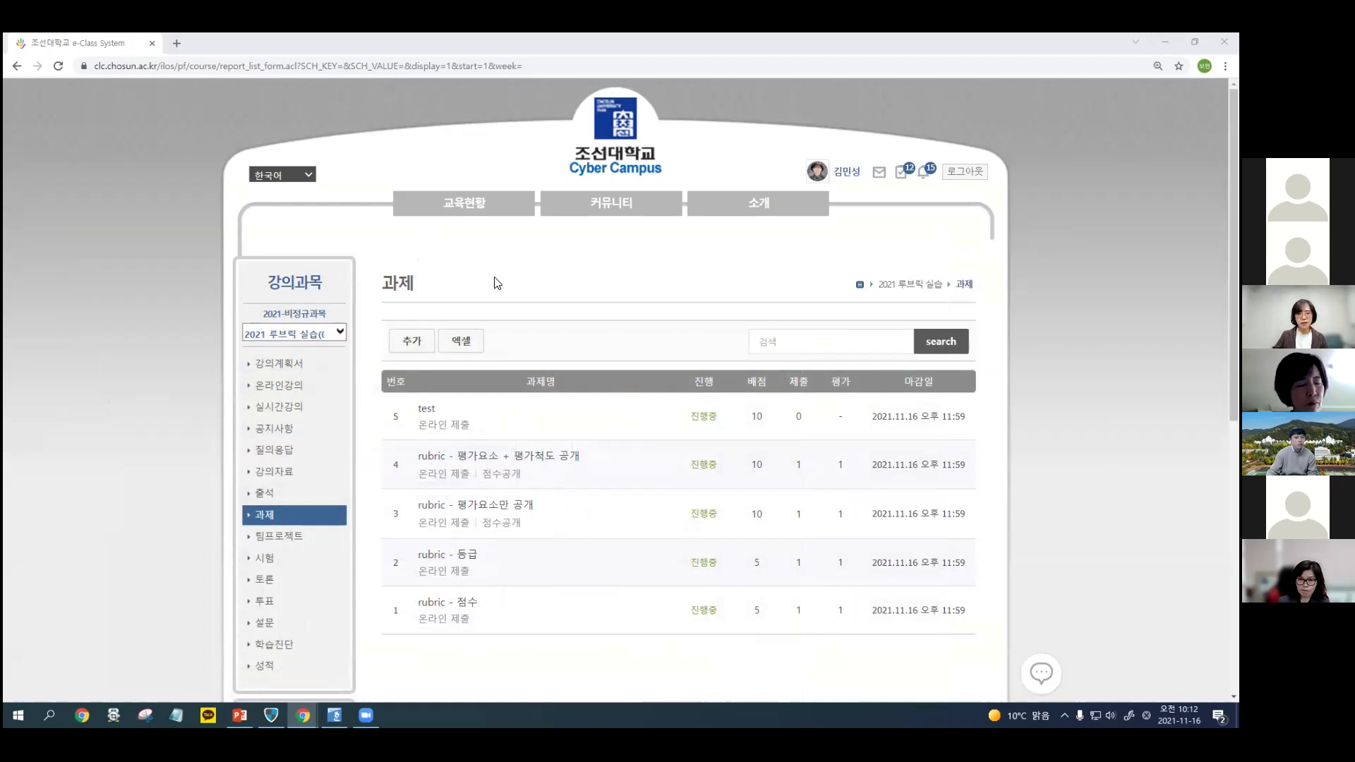
Open the "test" assignment from the 과제 list and start editing it.
left_click(427, 409)
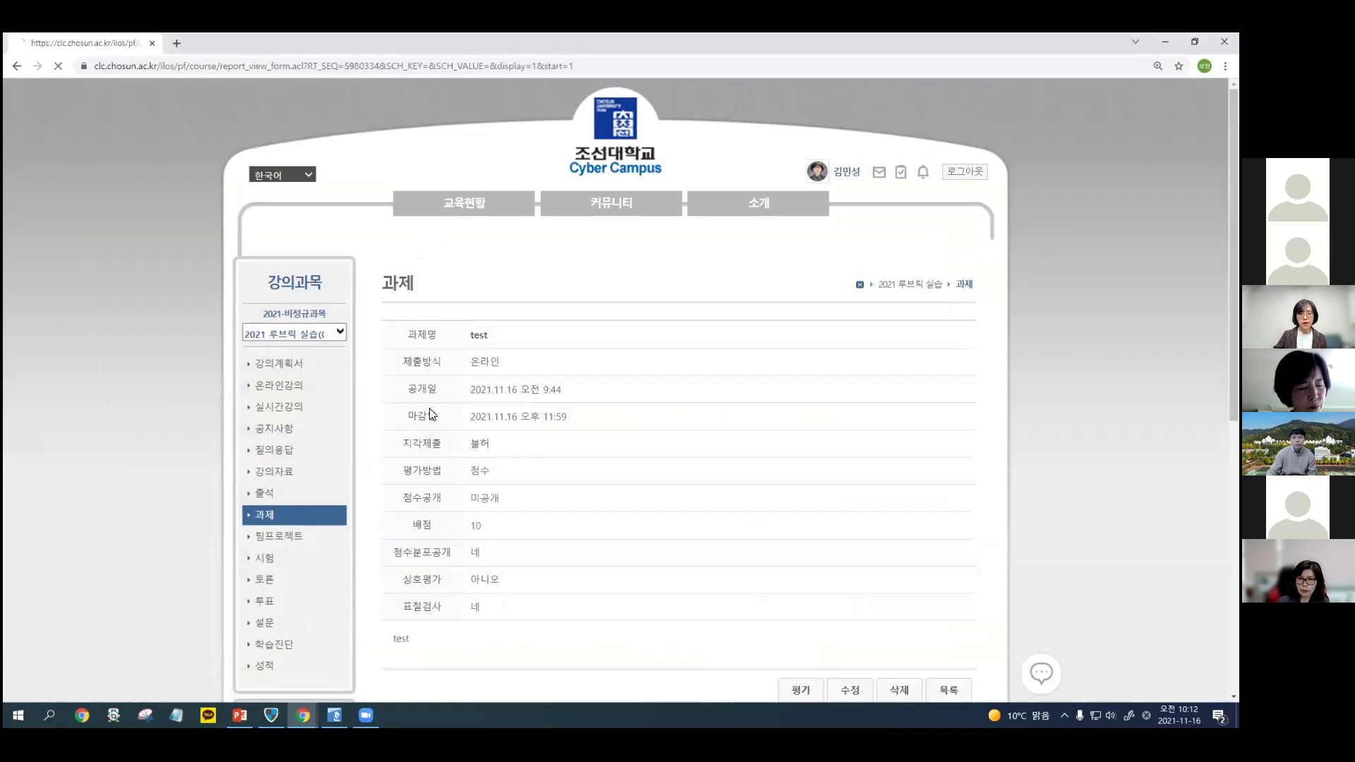
scroll(954, 397, "down", 4)
scroll(942, 413, "up", 2)
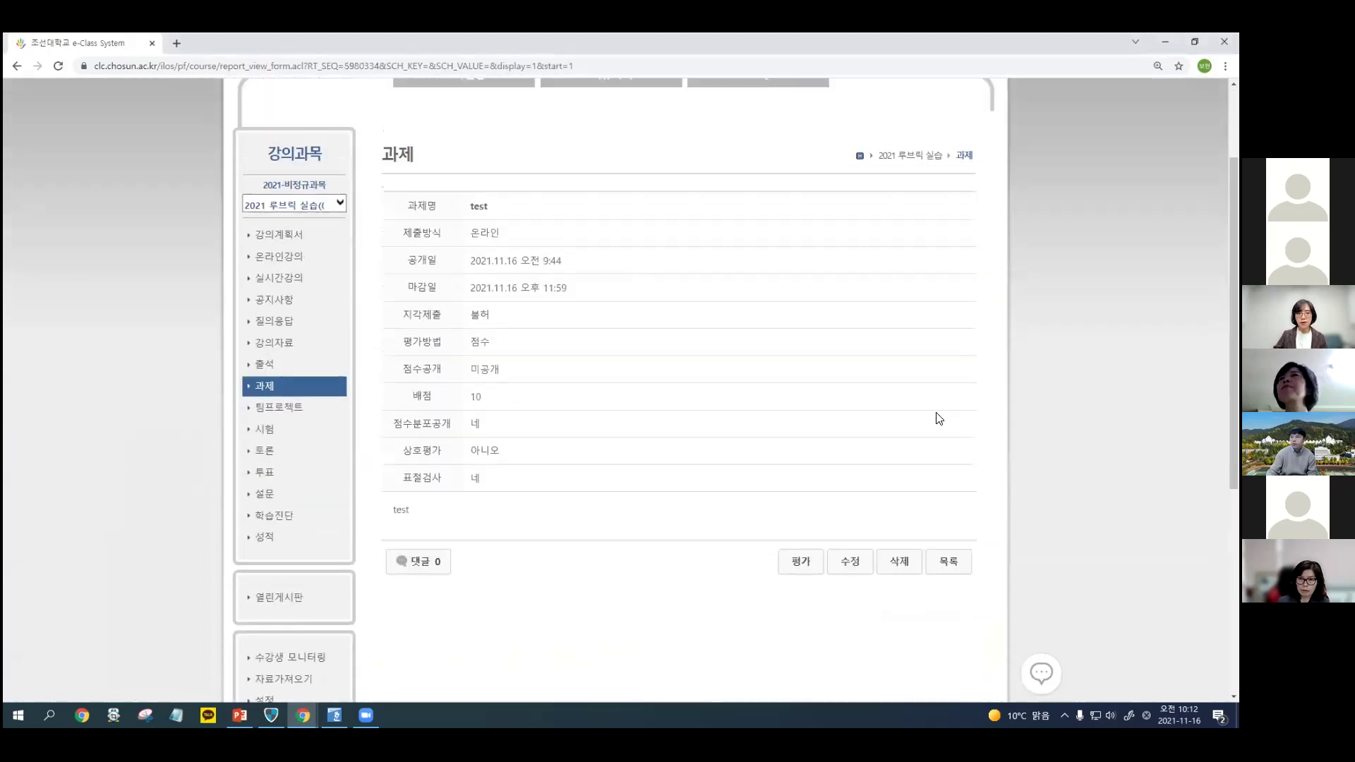
left_click(849, 563)
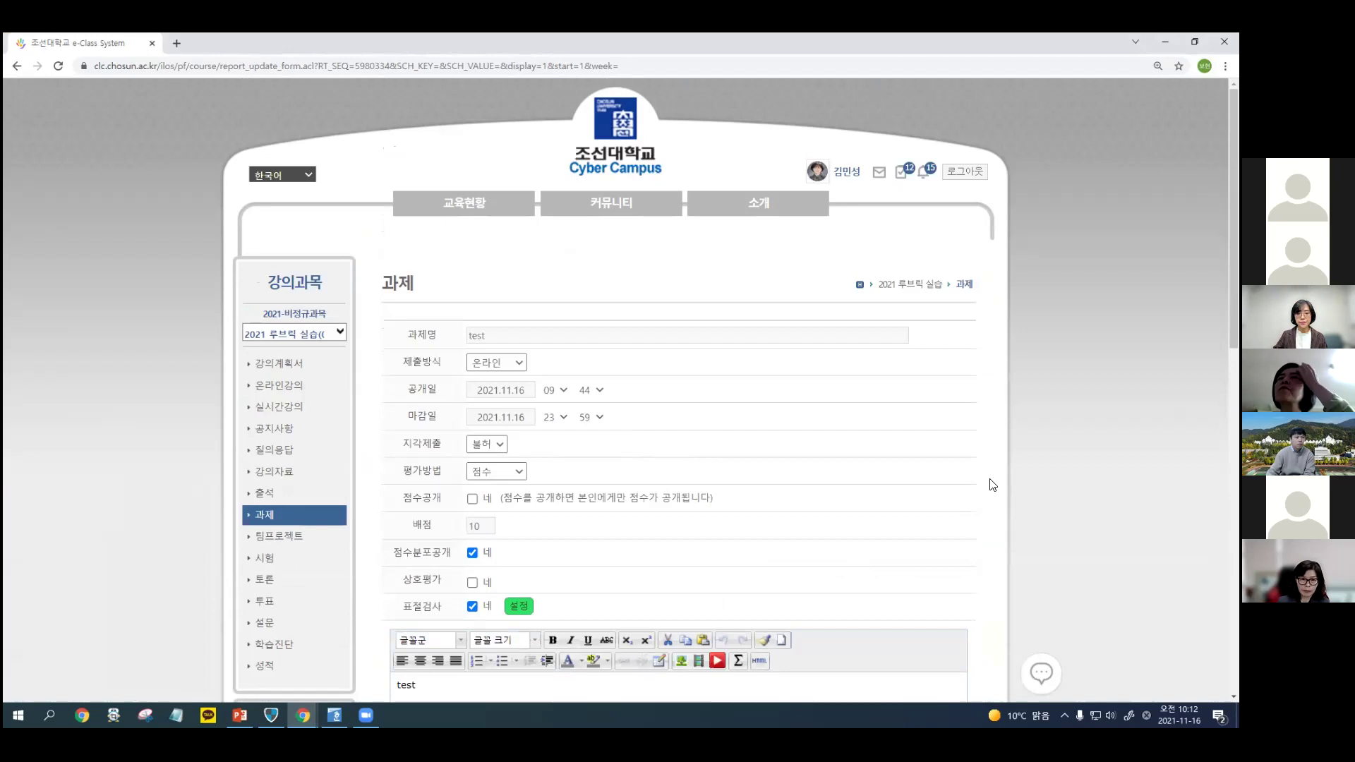
Set the assignment's evaluation method (평가방법) to 등급.
scroll(990, 484, "down", 2)
scroll(991, 480, "down", 2)
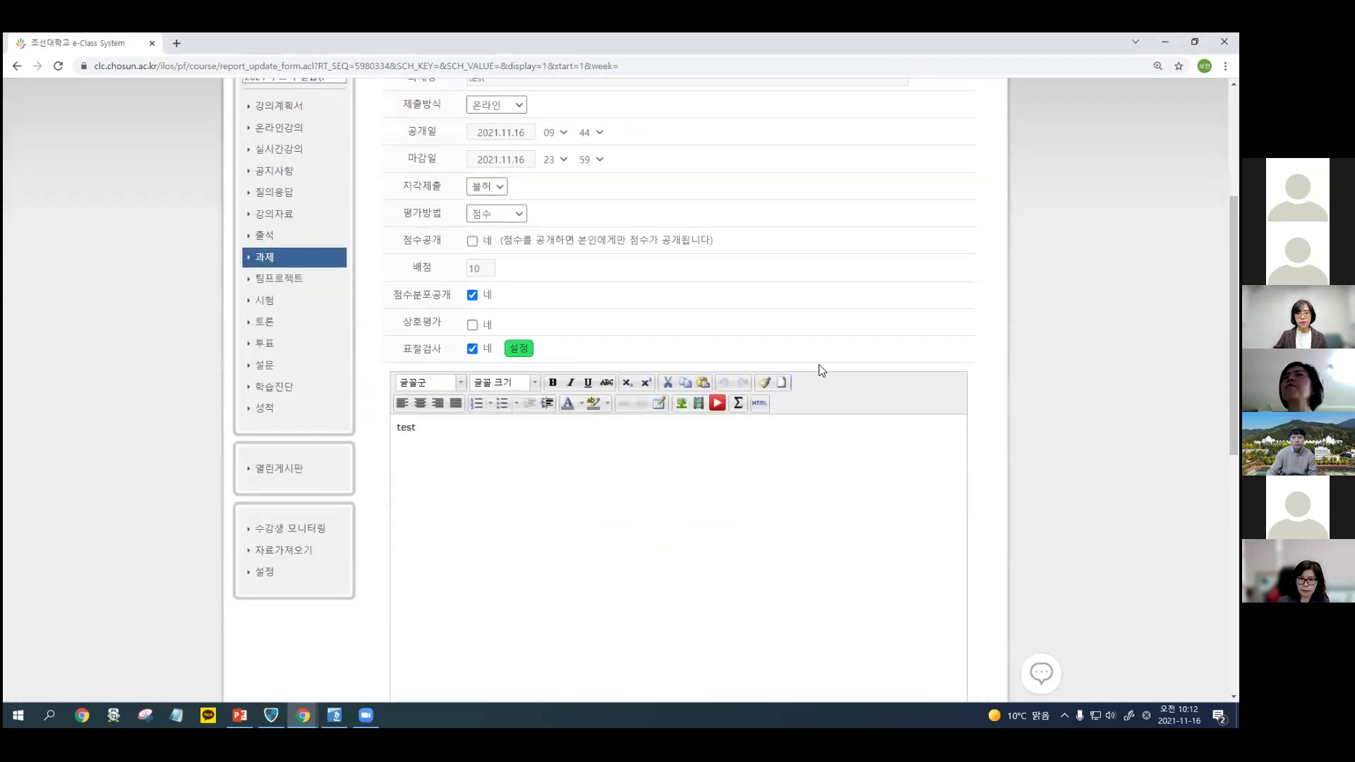
left_click(517, 219)
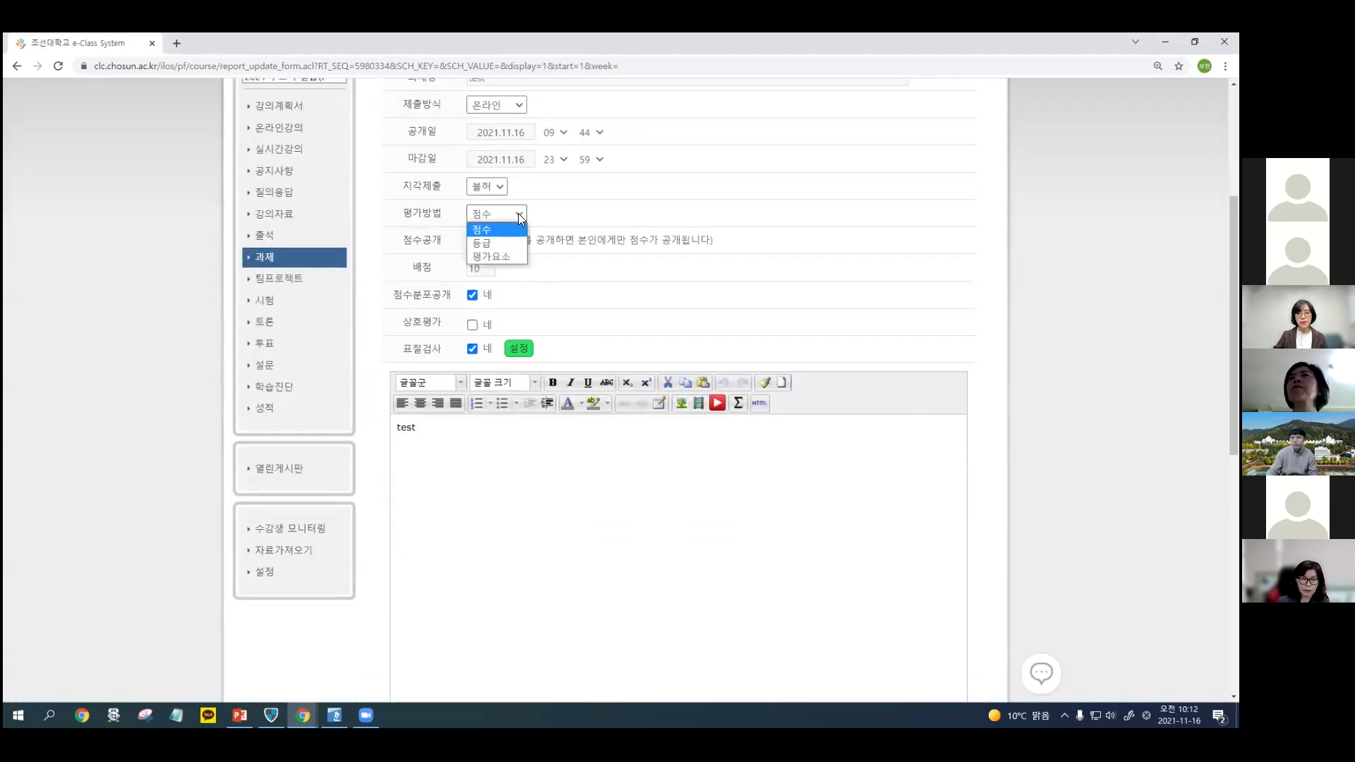
left_click(486, 232)
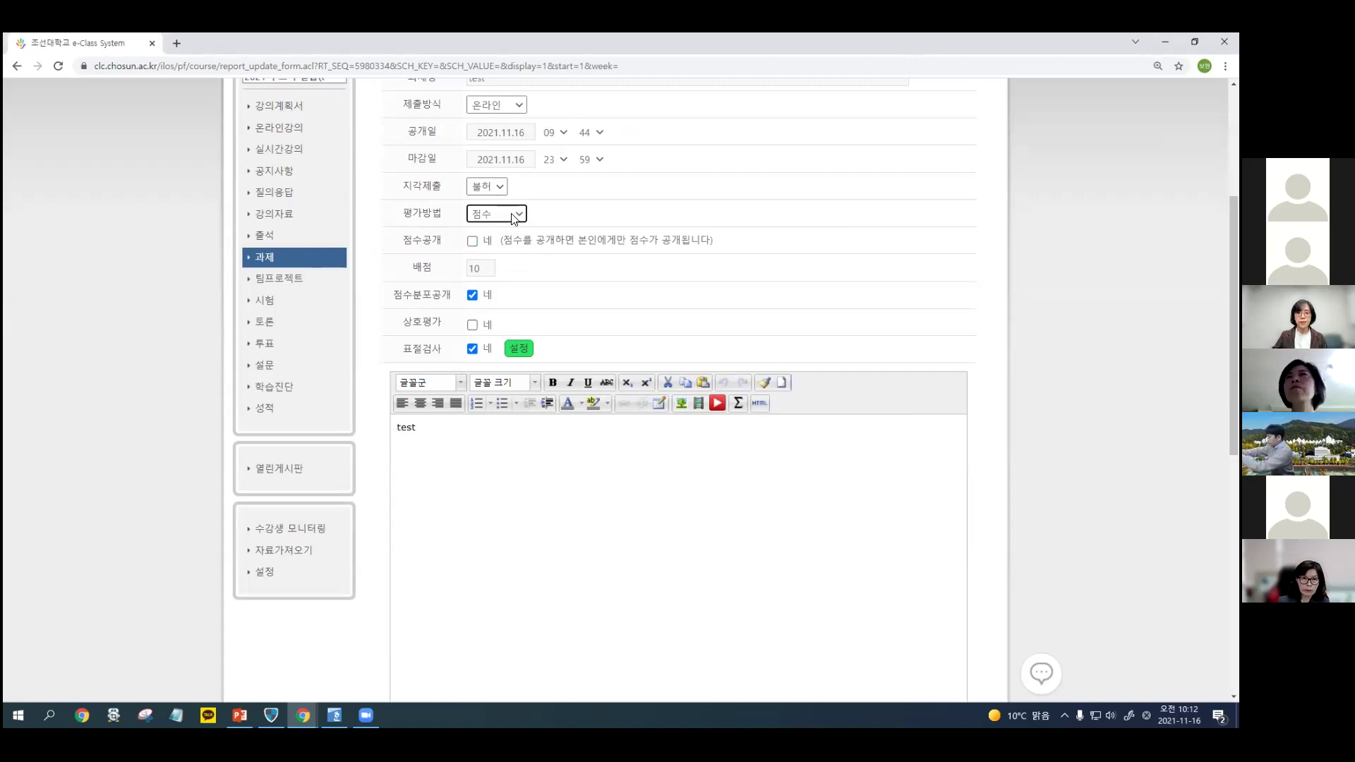
left_click(518, 221)
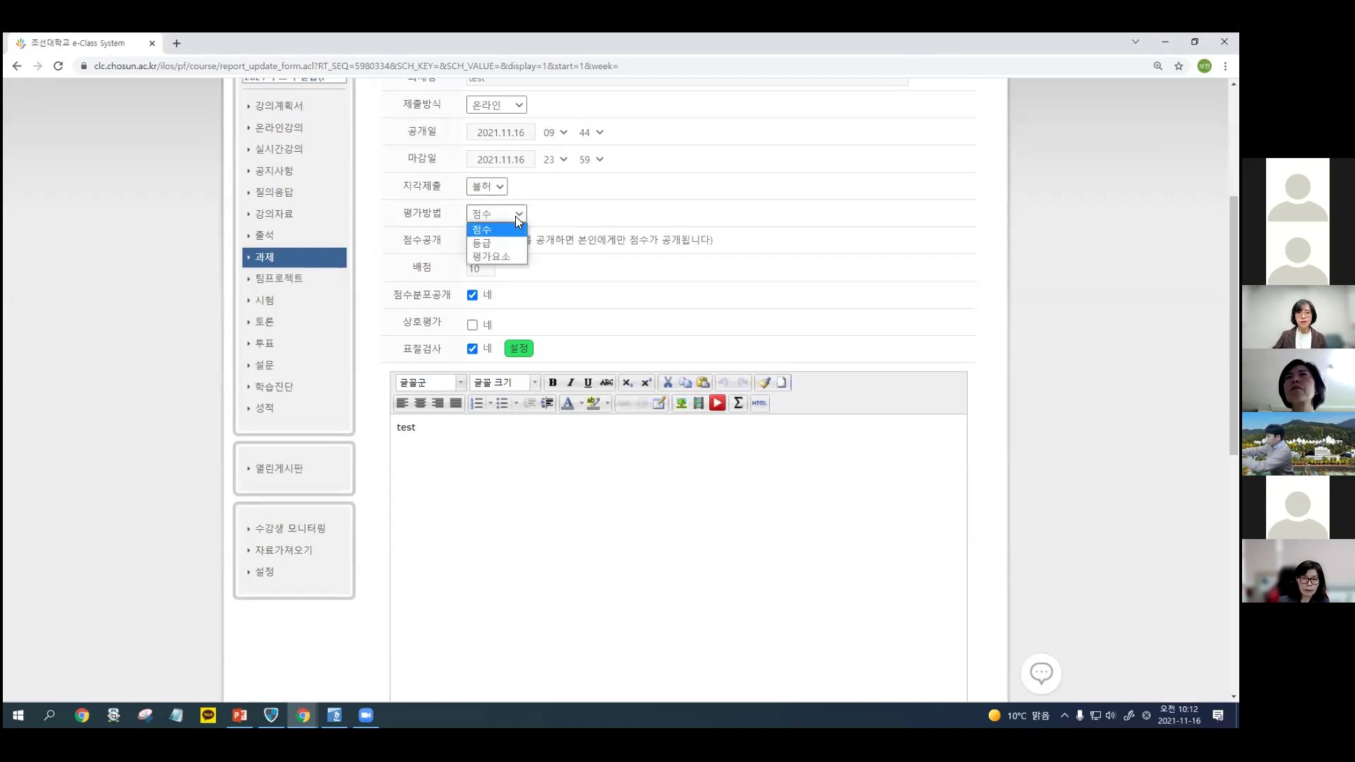
left_click(513, 239)
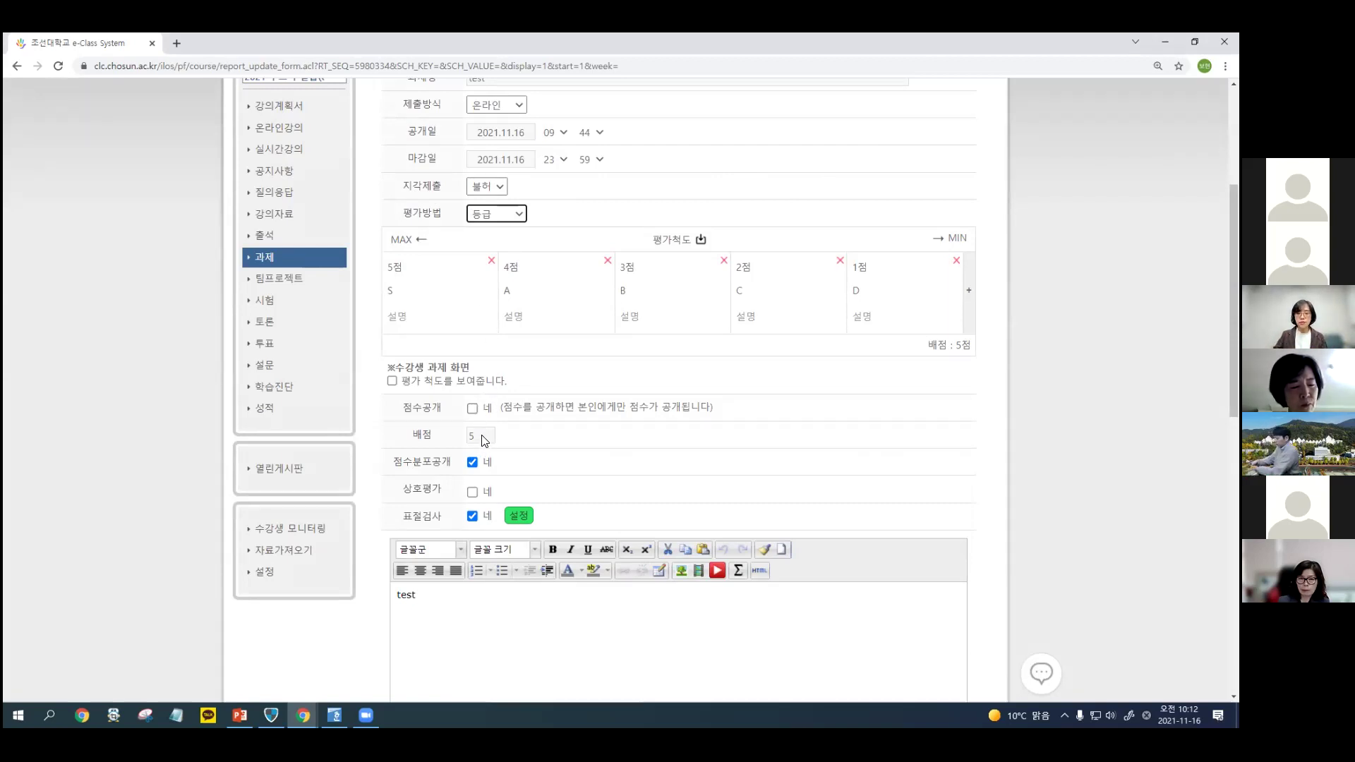
left_click_drag(483, 439, 460, 443)
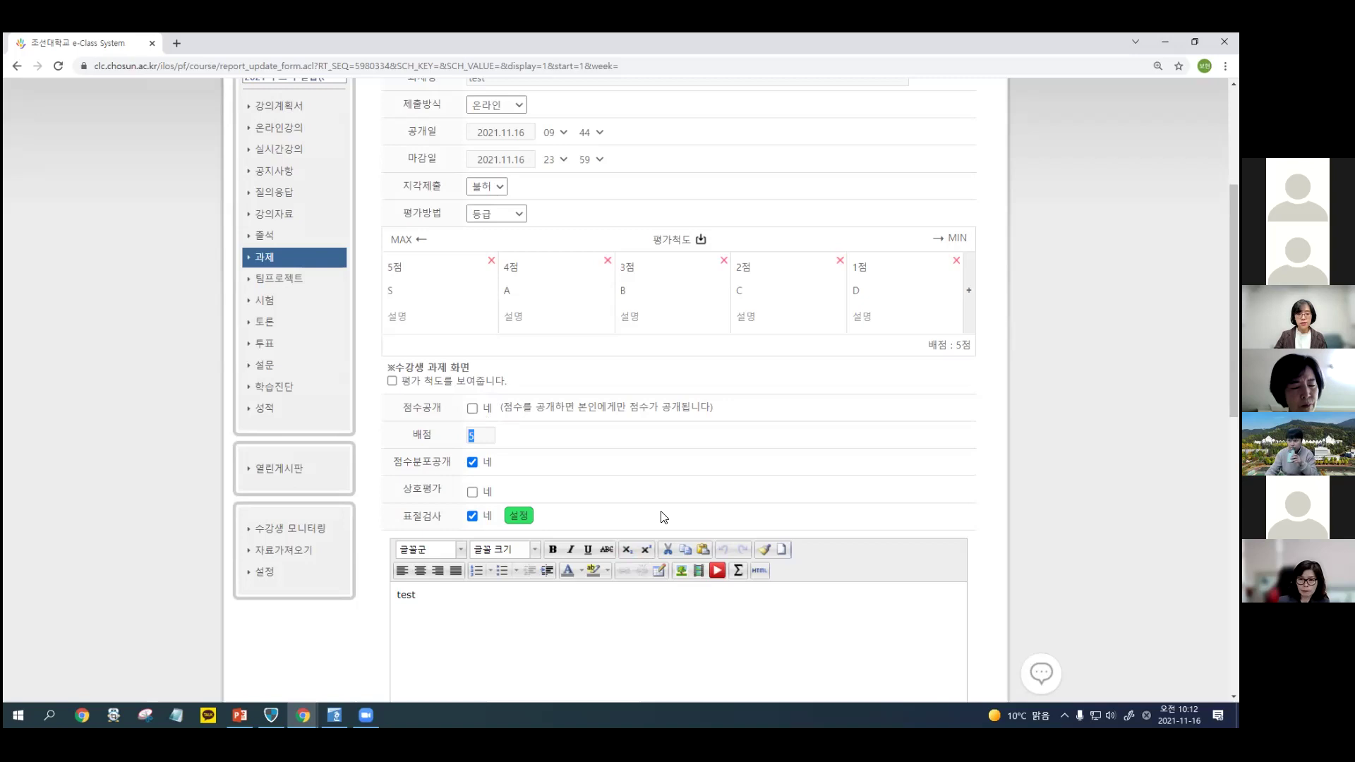
left_click(485, 437)
left_click_drag(486, 438, 443, 442)
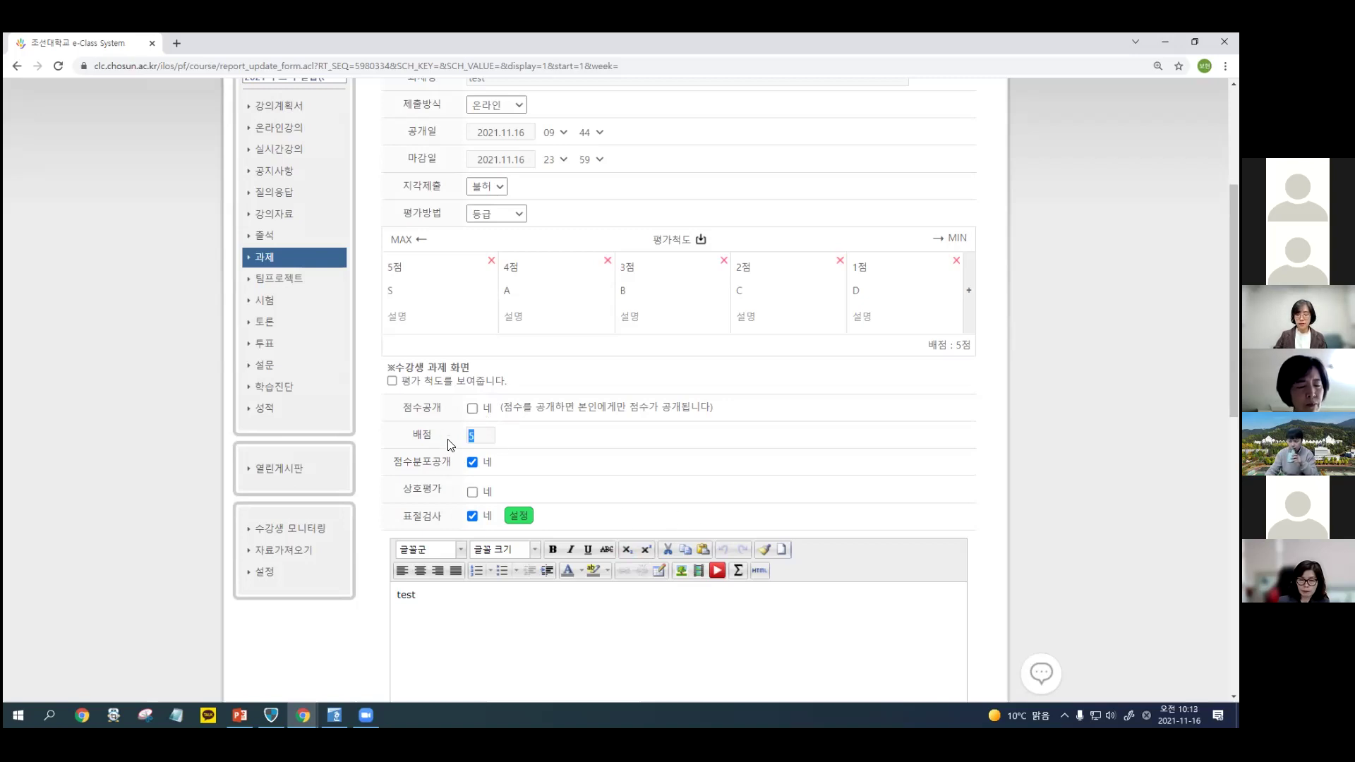
left_click(568, 448)
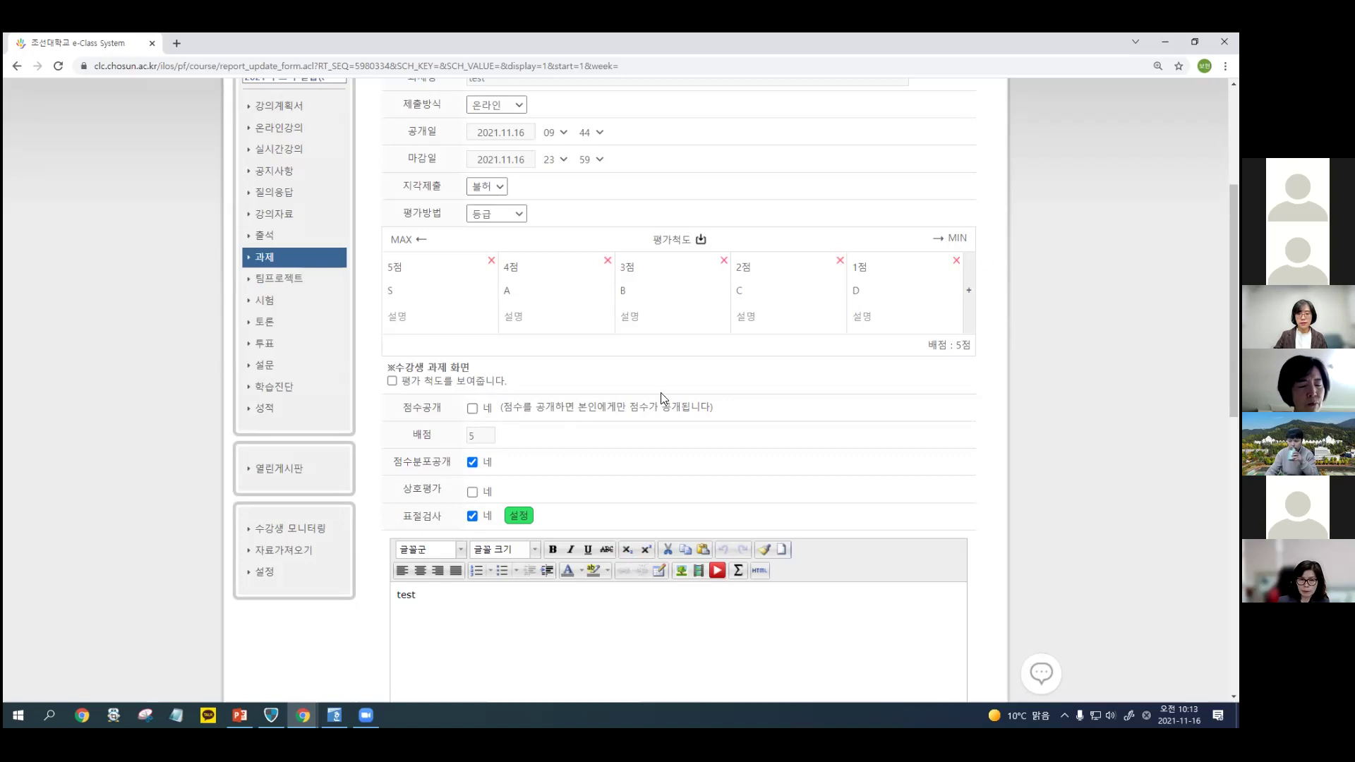
Add three blank levels at the MIN end of the rating scale (평가척도).
left_click(970, 295)
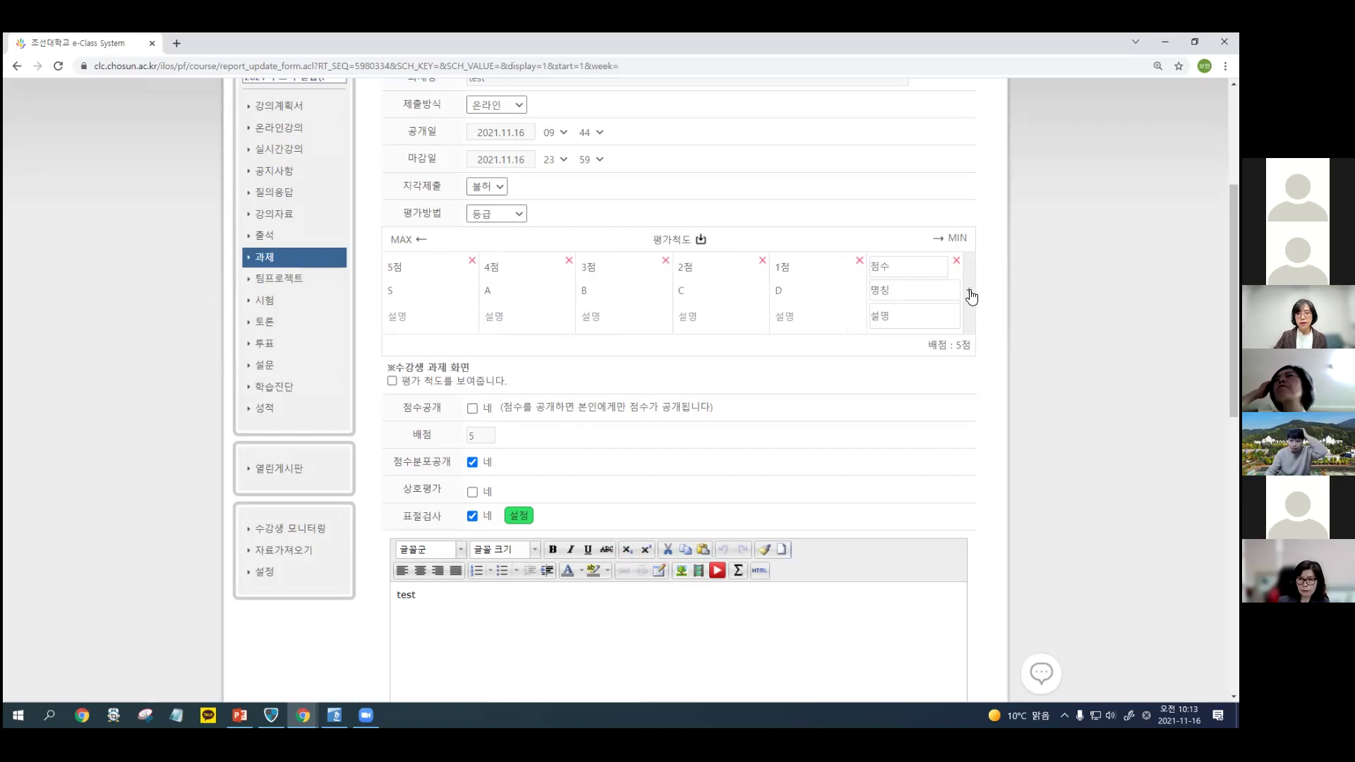
left_click(970, 296)
left_click(970, 295)
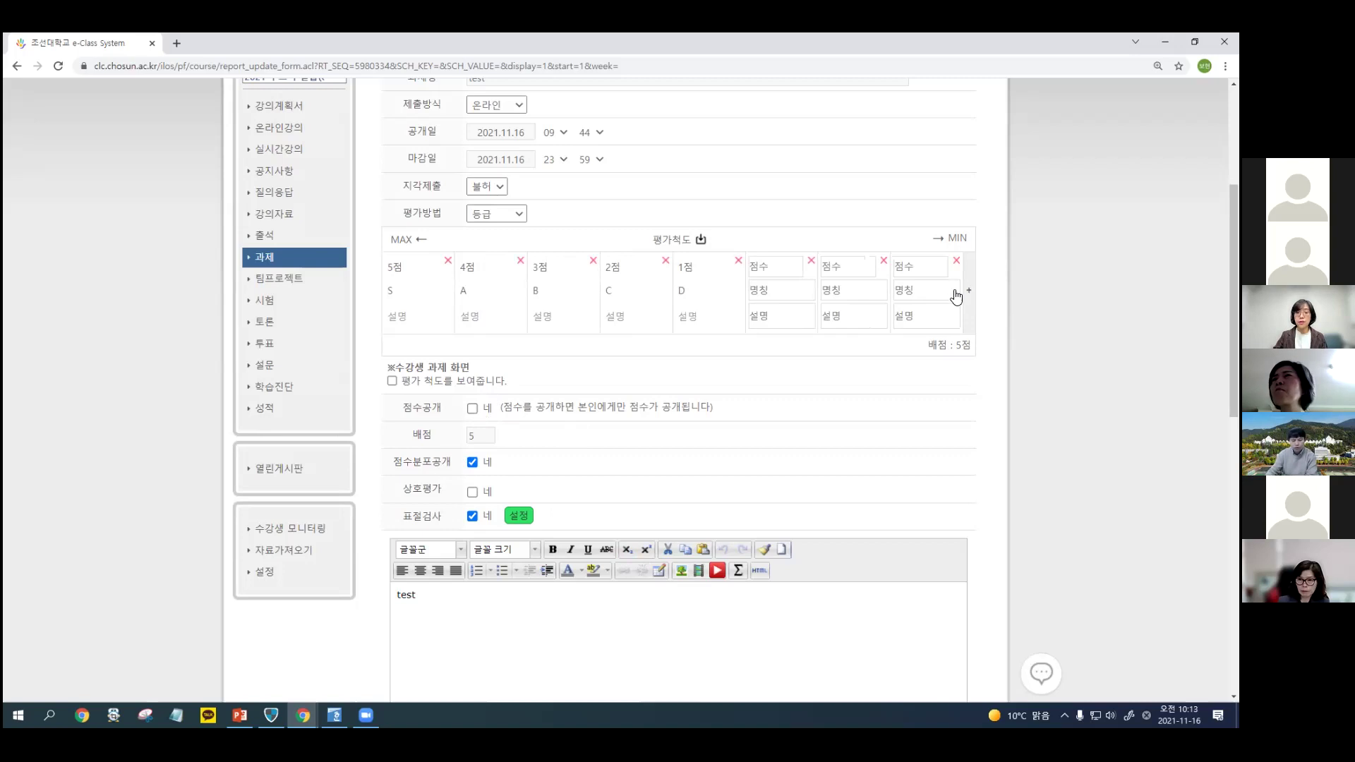
Set the score of level S to 10 and the score of level A to 9 in the rating scale.
left_click(390, 264)
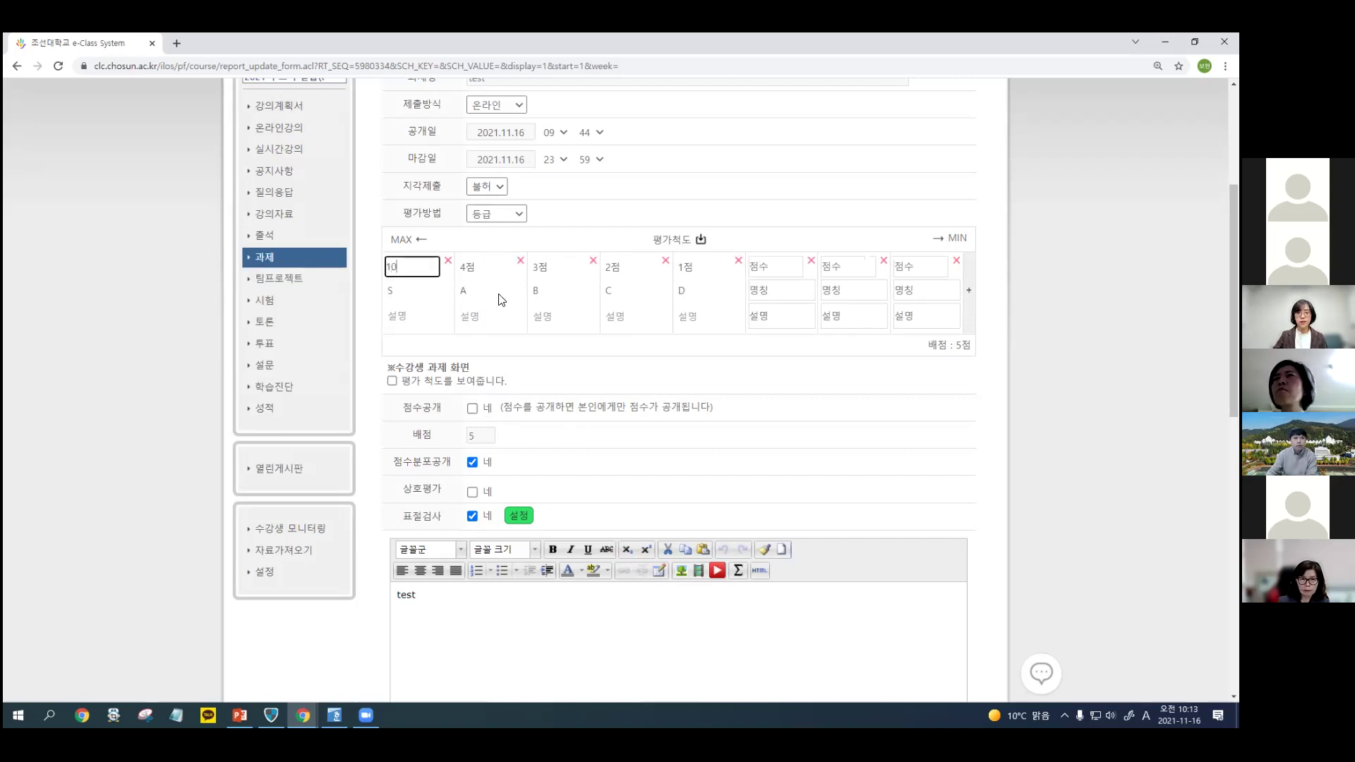
key("Return")
left_click_drag(467, 268, 446, 276)
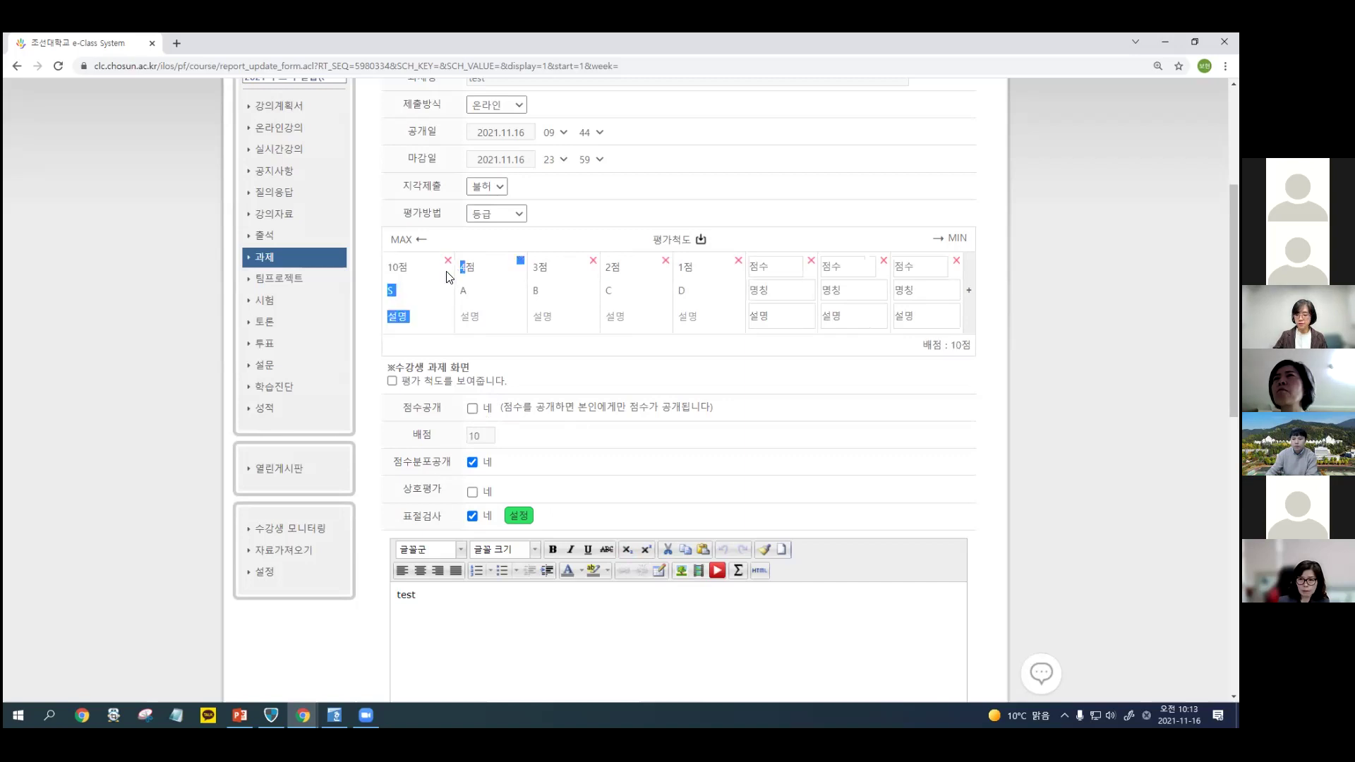
left_click(465, 269)
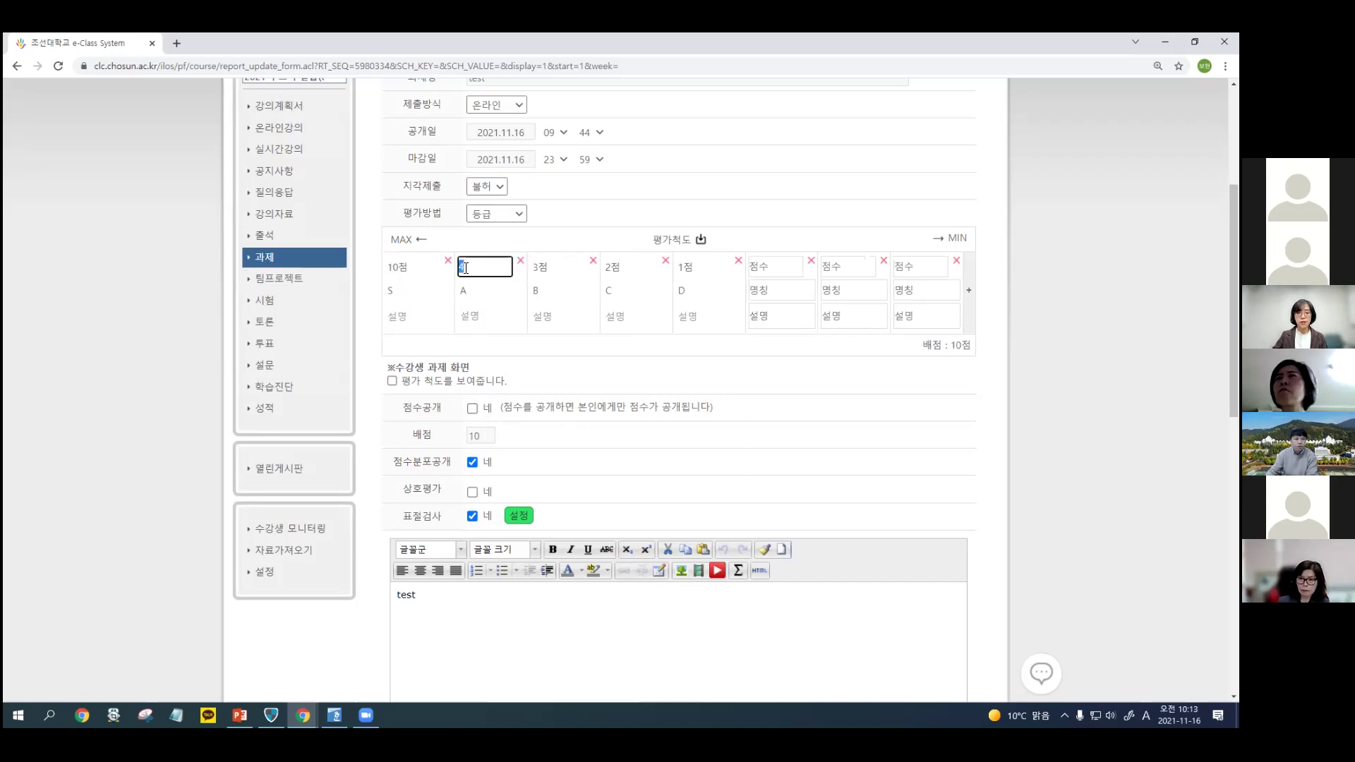
type("9")
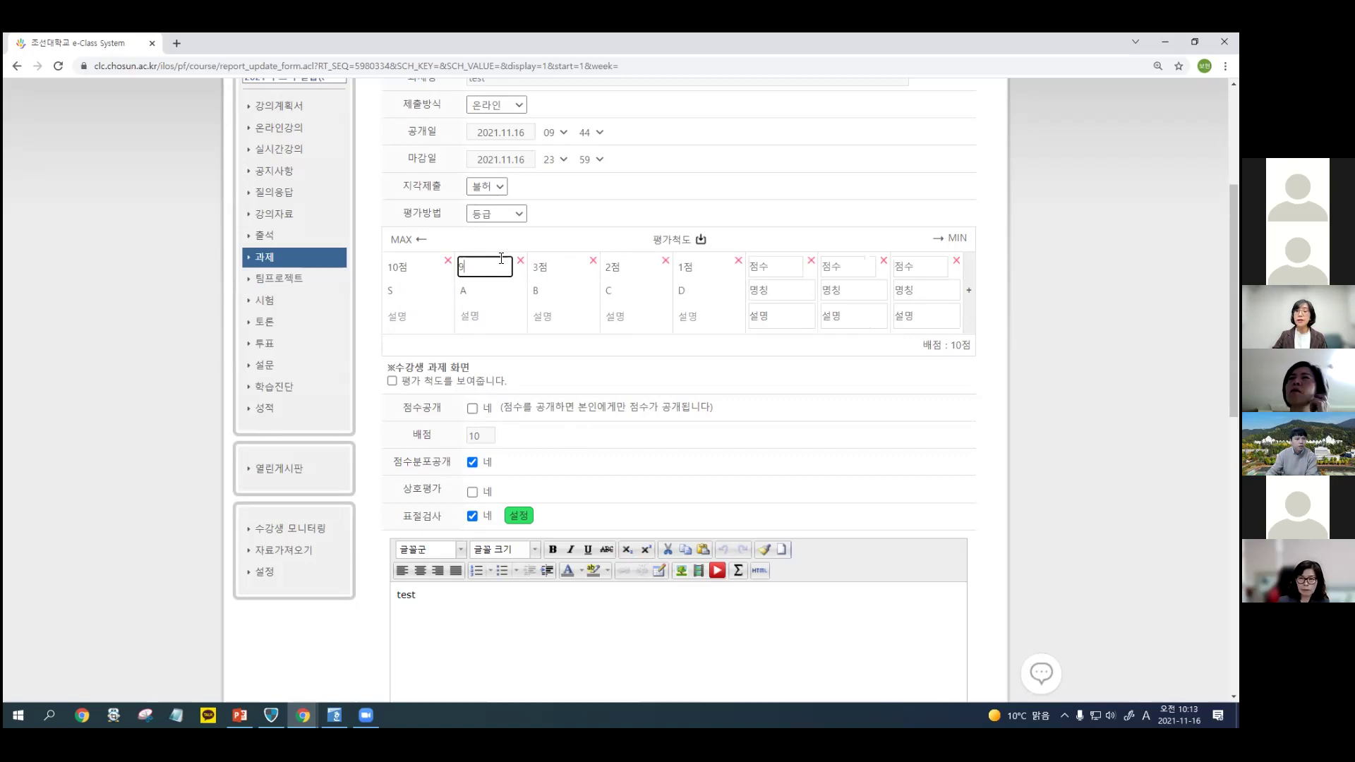
left_click(543, 267)
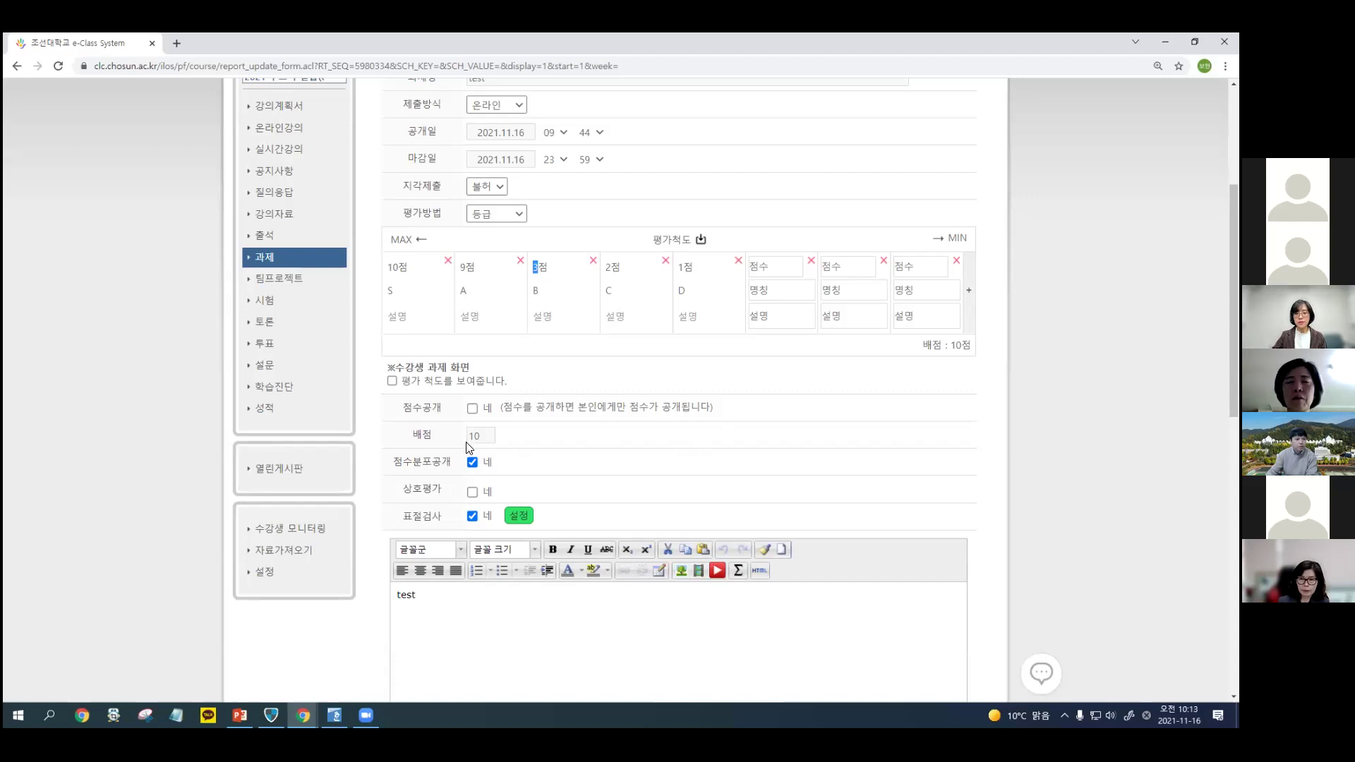
left_click(486, 430)
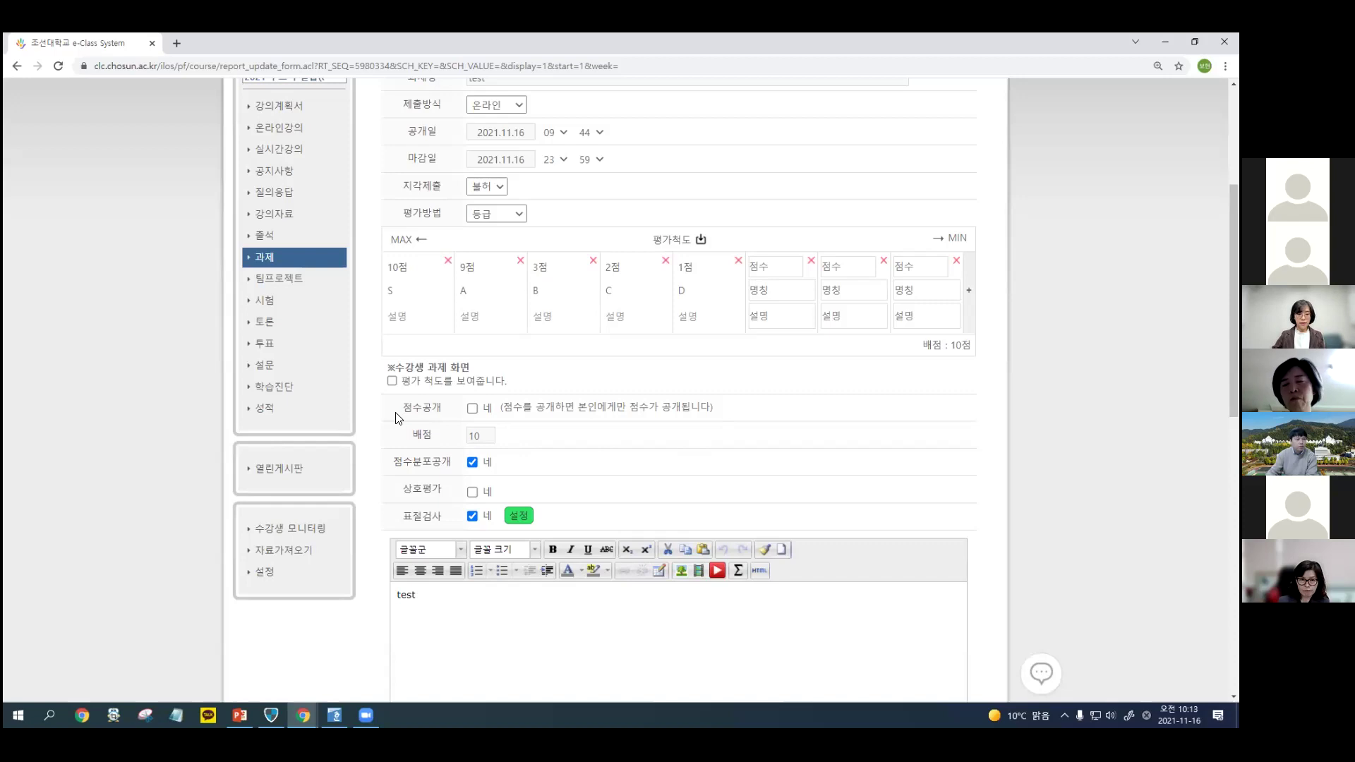
left_click_drag(449, 421, 505, 449)
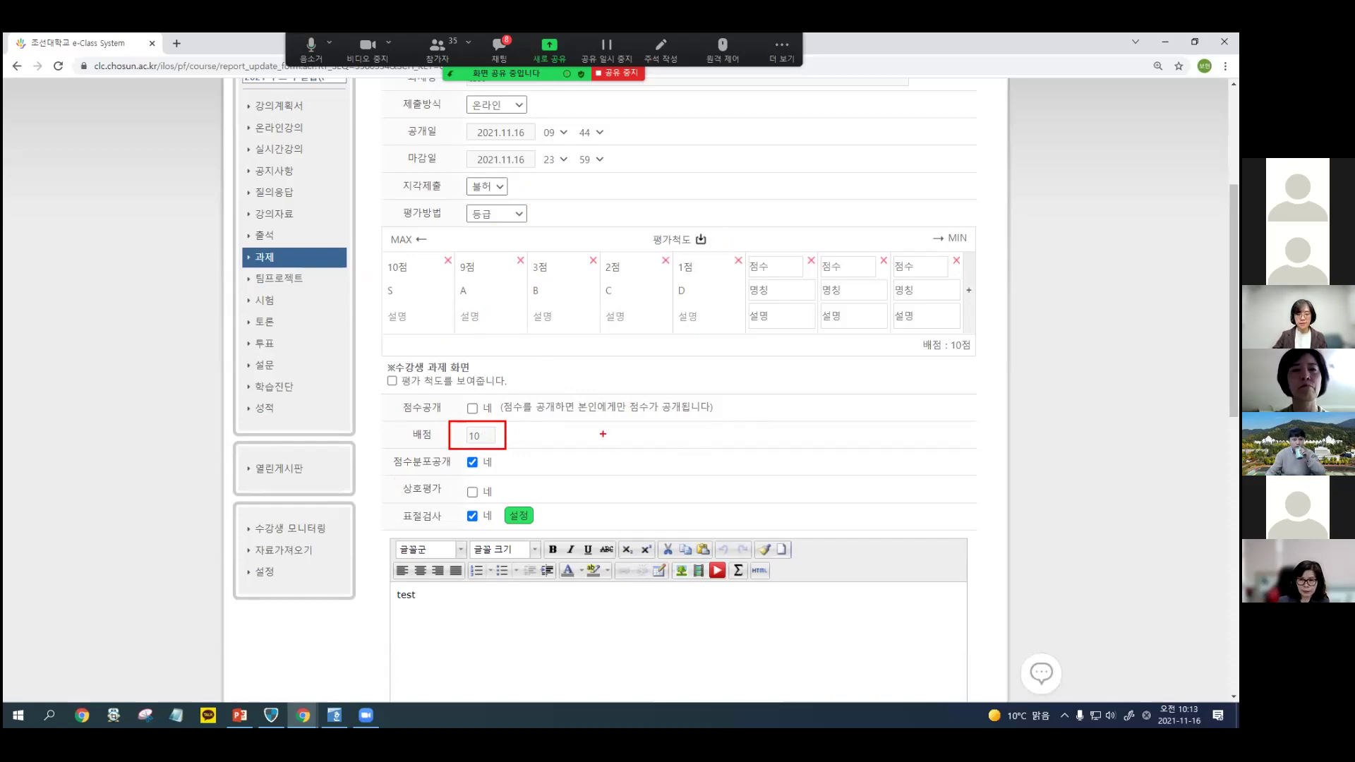
key("Escape")
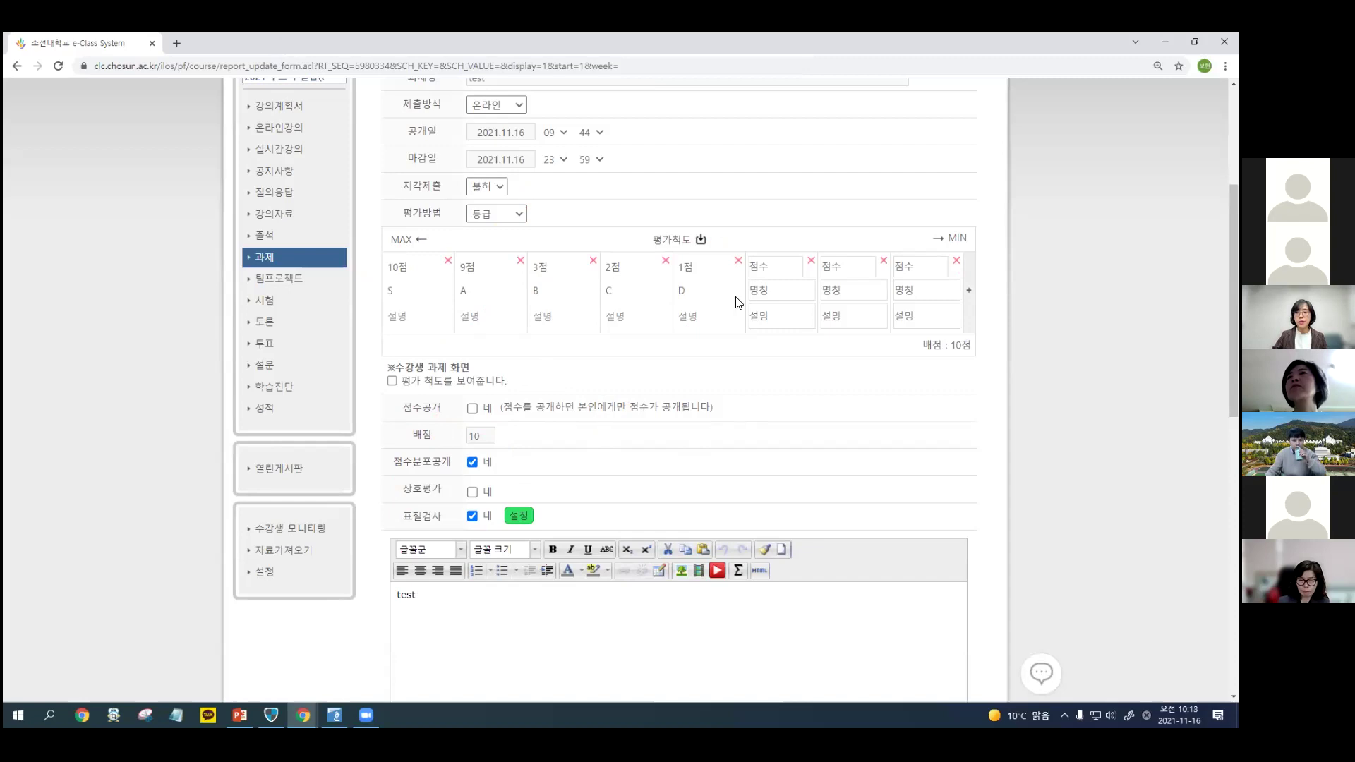
left_click(402, 266)
left_click(470, 262)
left_click(539, 268)
left_click(605, 270)
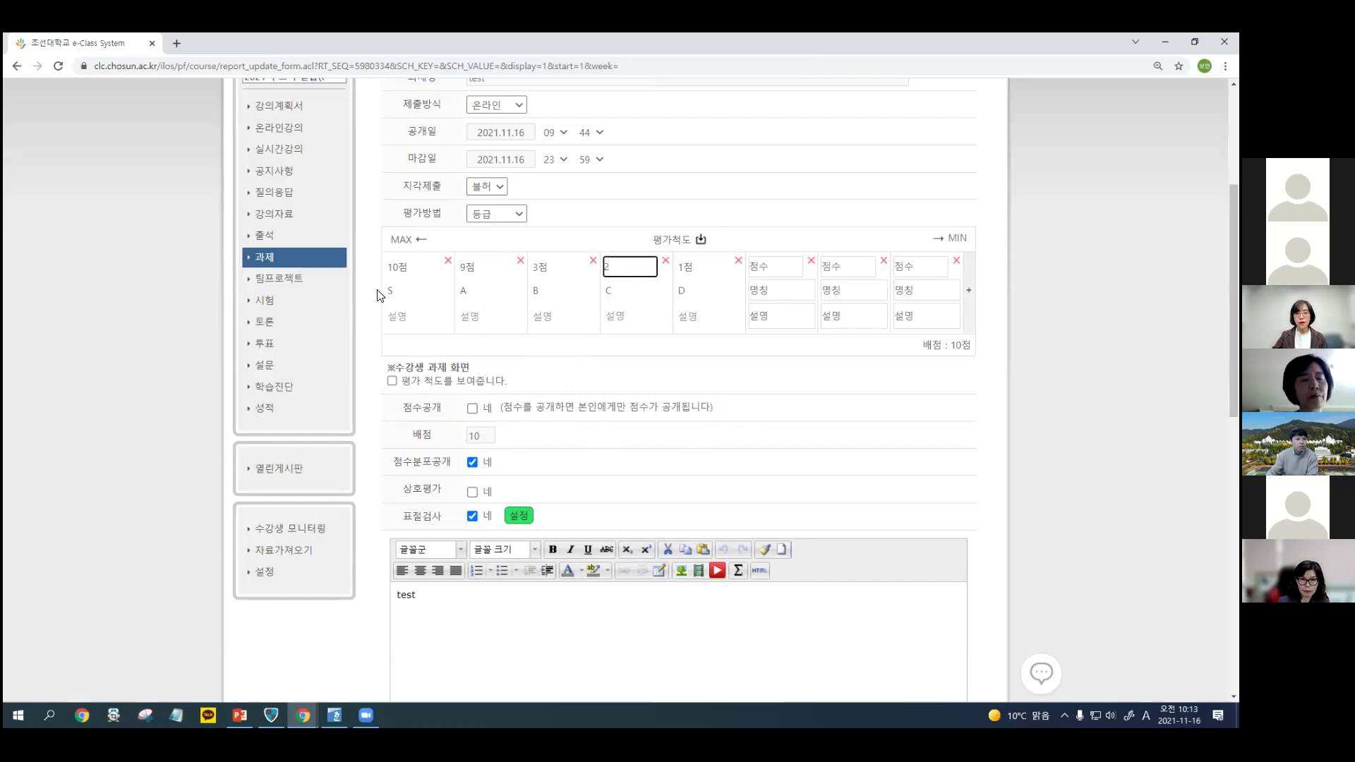
Rename the 10-point level S as "아주 우수" and open its description for editing.
left_click(398, 291)
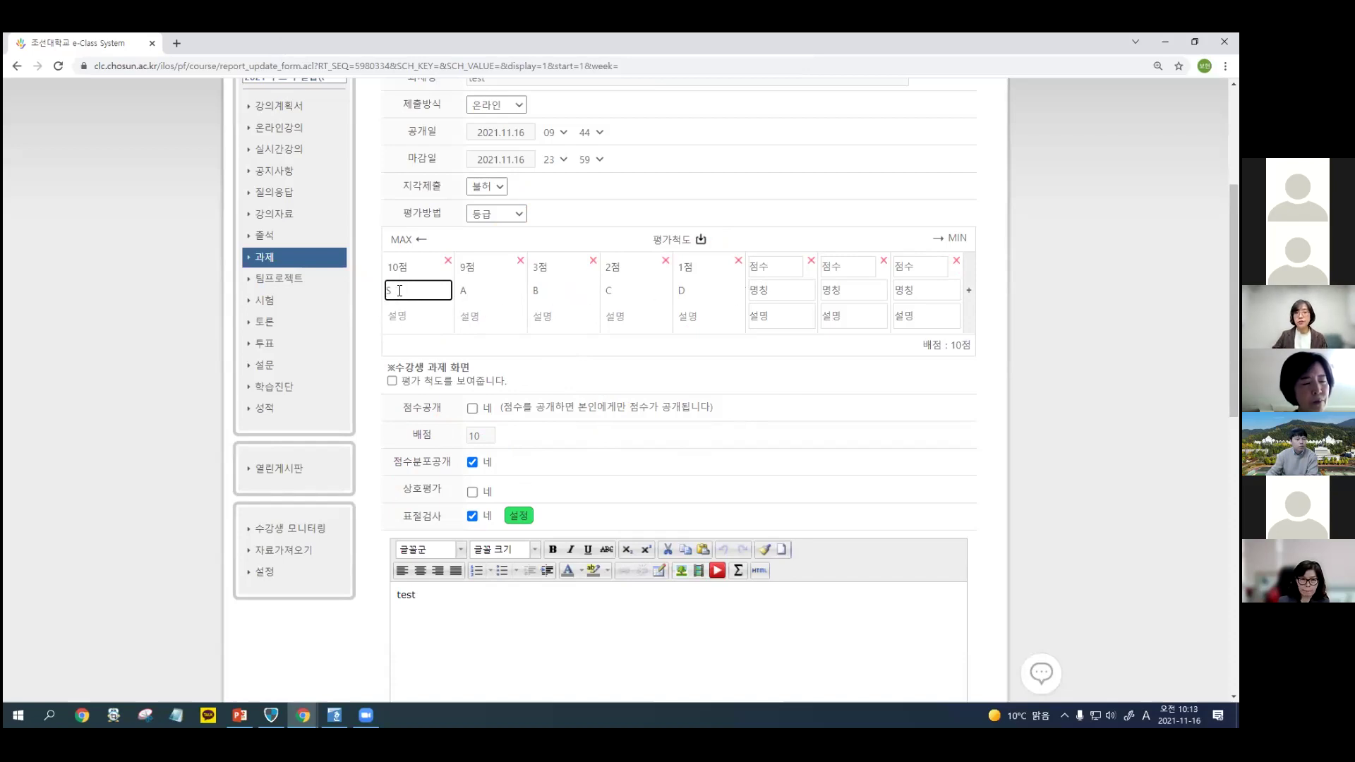
left_click_drag(387, 289, 410, 293)
type("dkwn")
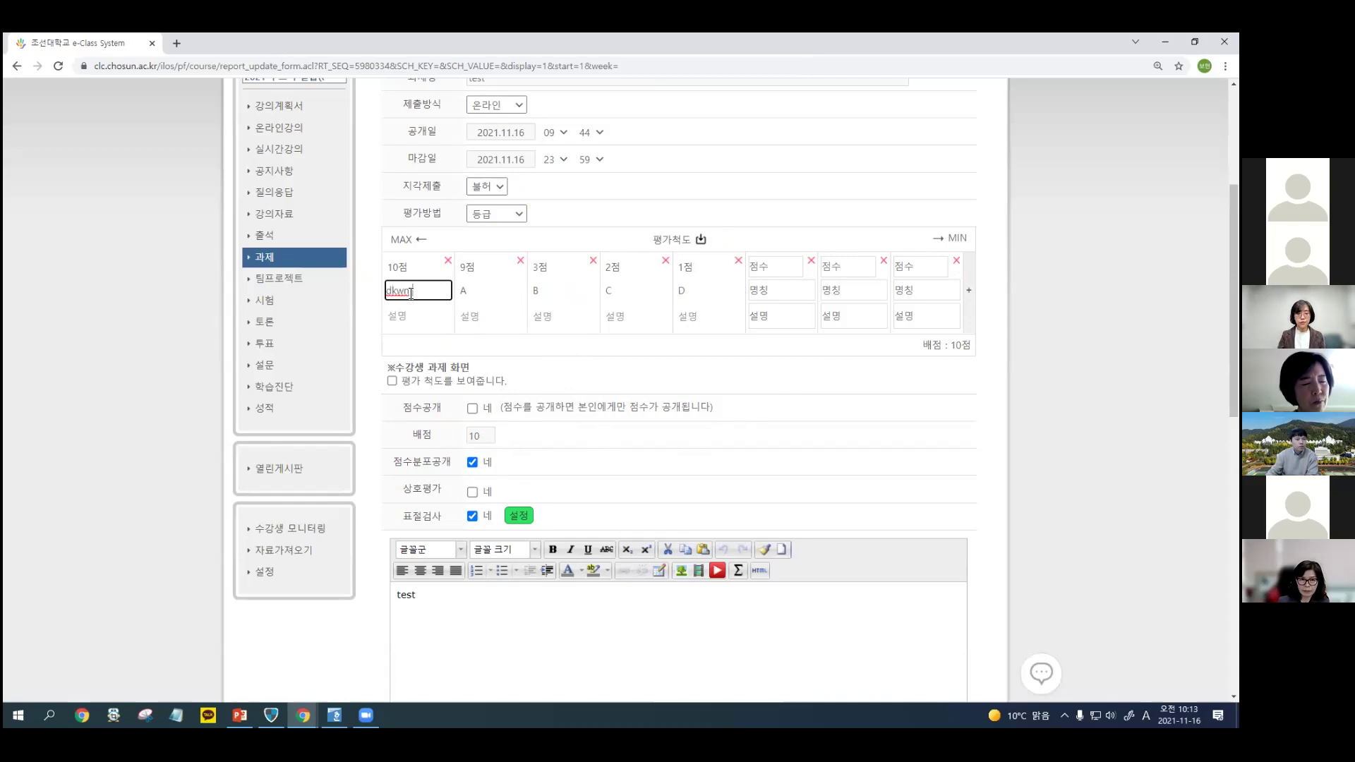
key("BackSpace")
key("BackSpace")
type("아주 우수")
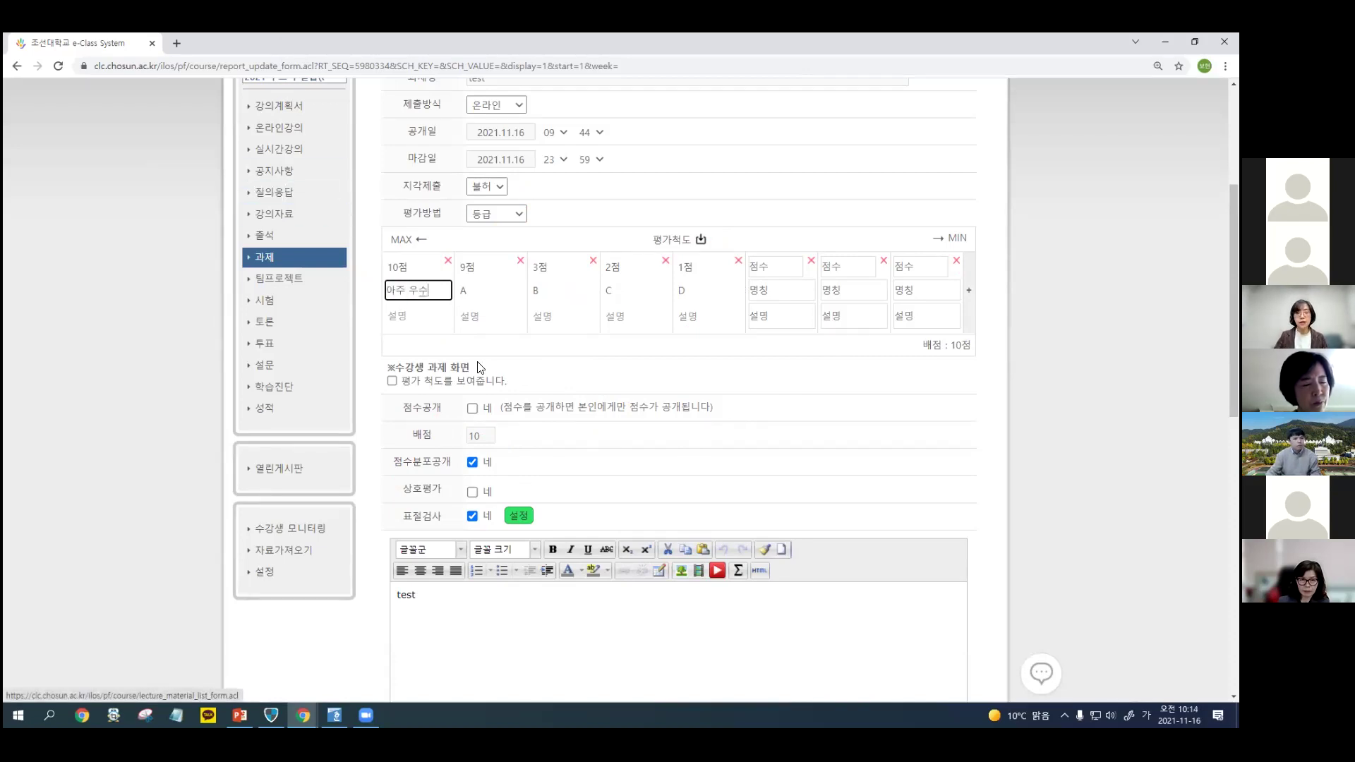
left_click(409, 322)
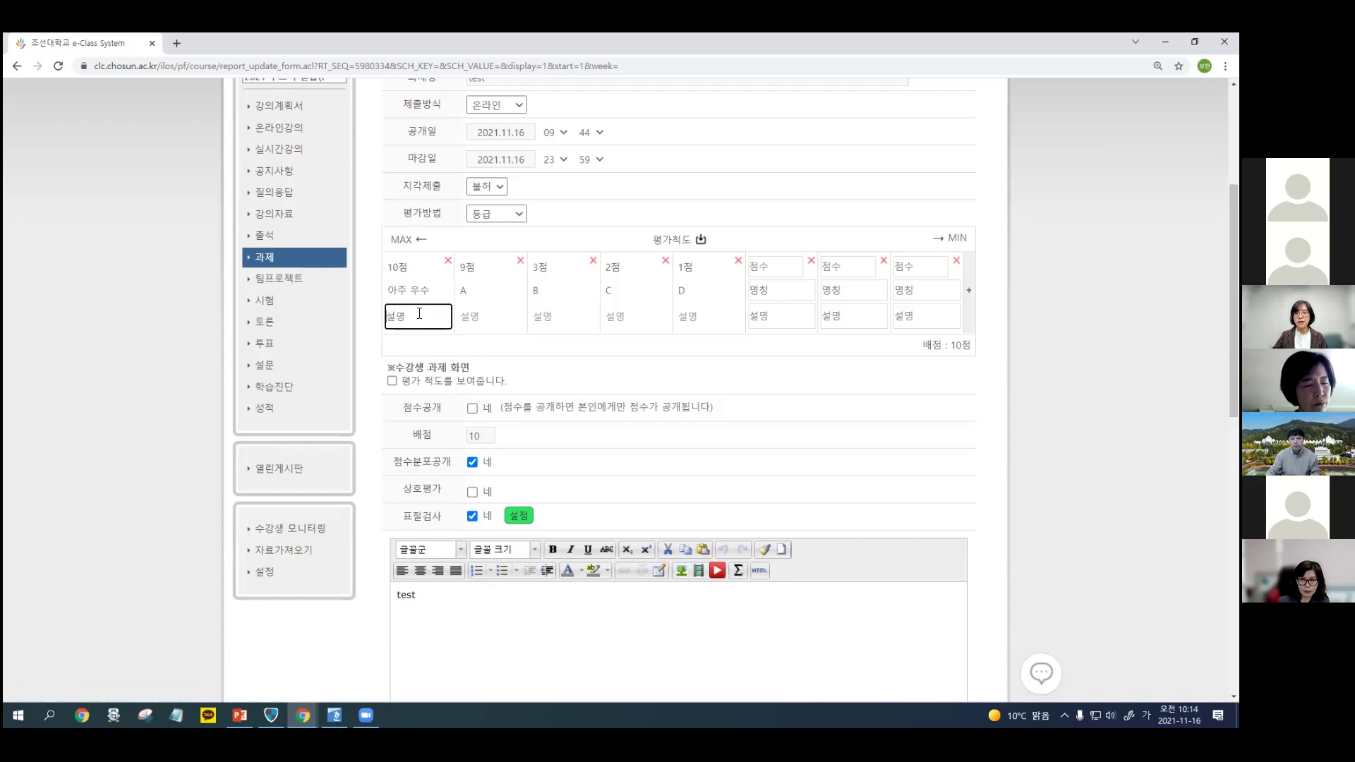
left_click(701, 242)
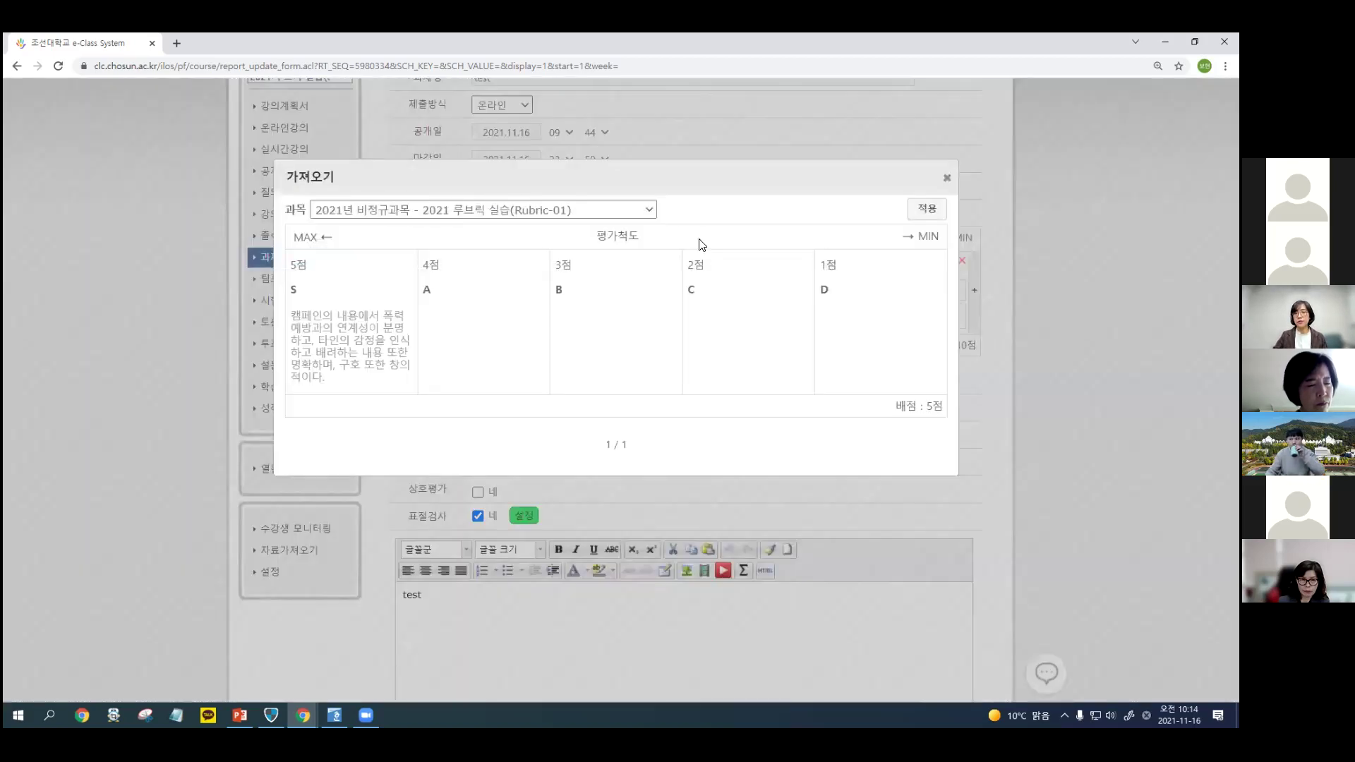
left_click(952, 182)
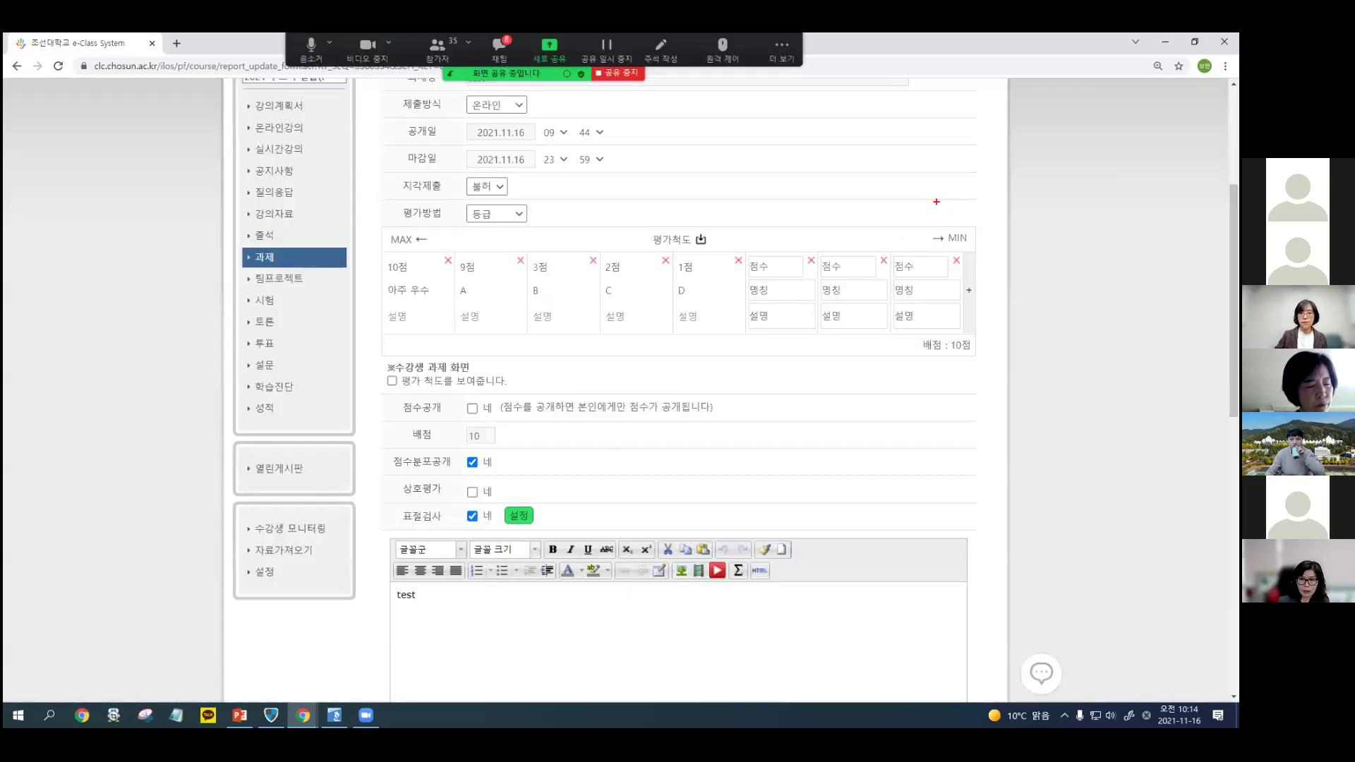
mouse_move(620, 217)
left_mouse_down()
mouse_move(679, 261)
mouse_move(734, 222)
mouse_move(651, 205)
mouse_move(622, 216)
left_mouse_up()
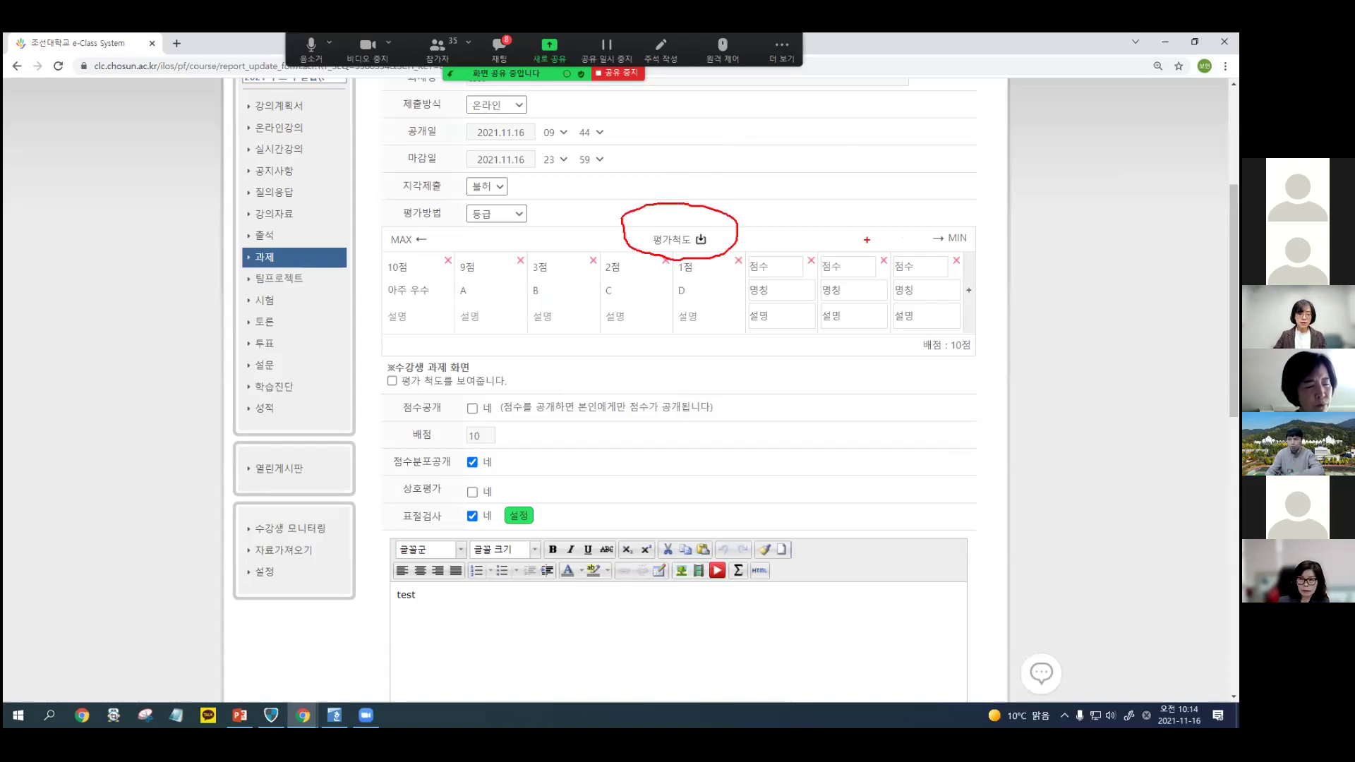
Import and apply the rating scale from the course "2020년 비정규과목 - 수업방법 아이디어 나눠요!(prof202003-02)".
left_click(700, 239)
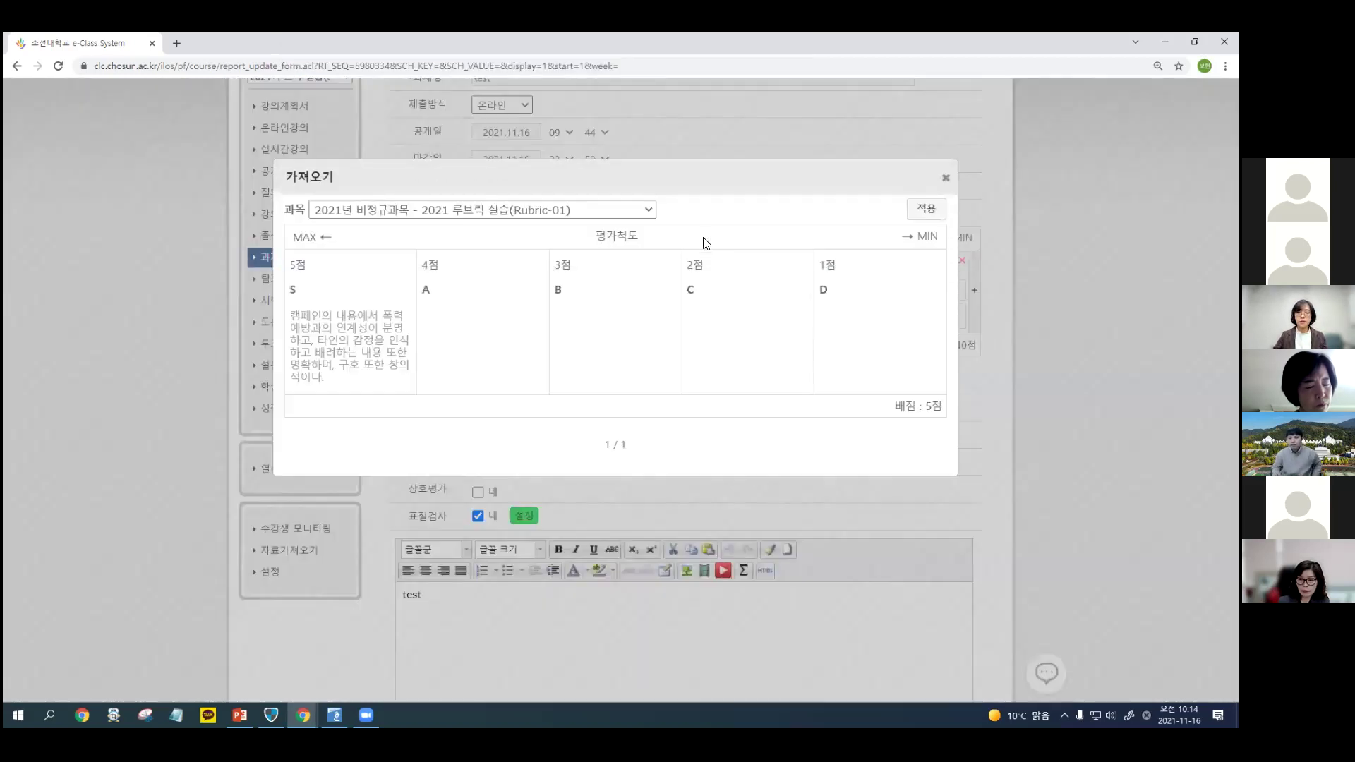
left_click(642, 212)
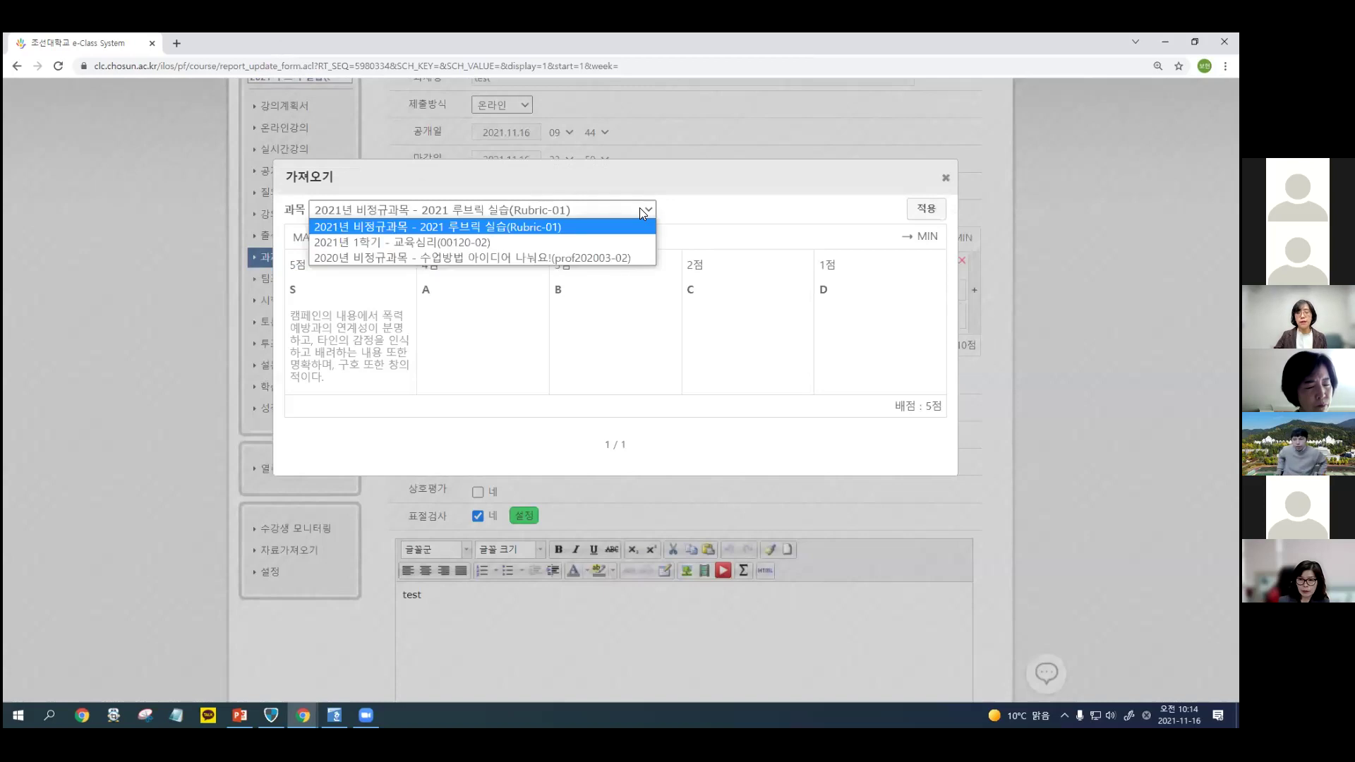
left_click(630, 257)
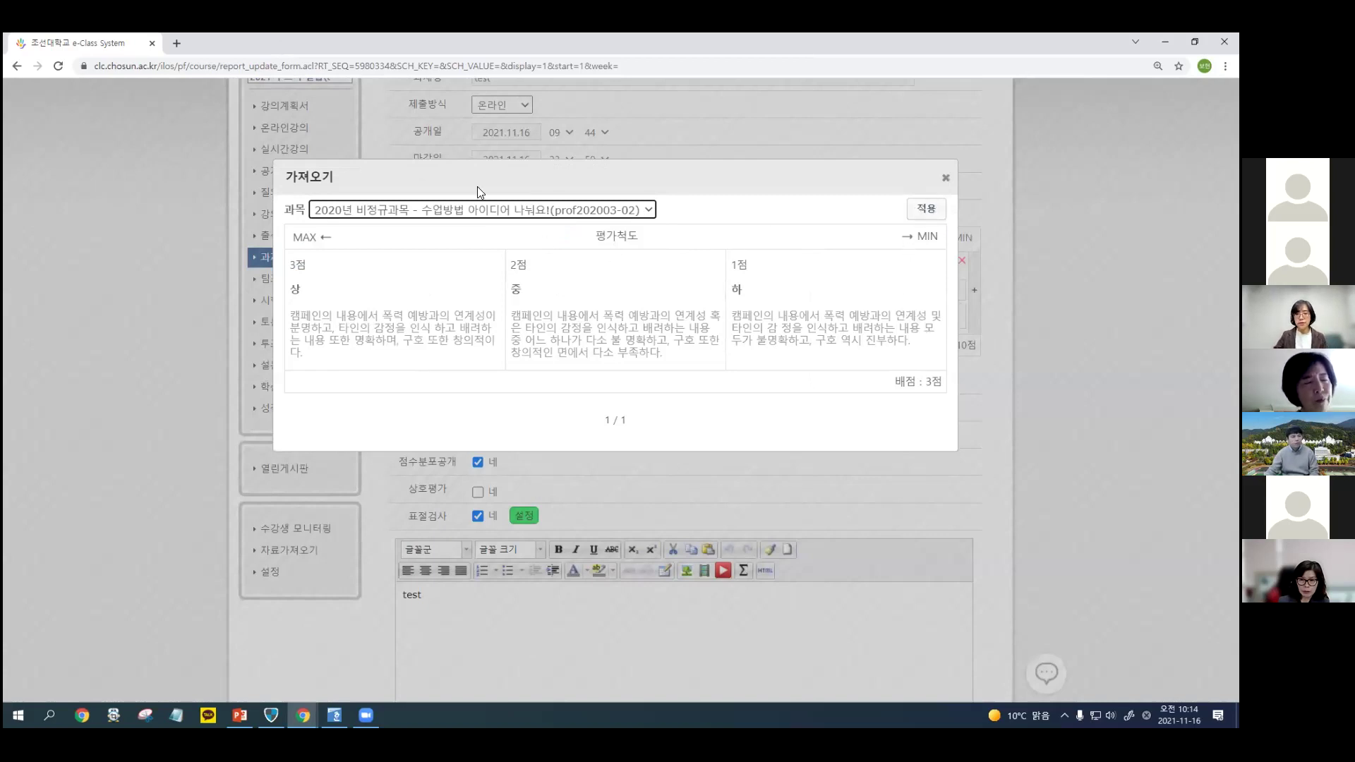
left_click(919, 212)
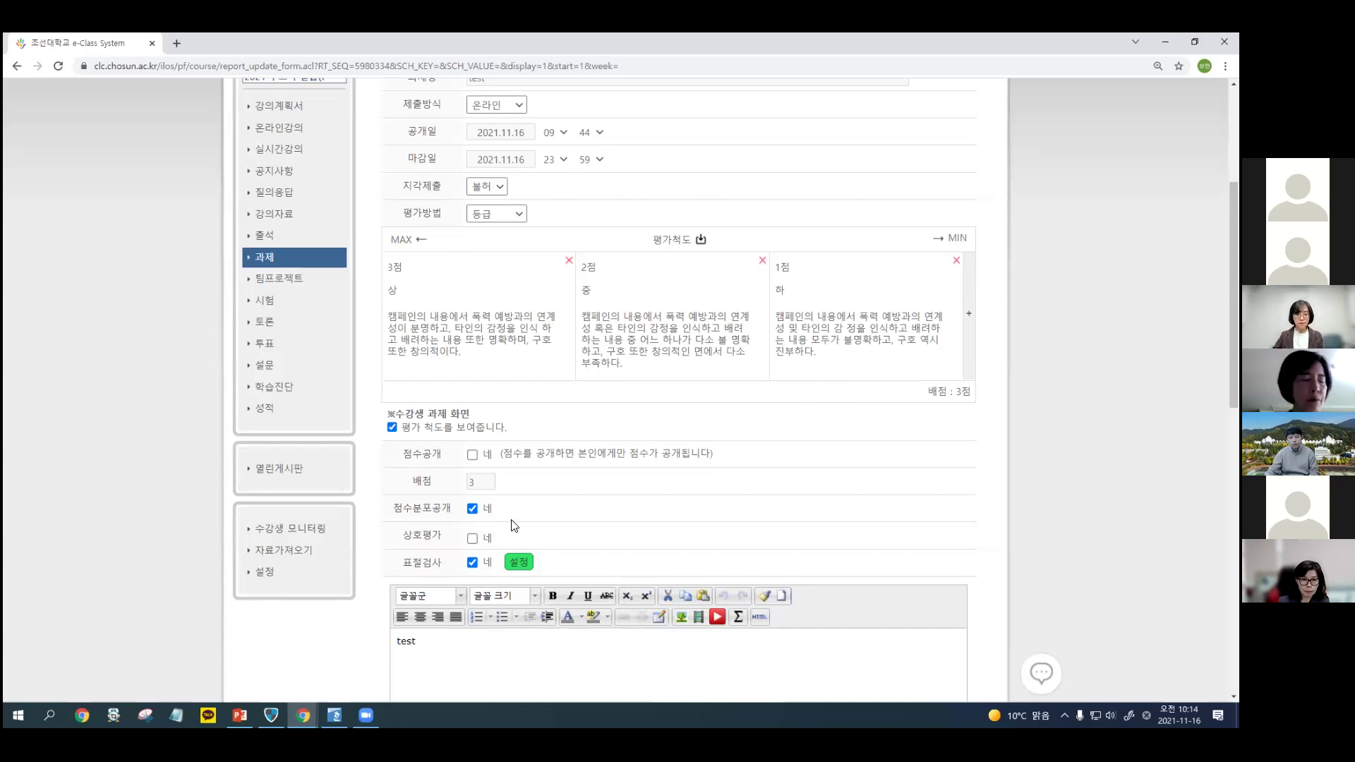
Add a blank fourth level at the MIN end of the imported rating scale.
mouse_move(394, 470)
left_mouse_down()
mouse_move(403, 497)
mouse_move(528, 500)
left_mouse_up()
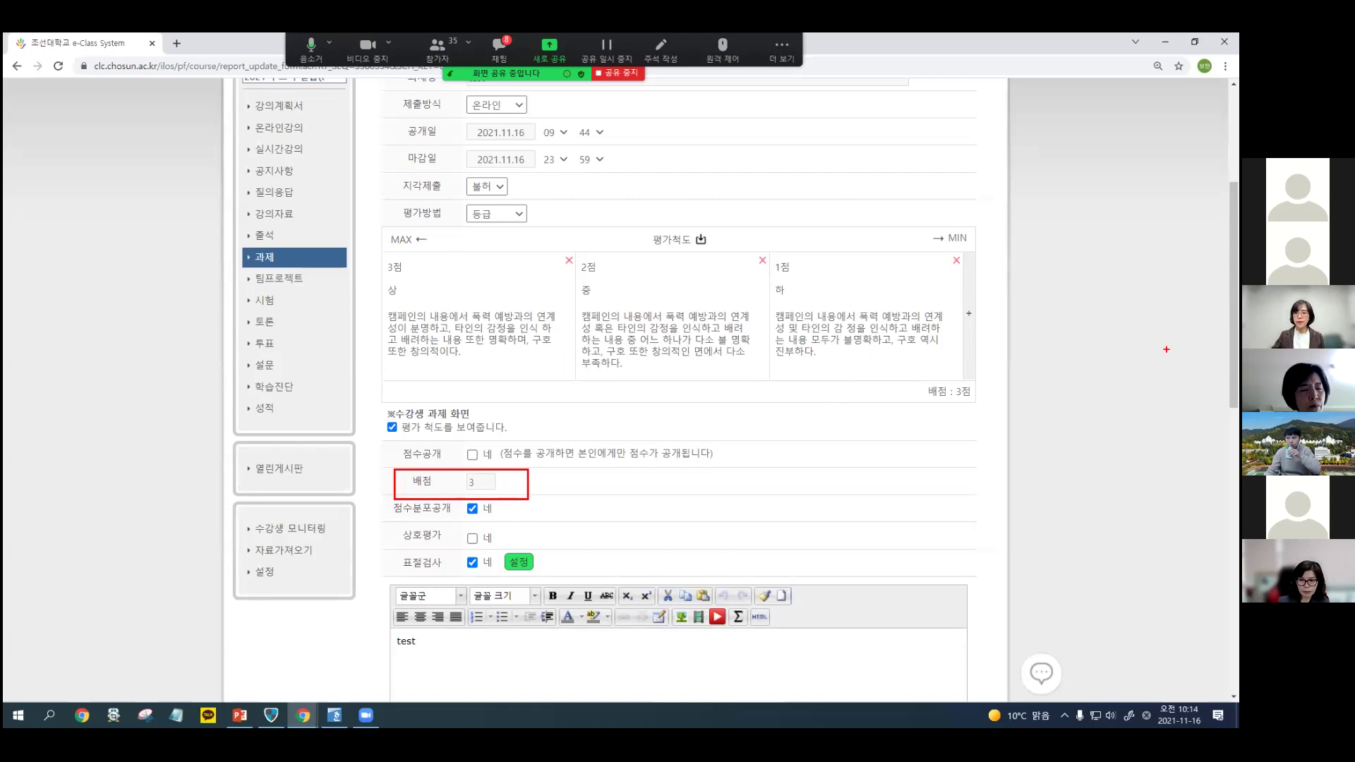
left_click(970, 314)
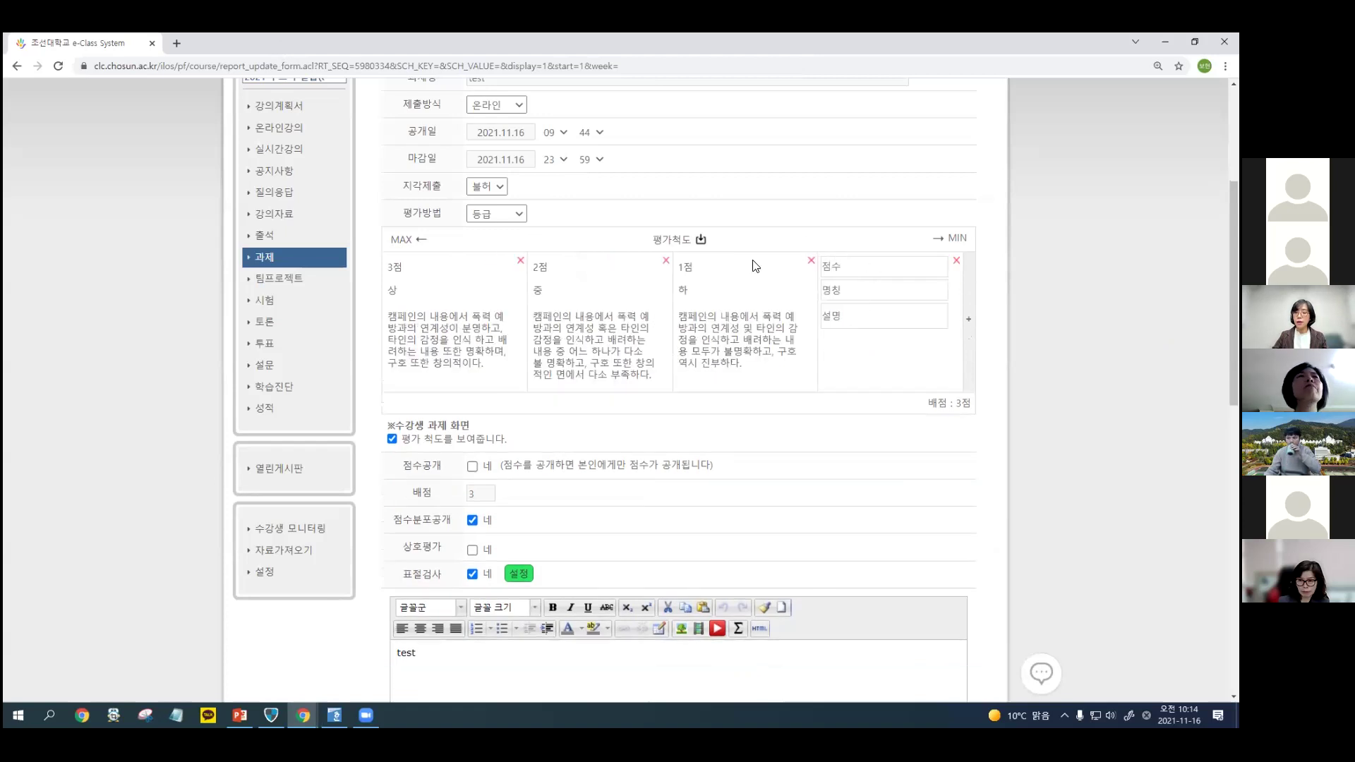
Remove the 하 level and the blank fourth level from the rating scale, and try to set the 상 level's score to 2.
left_click(810, 261)
left_click(956, 261)
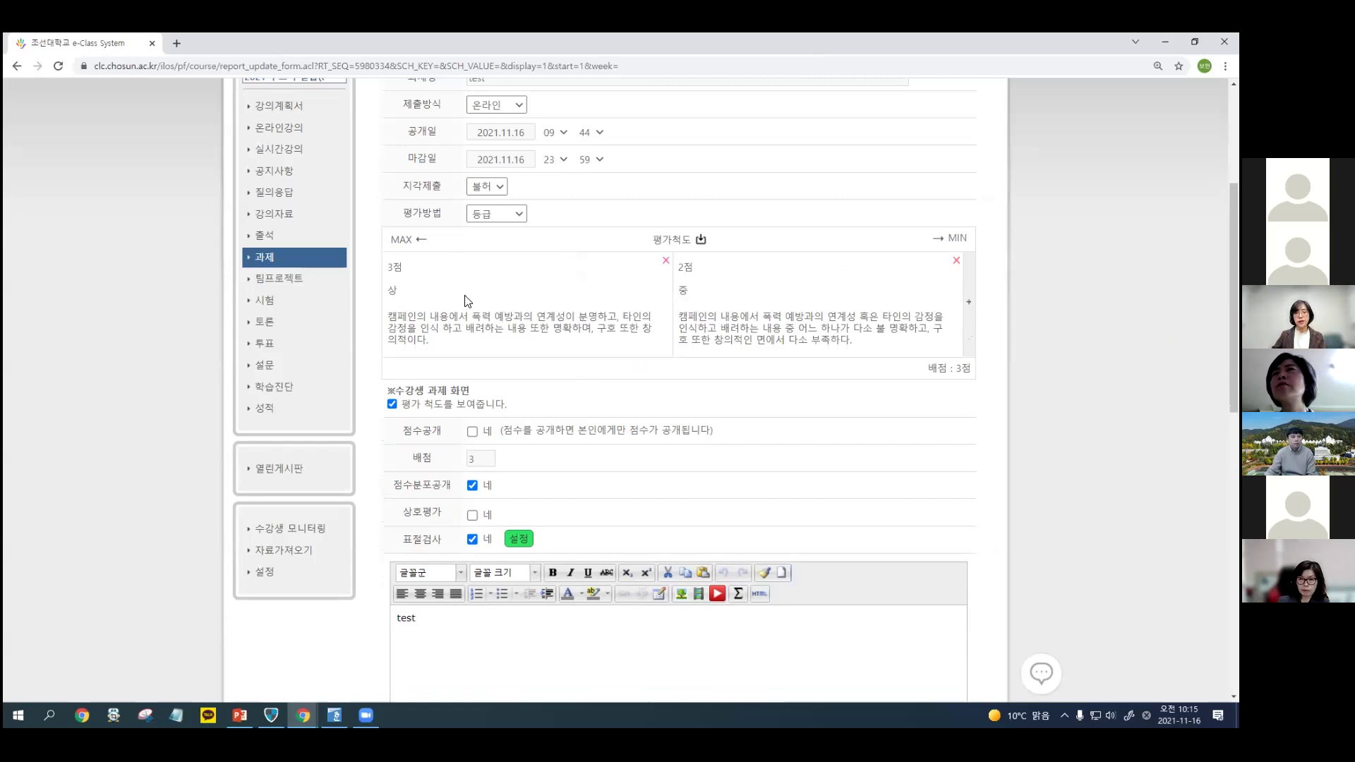
left_click(390, 269)
left_click_drag(400, 265, 386, 266)
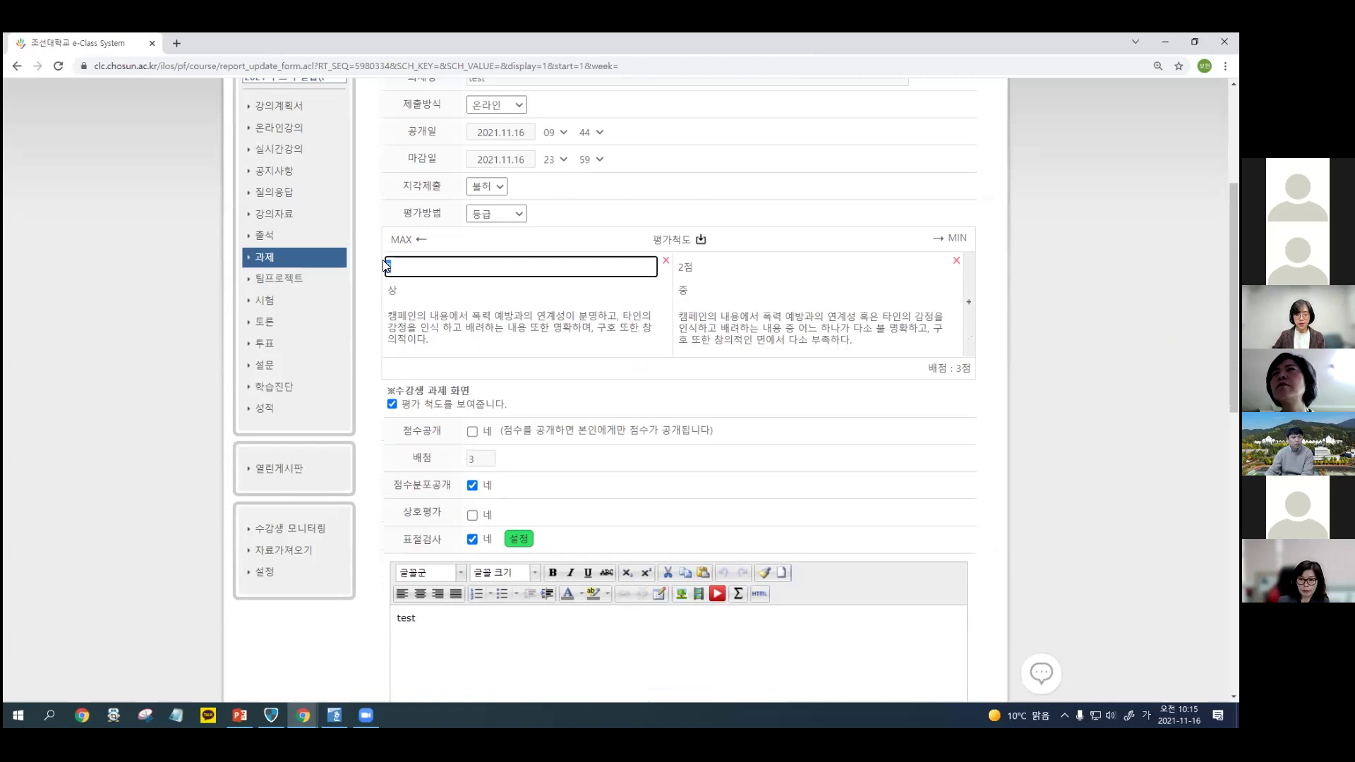
type("2")
left_click(682, 272)
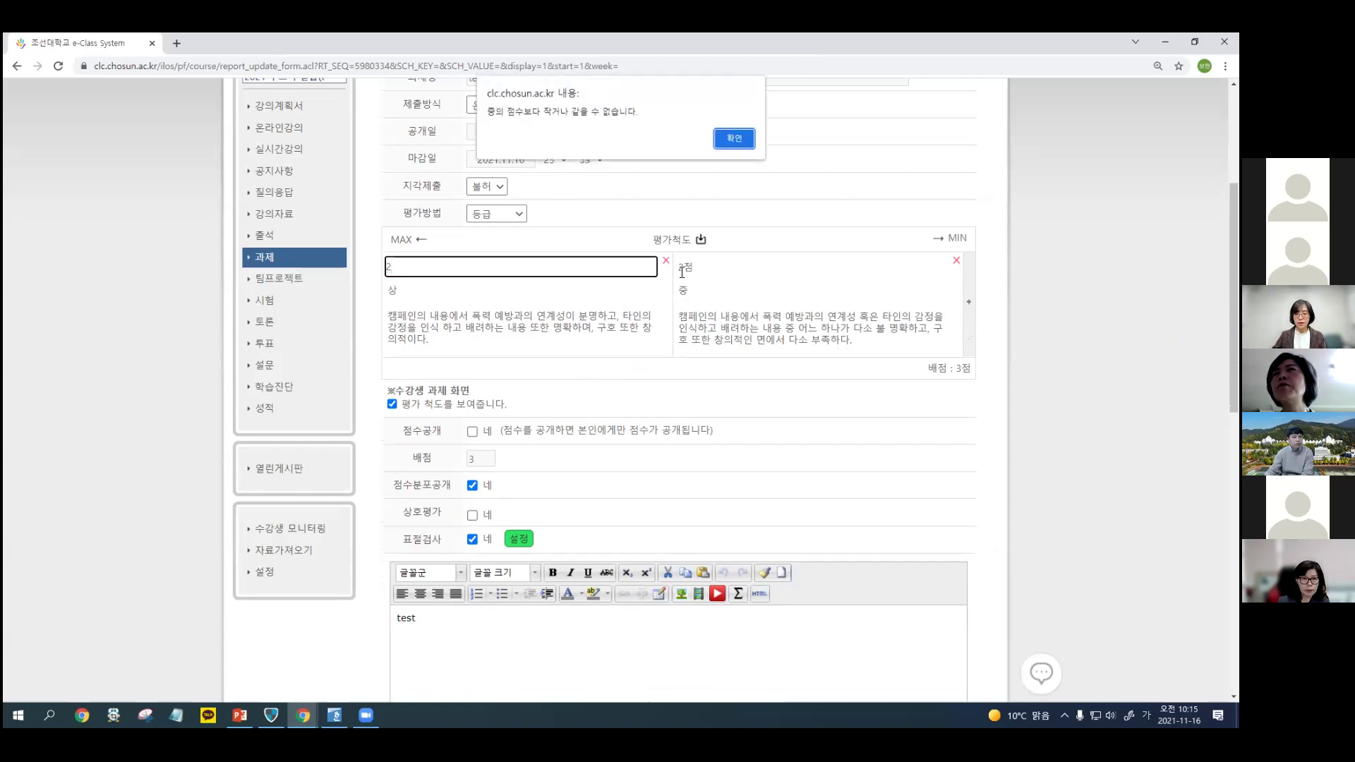
left_click(726, 138)
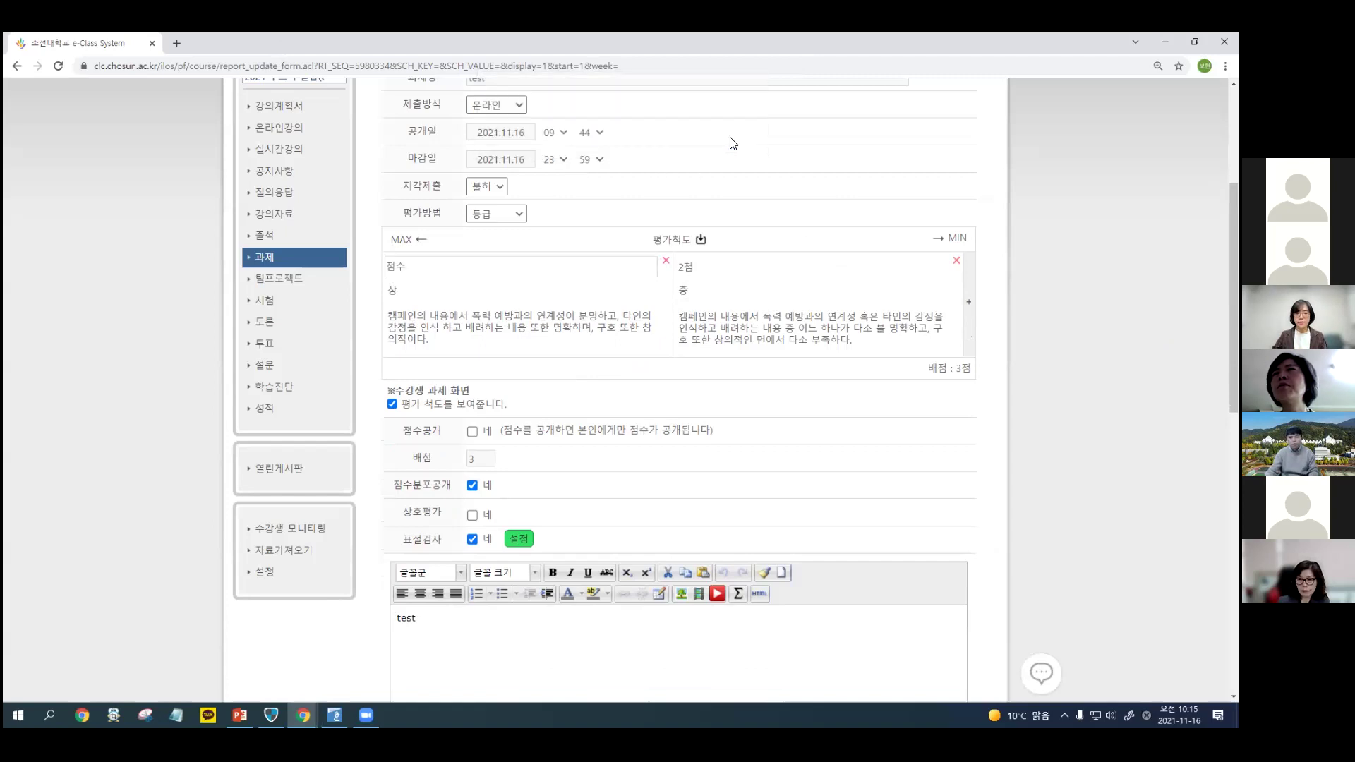
Set the score of level 중 to 1 and the score of level 상 to 2.
left_click(687, 266)
double_click(697, 266)
type("1")
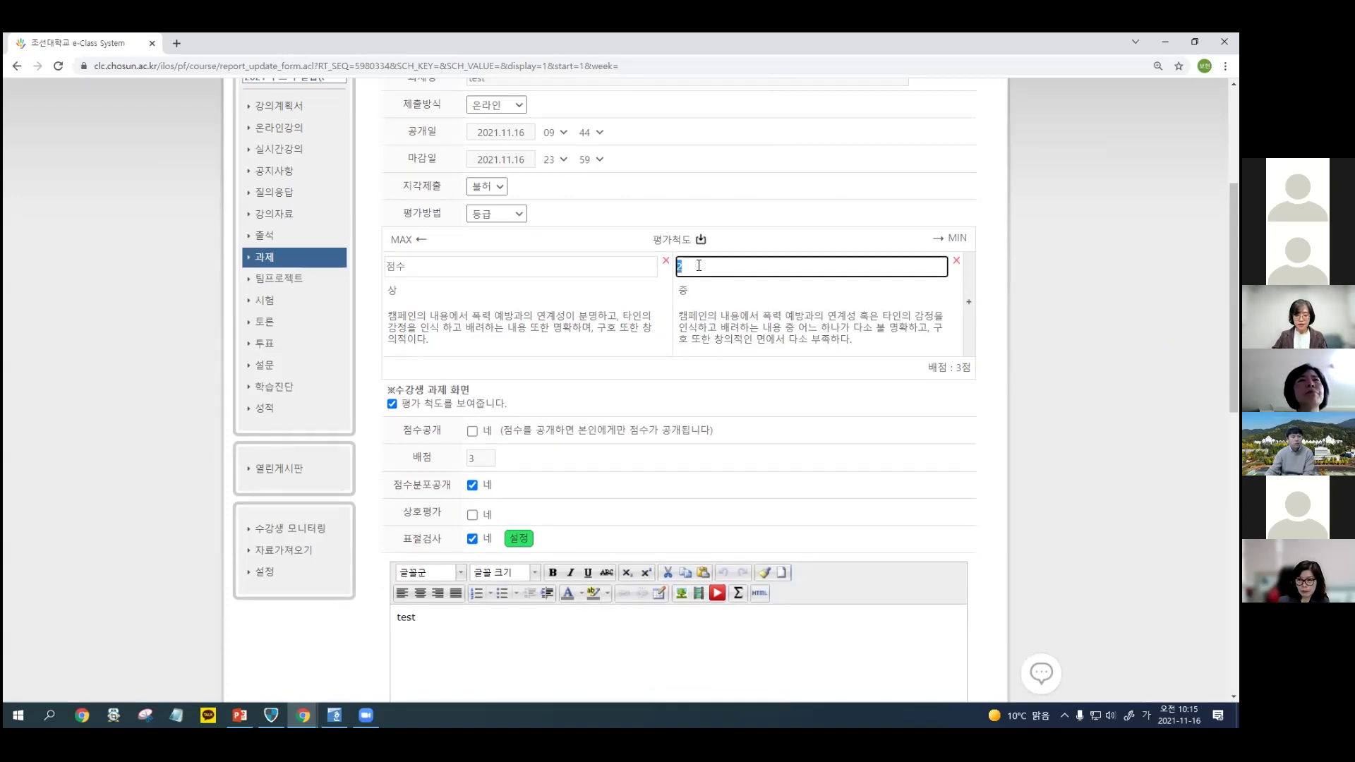
left_click(407, 267)
type("2")
left_click(712, 384)
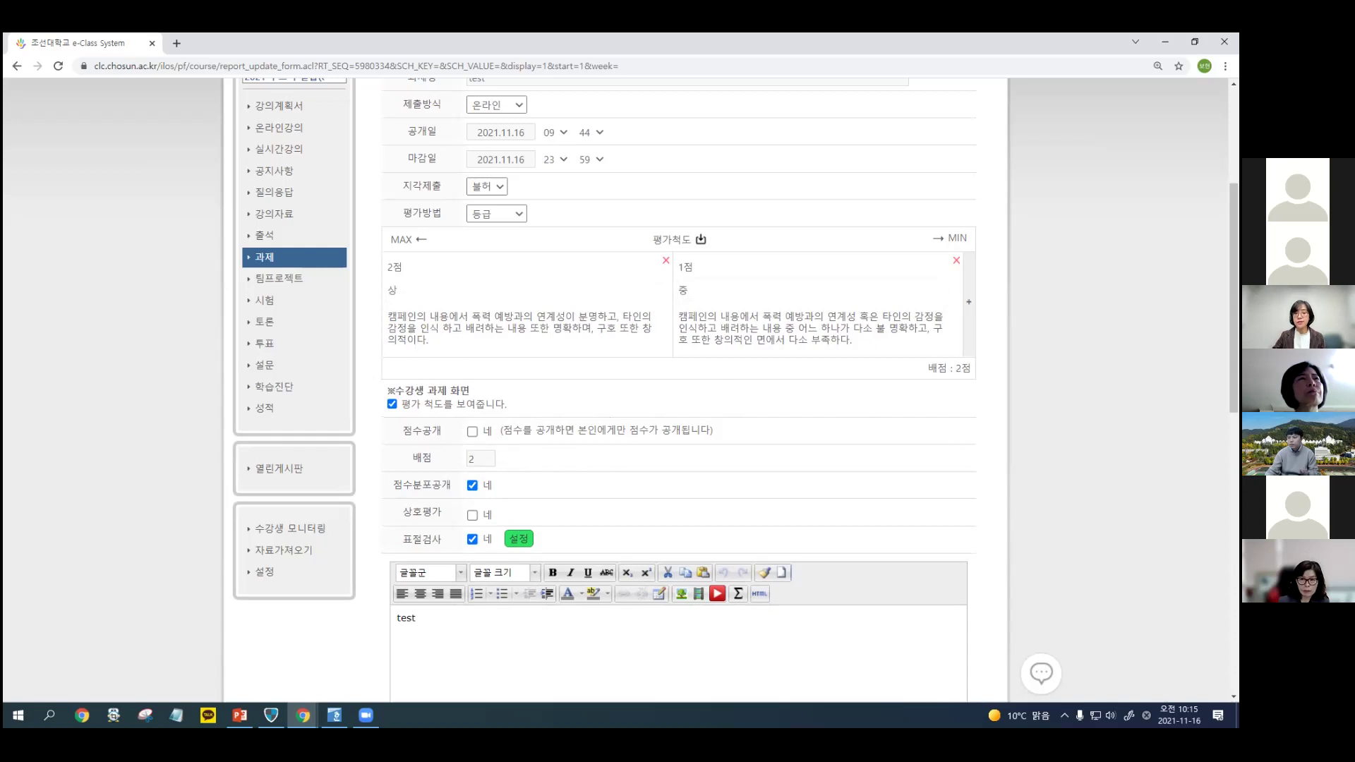
Change the evaluation method to 평가요소 and title the first evaluation element "유창성".
scroll(786, 429, "down", 4)
scroll(786, 430, "up", 2)
scroll(590, 321, "up", 2)
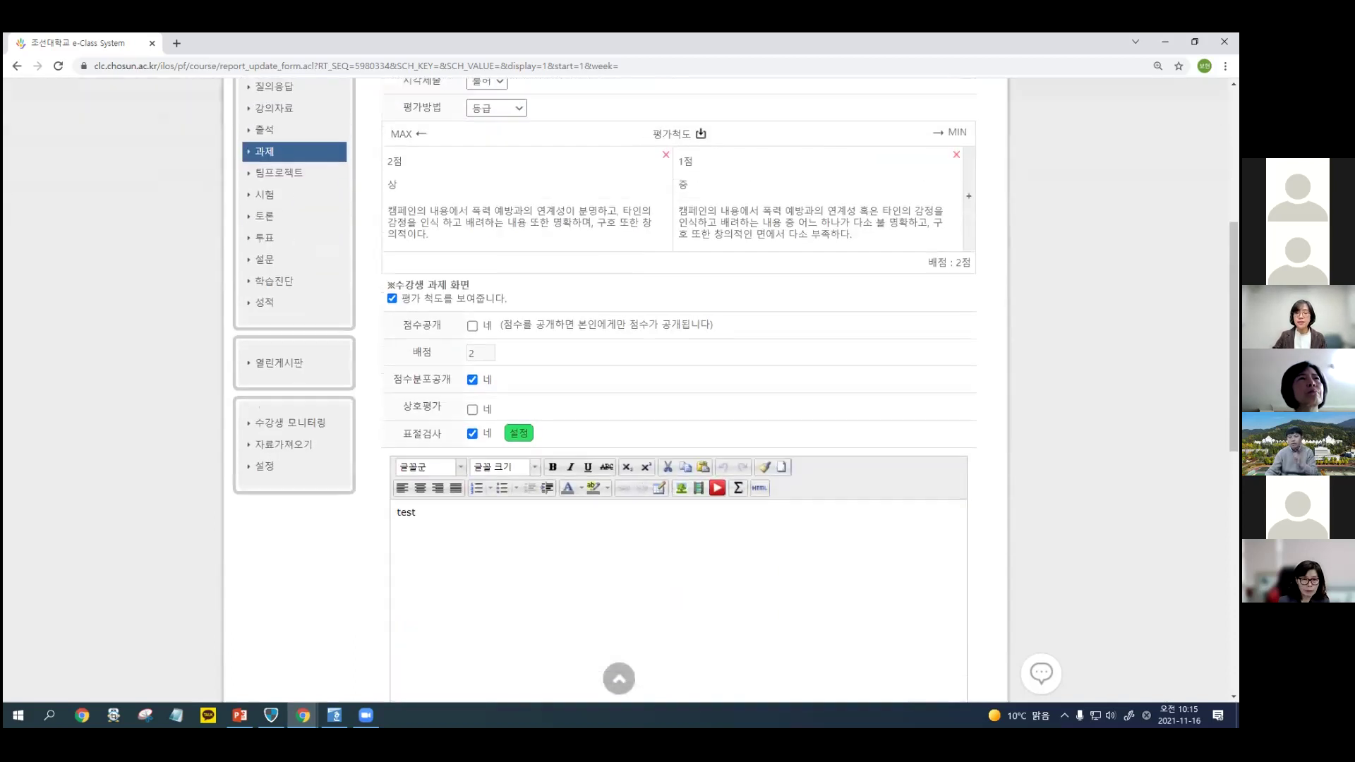
left_click(519, 216)
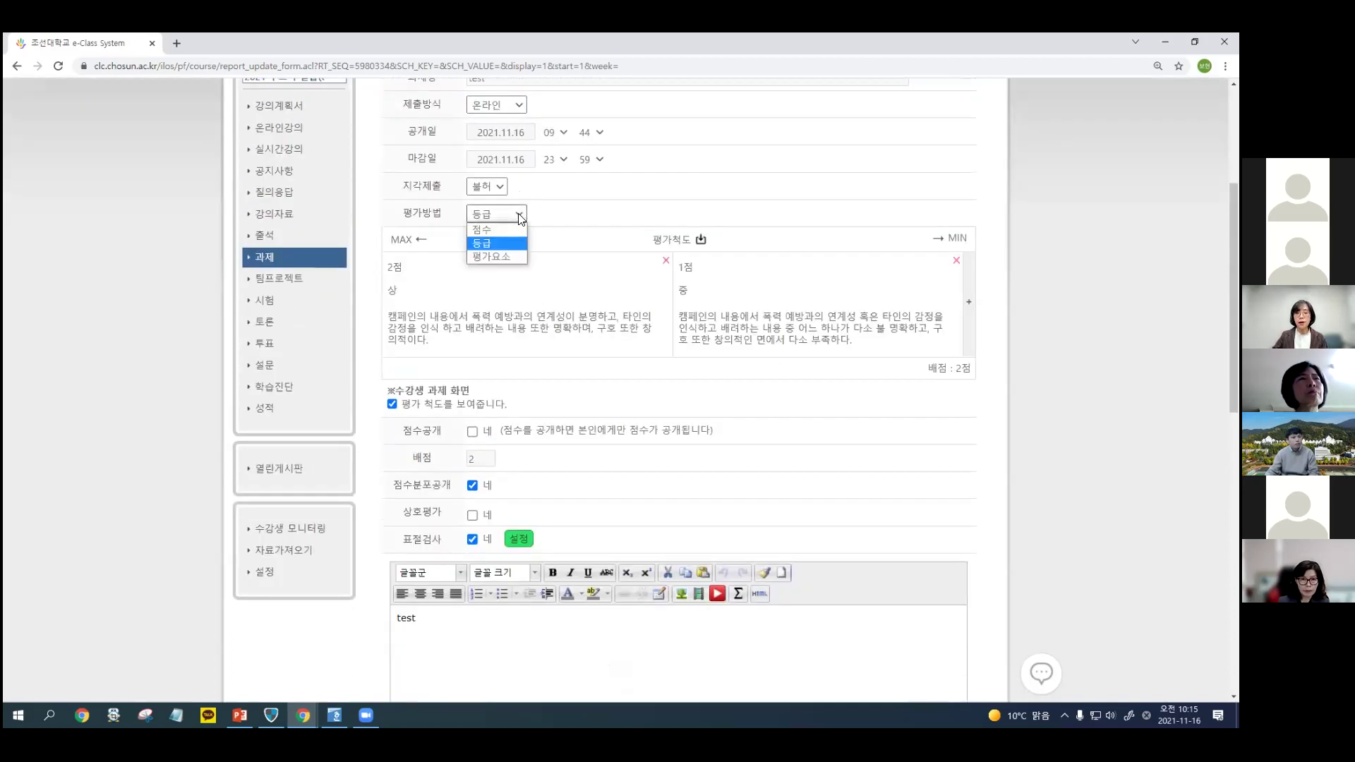
left_click(507, 254)
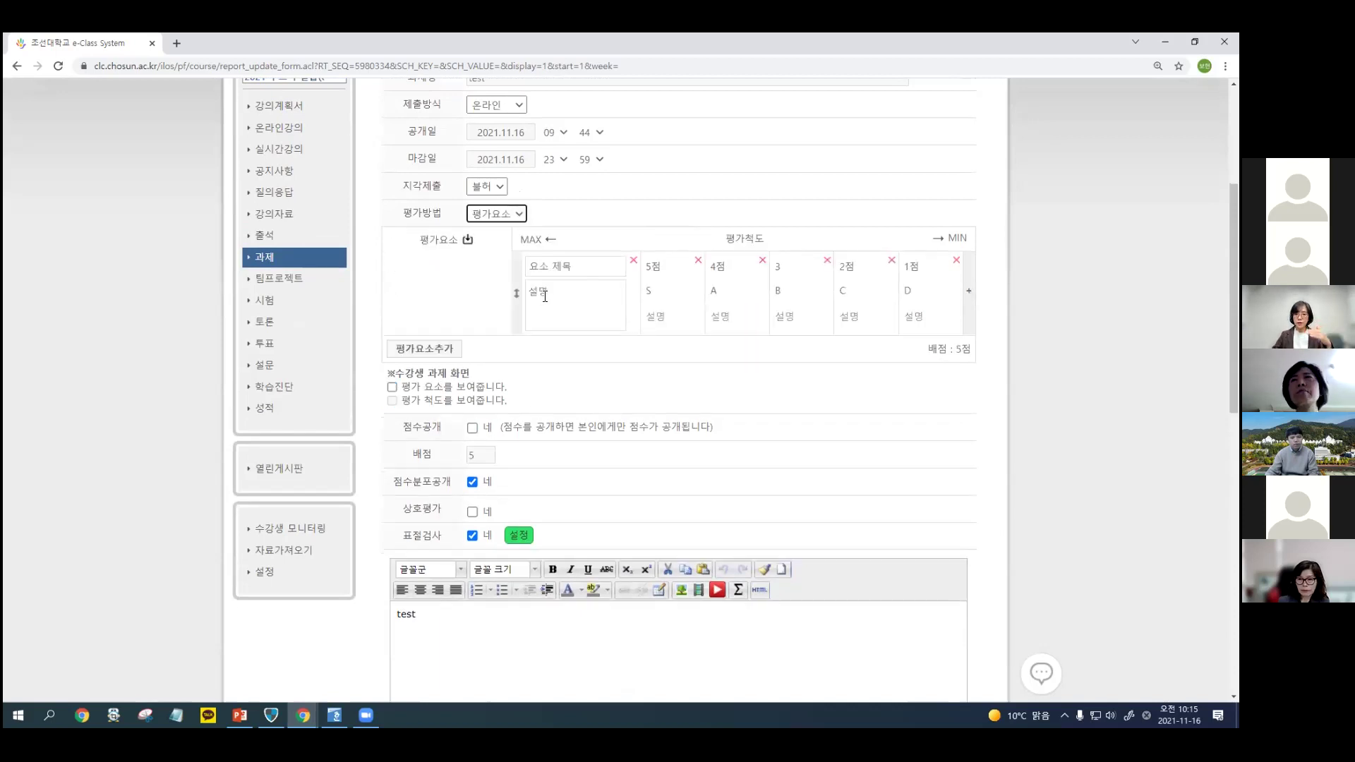
left_click(559, 271)
type("유")
type("창정")
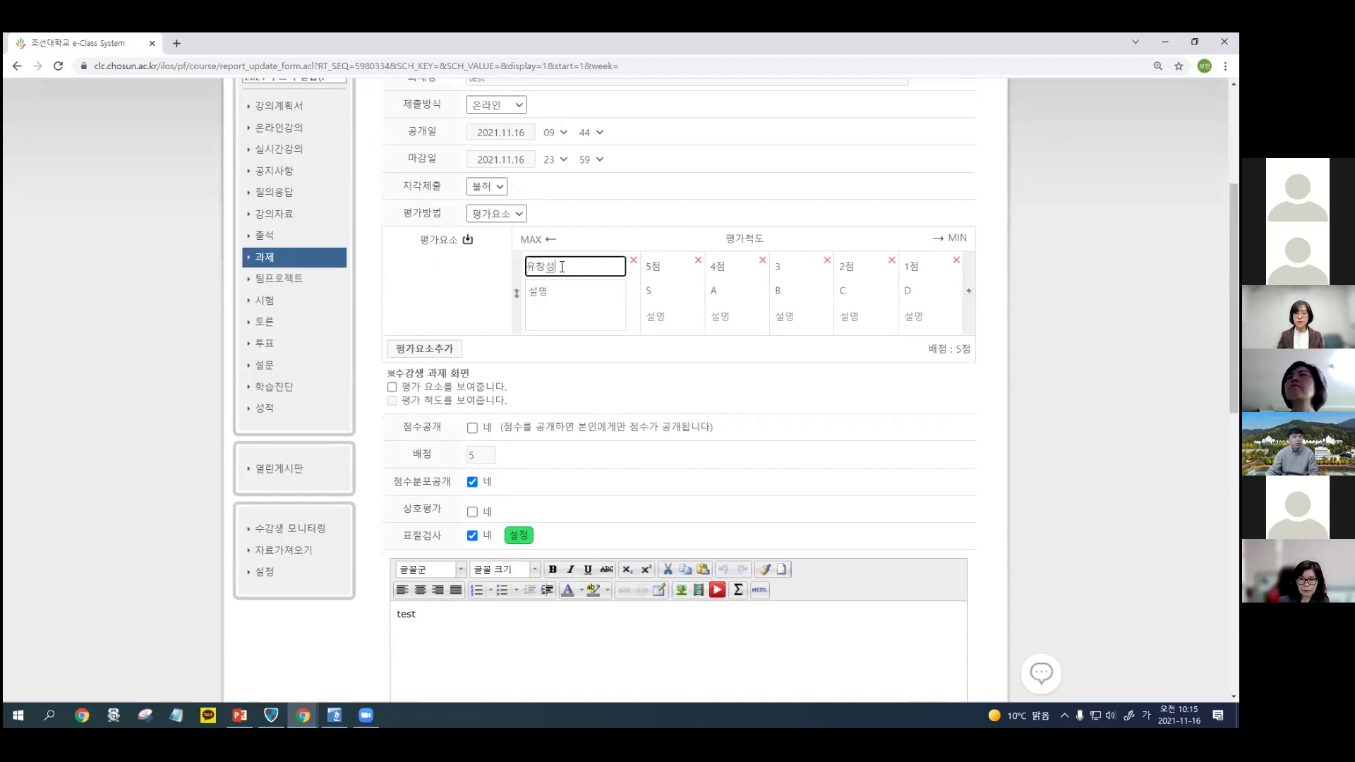
Add a second evaluation element titled "독창성".
left_click(442, 351)
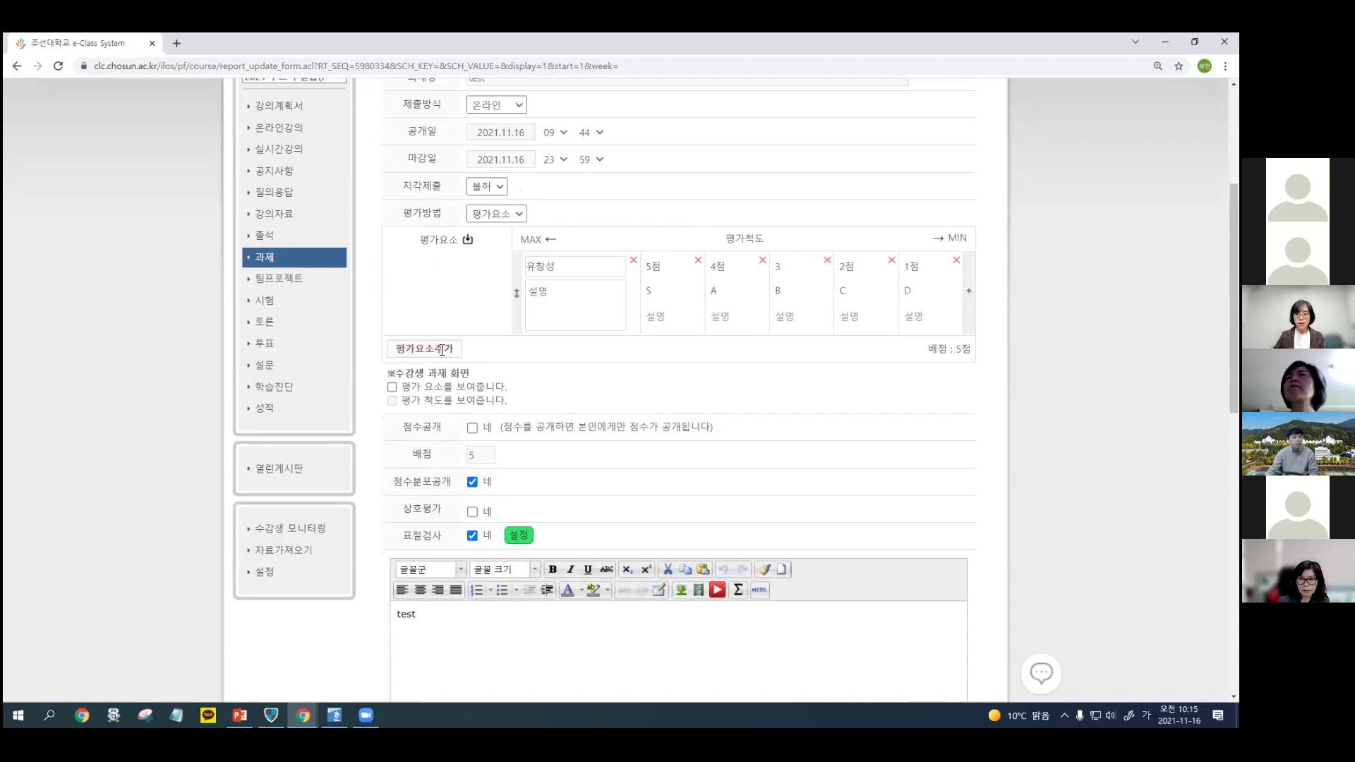
left_click(457, 348)
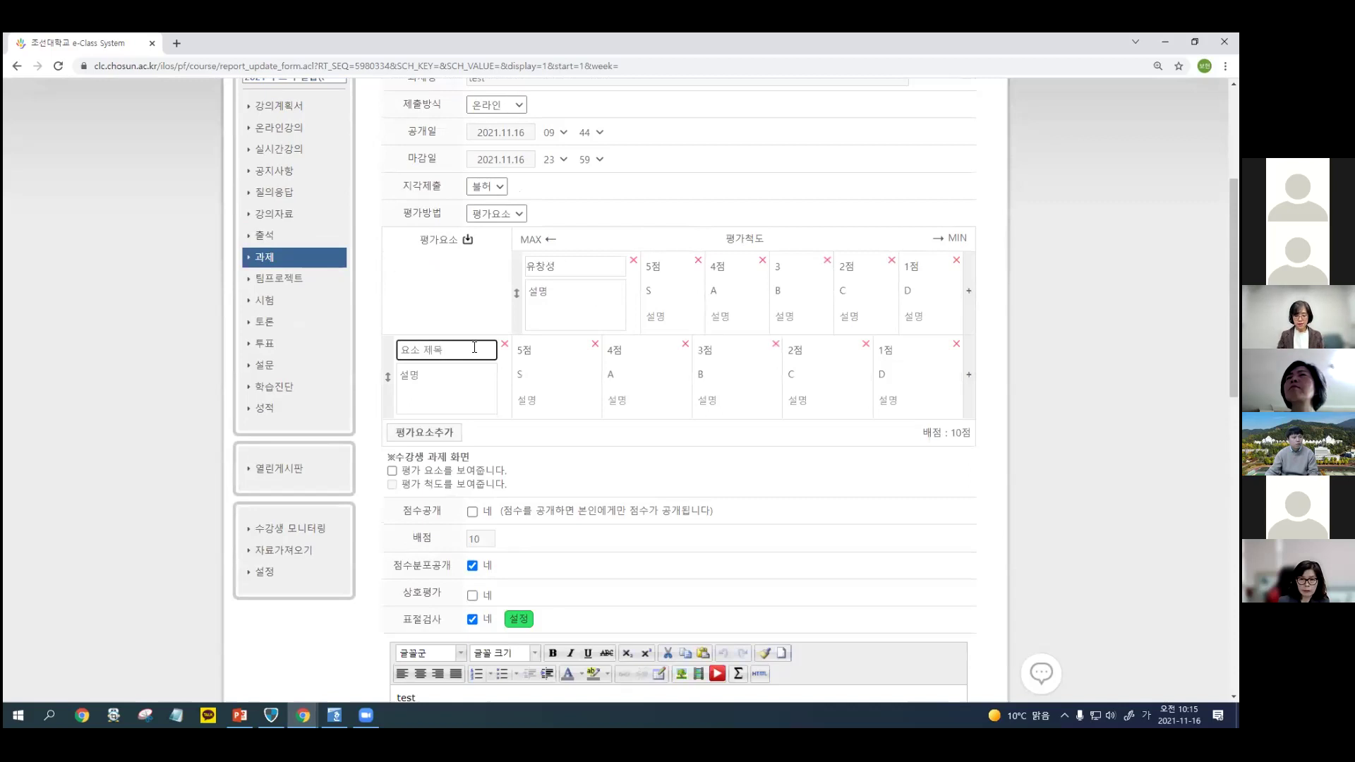
type("독창성")
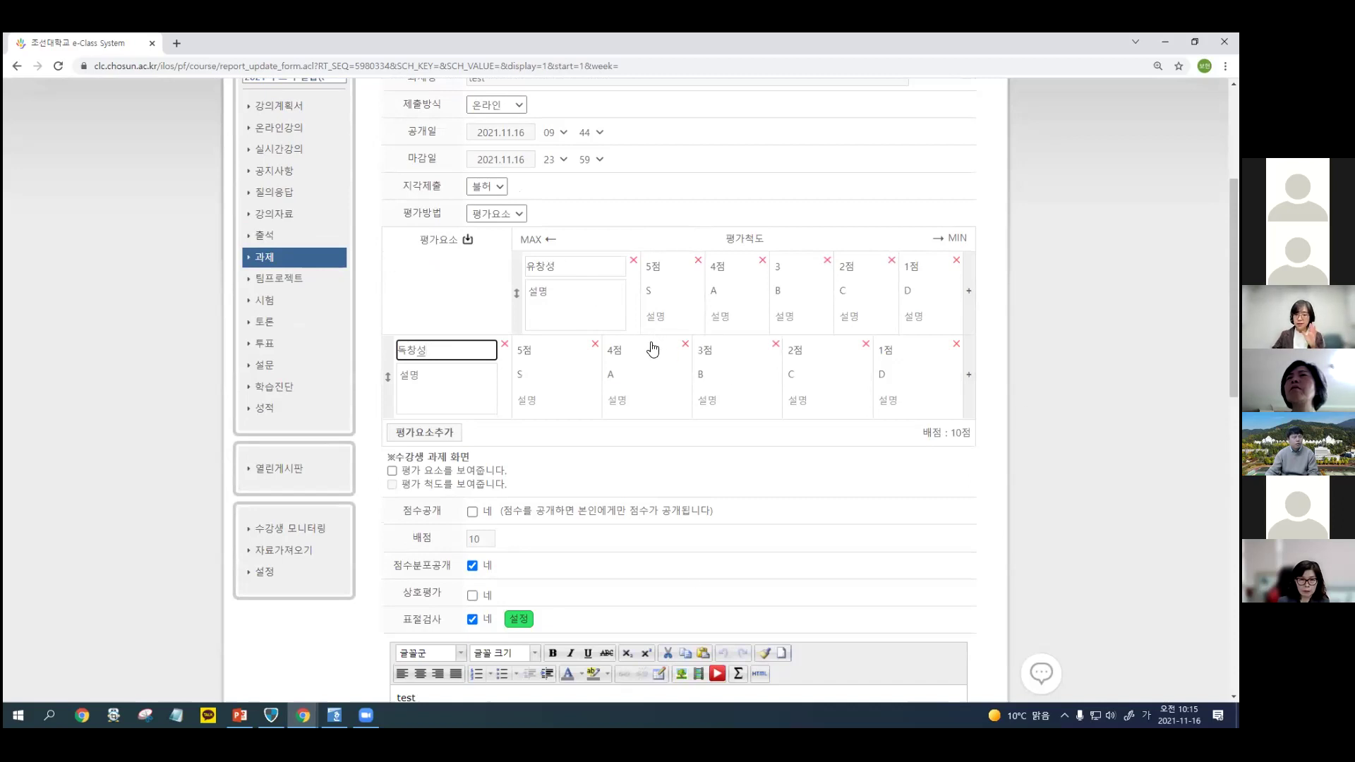
left_click(677, 291)
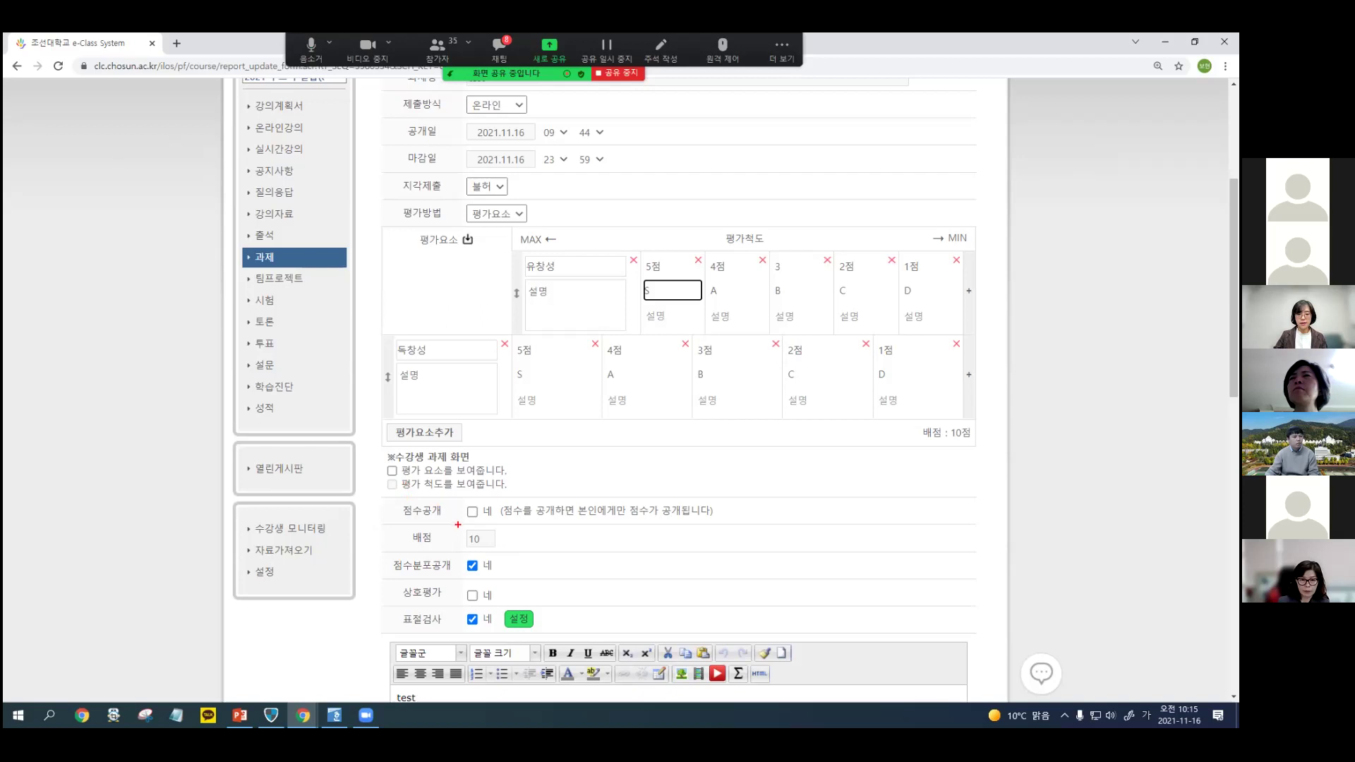
mouse_move(453, 523)
left_mouse_down()
mouse_move(464, 549)
mouse_move(501, 550)
mouse_move(450, 524)
left_mouse_up()
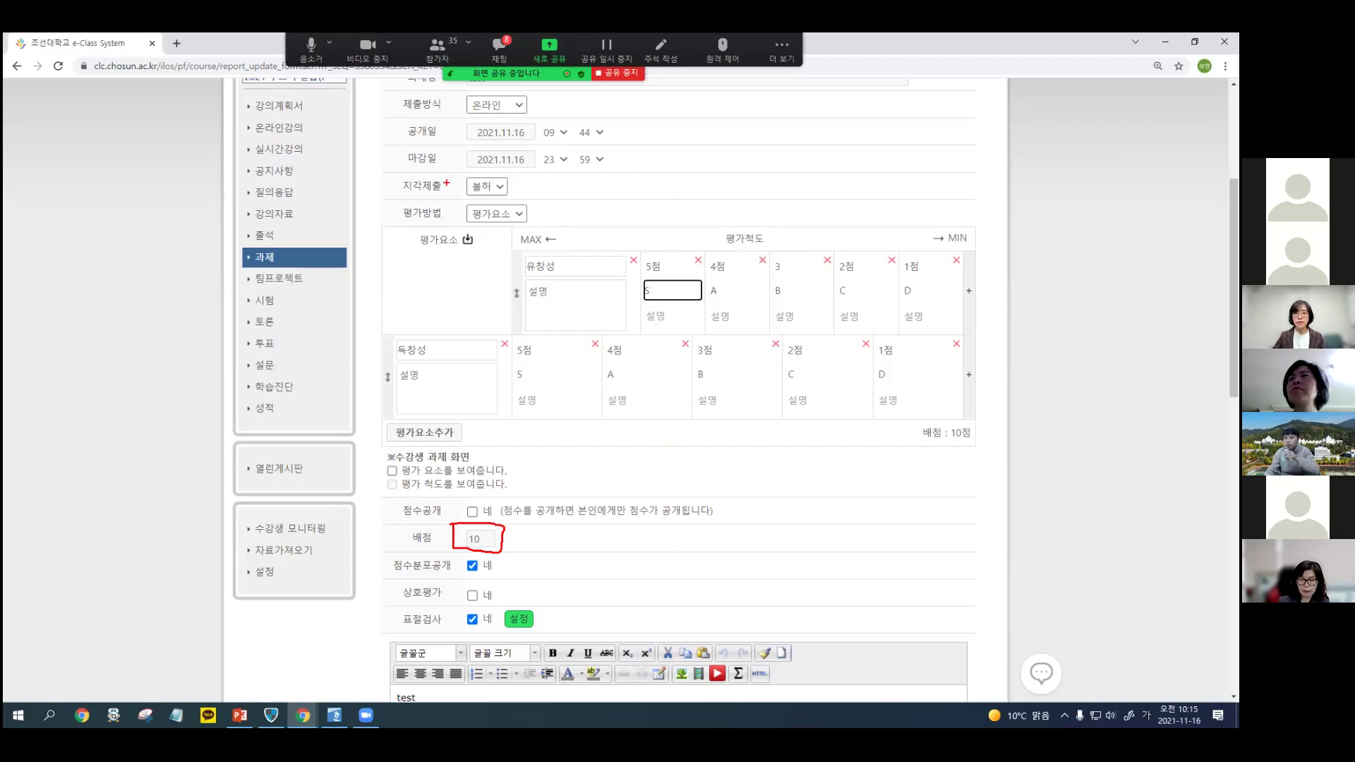
mouse_move(462, 263)
left_mouse_down()
mouse_move(423, 248)
mouse_move(438, 212)
mouse_move(486, 228)
left_mouse_up()
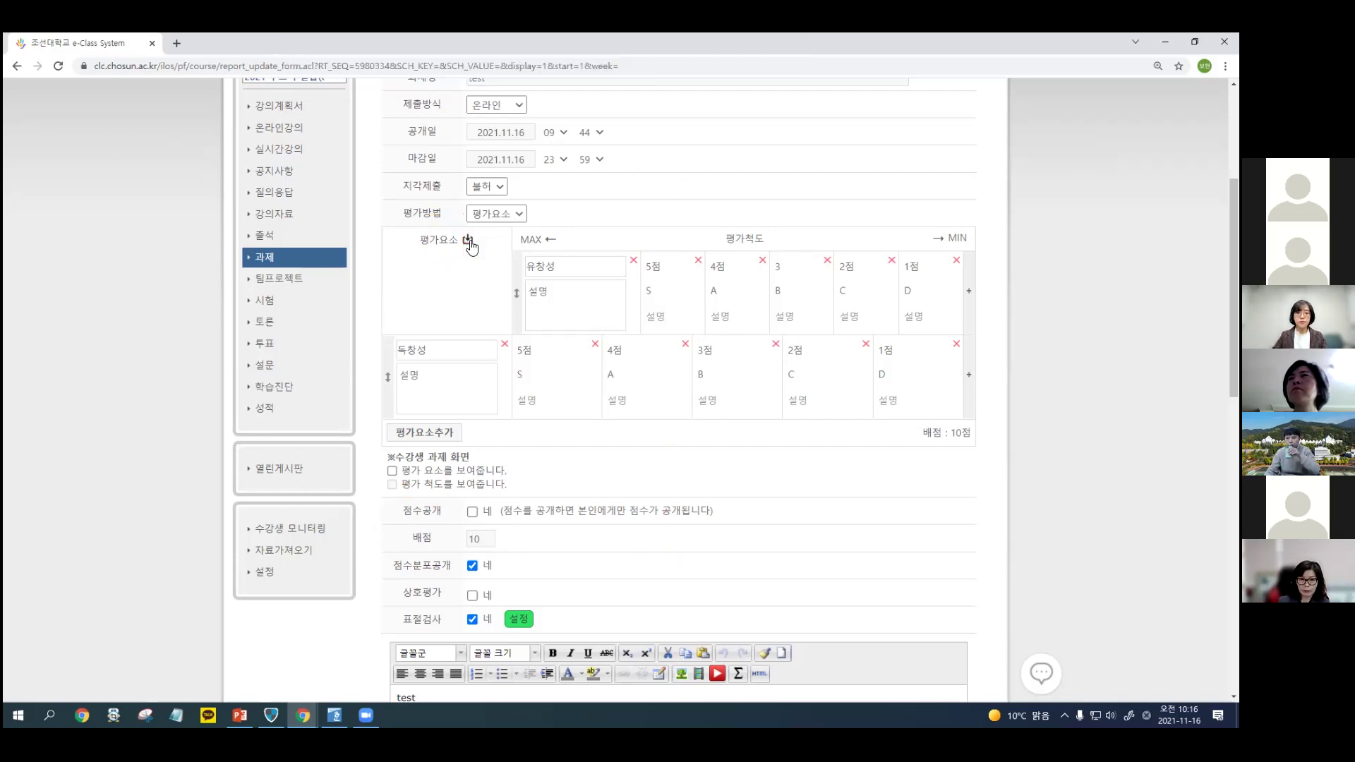
Import and apply the evaluation elements from the course "2021년 비정규과목 - 2021 루브릭 실습(Rubric-01)".
left_click(468, 241)
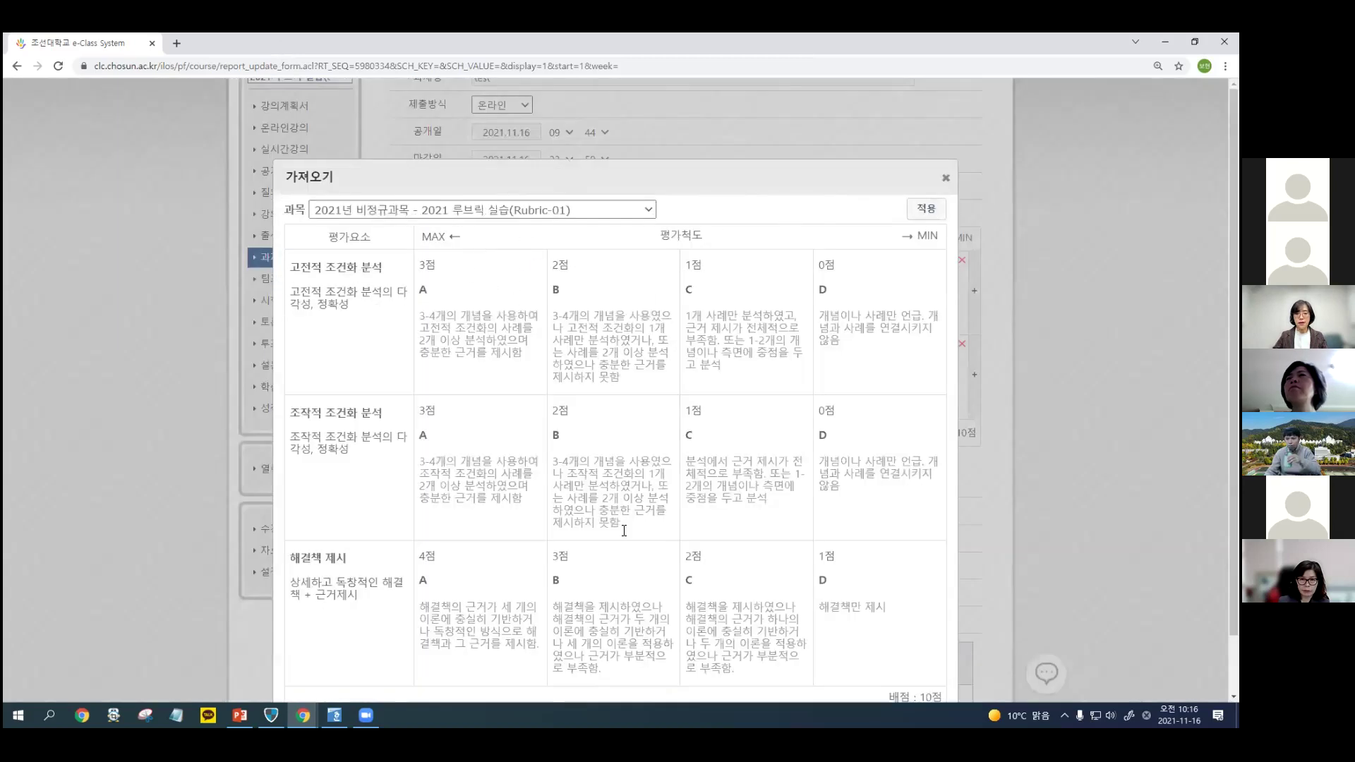
left_click(922, 212)
scroll(1008, 315, "down", 3)
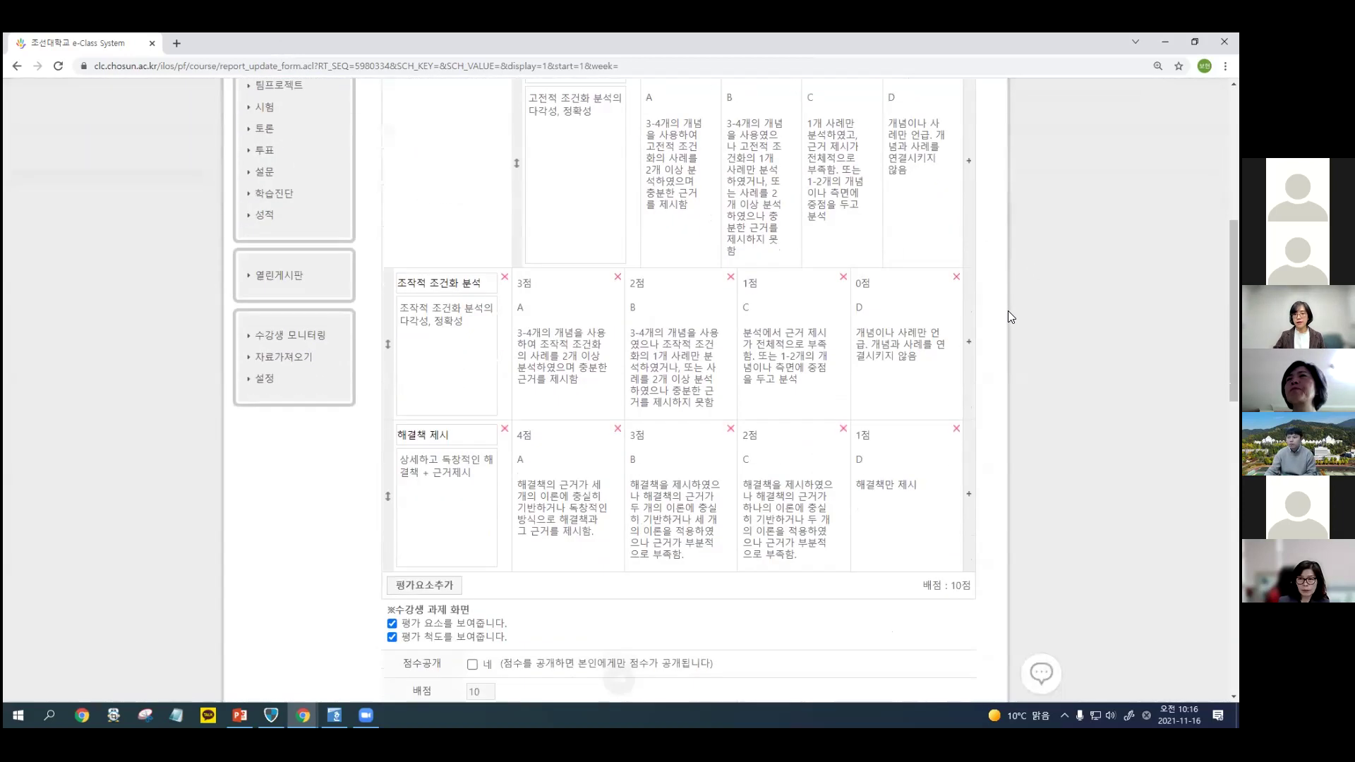
scroll(1008, 310, "down", 1)
scroll(1008, 311, "up", 2)
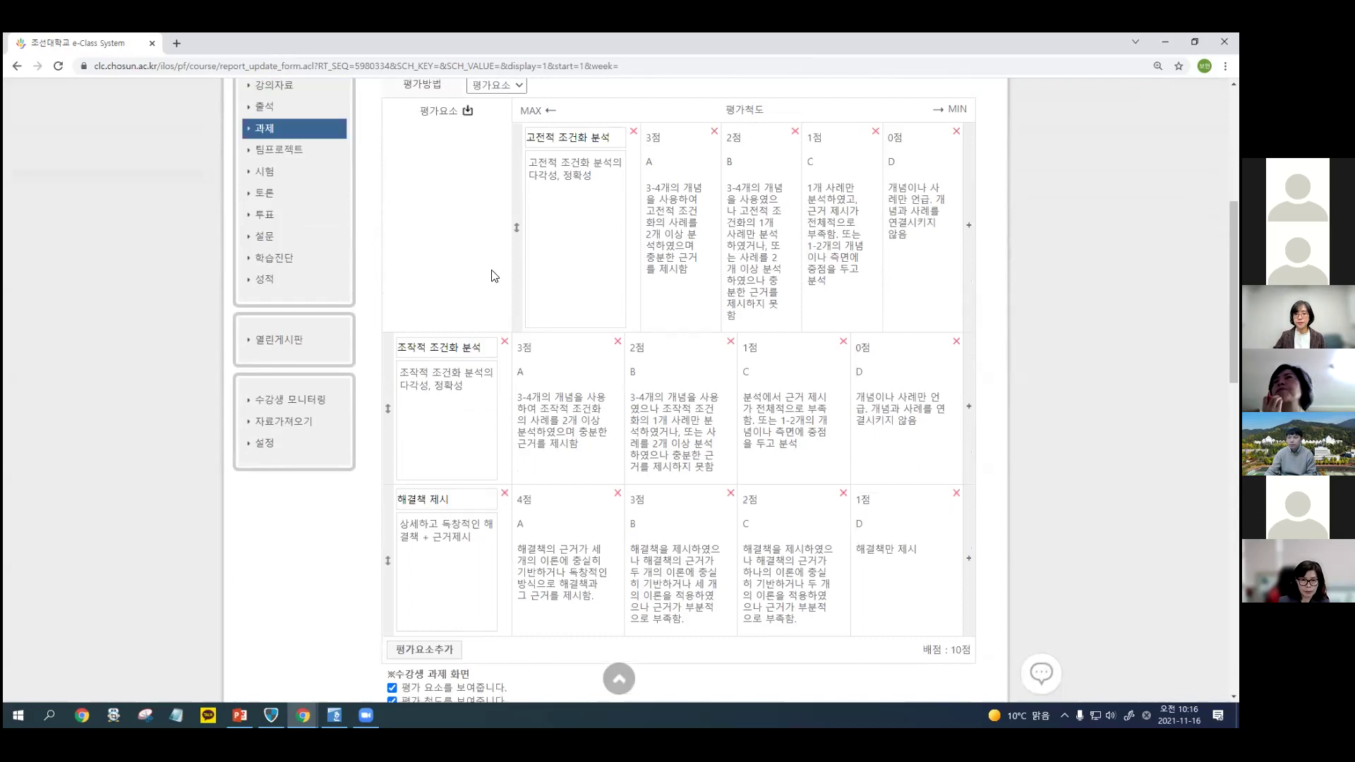
Turn off showing the rating scale and the evaluation elements on the students' assignment screen.
scroll(503, 265, "down", 5)
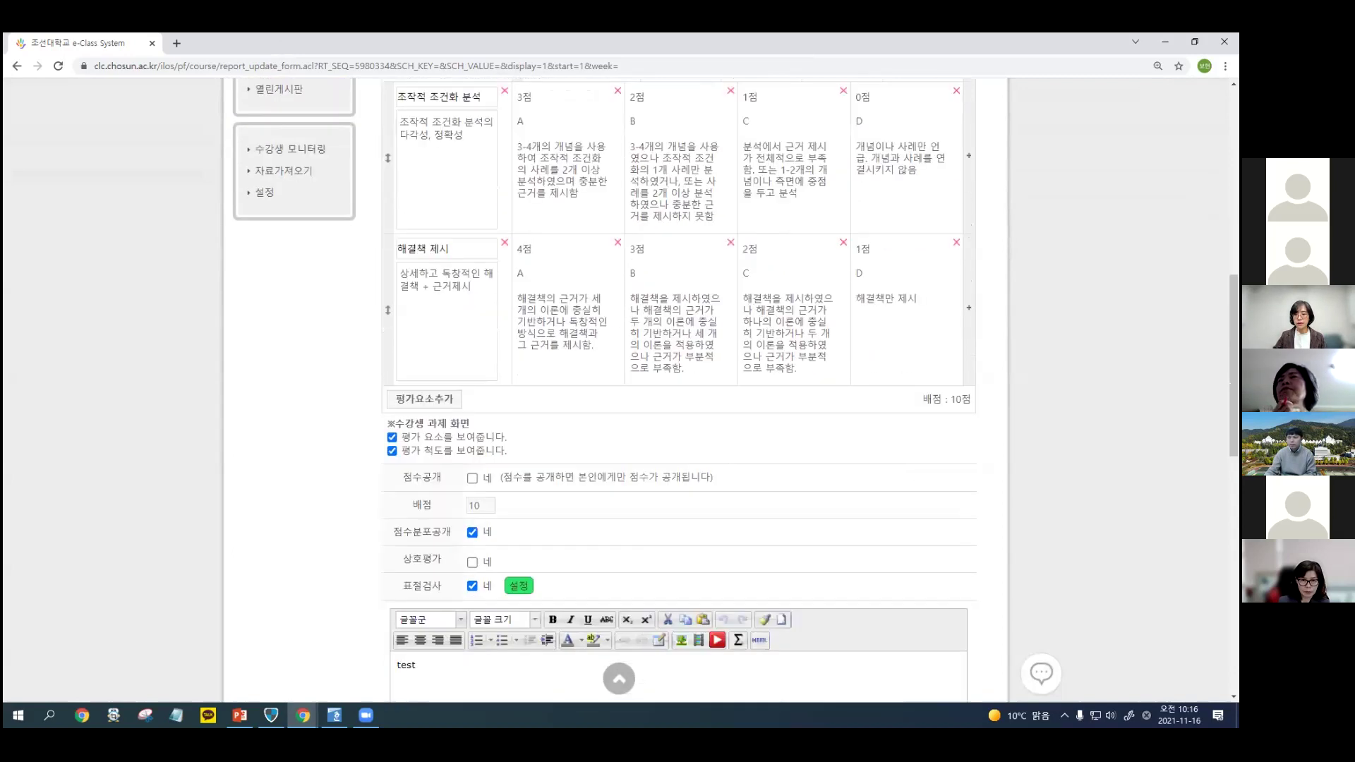
scroll(426, 328, "up", 2)
scroll(427, 328, "down", 3)
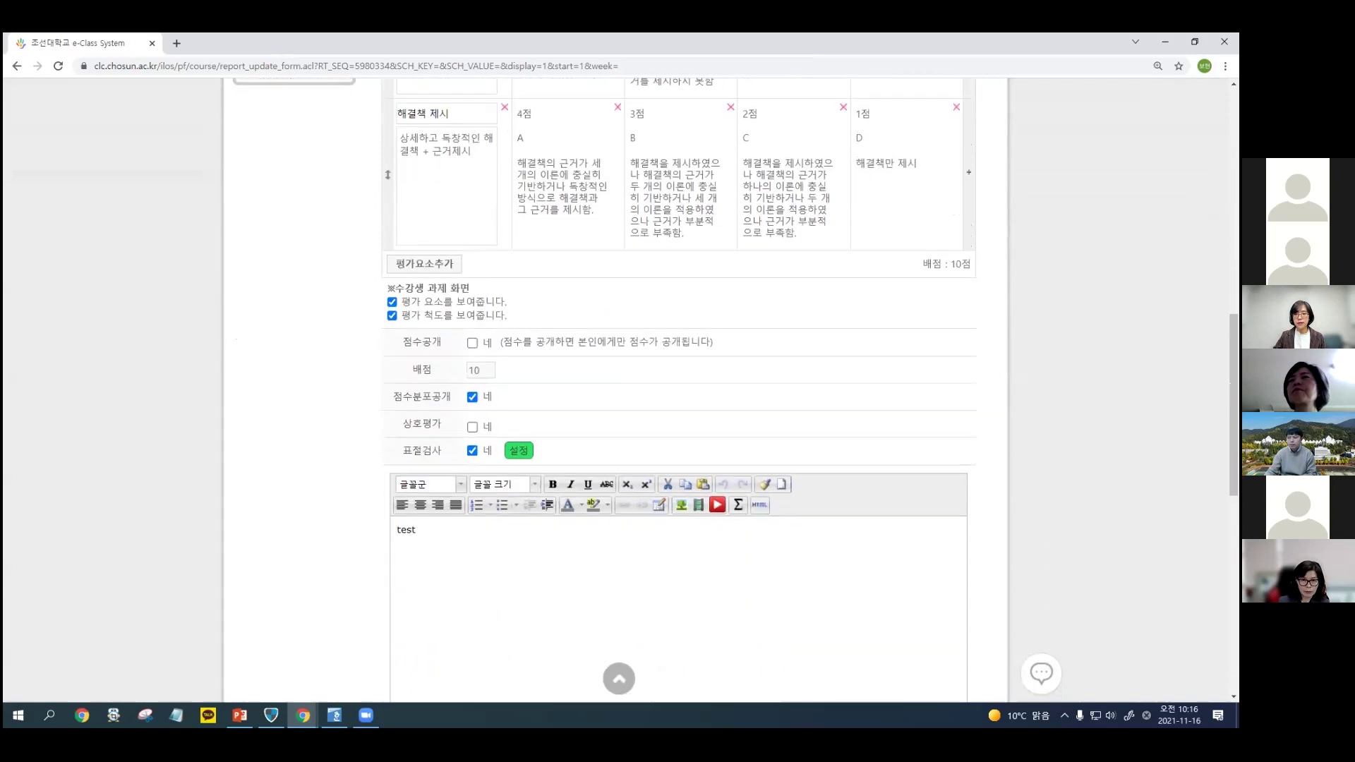
left_click(393, 316)
left_click(391, 301)
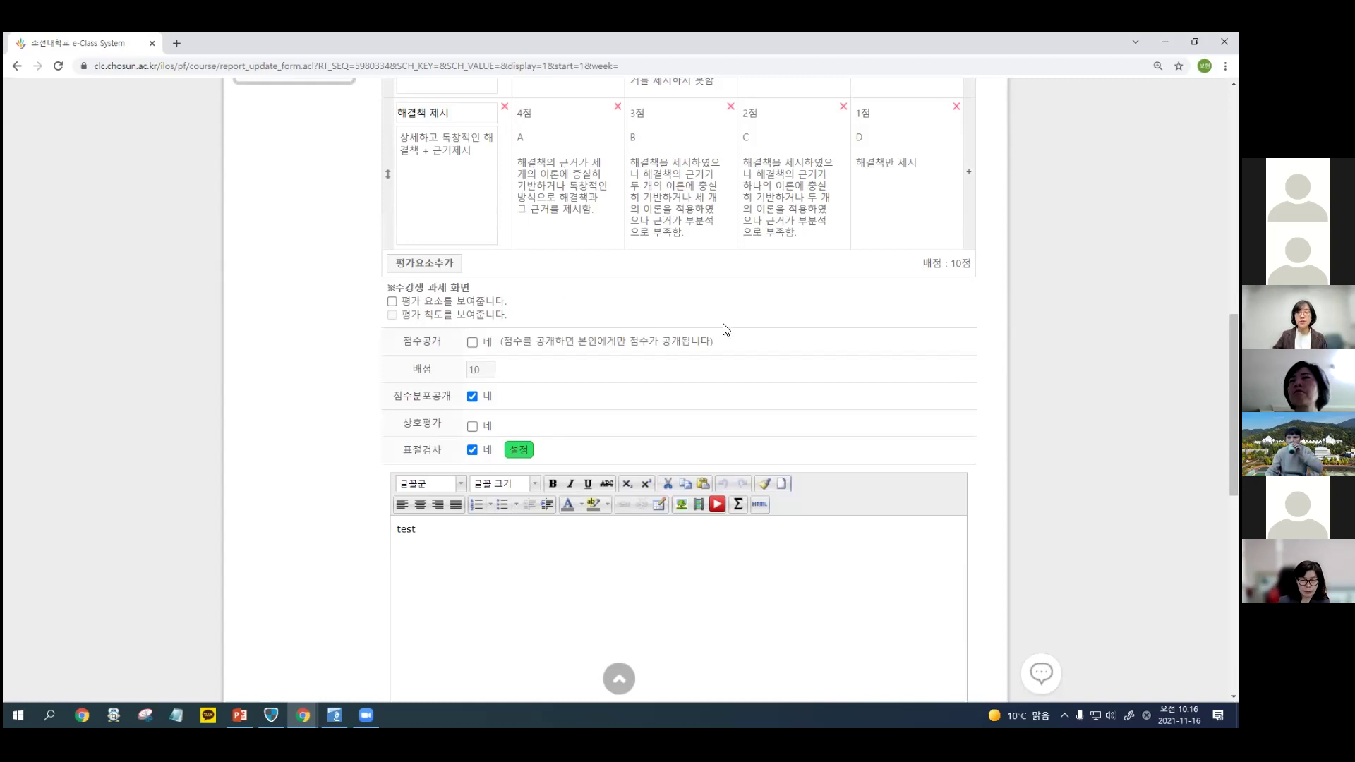
Switch the evaluation method to 점수, to 등급 and back to 평가요소 to compare their settings.
scroll(1072, 376, "down", 2)
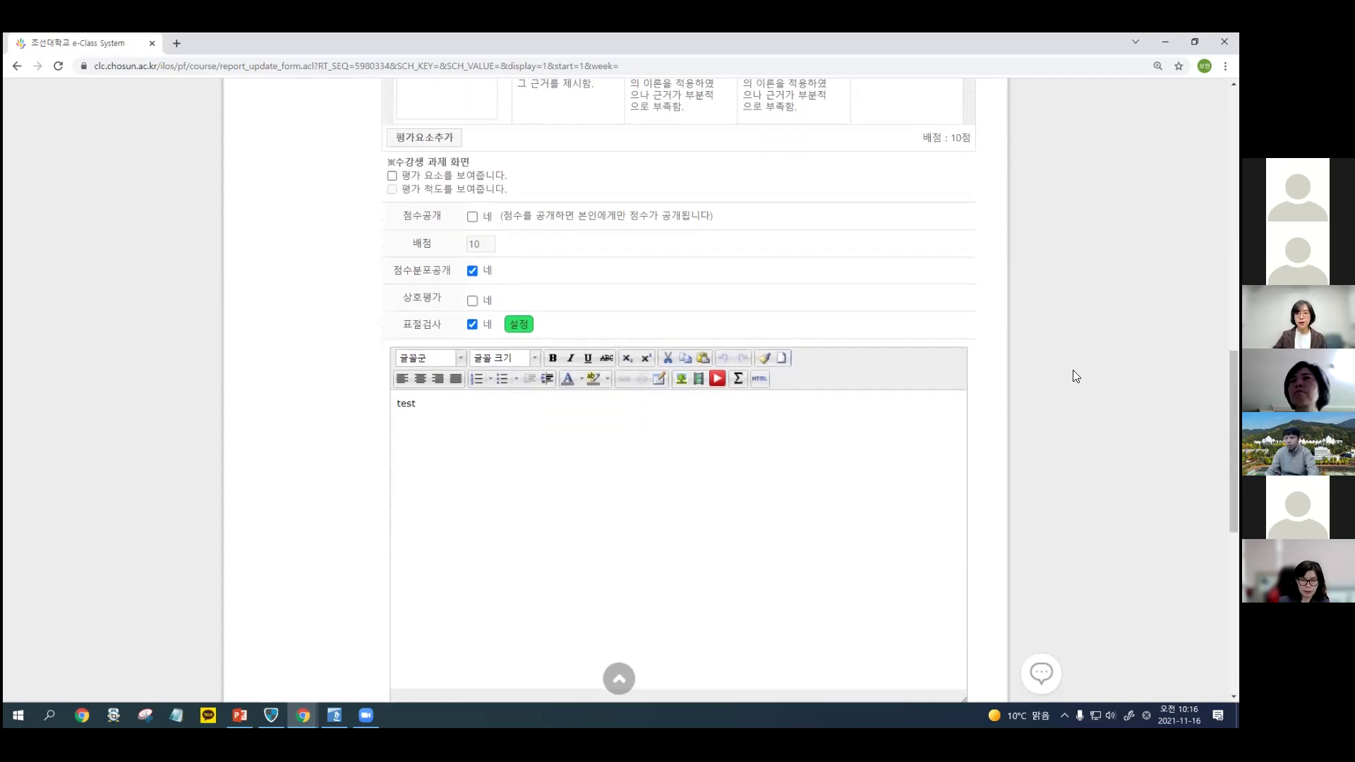
scroll(1068, 373, "up", 10)
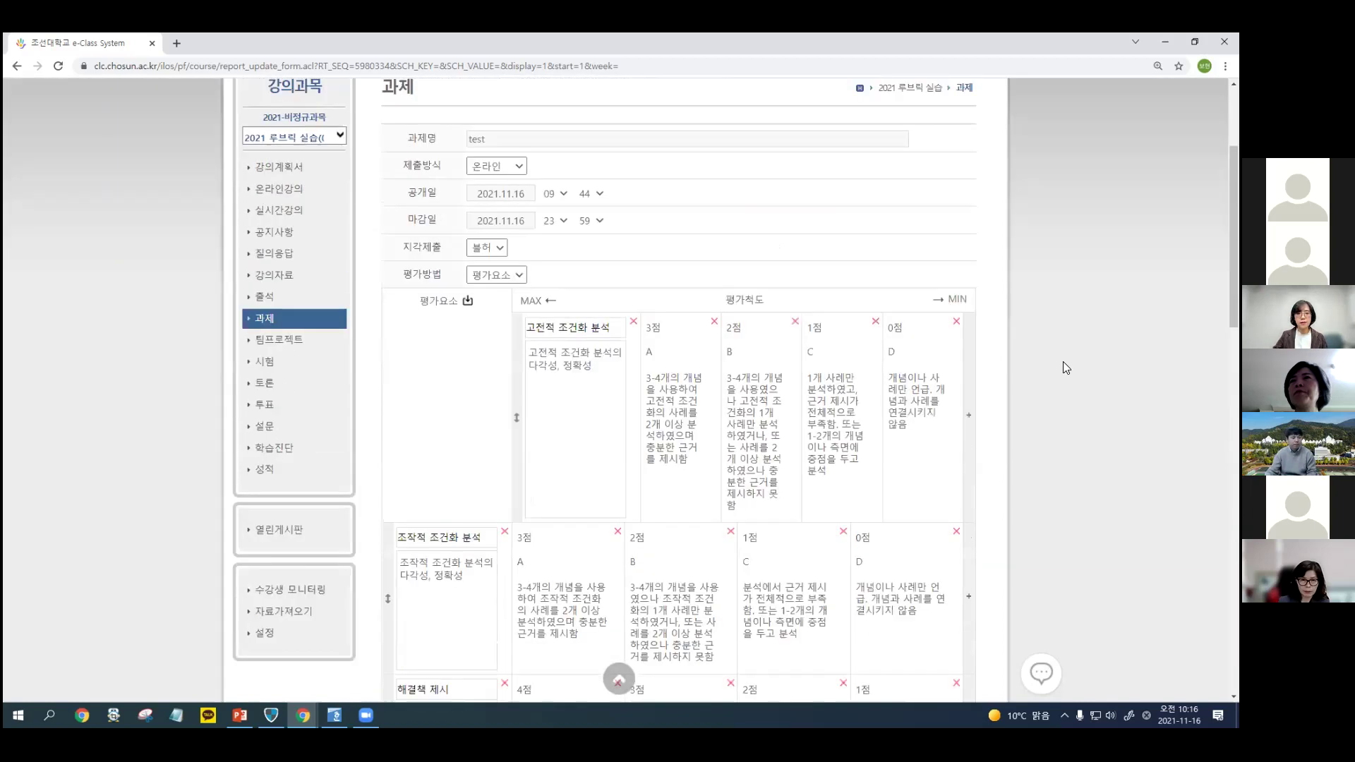
left_click(518, 278)
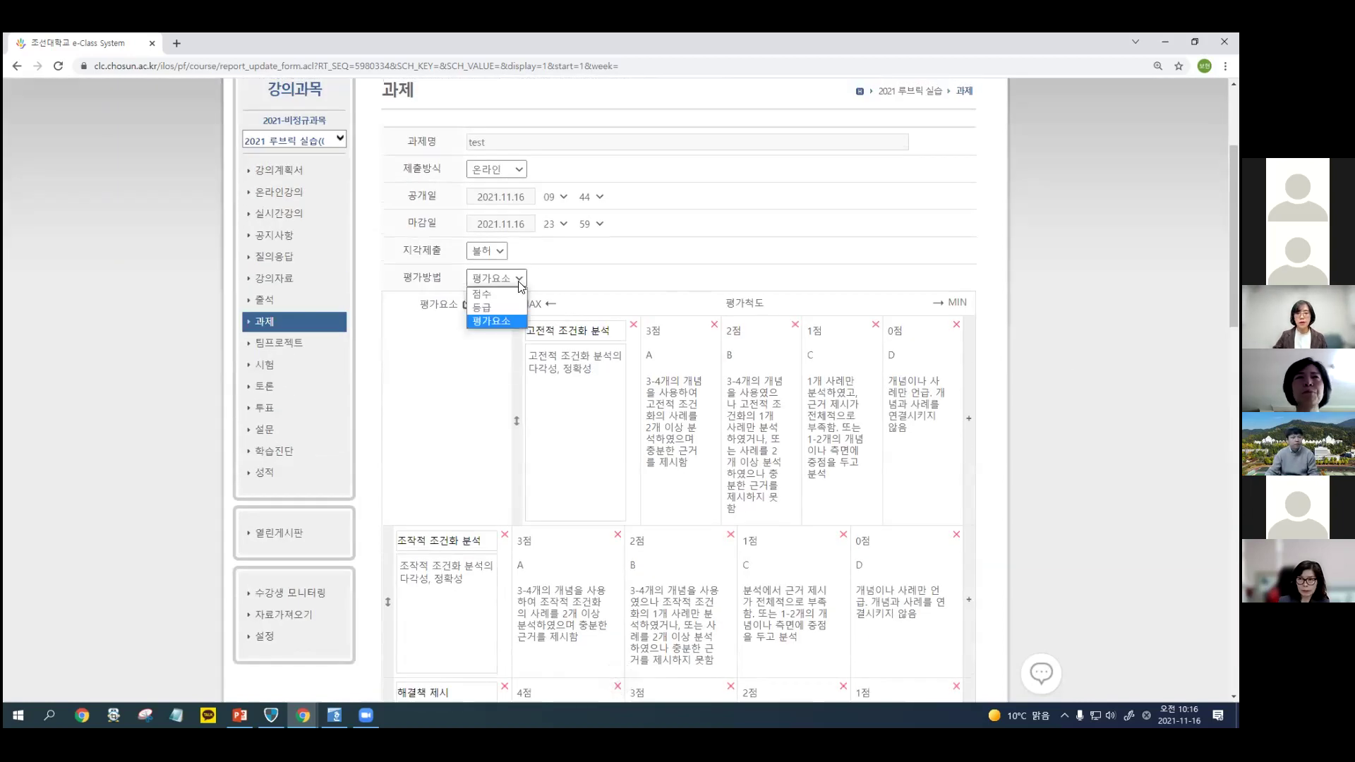
left_click(520, 293)
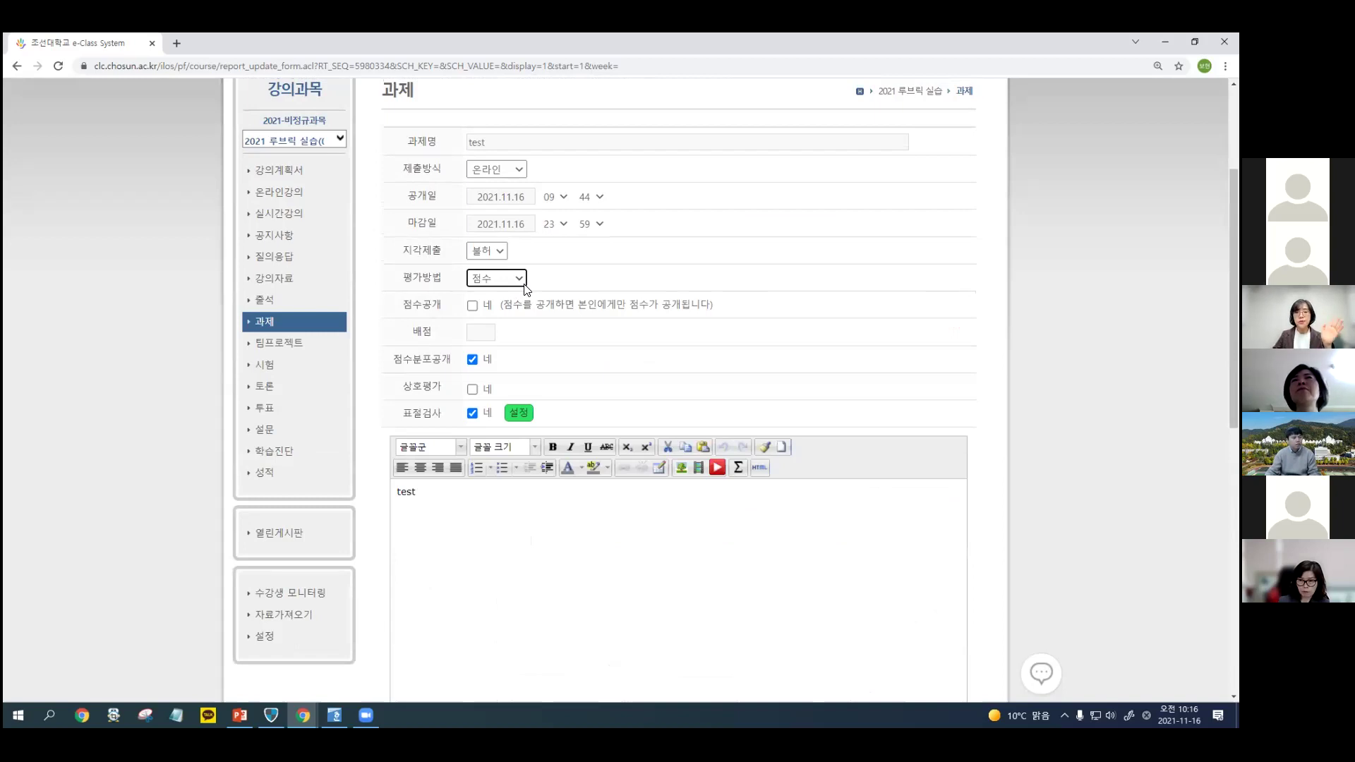
left_click(518, 278)
left_click(515, 303)
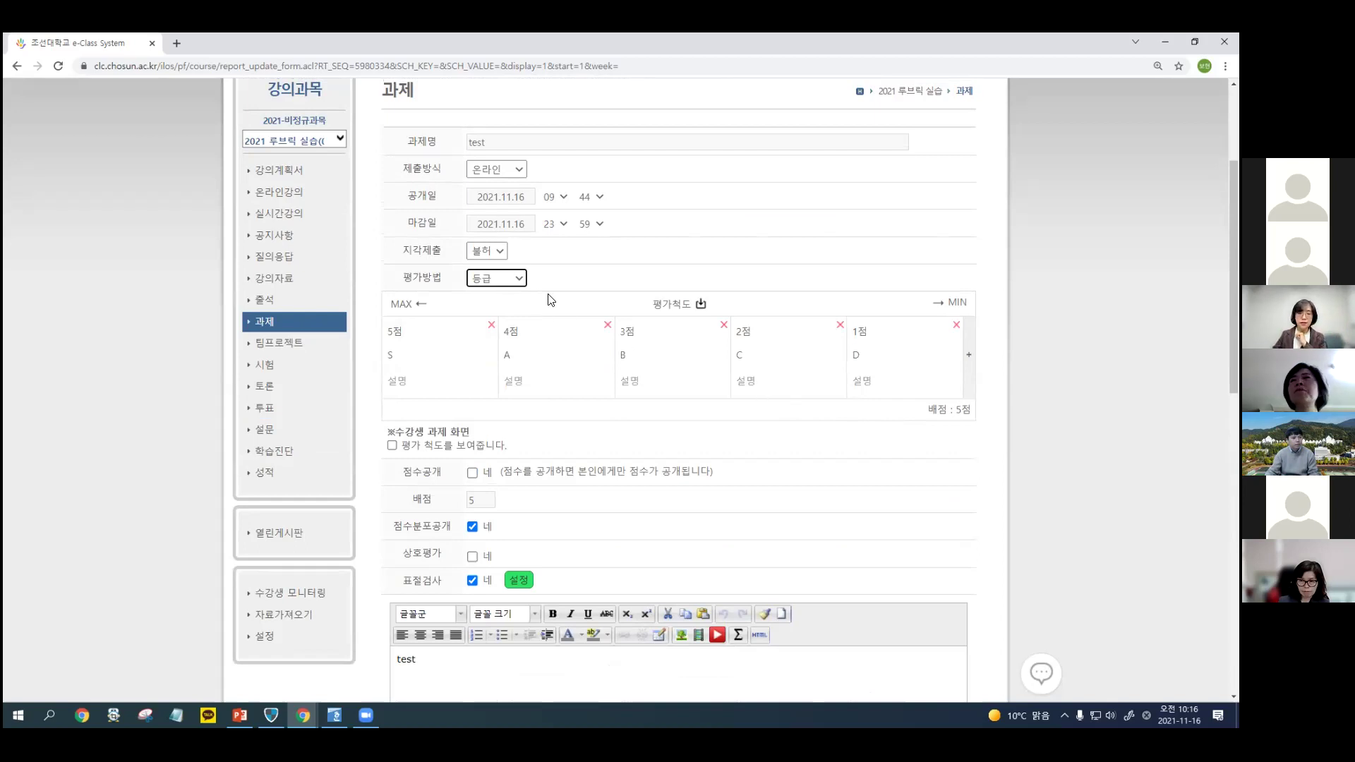
left_click(524, 280)
left_click(518, 319)
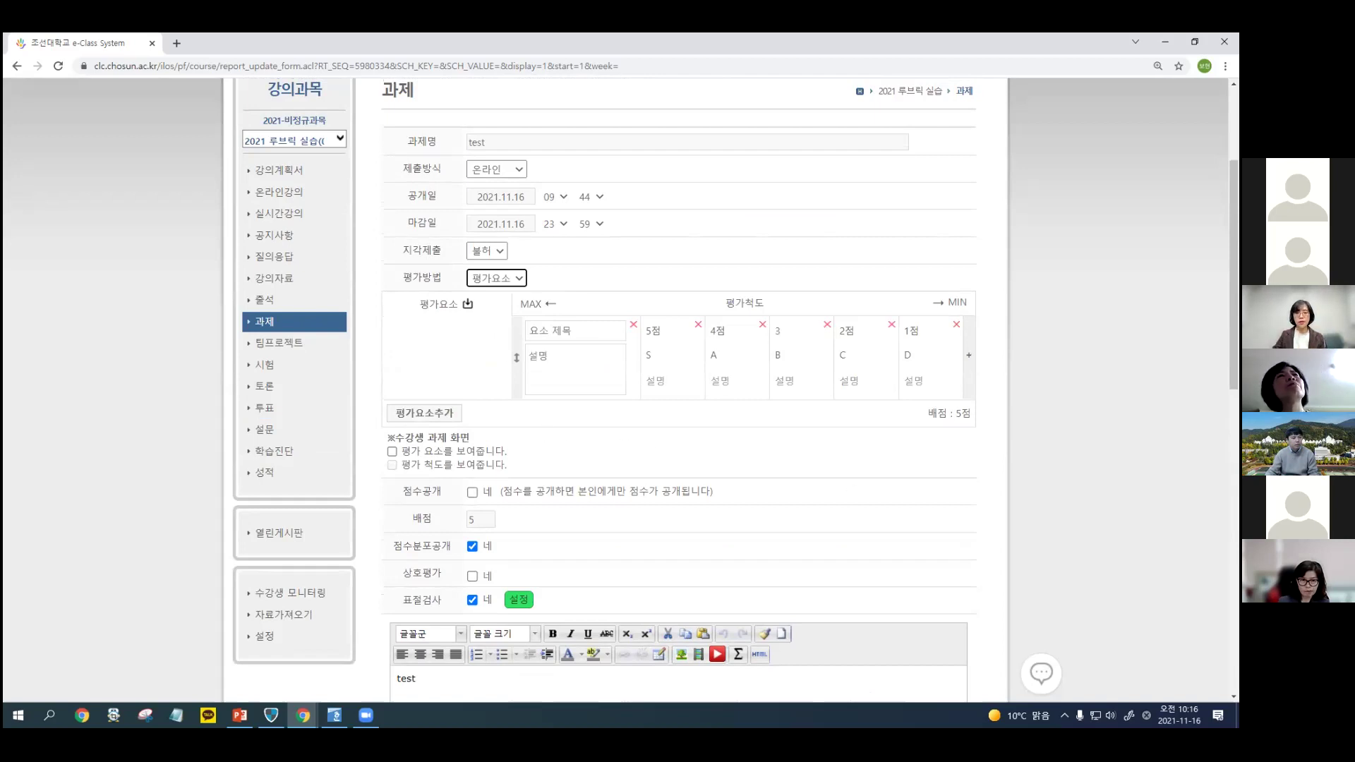
Try to save the assignment with the evaluation element's title left blank.
scroll(1053, 463, "down", 10)
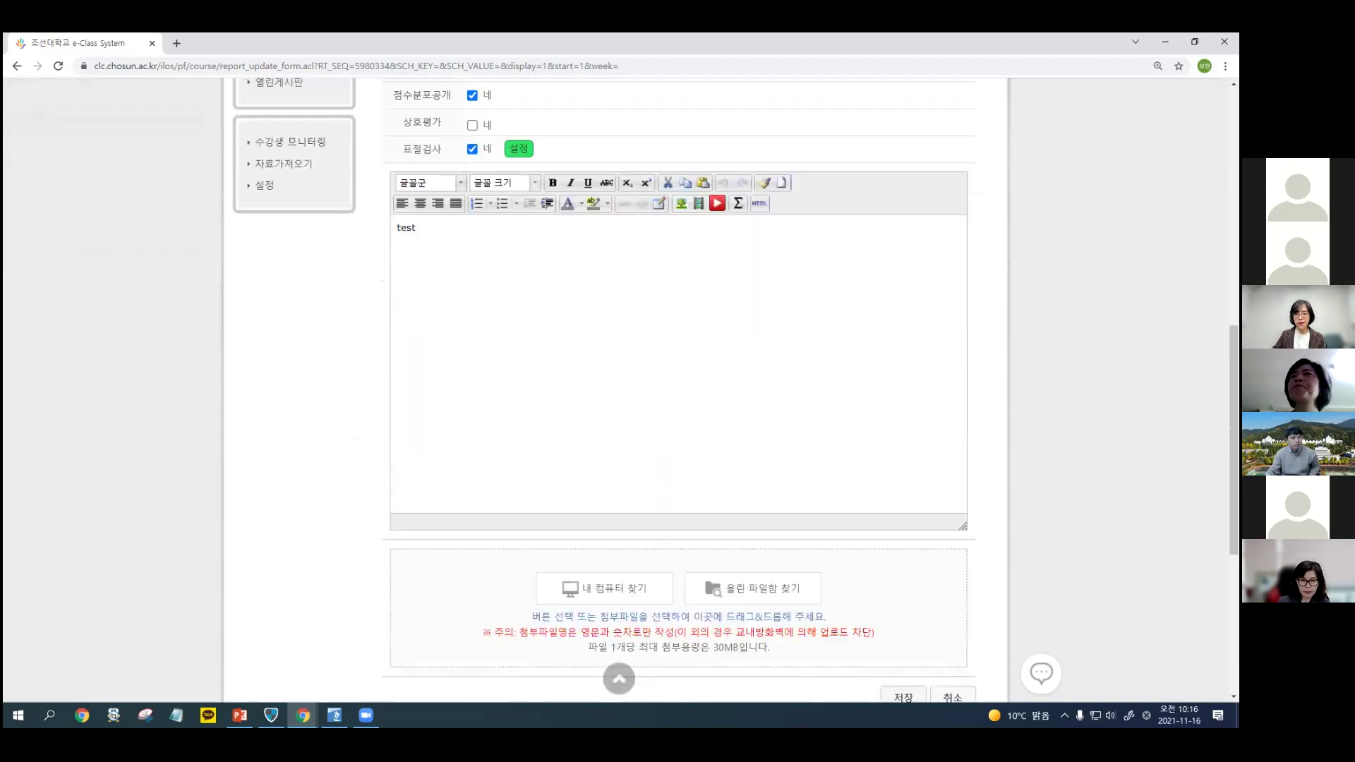
left_click(899, 445)
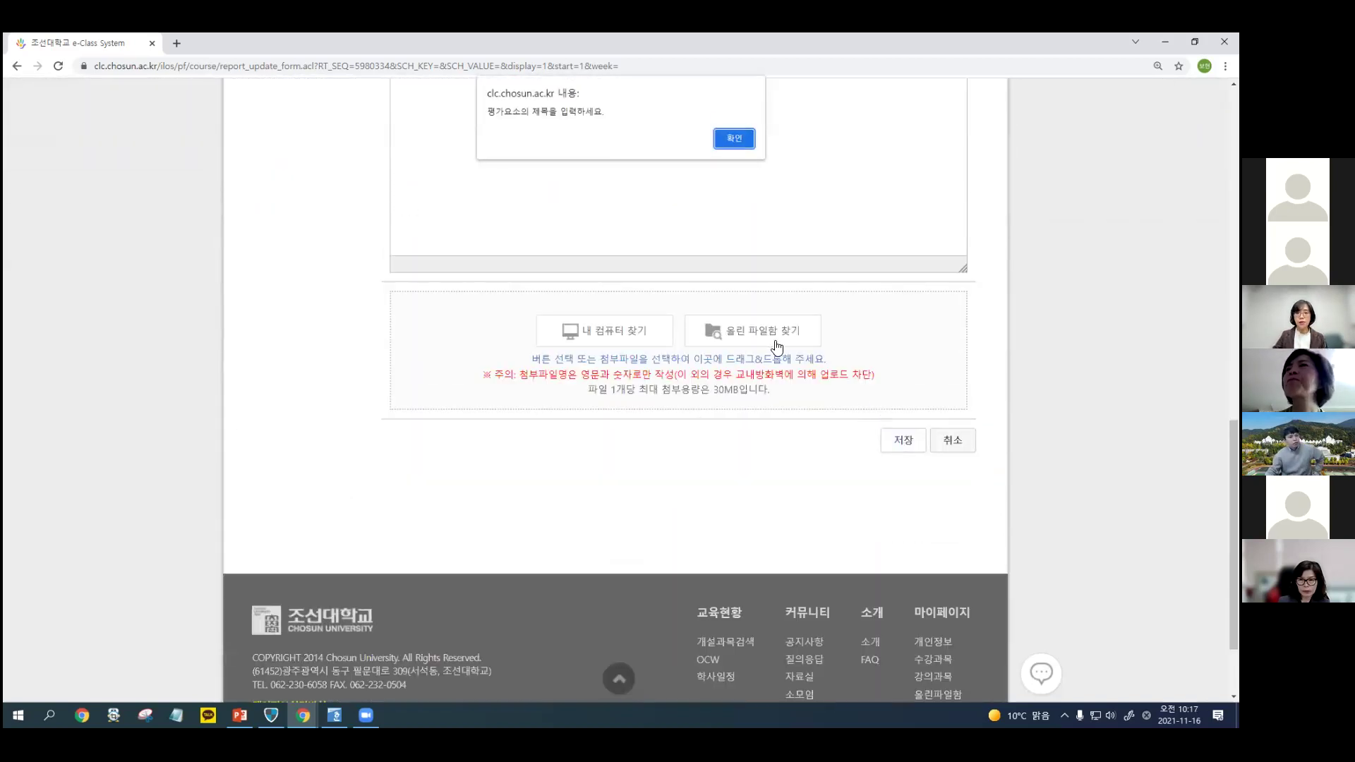
left_click(731, 138)
scroll(1019, 524, "down", 10)
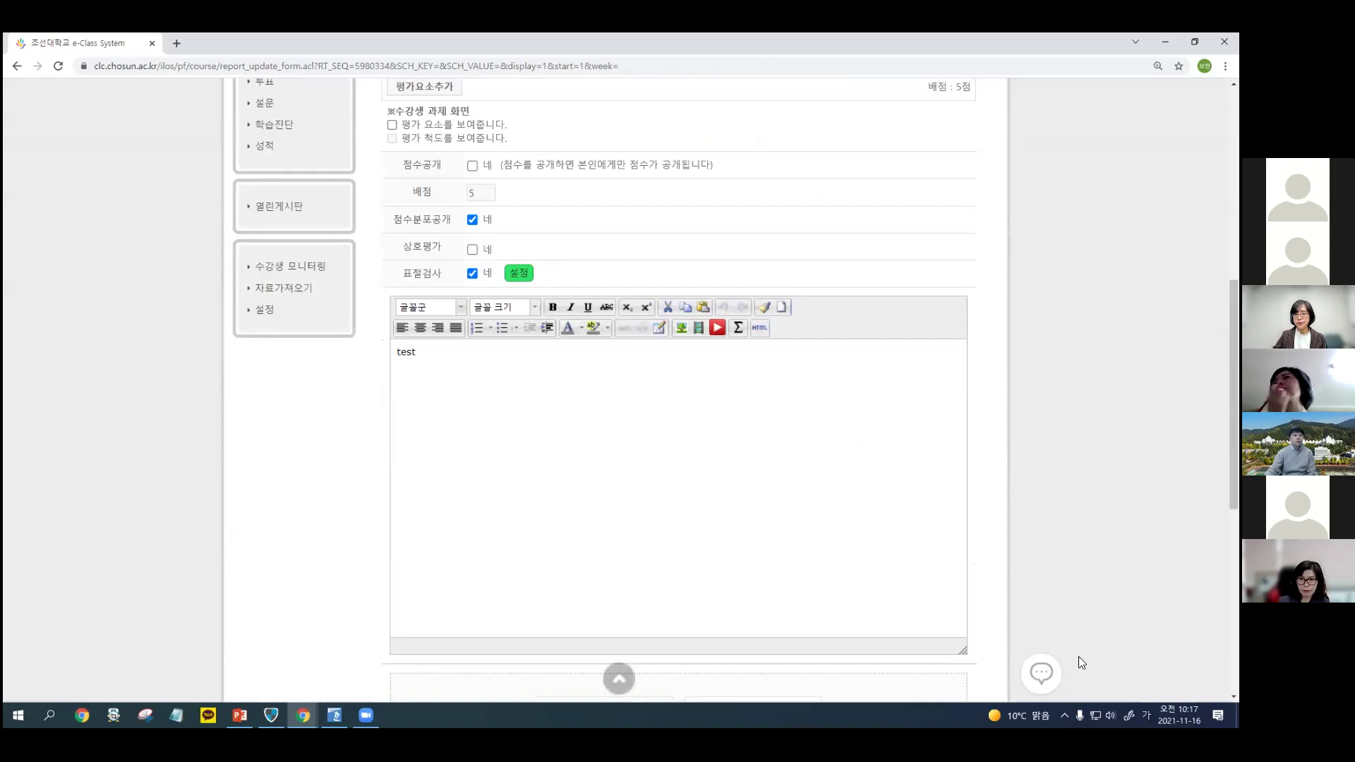
Cancel editing the "test" assignment and return to the assignment list.
left_click(954, 502)
scroll(1031, 484, "down", 8)
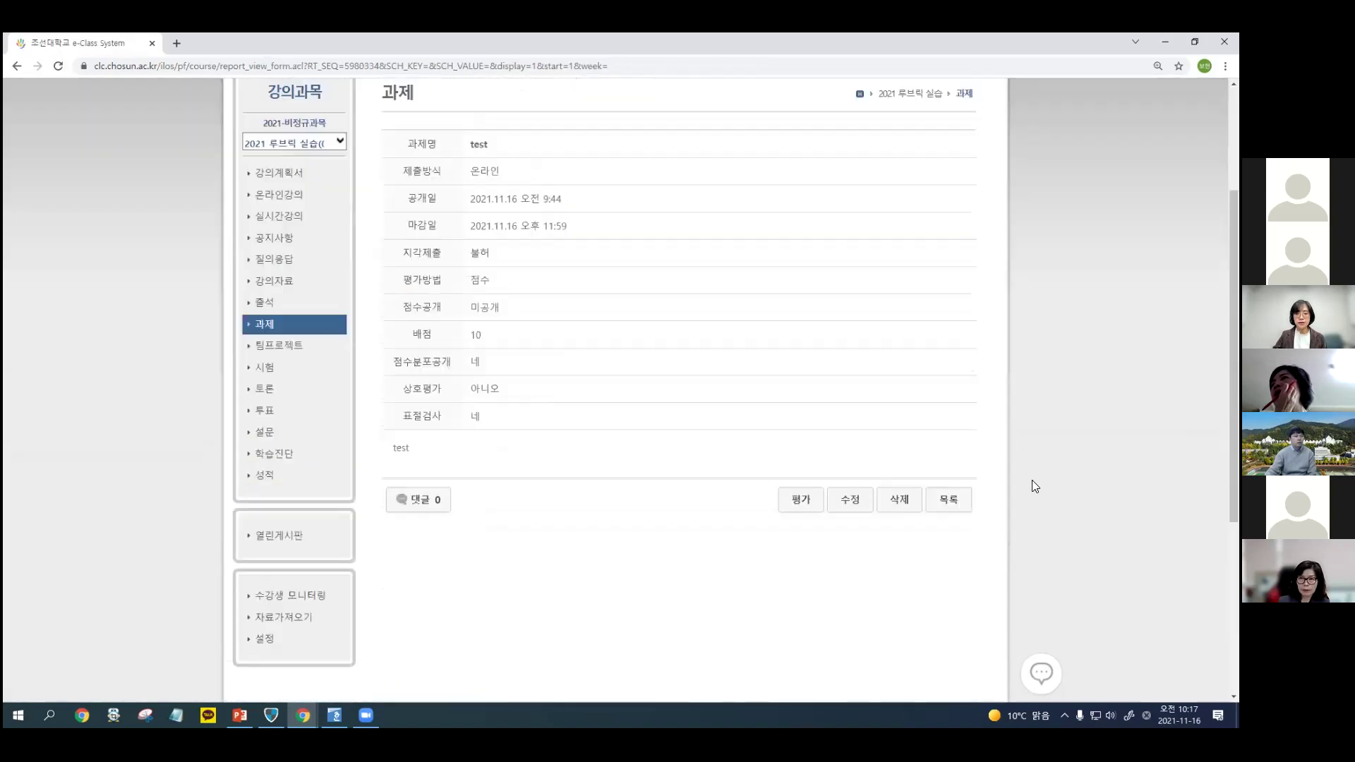
left_click(949, 307)
scroll(1069, 336, "down", 3)
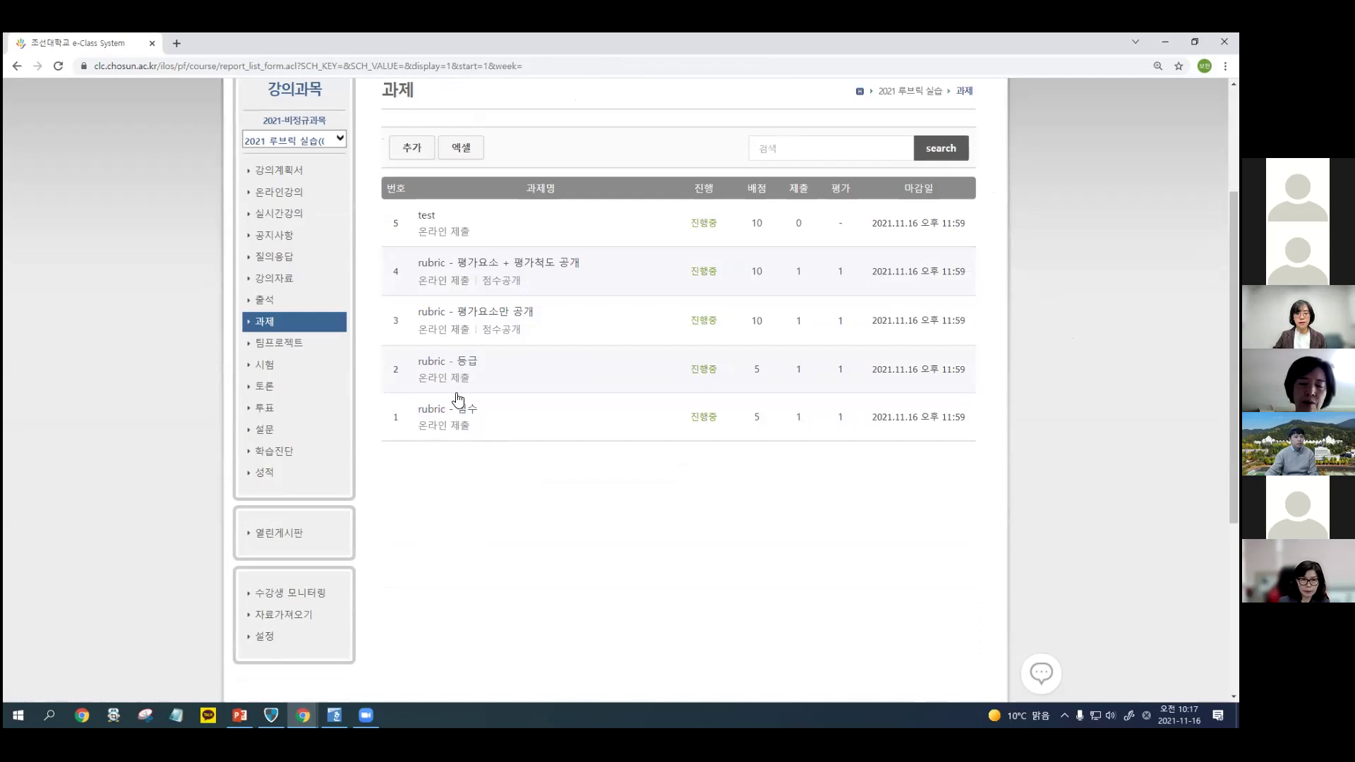
Open the assignment "rubric - 점수" and view its evaluation settings.
left_click(459, 417)
scroll(1030, 395, "down", 5)
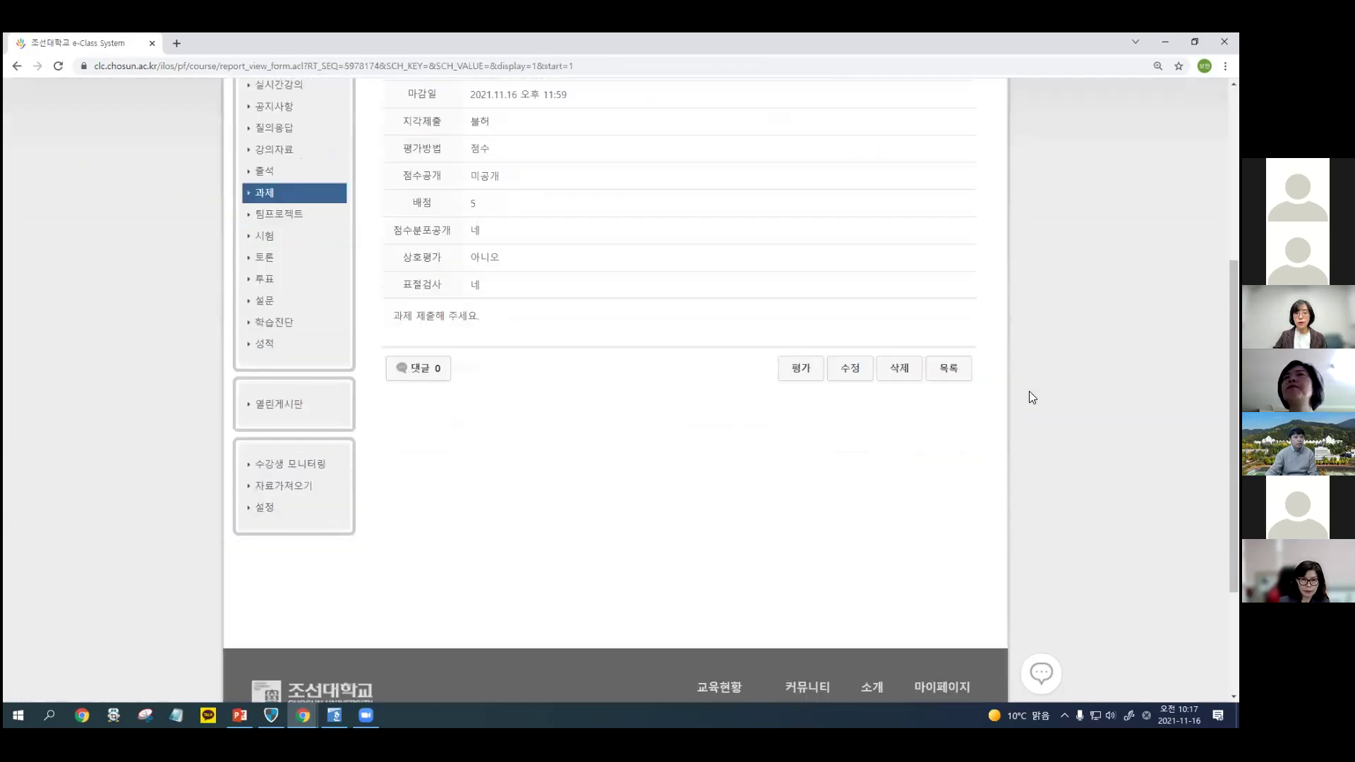
scroll(1025, 372, "up", 1)
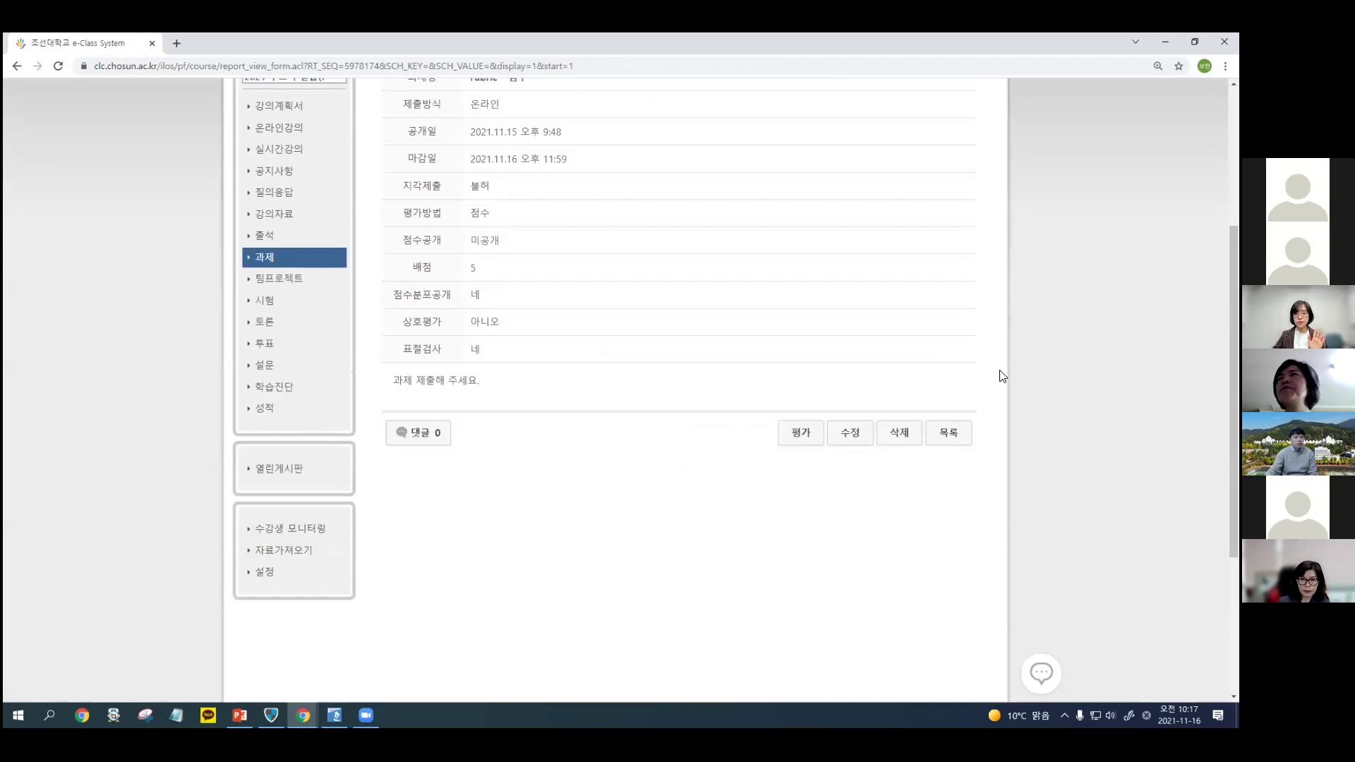
Open the evaluation page of "rubric - 점수" and review the submitted student's work and plagiarism rate.
left_click(801, 435)
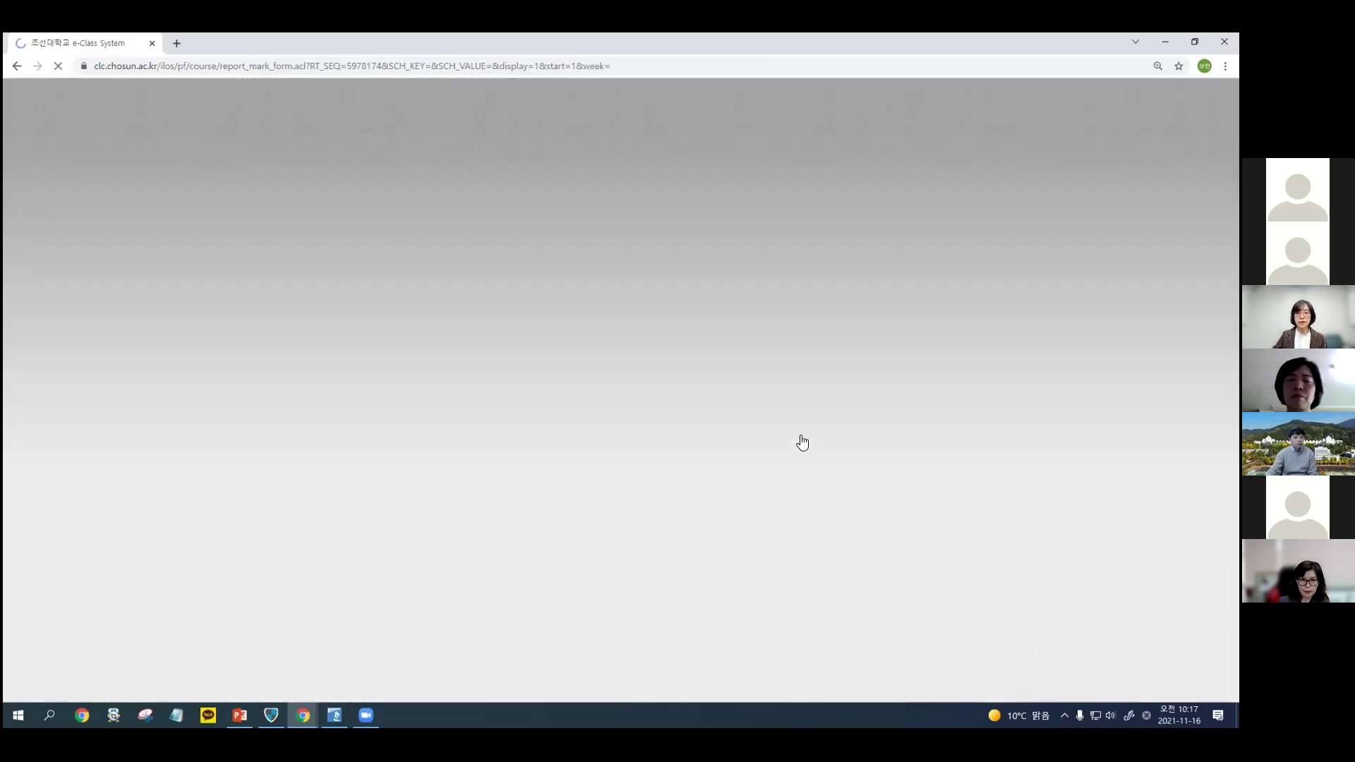
scroll(1098, 410, "down", 8)
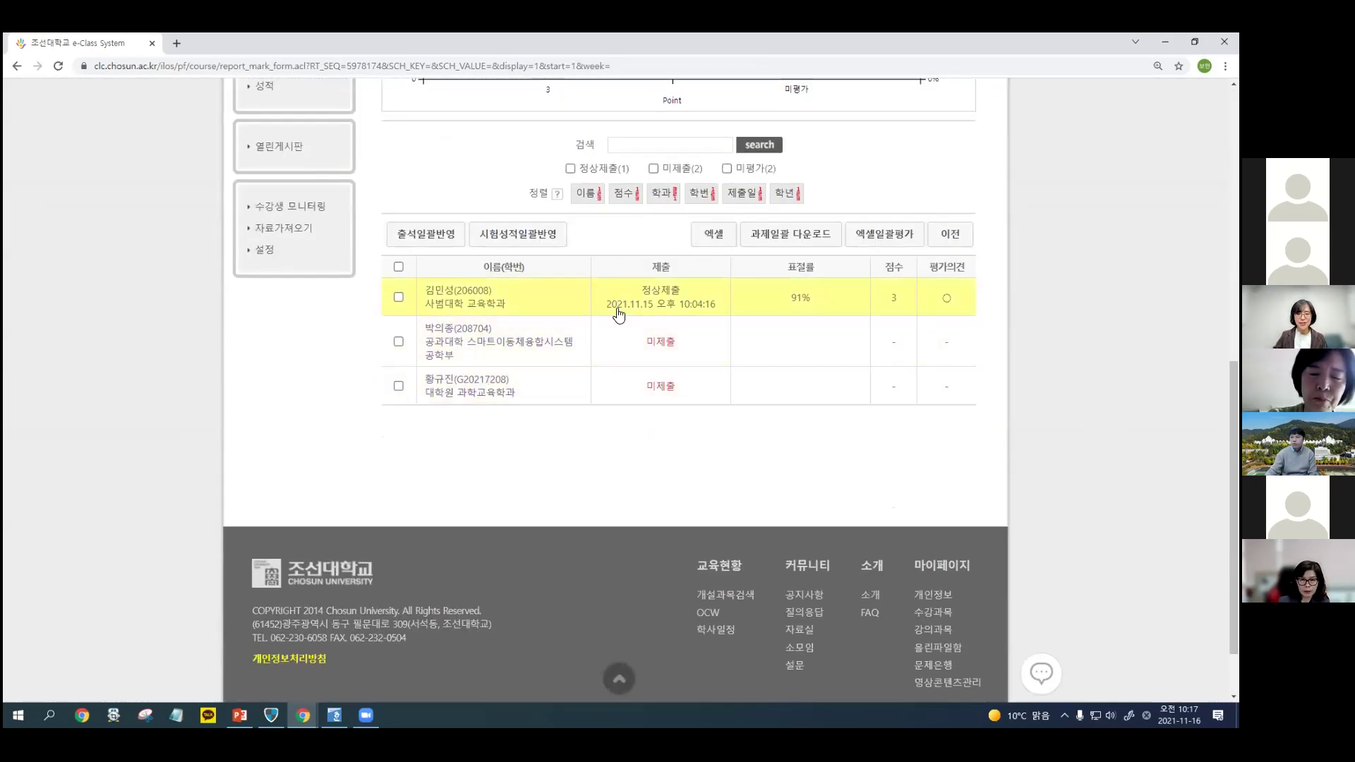
left_click(484, 300)
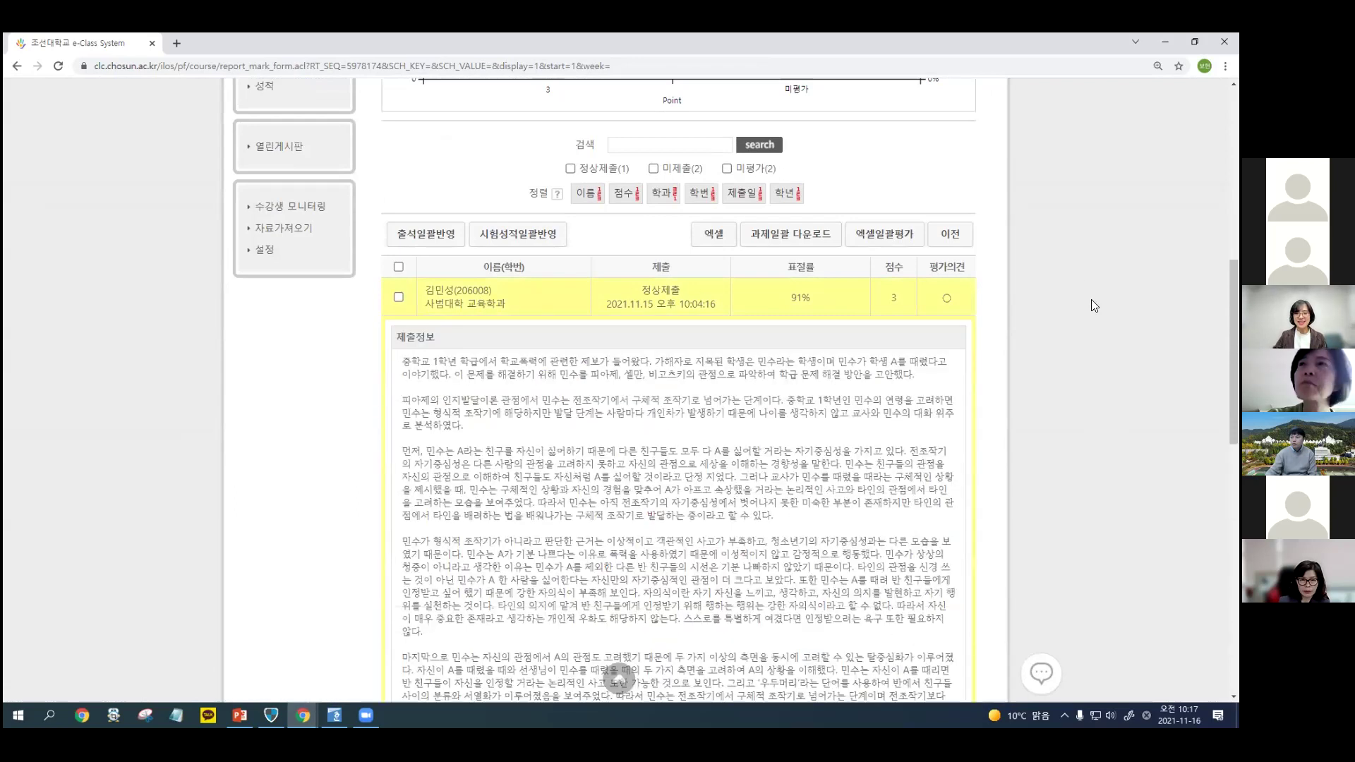
scroll(1064, 294, "down", 2)
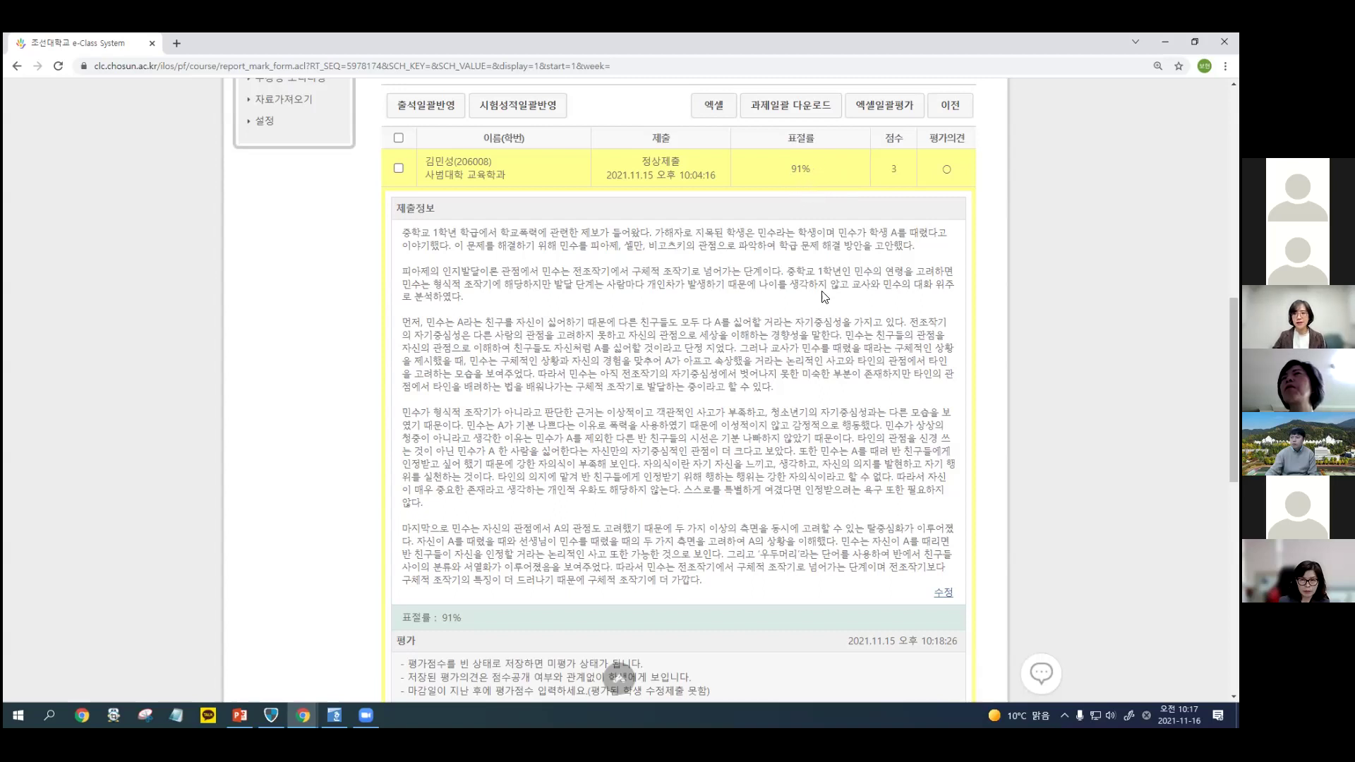
scroll(824, 296, "down", 1)
scroll(822, 285, "up", 2)
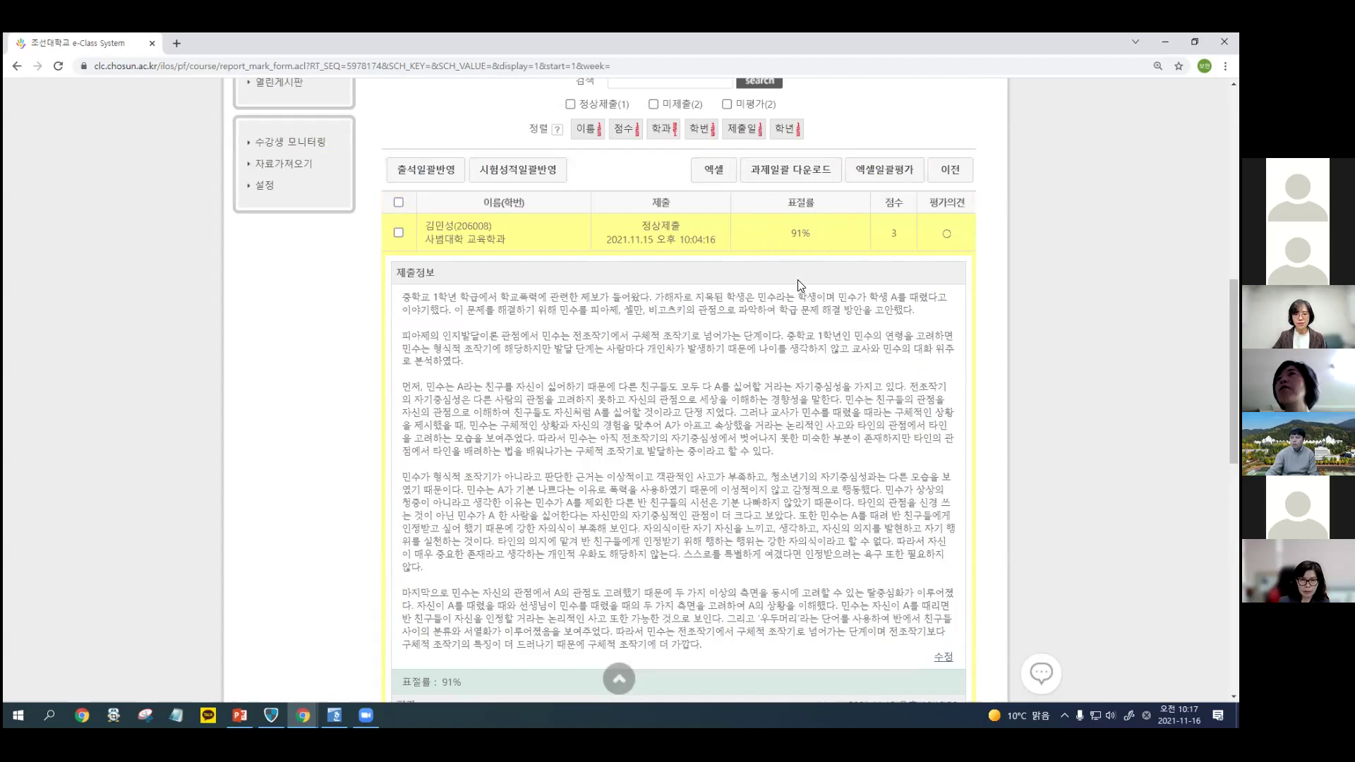
scroll(797, 278, "down", 4)
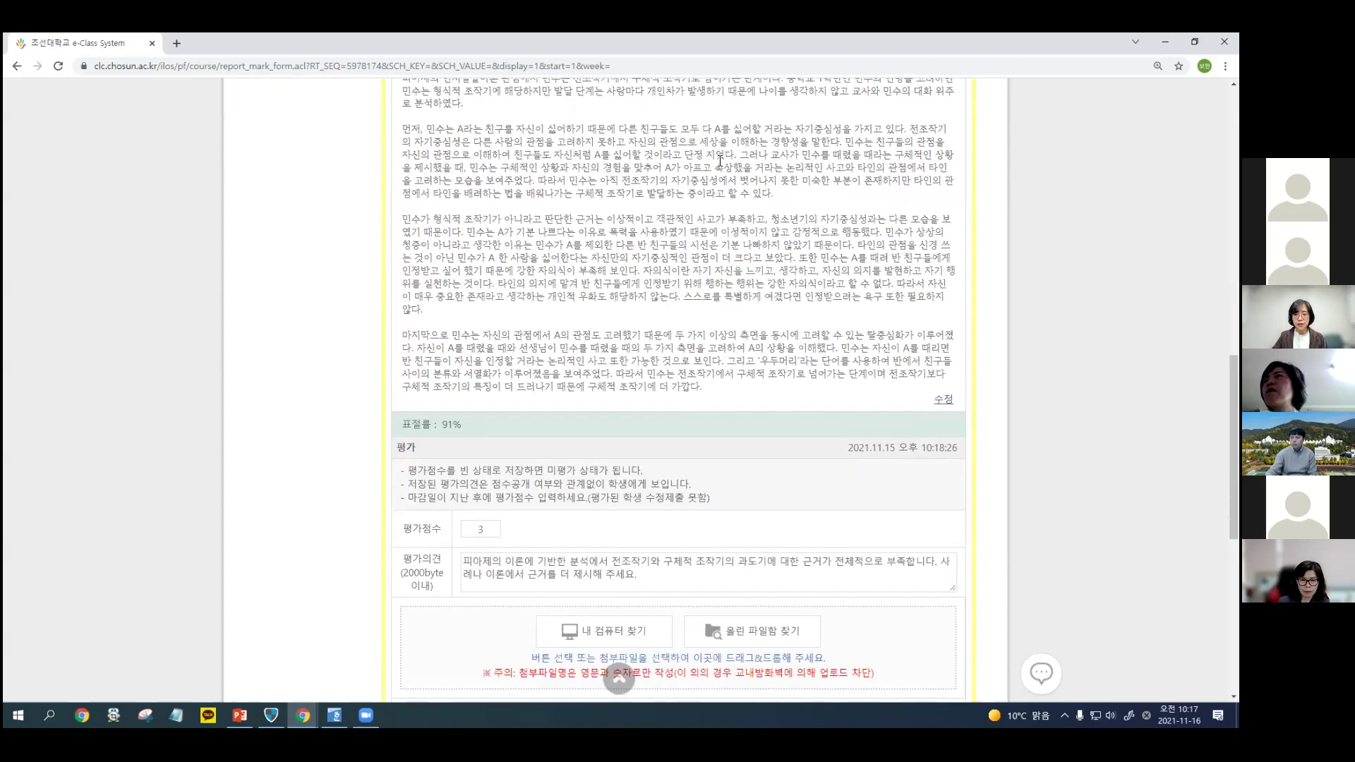
Save the submitted student's evaluation with a score of 3 and continue to the next unevaluated student.
scroll(571, 353, "down", 3)
double_click(478, 336)
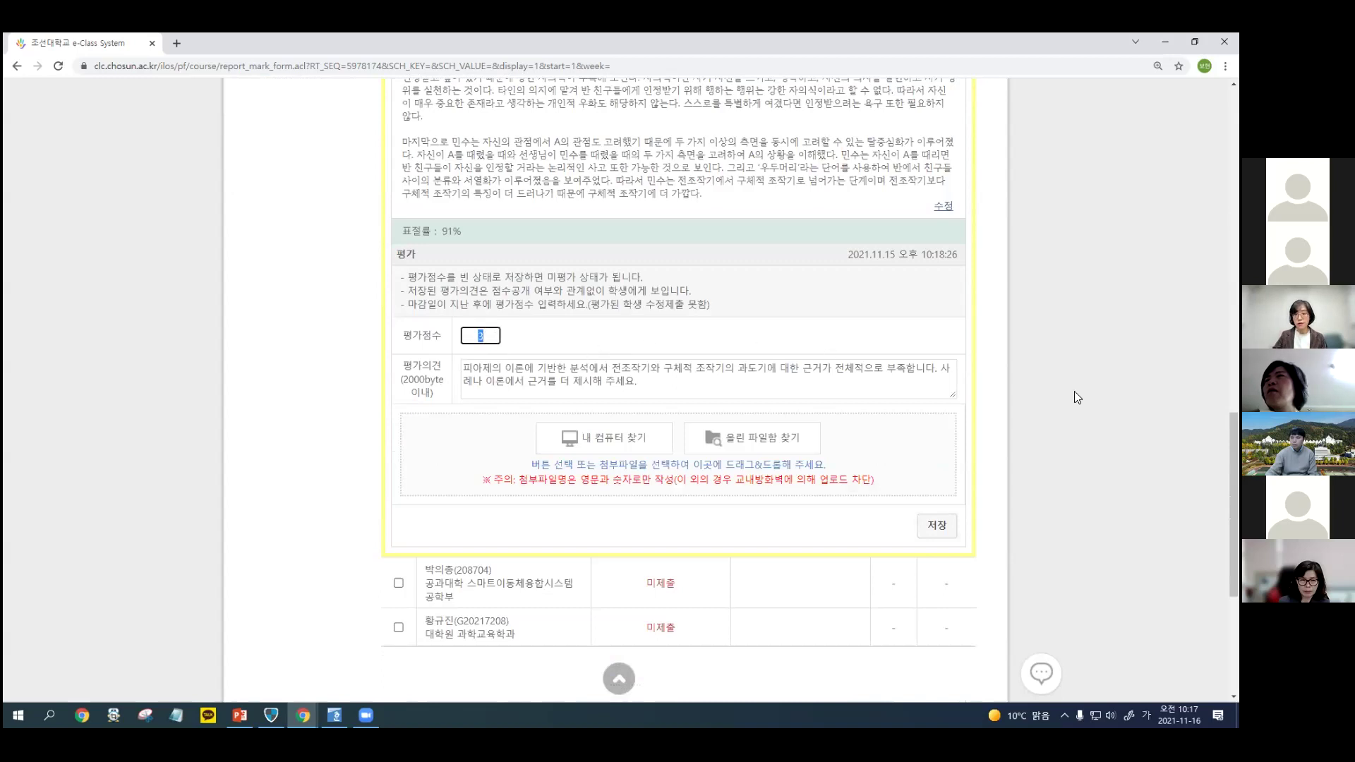
left_click(956, 526)
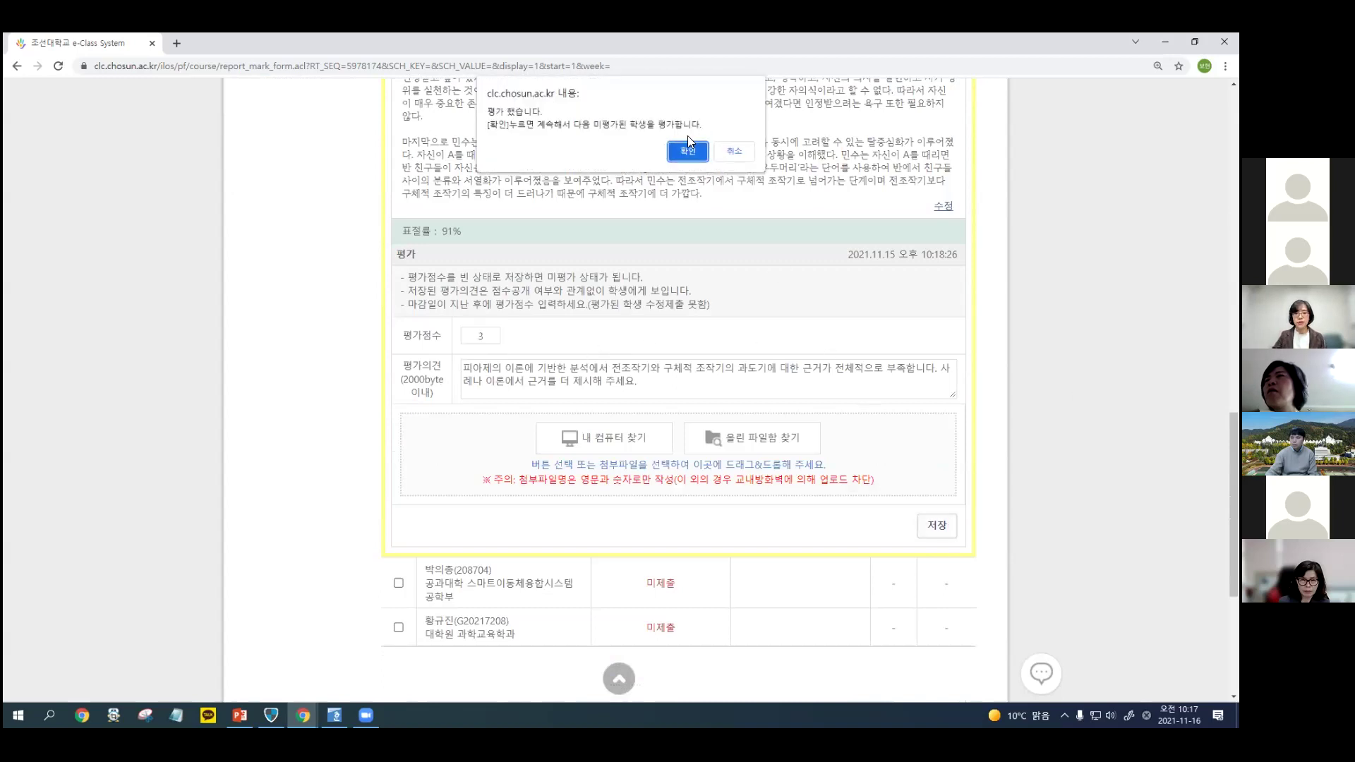
left_click(688, 151)
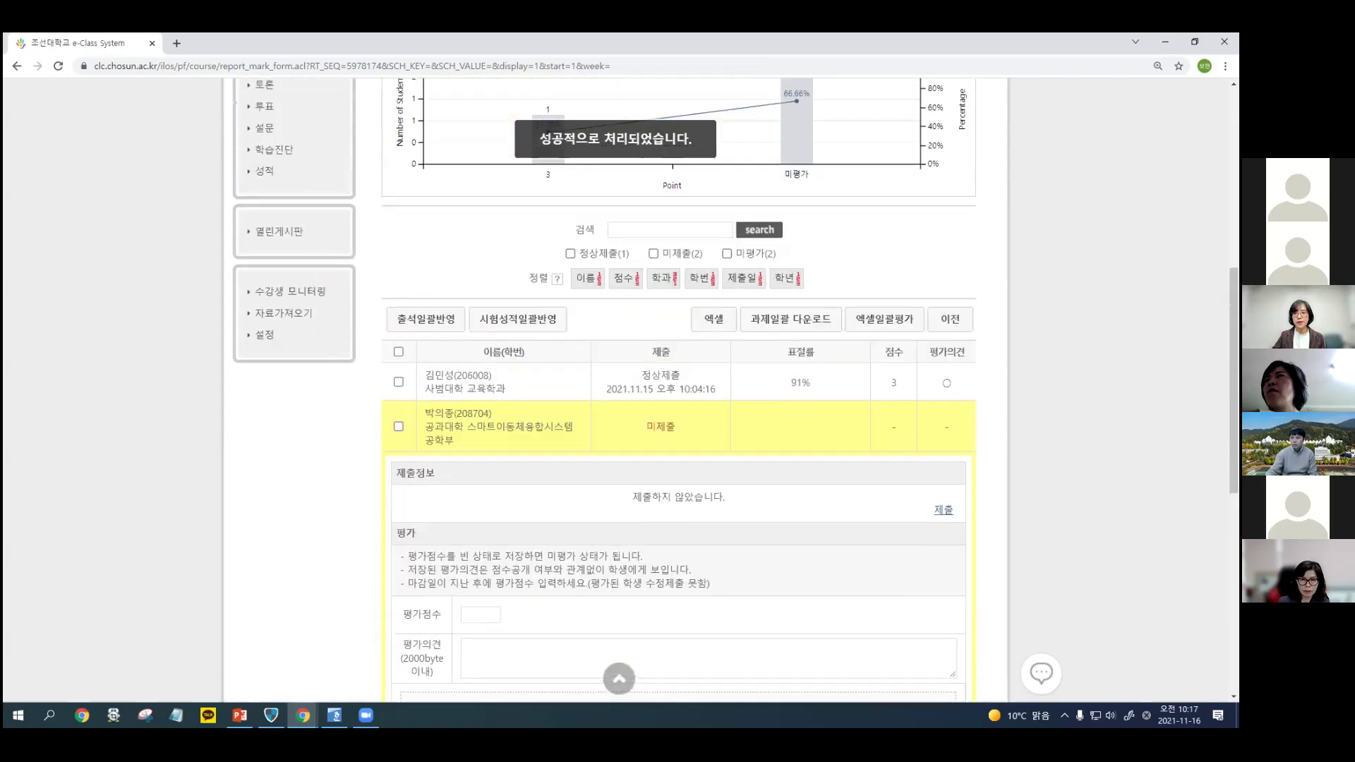
Leave the evaluation page and return to the assignment list.
left_click(961, 577)
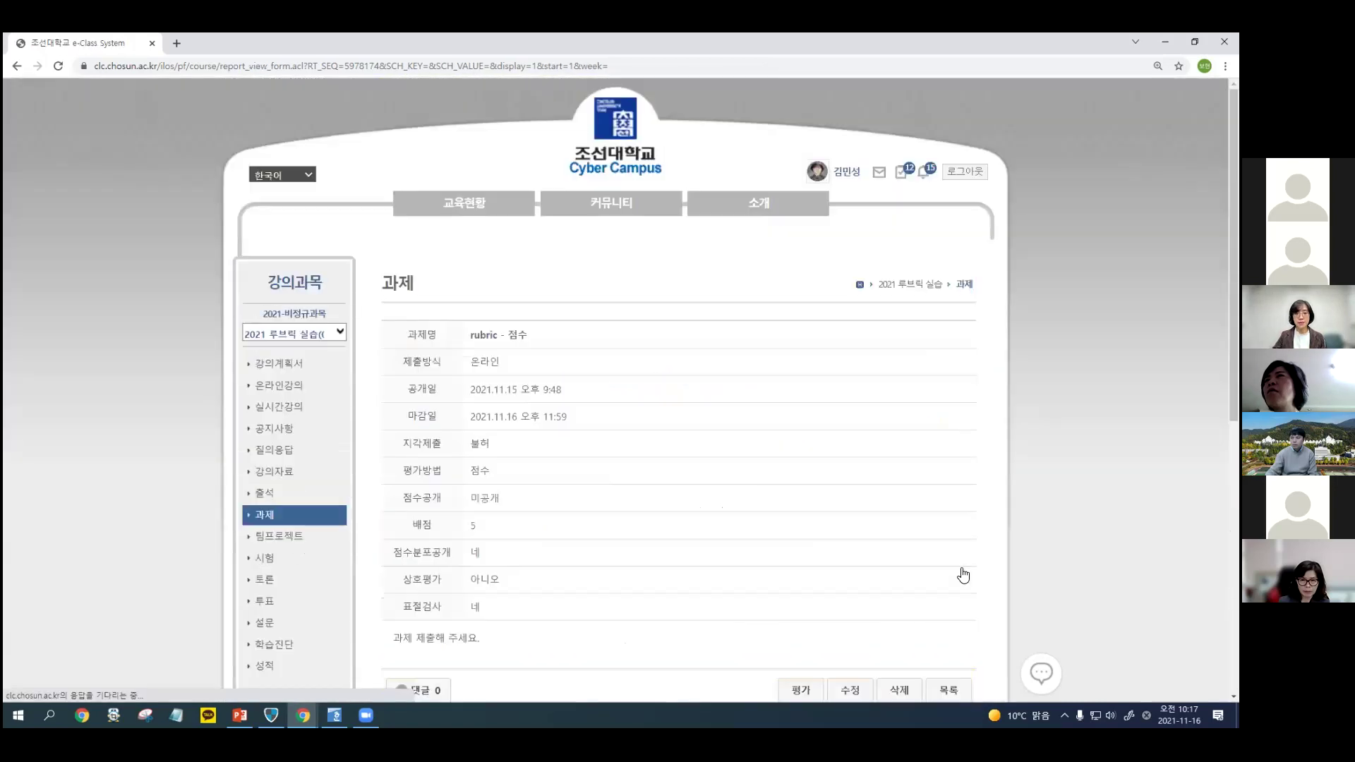
scroll(988, 487, "down", 1)
left_click(950, 432)
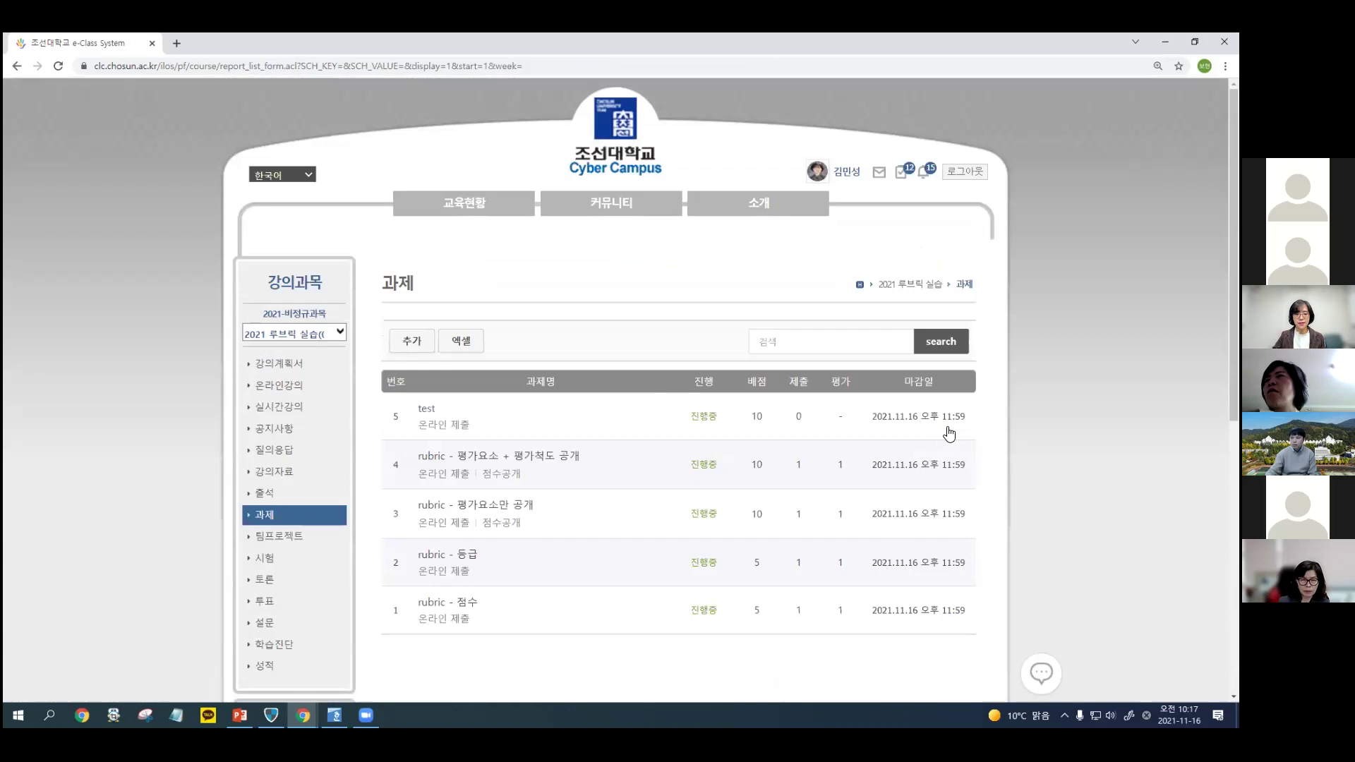
Open the assignment "rubric - 등급" for editing and view its rating scale.
left_click(466, 427)
scroll(1042, 384, "down", 5)
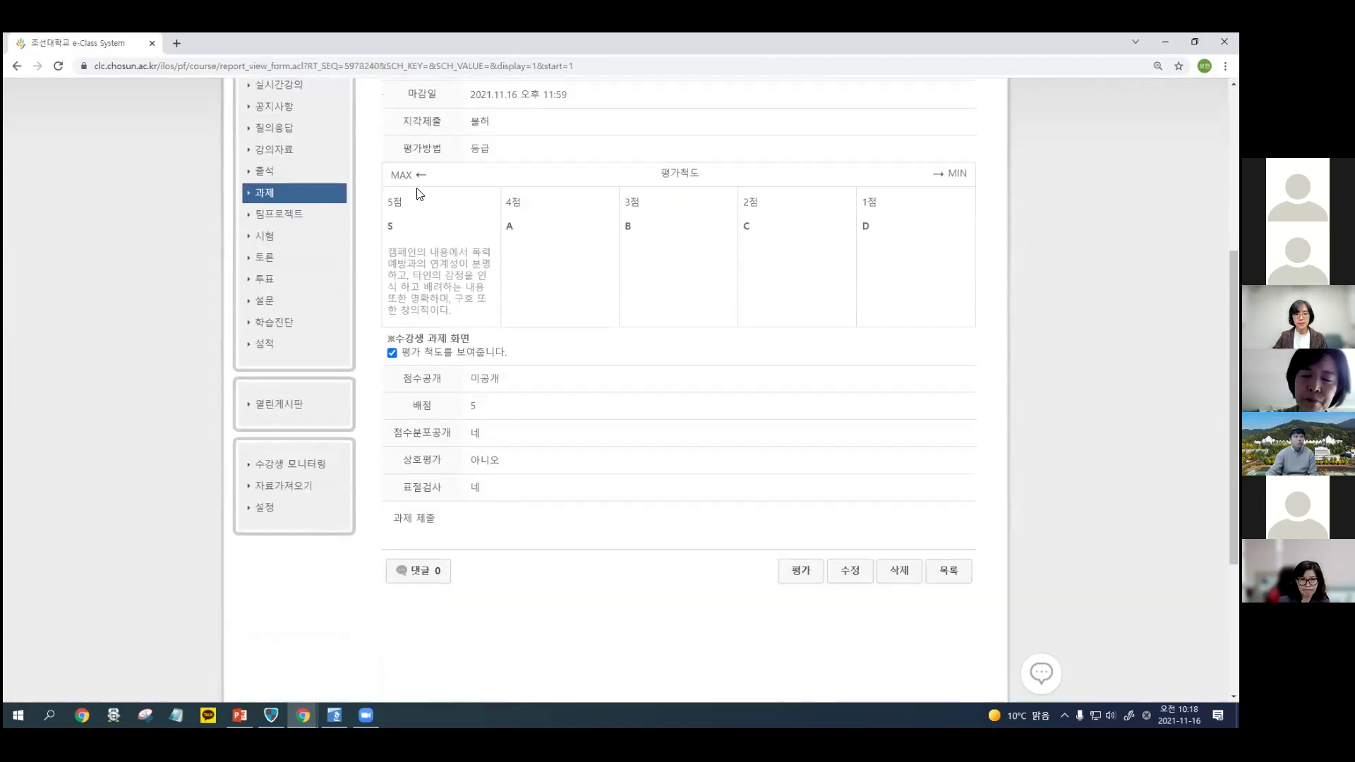
left_click(851, 570)
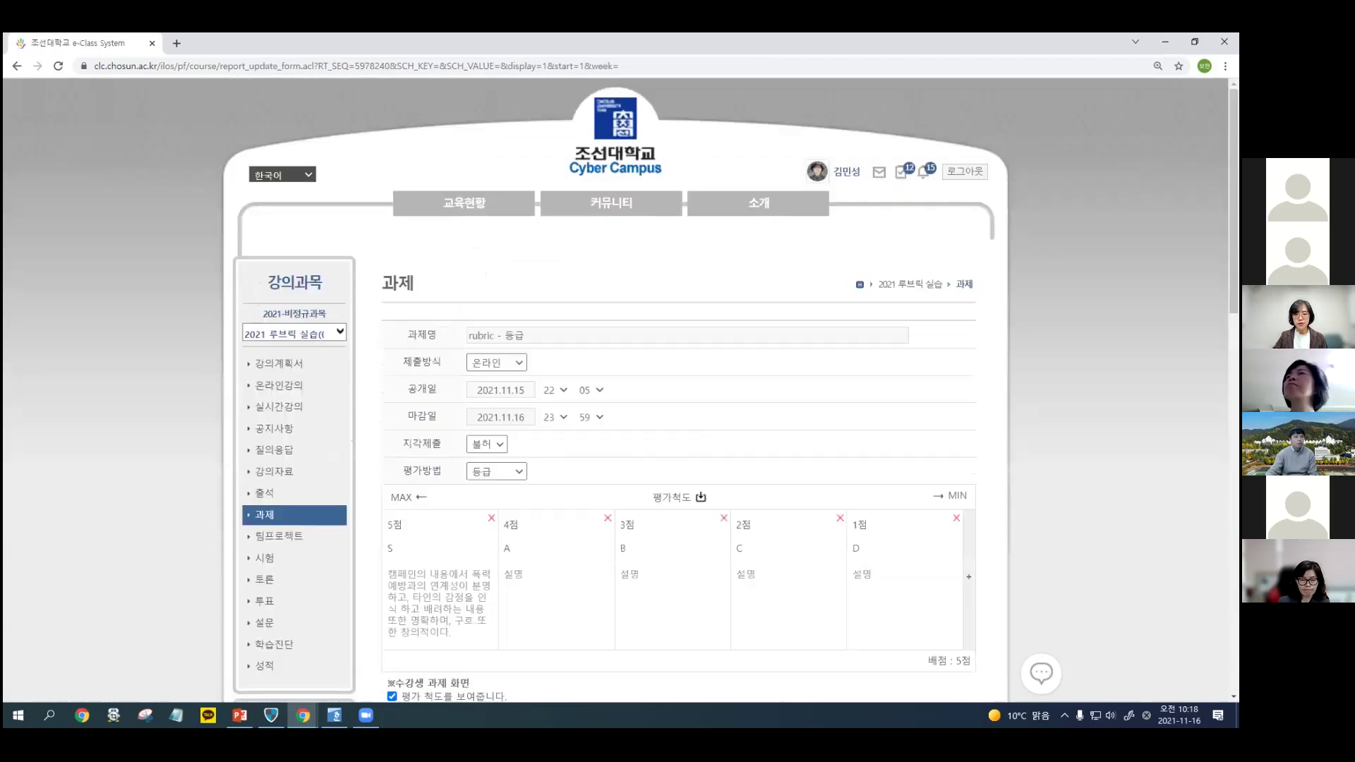
scroll(855, 571, "down", 4)
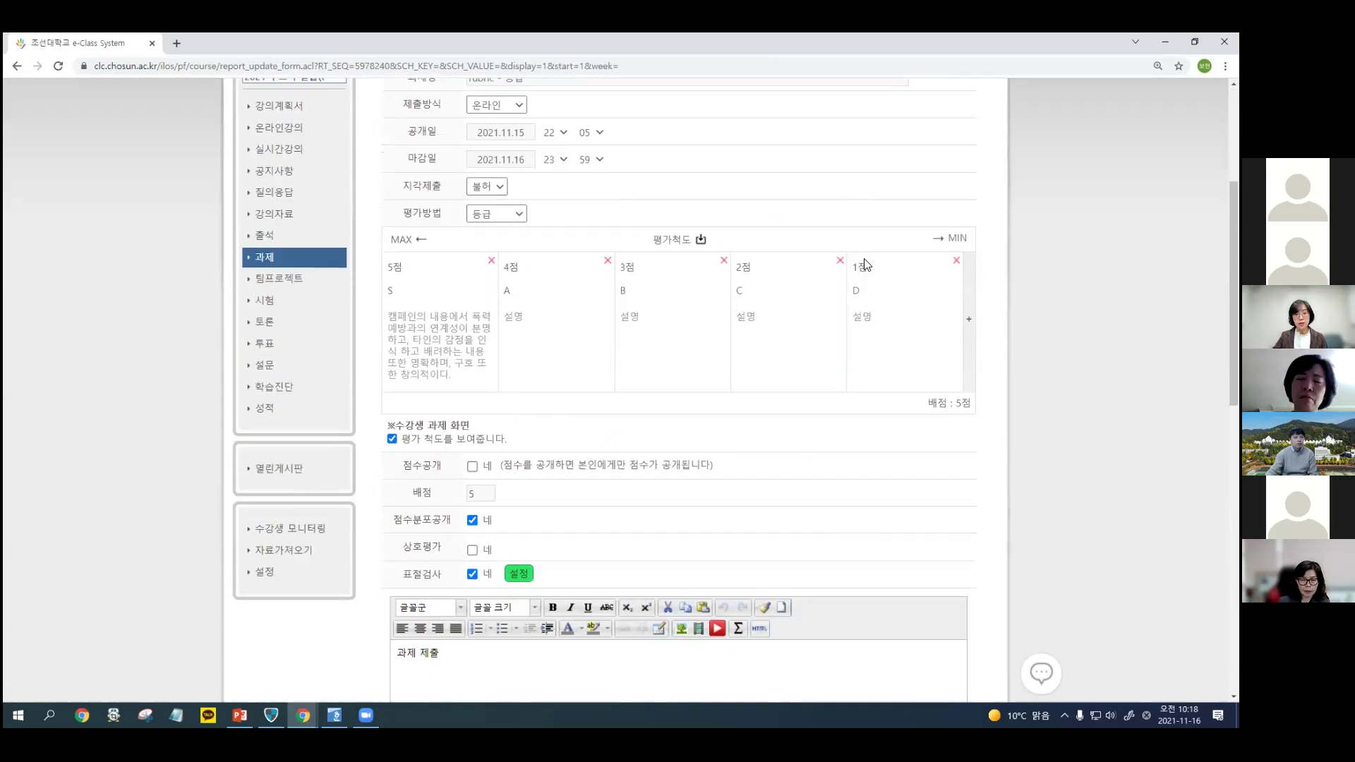
Delete the 1점 level from the rating scale and add it back with score 1 and name D.
left_click(956, 261)
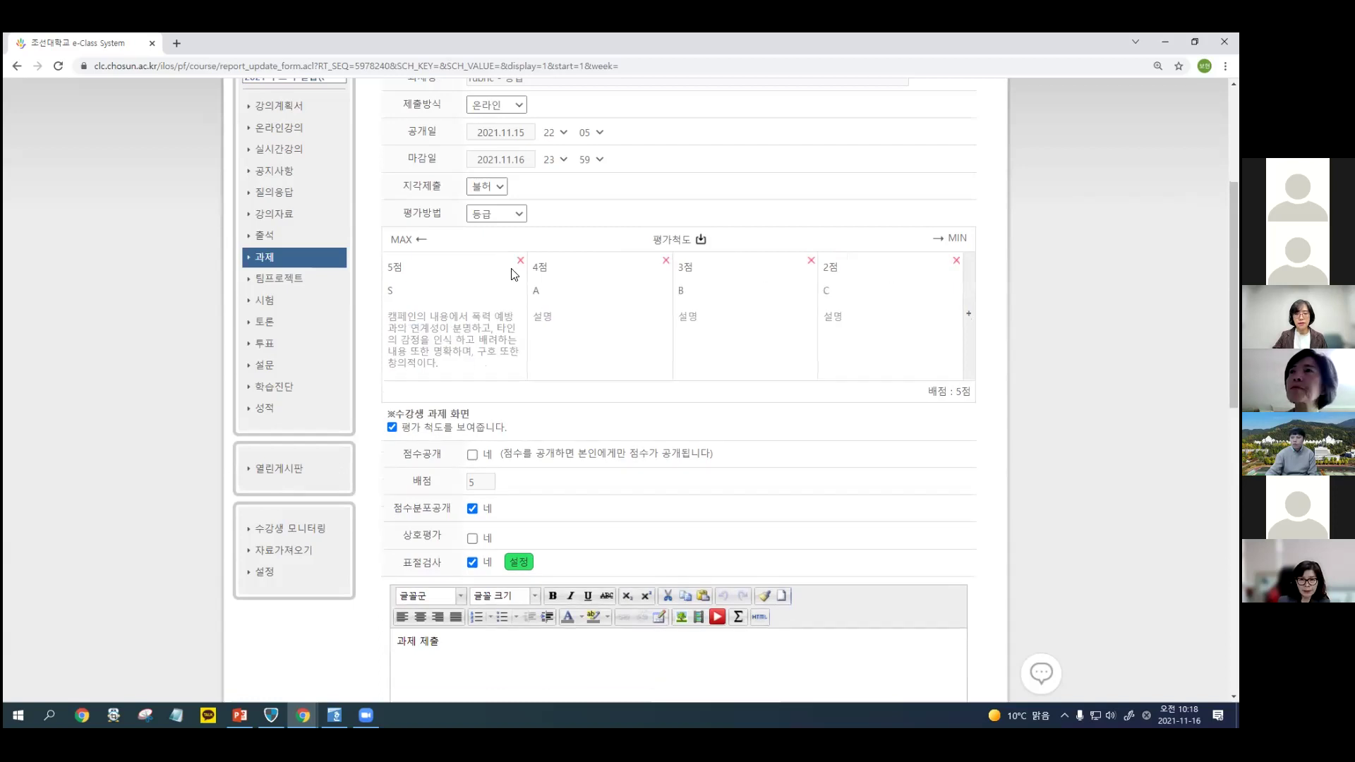
left_click(968, 313)
left_click(881, 267)
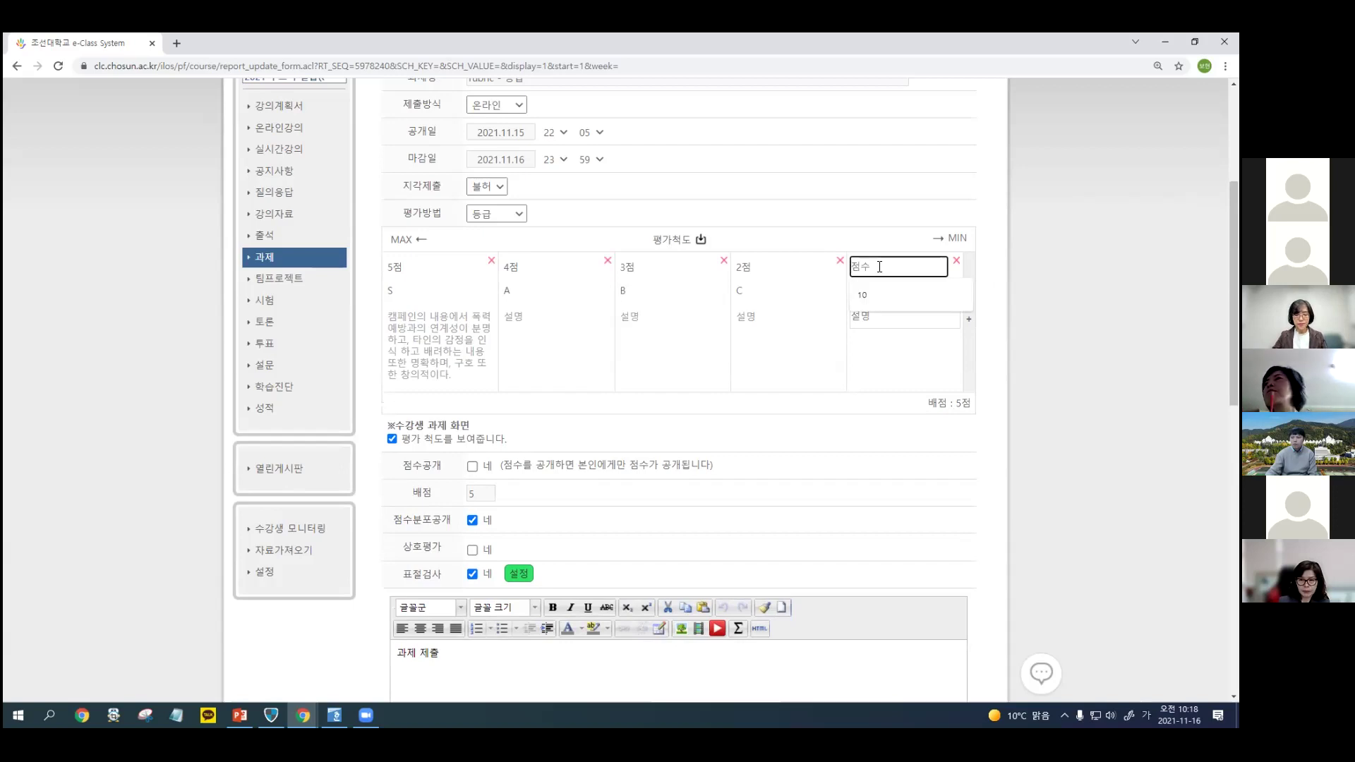
type("1")
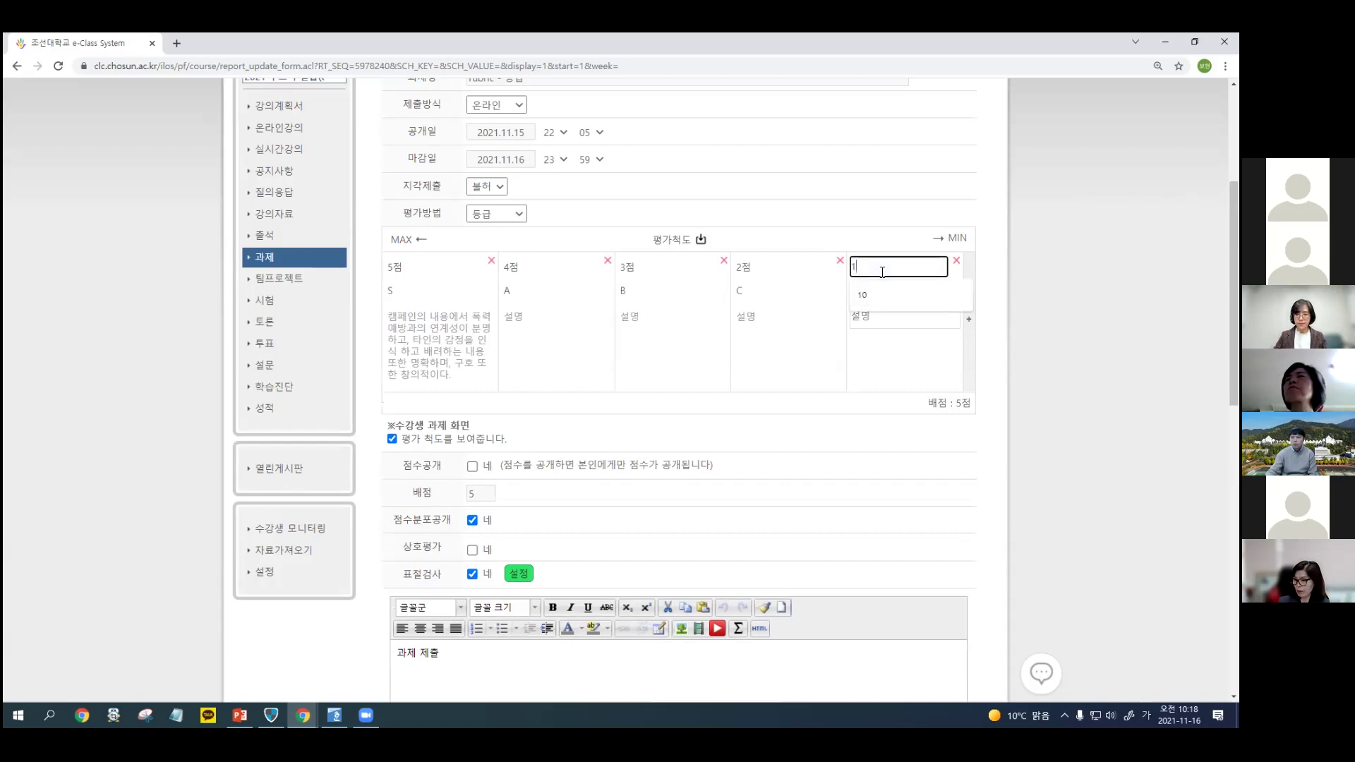
left_click(890, 386)
left_click(881, 291)
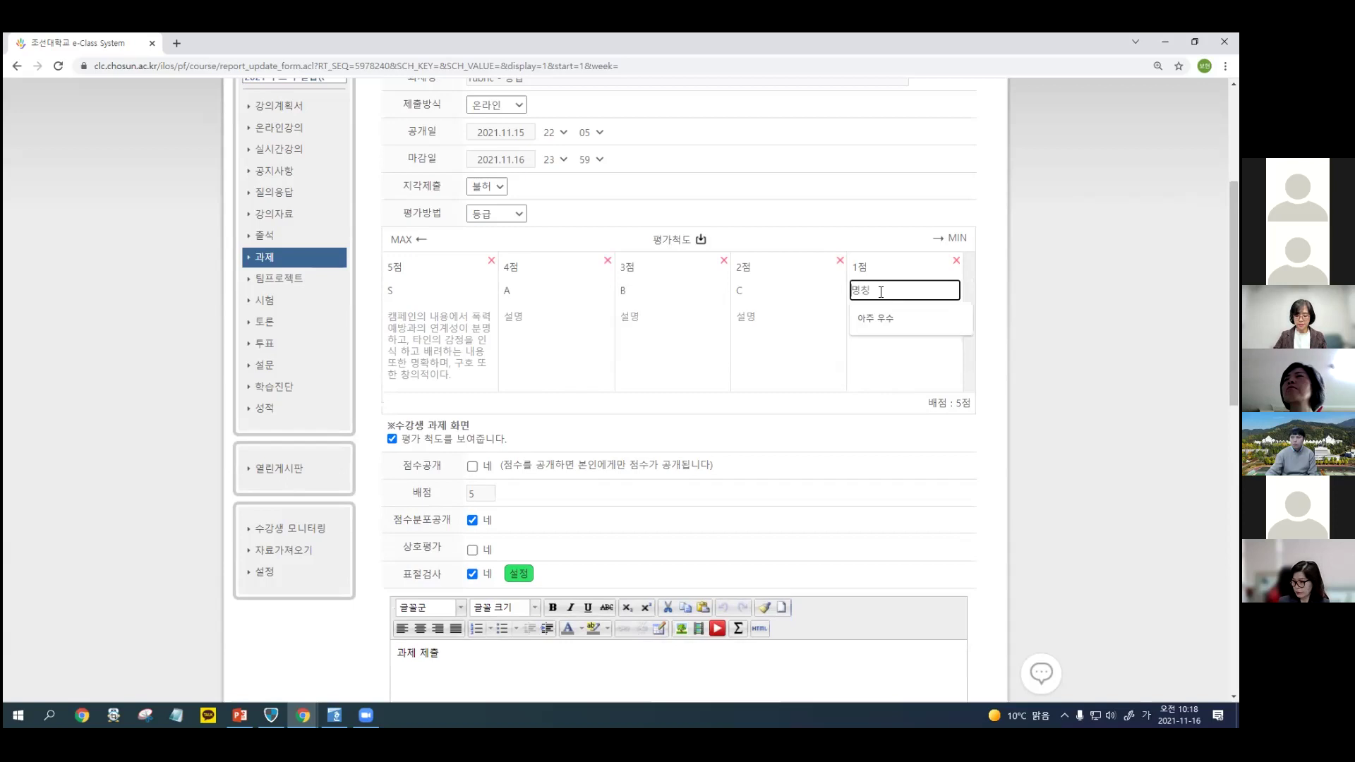
left_click(1024, 368)
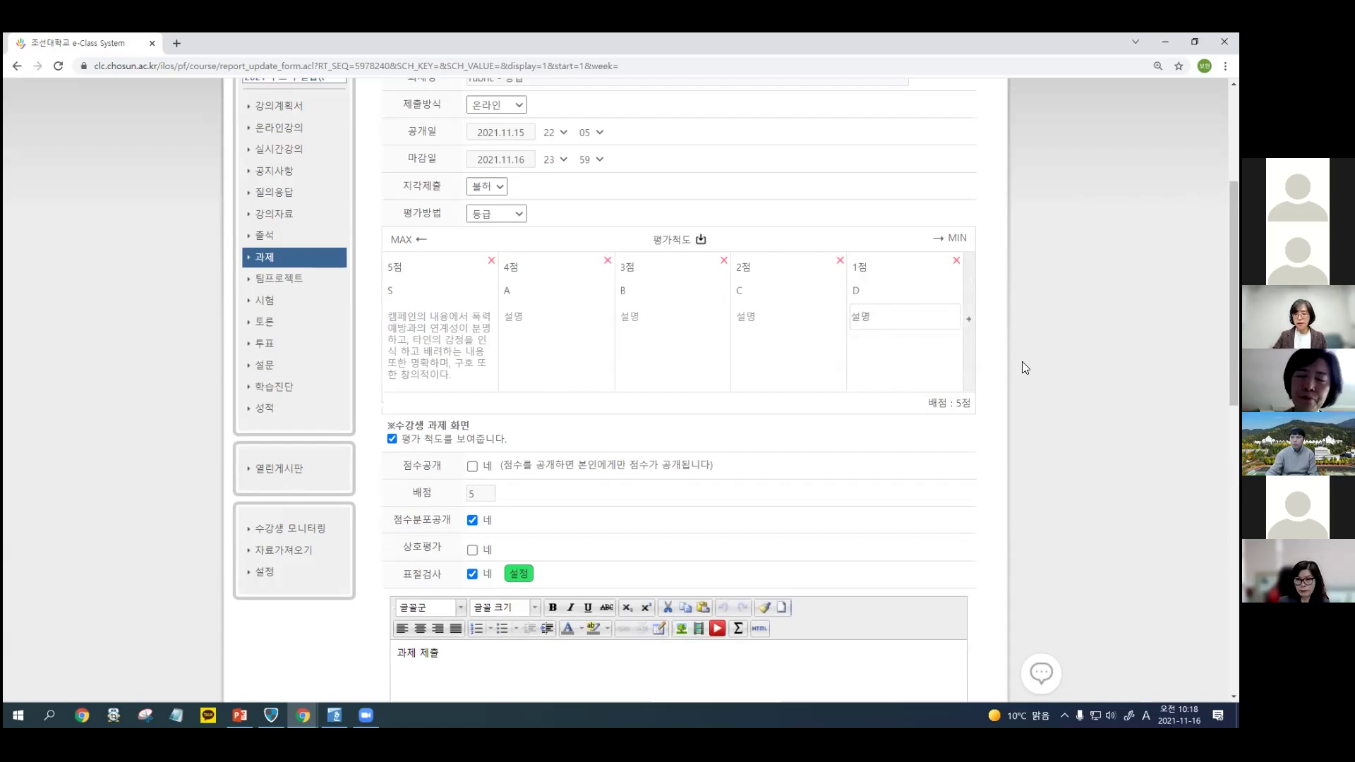
Remove the 5점 and 4점 levels from the rating scale, leaving B, C and D.
left_click(491, 260)
left_click(520, 262)
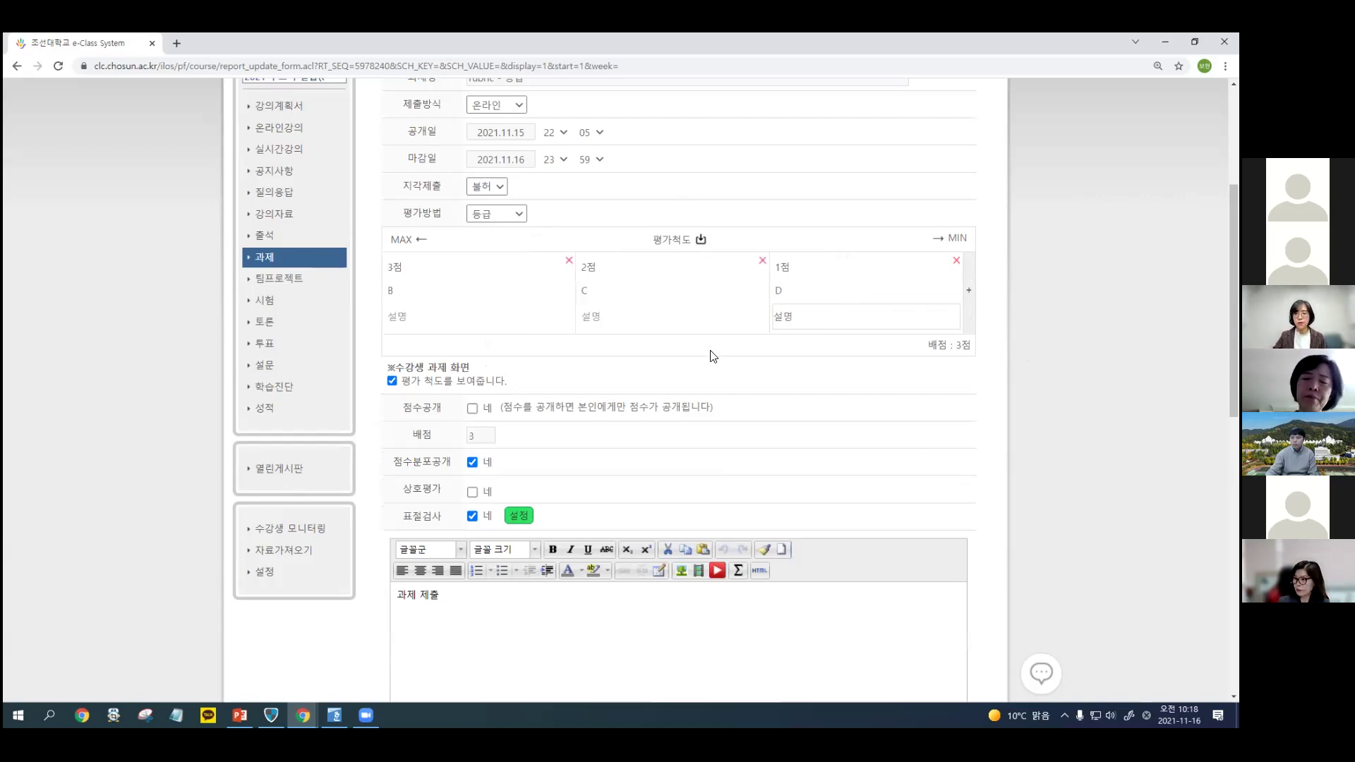
left_click(391, 290)
left_click(570, 306)
left_click(593, 316)
left_click(800, 316)
Import the 평가척도 from the course "2020년 비정규과목 - 수업방법 아이디어 나눠요!(prof202003-02)" into the assignment.
left_click(699, 243)
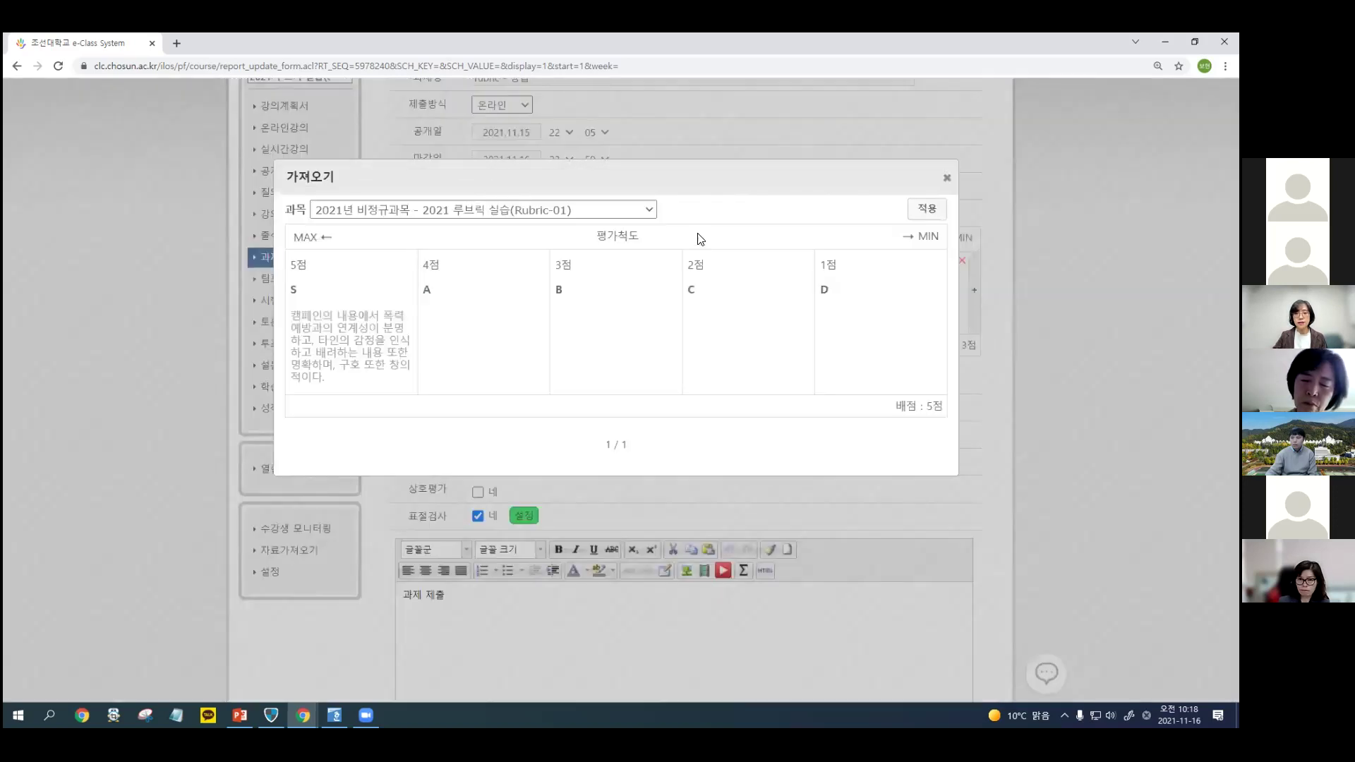
left_click(651, 212)
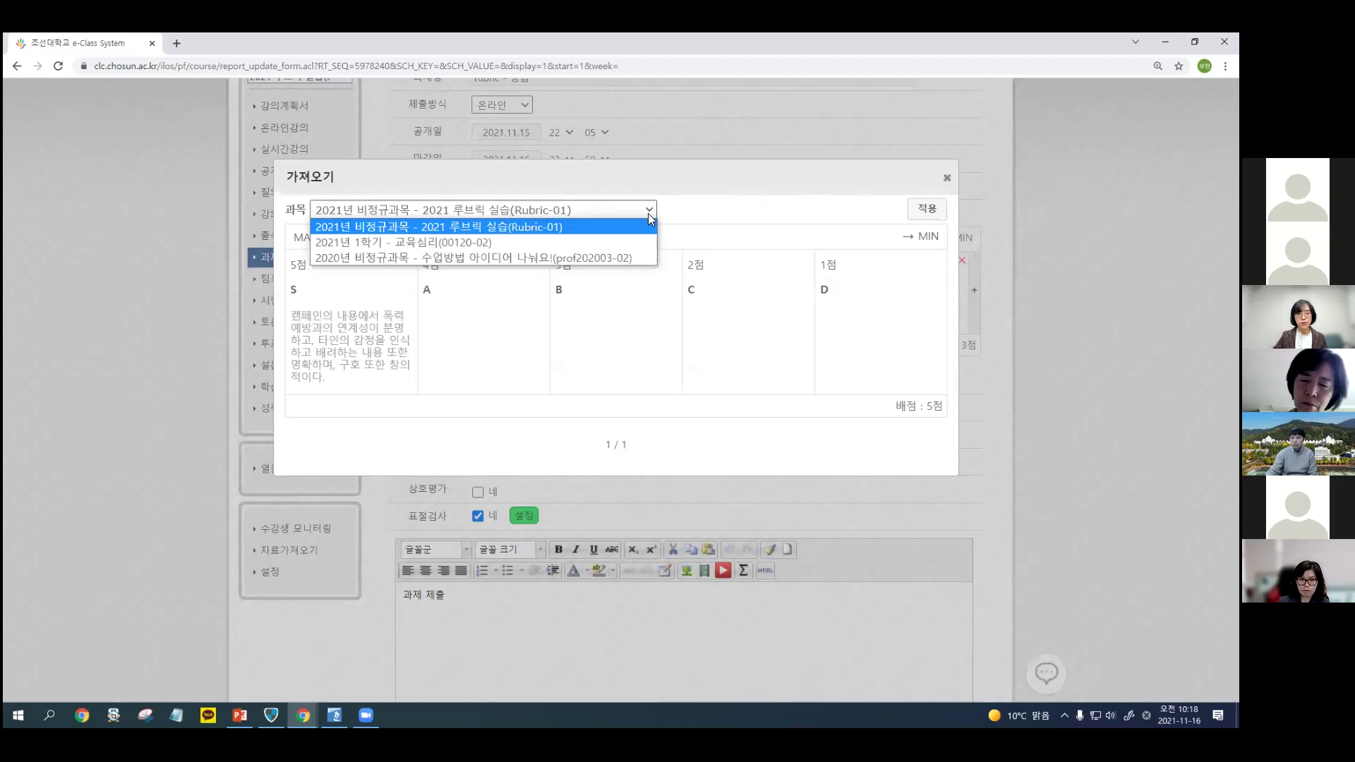
left_click(628, 258)
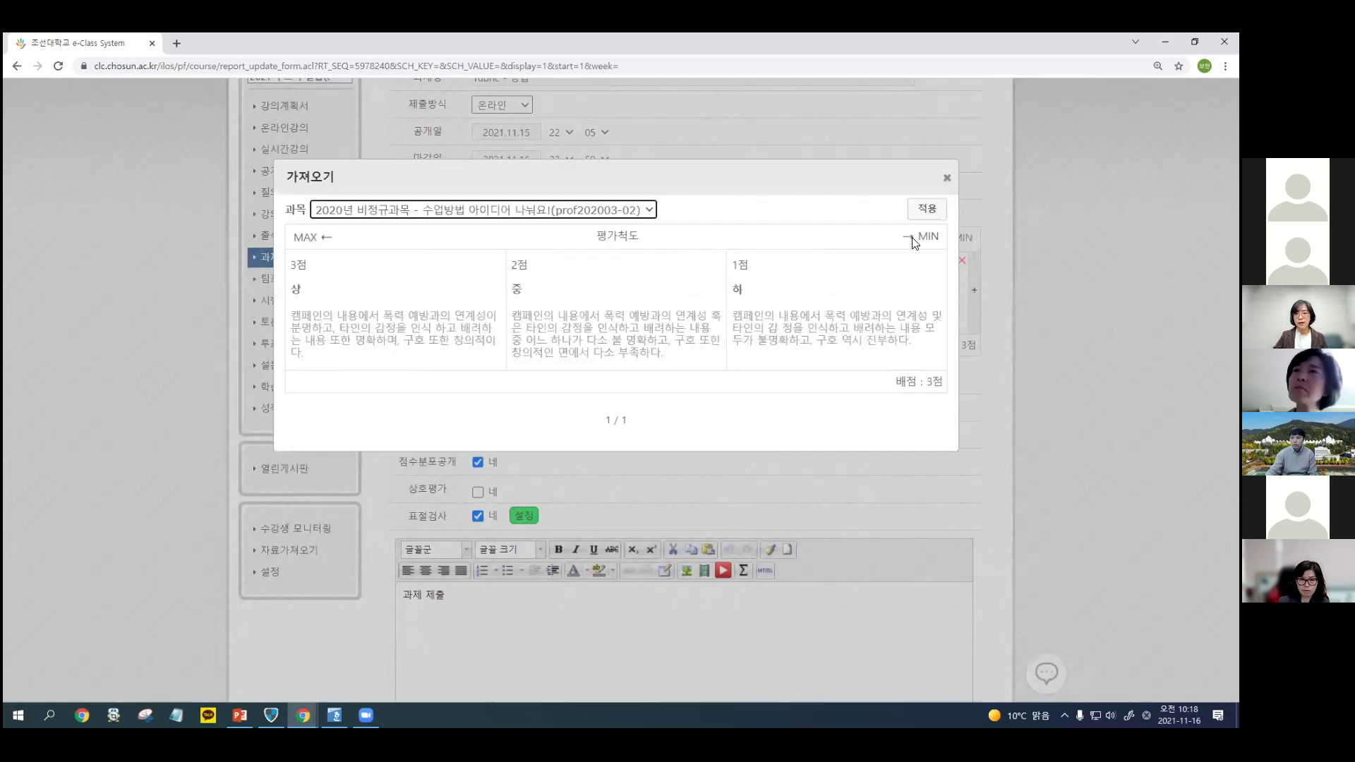
left_click(924, 210)
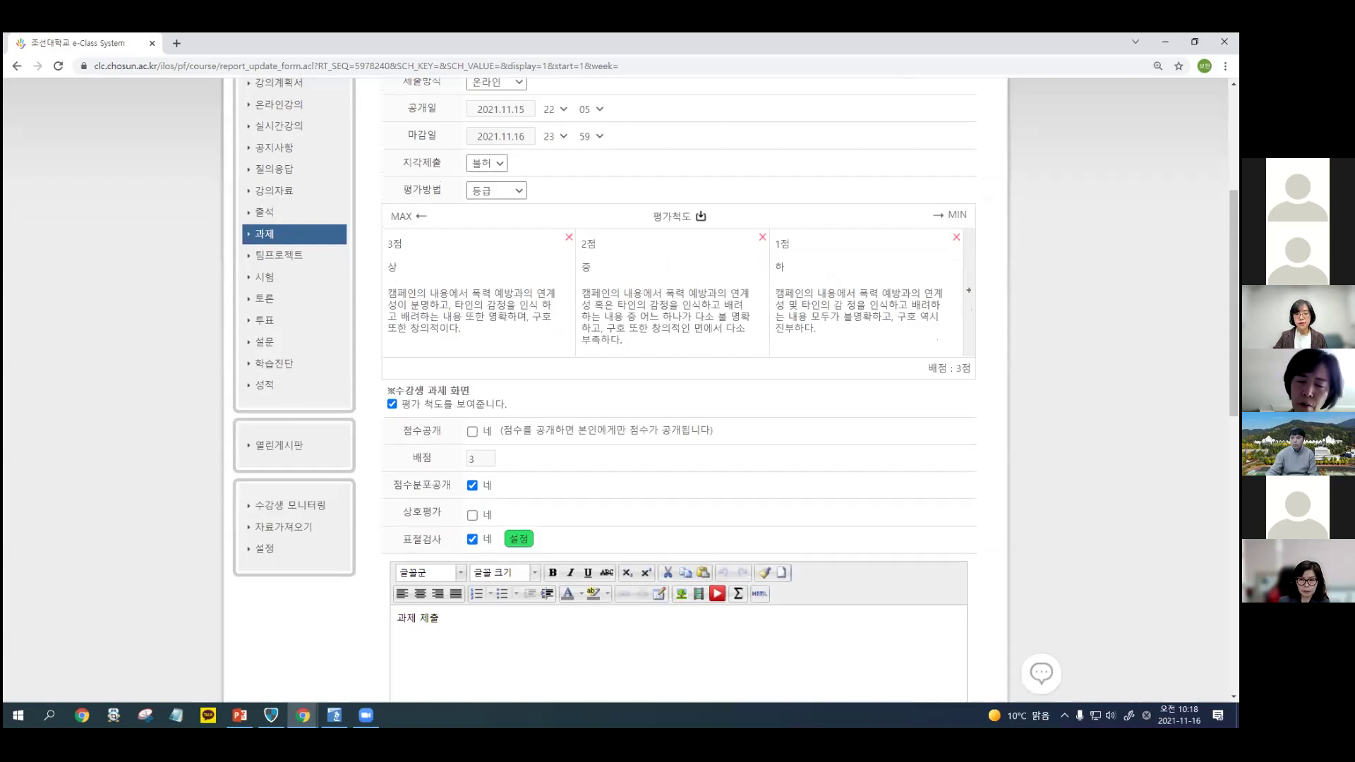
Review the remaining assignment settings and save the edited "rubric - 등급" assignment.
scroll(677, 388, "down", 3)
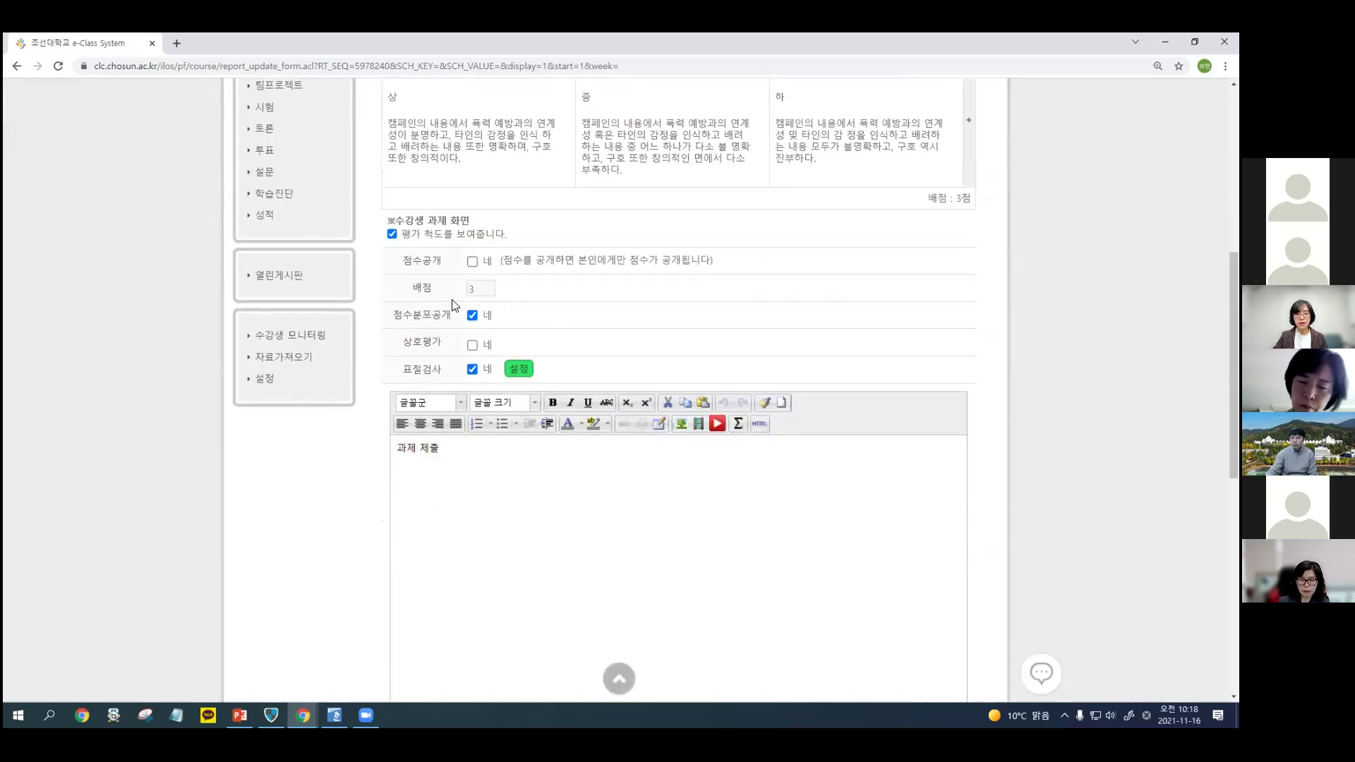
scroll(929, 341, "down", 3)
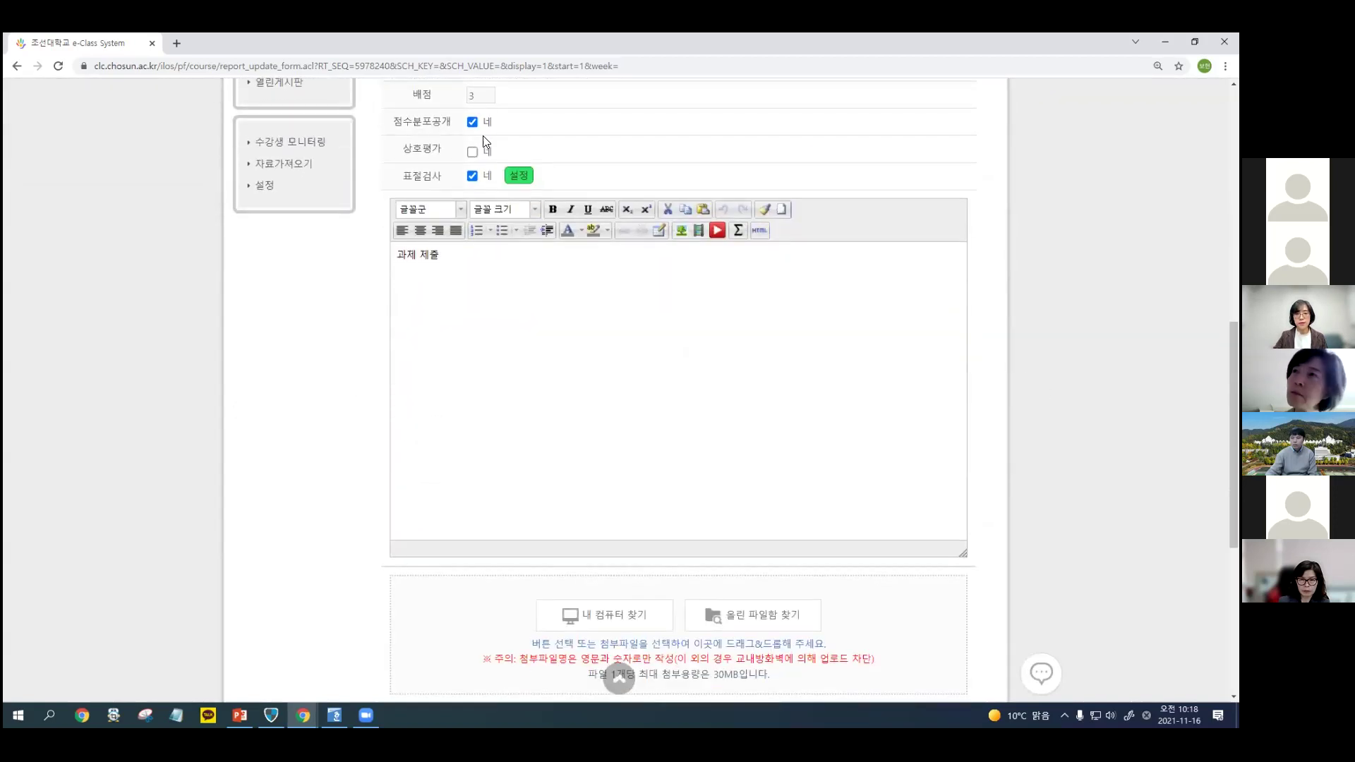
scroll(632, 197, "up", 1)
scroll(1007, 357, "down", 3)
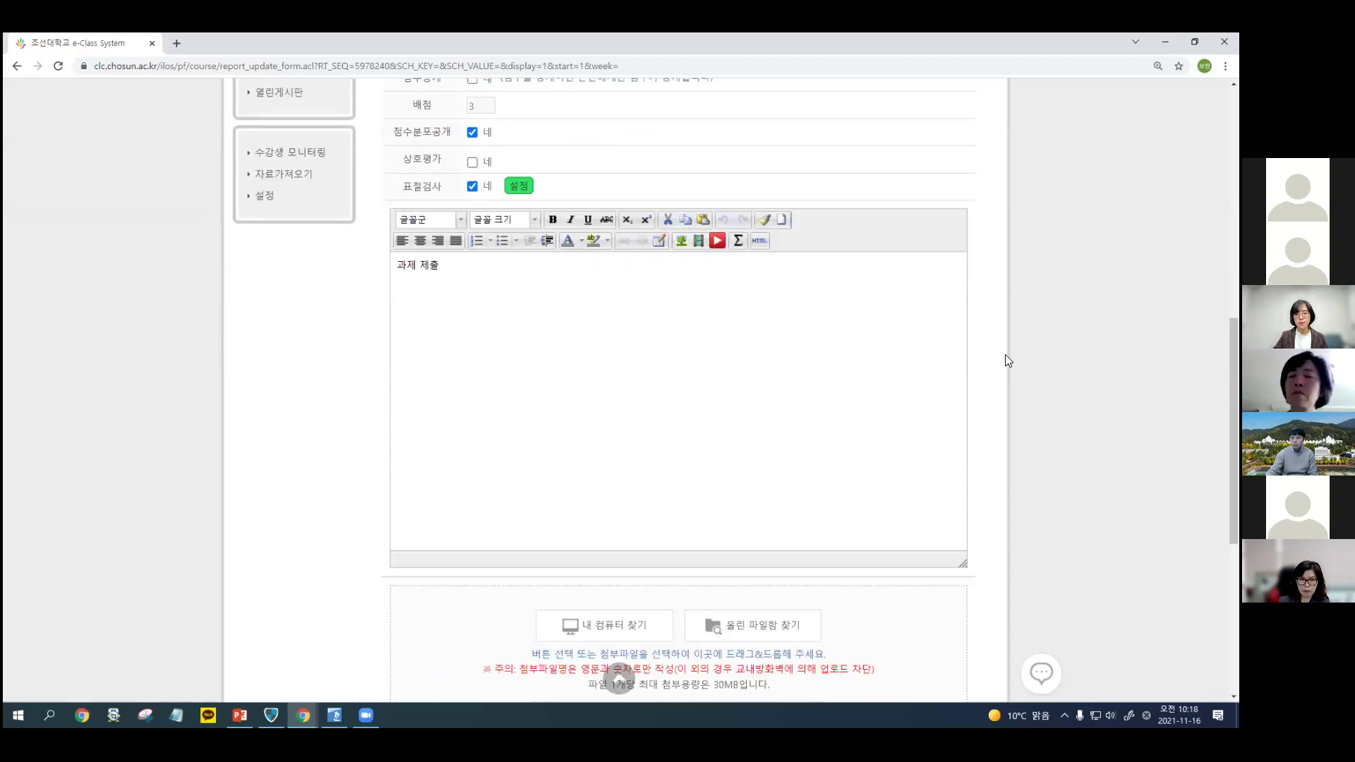
left_click(893, 602)
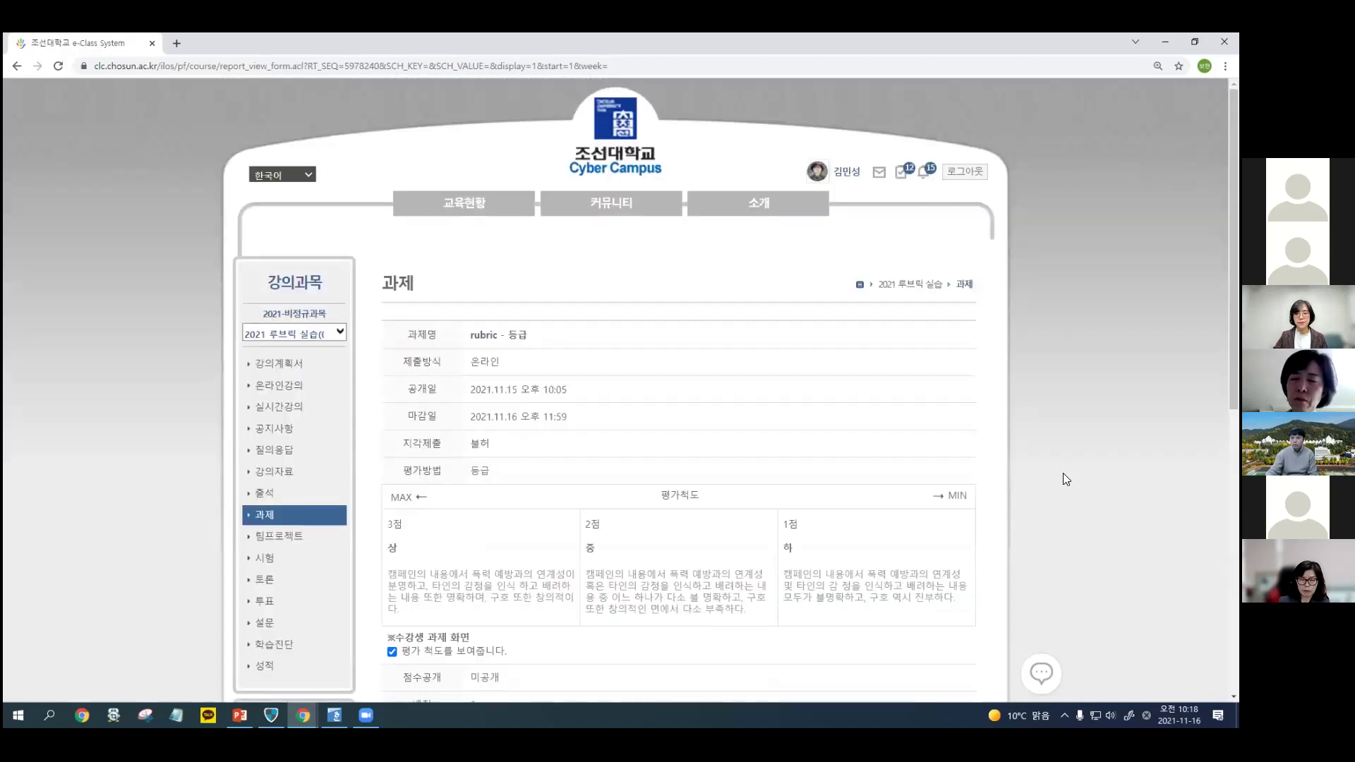
Open the submitted student's evaluation form for "rubric - 등급" and circle its rating scale in red.
scroll(1062, 473, "down", 7)
left_click(800, 423)
scroll(1041, 370, "down", 5)
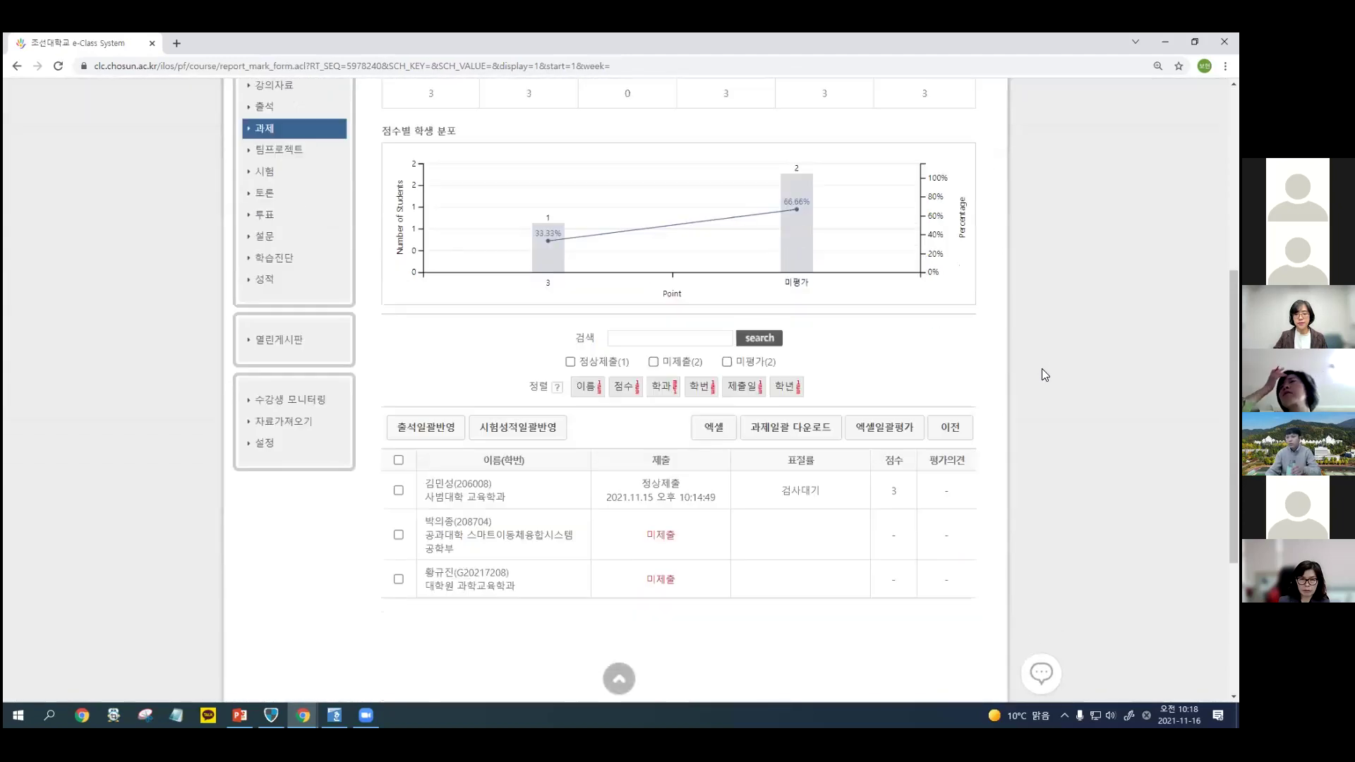
left_click(663, 492)
scroll(663, 492, "down", 6)
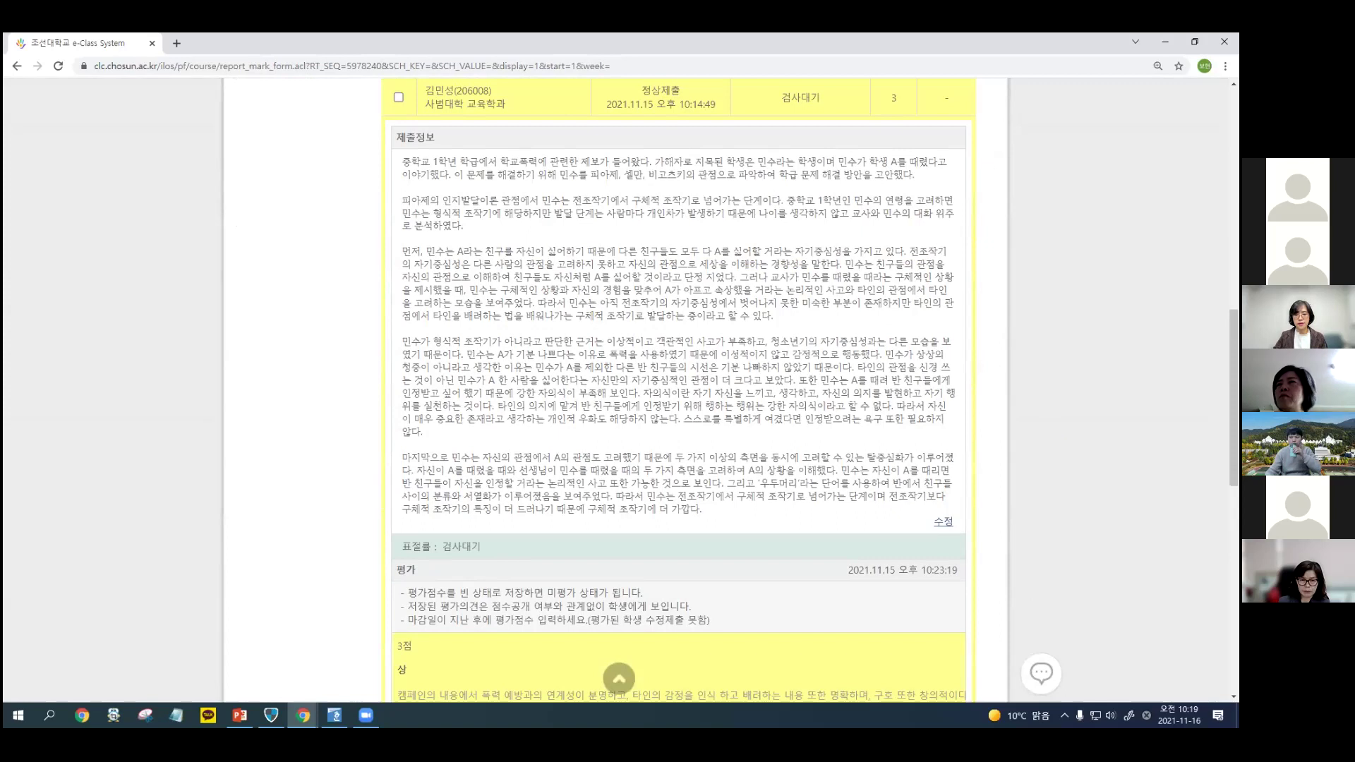
scroll(811, 426, "down", 4)
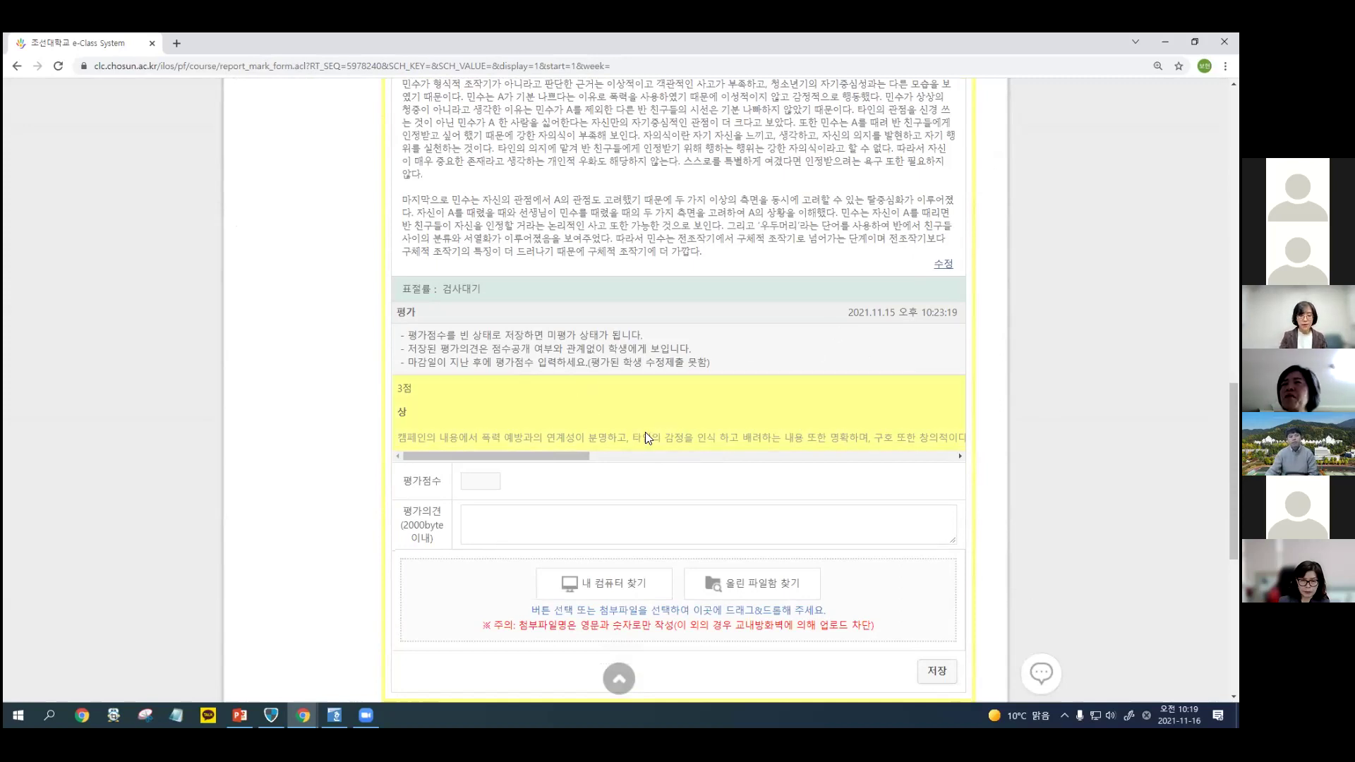
mouse_move(378, 363)
left_mouse_down()
mouse_move(455, 470)
mouse_move(776, 479)
mouse_move(1008, 397)
mouse_move(618, 359)
mouse_move(419, 367)
left_mouse_up()
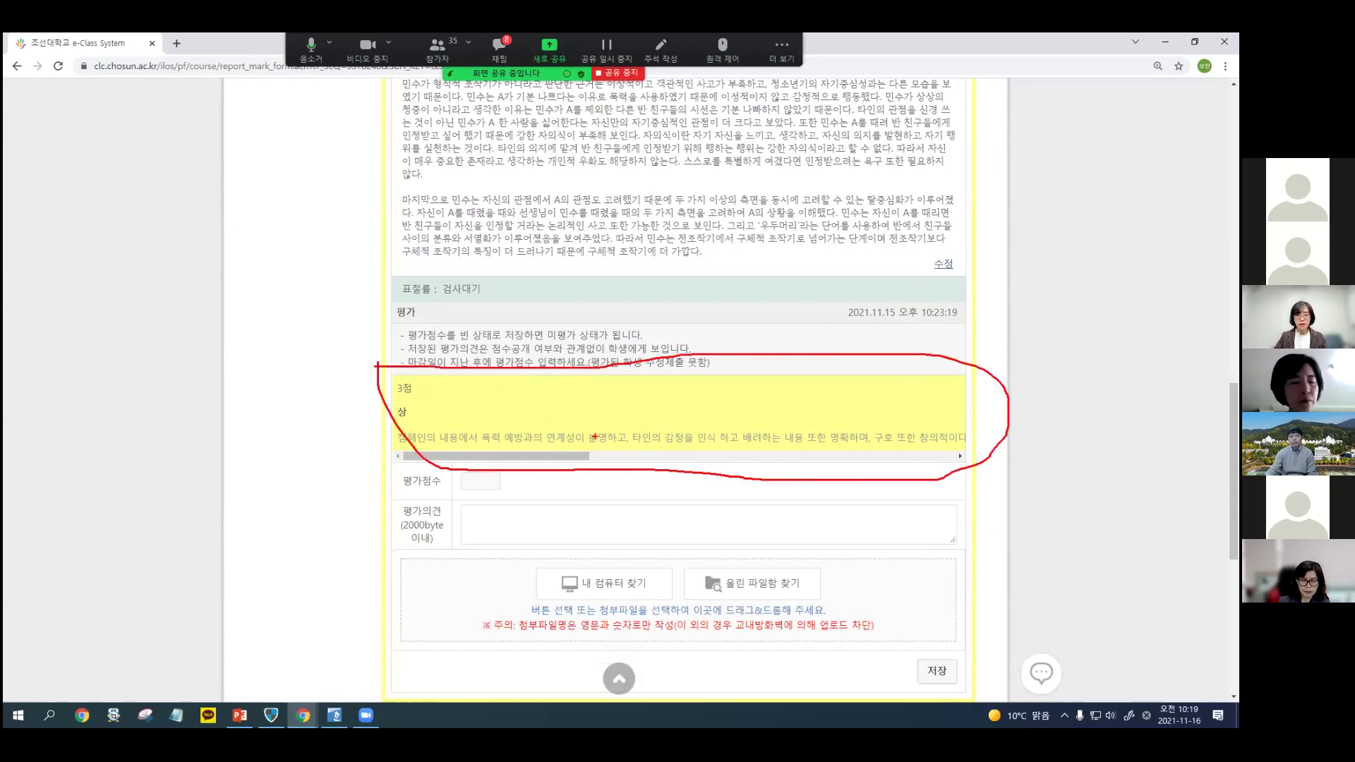
Try the rating levels in turn, ending with 1점 하 selected, and draw a red box around the 평가점수 field.
left_click_drag(569, 455, 682, 460)
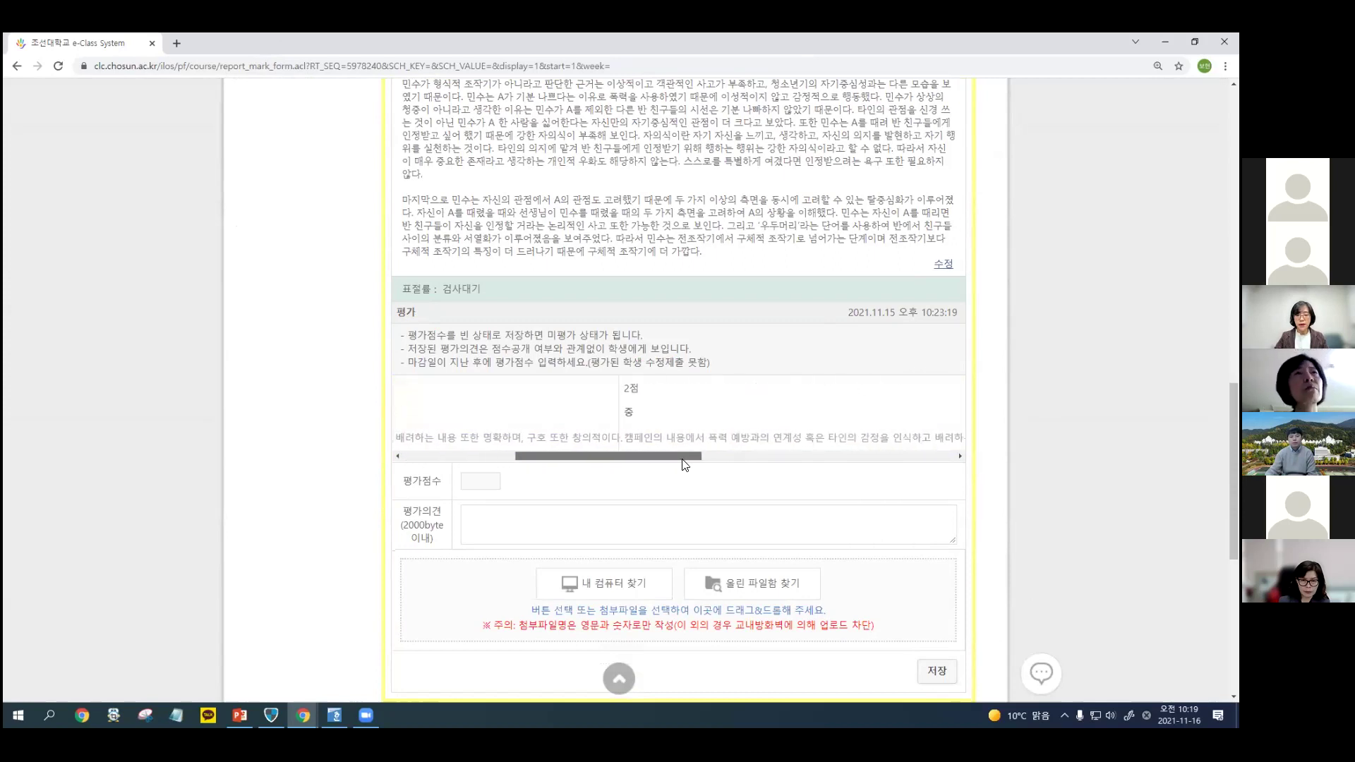
left_click(523, 432)
left_click(703, 423)
left_click_drag(646, 455, 822, 457)
left_click(739, 409)
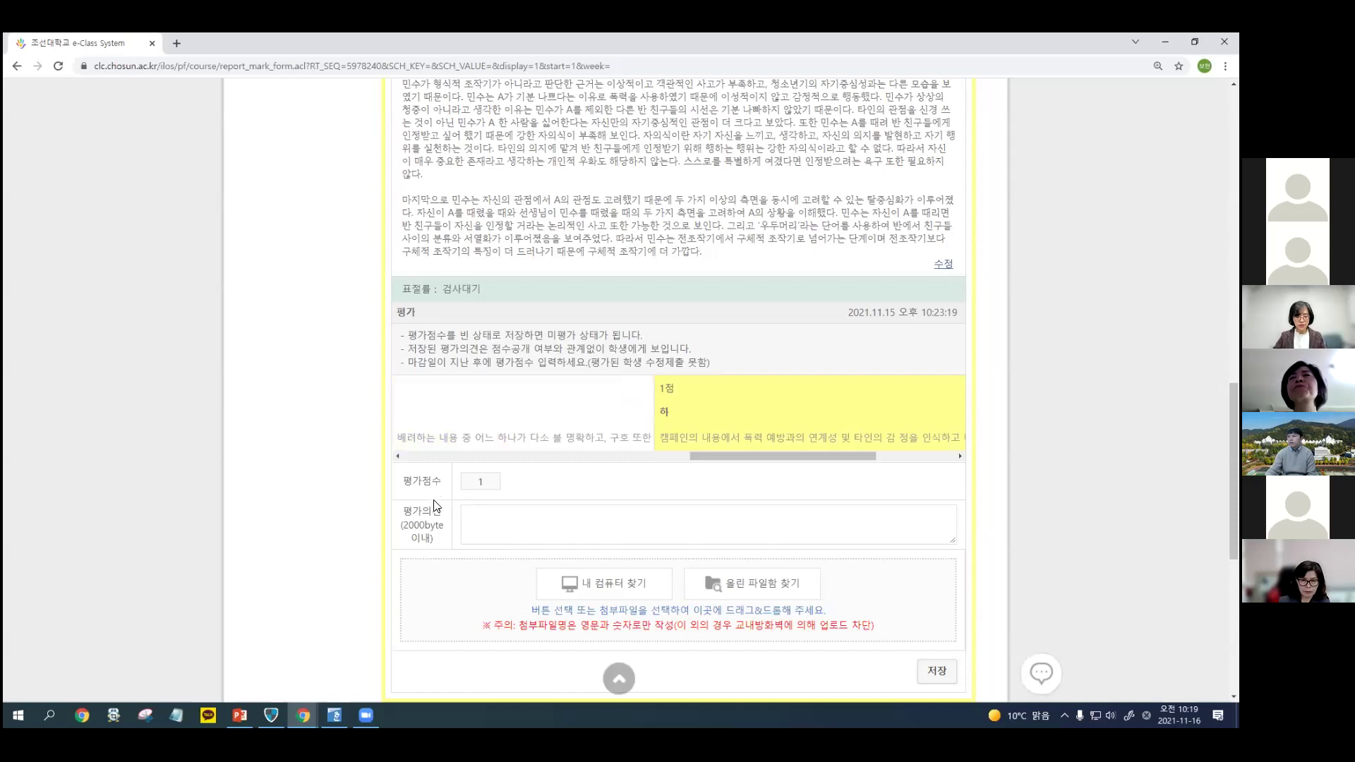
left_click_drag(454, 449, 522, 520)
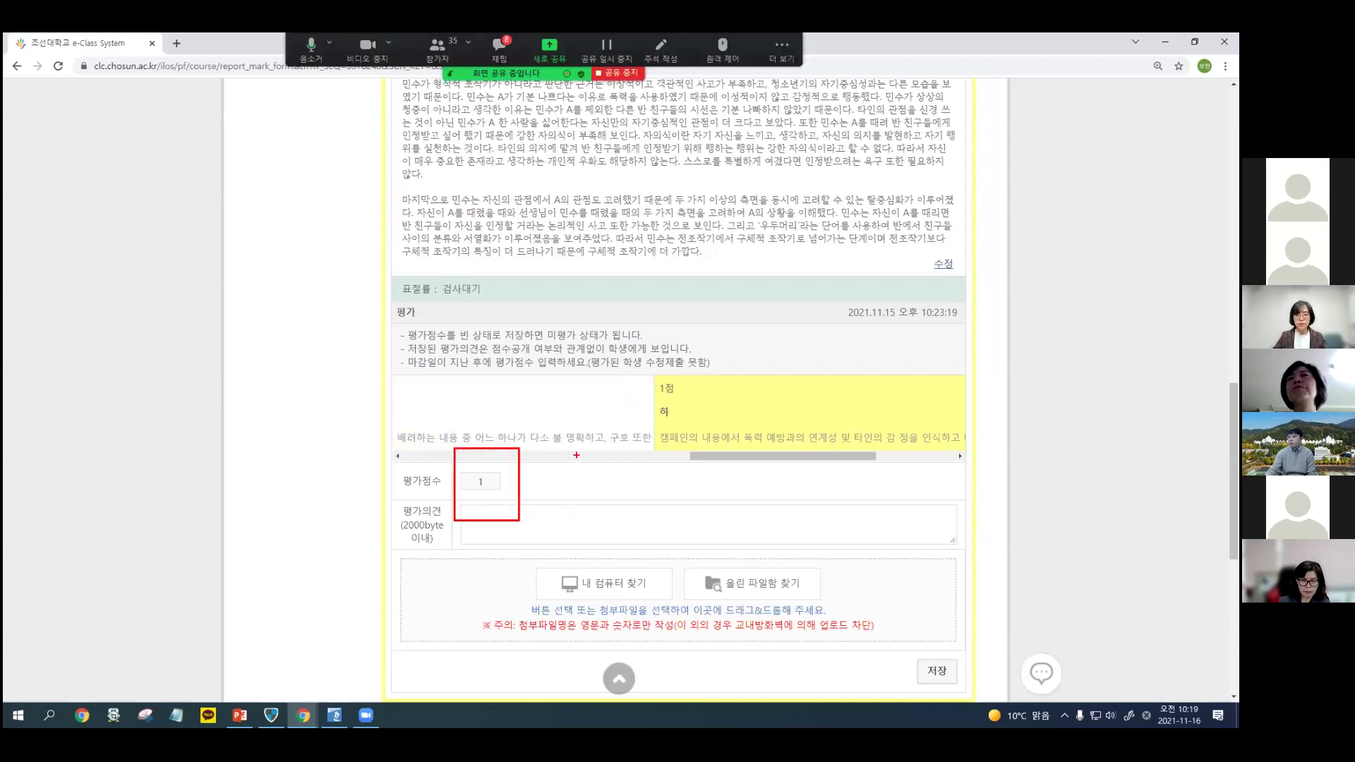
Rate the submission 3점 상, save the evaluation and continue to the next unevaluated student.
left_click(564, 423)
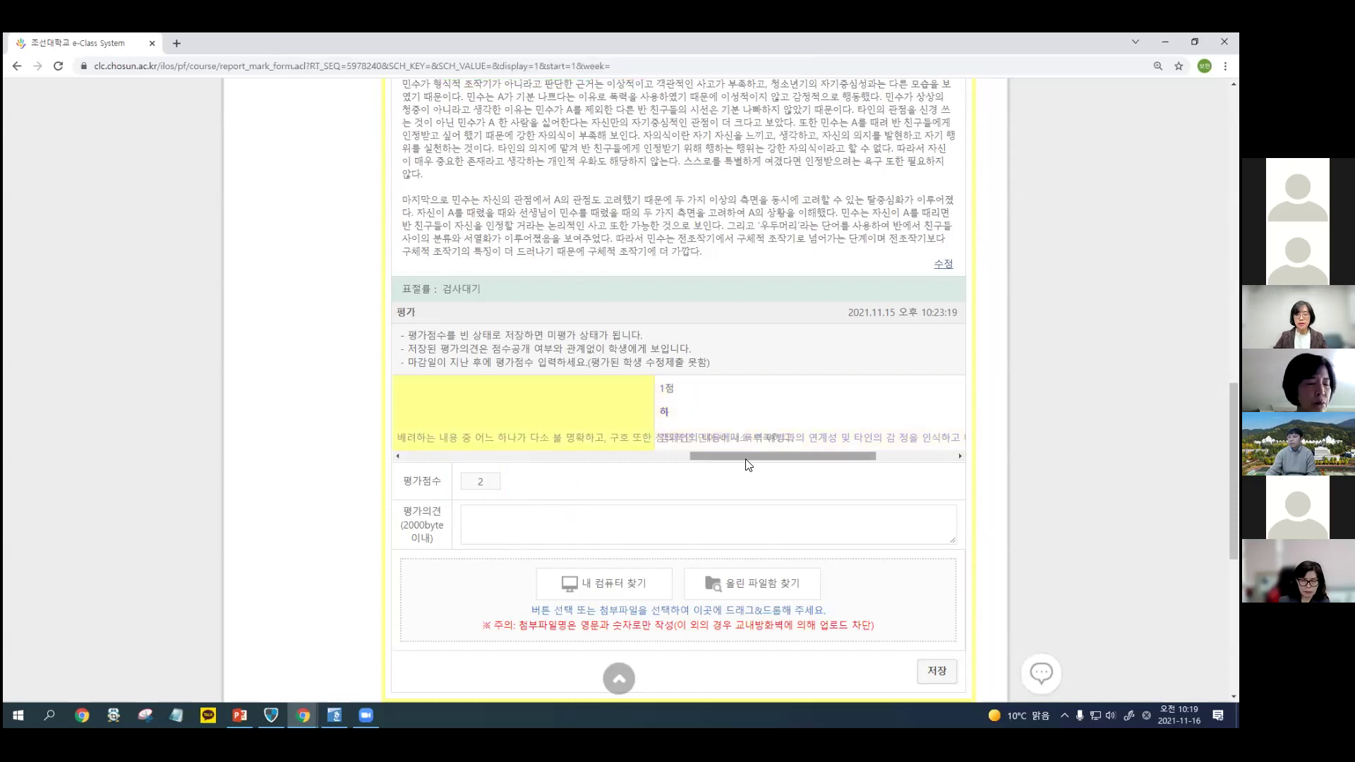
left_click_drag(799, 459, 589, 469)
left_click(550, 427)
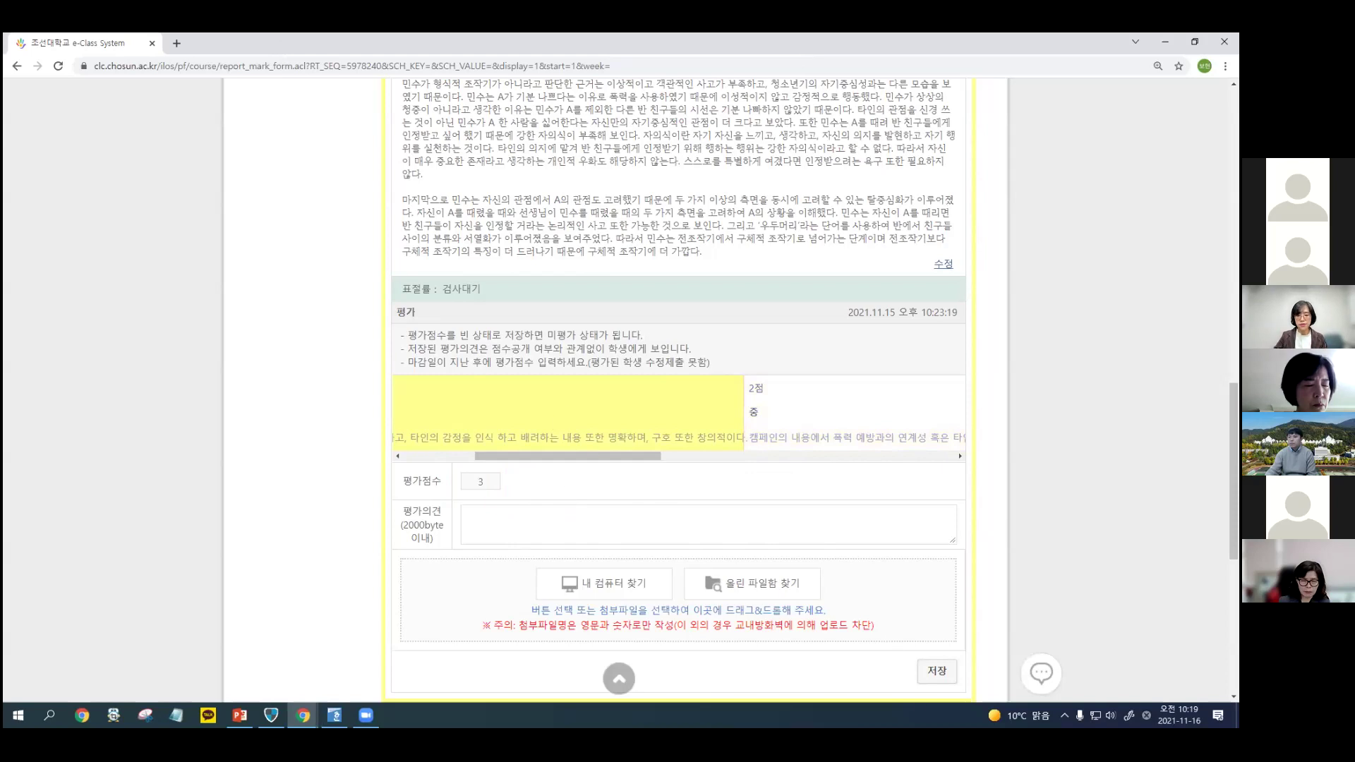
left_click(931, 676)
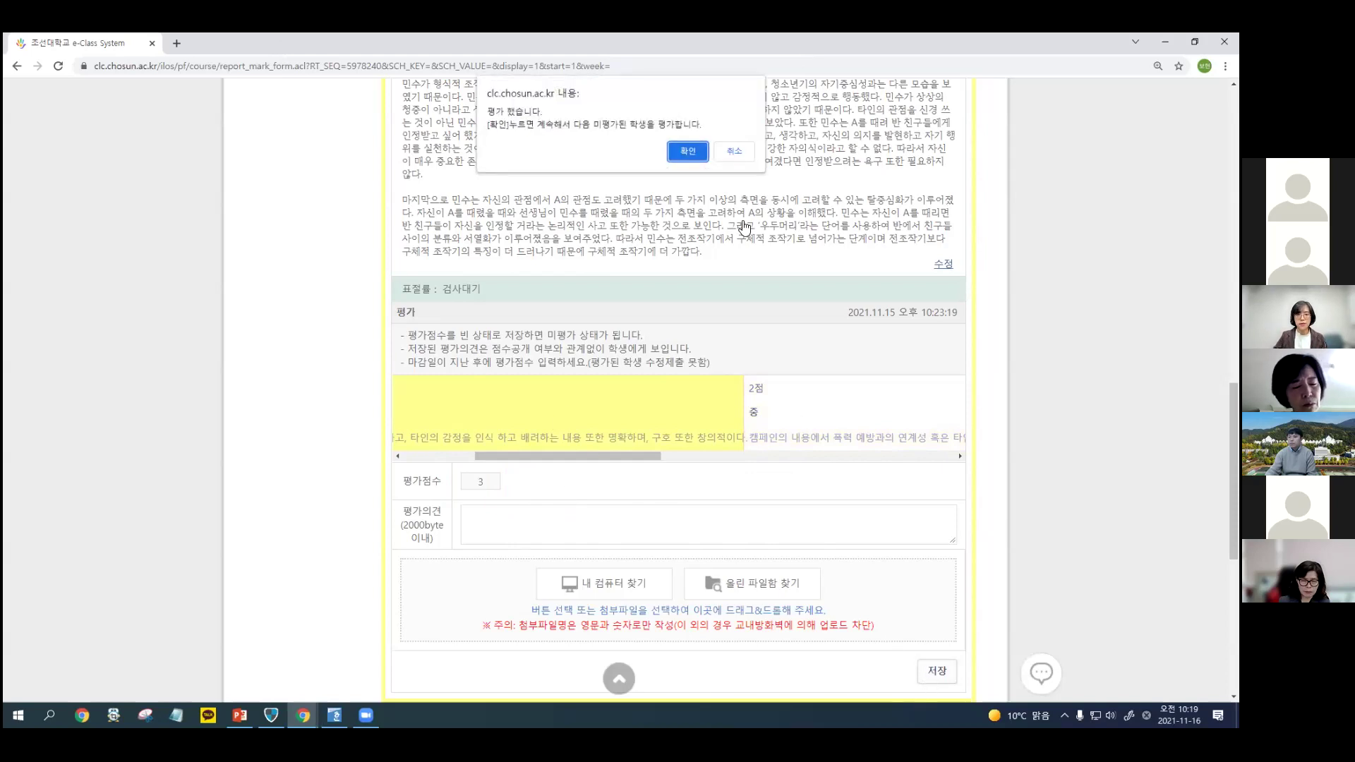
left_click(686, 152)
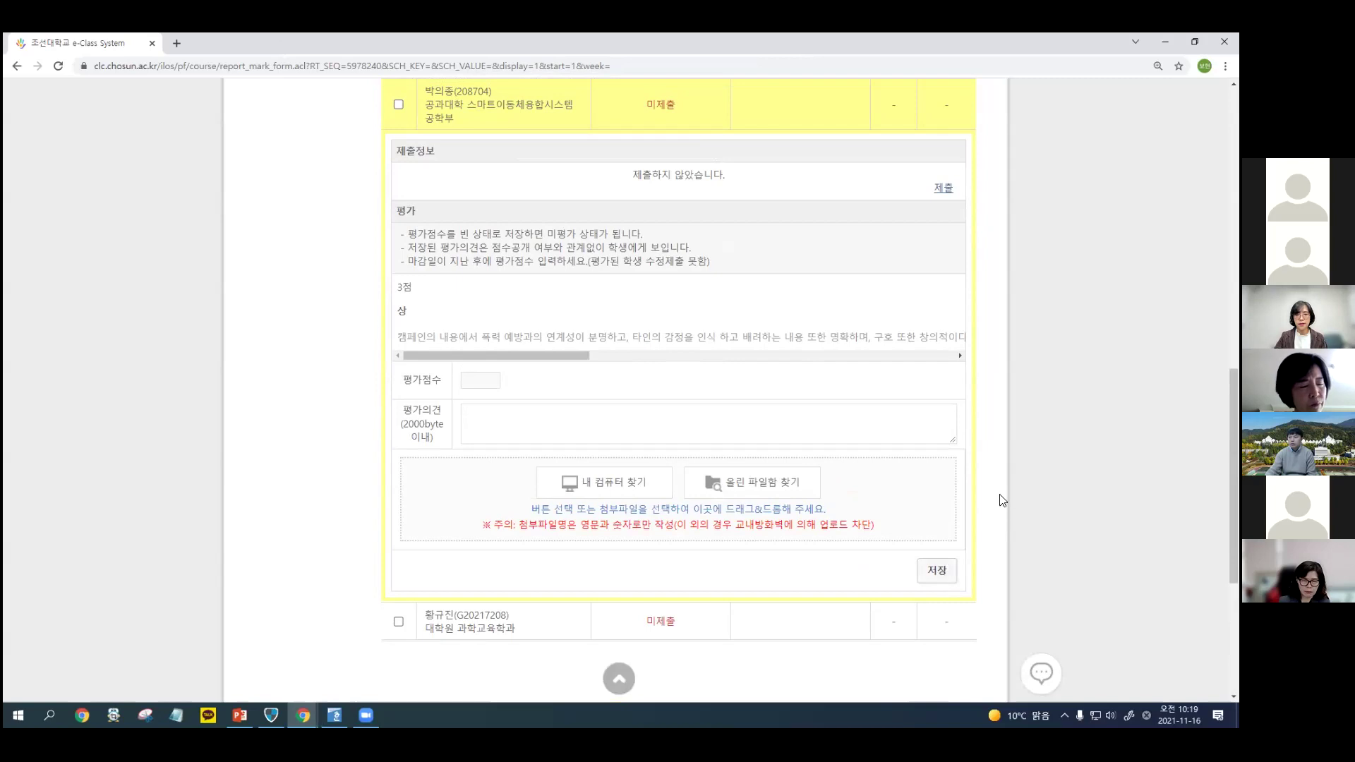
Return to the assignment list and open the "rubric - 평가요소만 공개" assignment.
scroll(1002, 499, "up", 12)
scroll(974, 473, "down", 5)
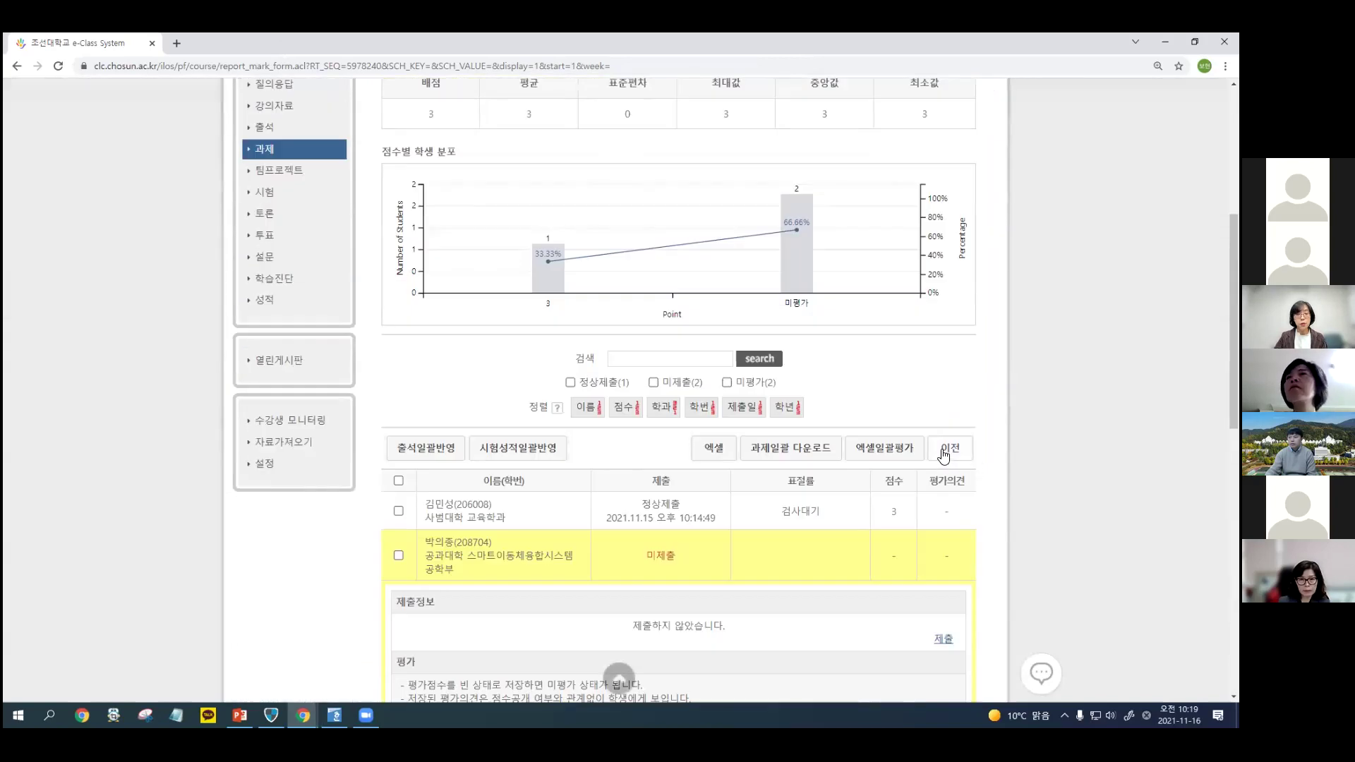
left_click(943, 455)
scroll(823, 443, "down", 3)
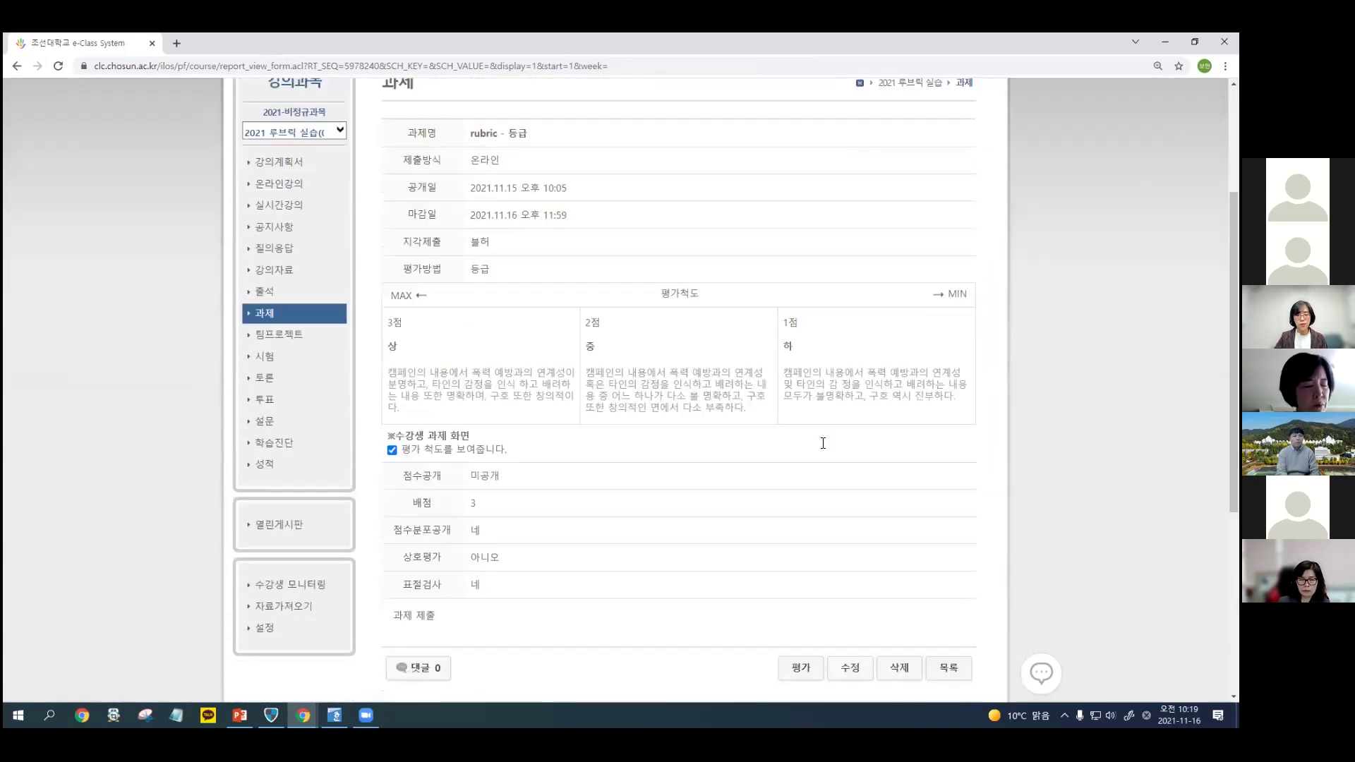
scroll(823, 443, "down", 2)
left_click(949, 548)
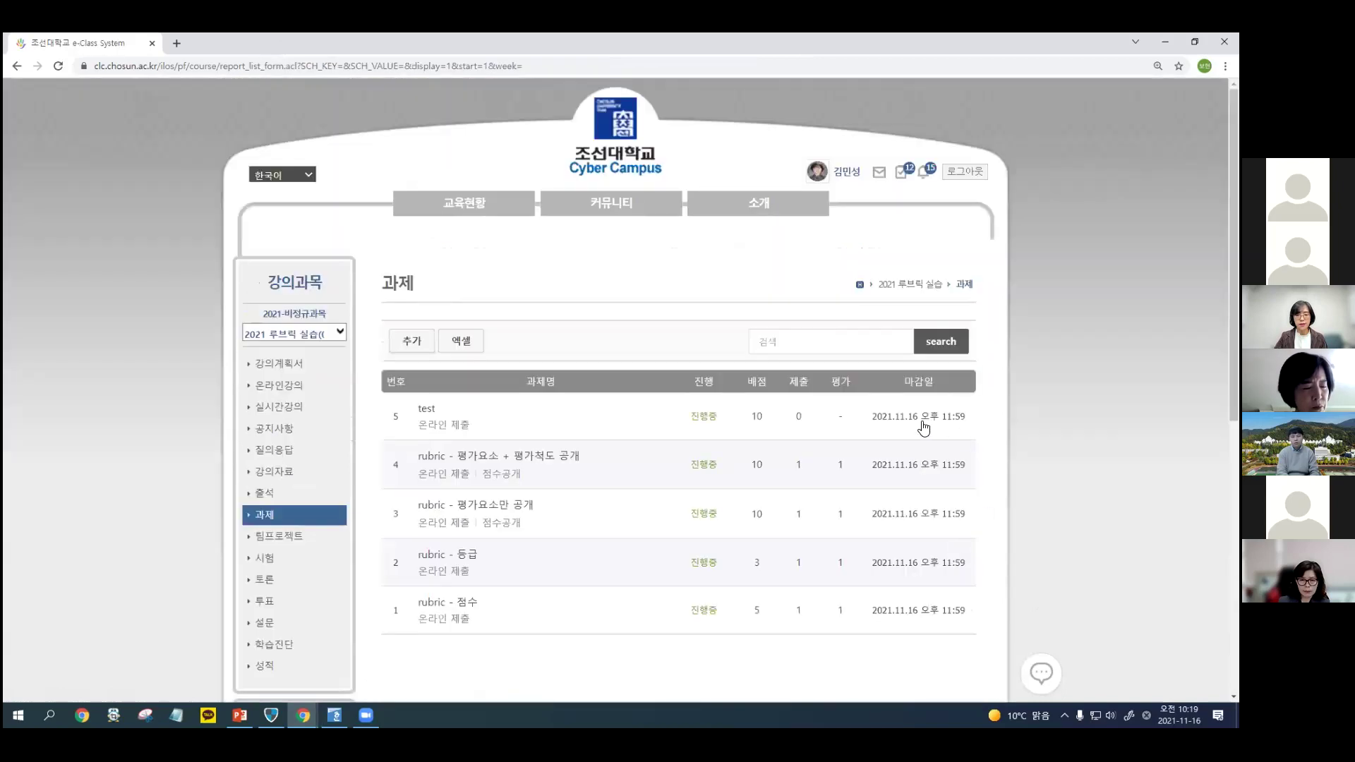
left_click(510, 512)
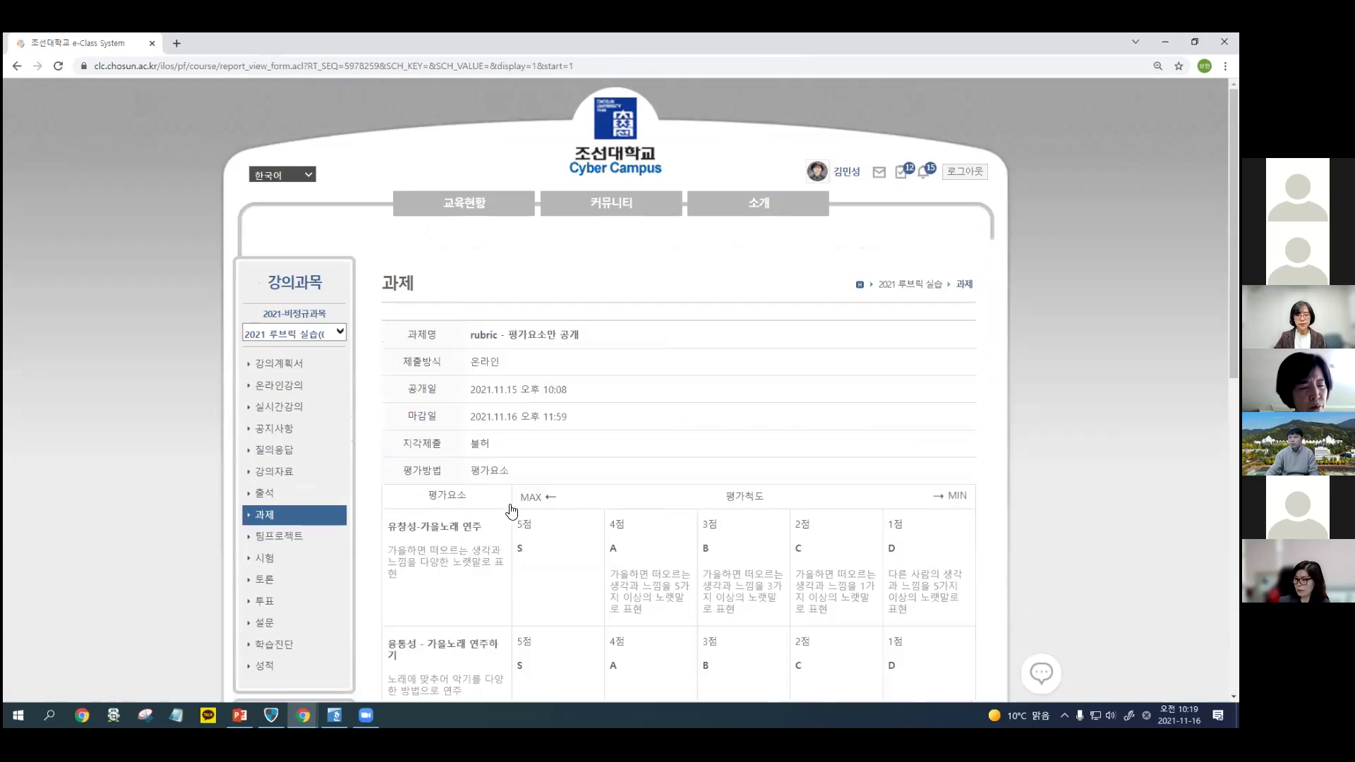
Review the rubric settings of "rubric - 평가요소만 공개" and open the submitted student's evaluation form down to its rating scales.
scroll(790, 455, "down", 3)
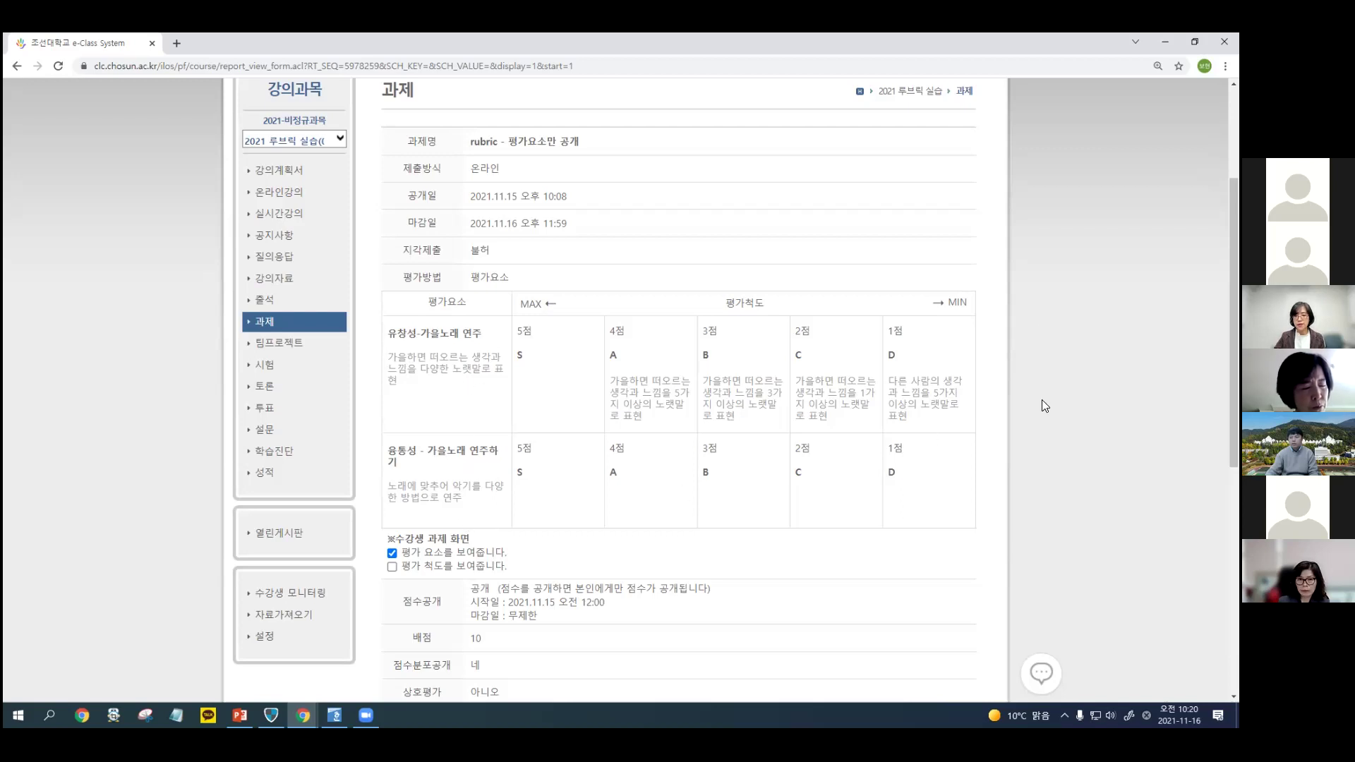
scroll(1002, 407, "down", 4)
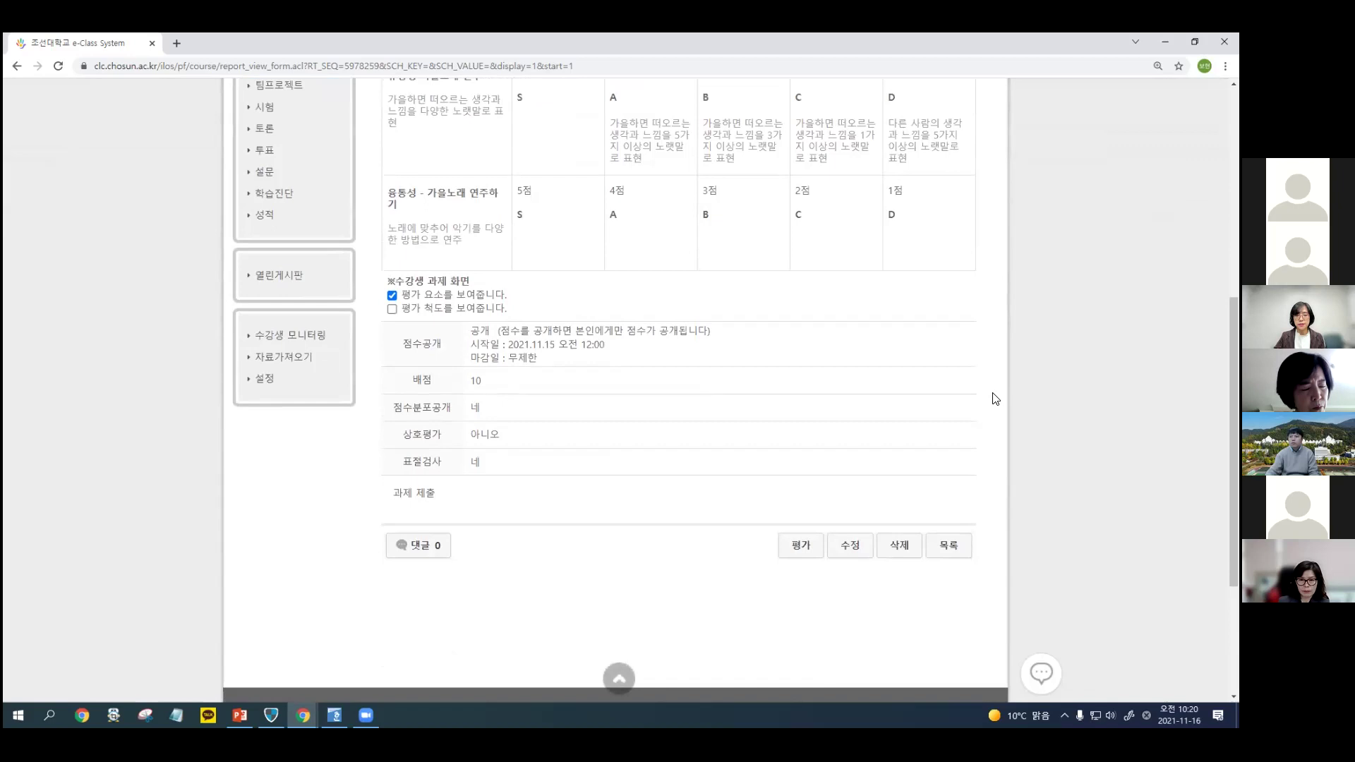
left_click(800, 545)
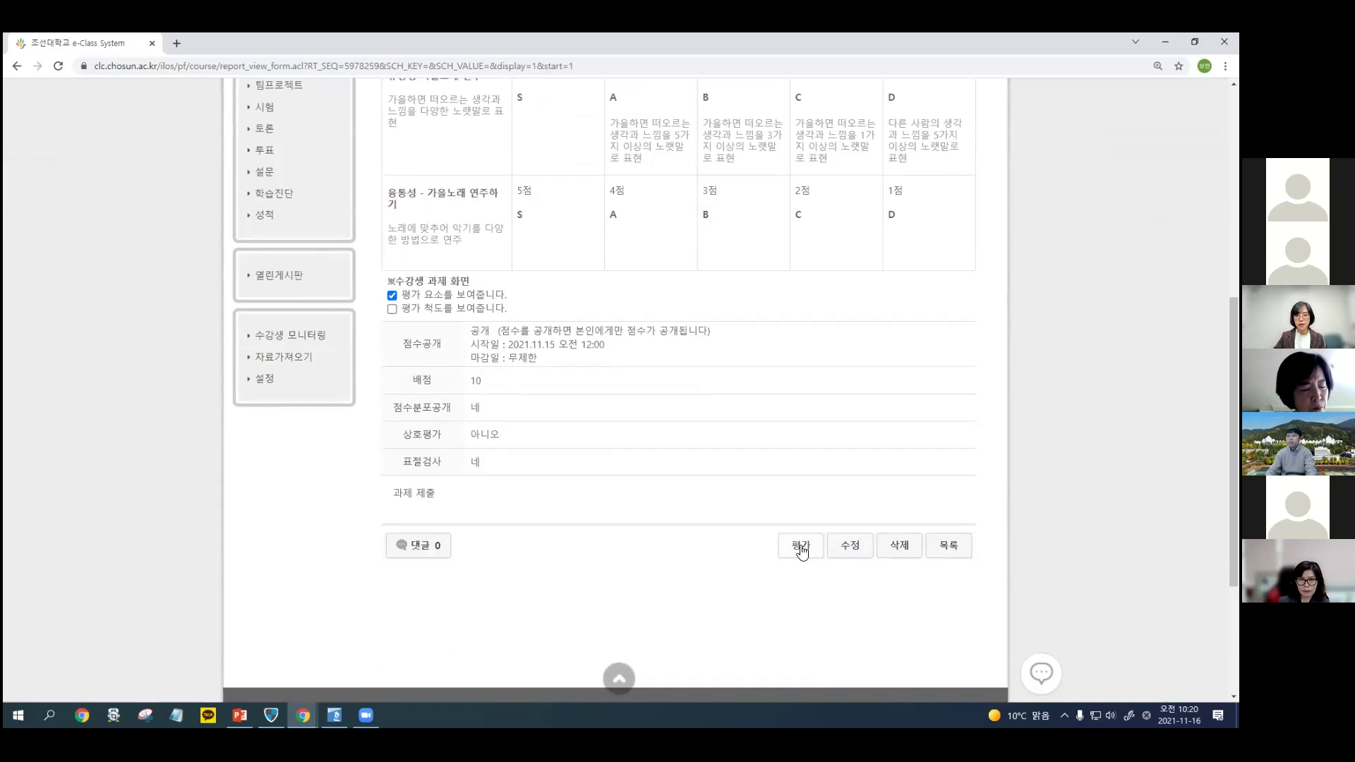
scroll(1034, 391, "down", 8)
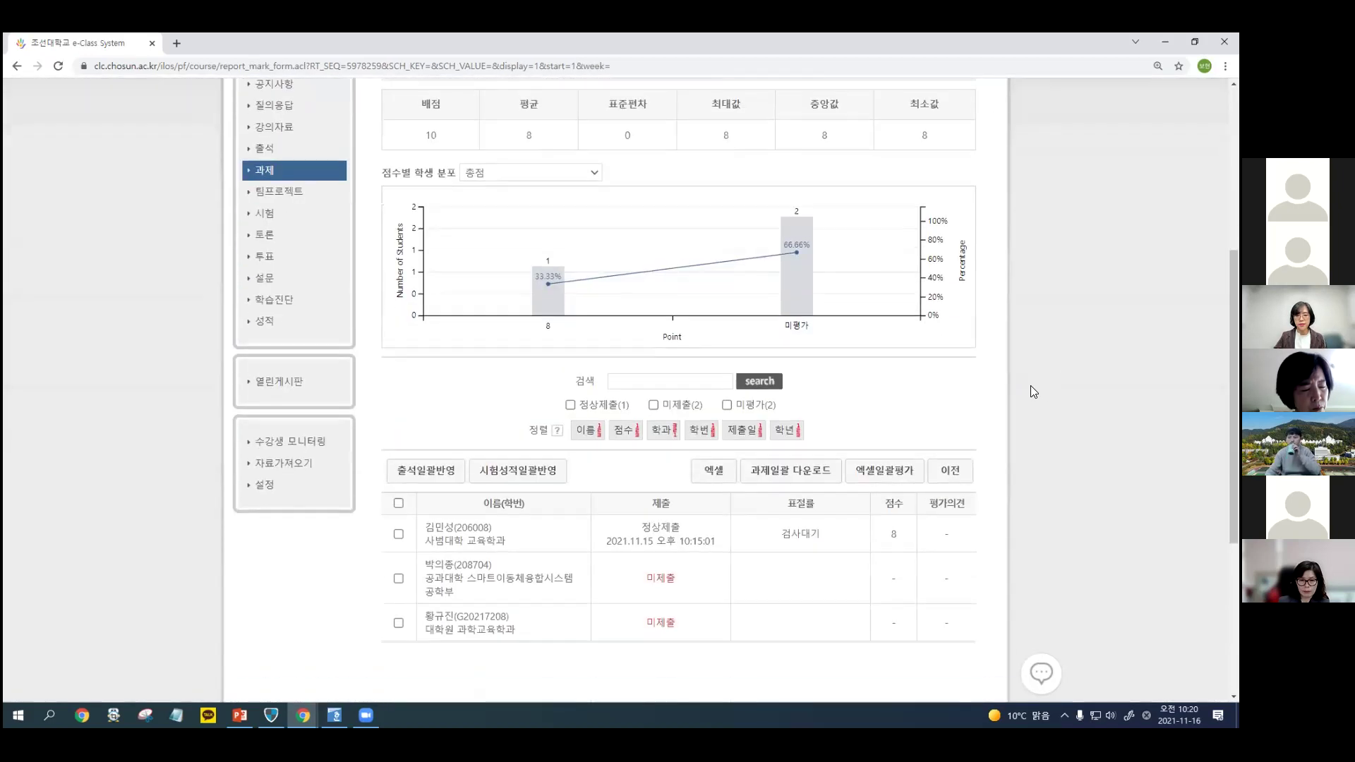
left_click(499, 305)
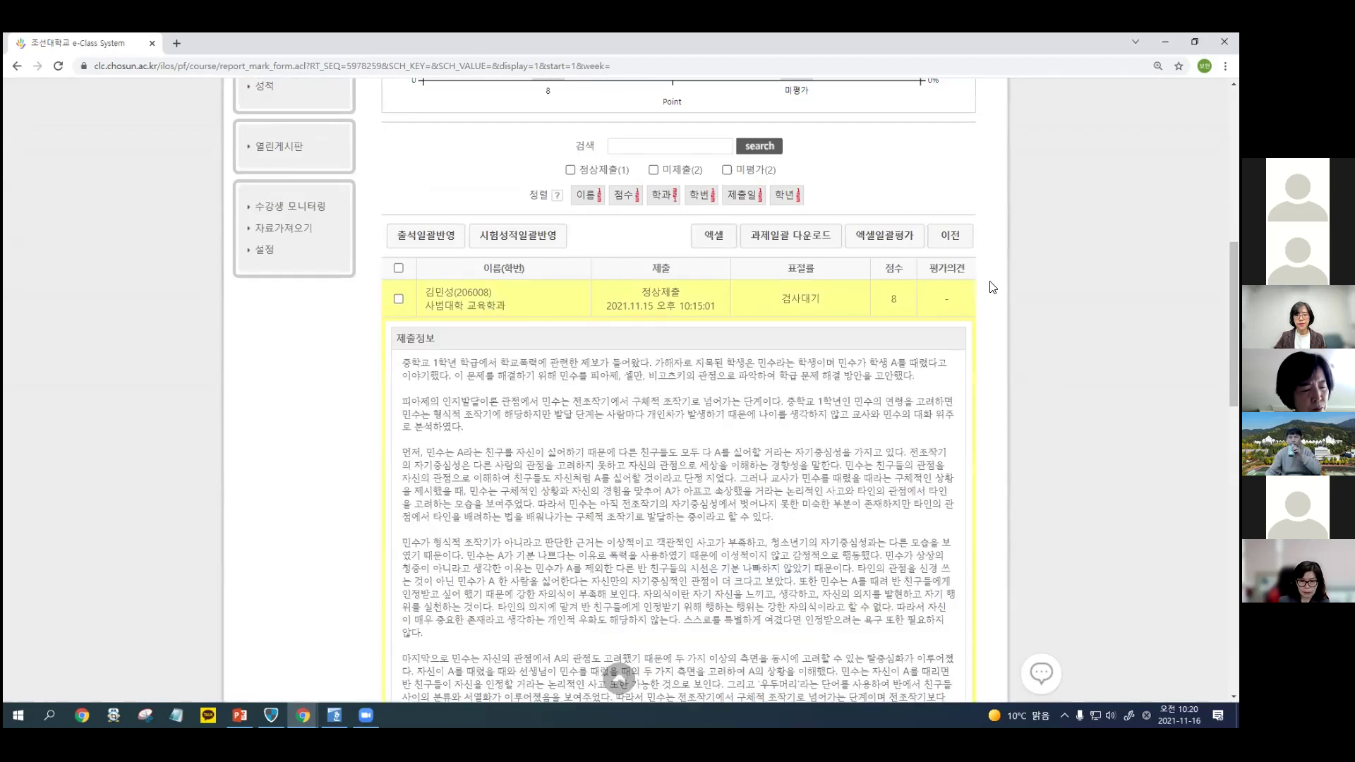
scroll(1003, 290, "down", 5)
scroll(994, 296, "down", 4)
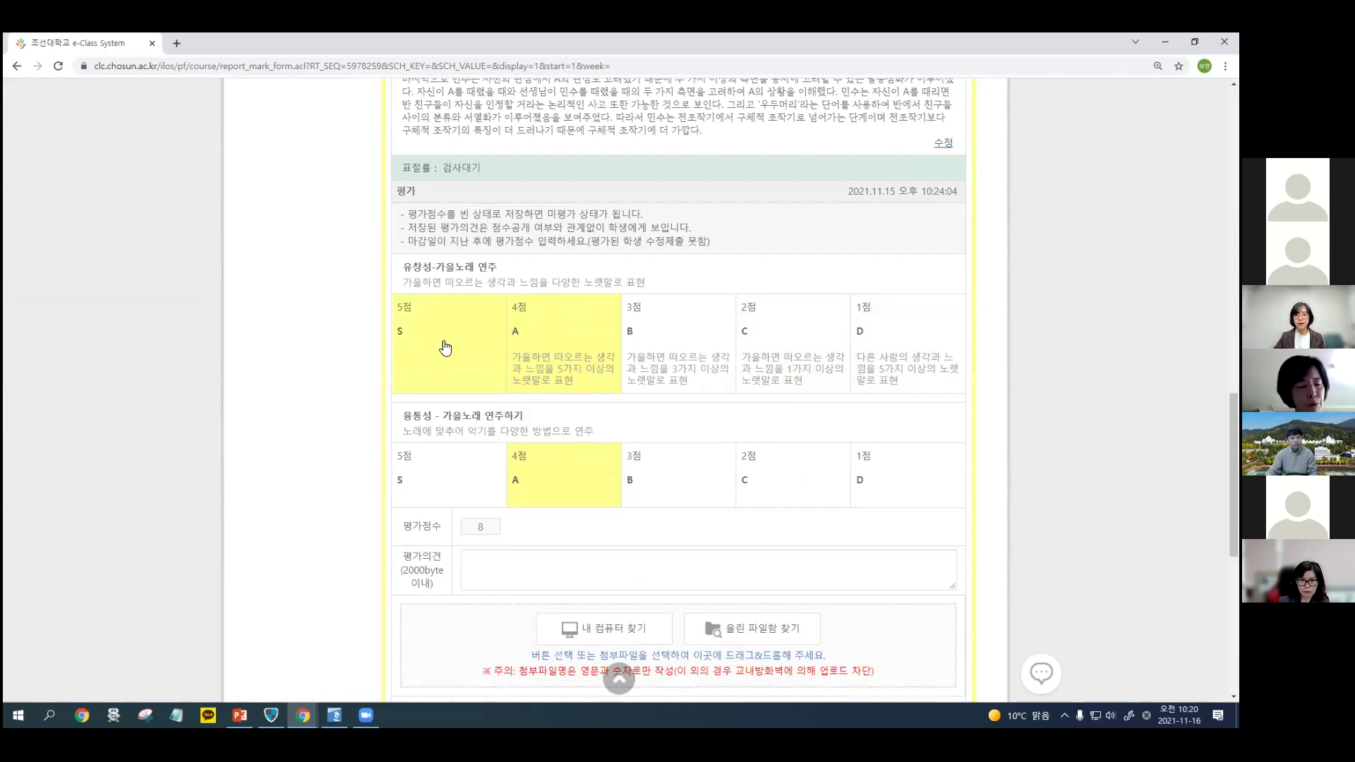
Rate 유창성-가을노래 연주 as 3점 B and 융통성 - 가을노래 연주하기 as 2점 C, and save the evaluation with the comment "수고했습니다.".
left_click(675, 324)
left_click(801, 483)
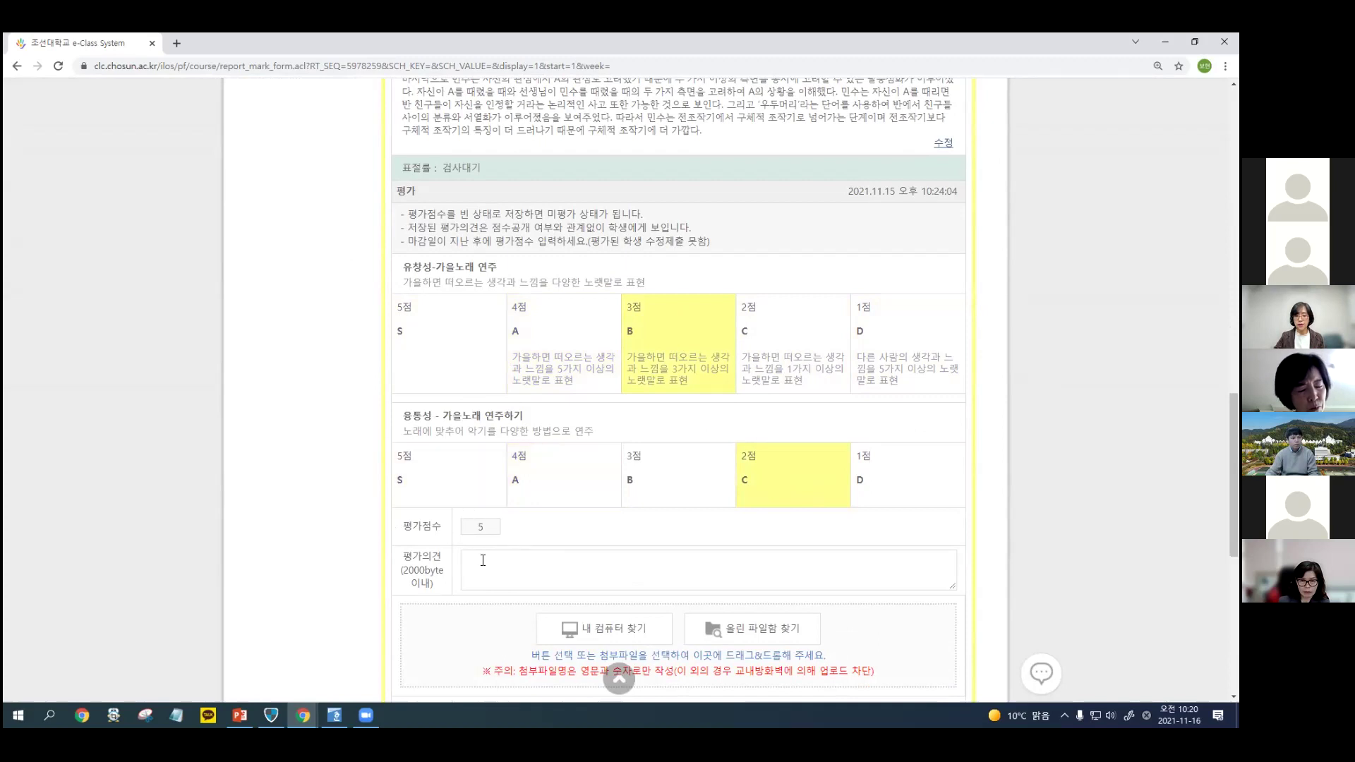
left_click(520, 574)
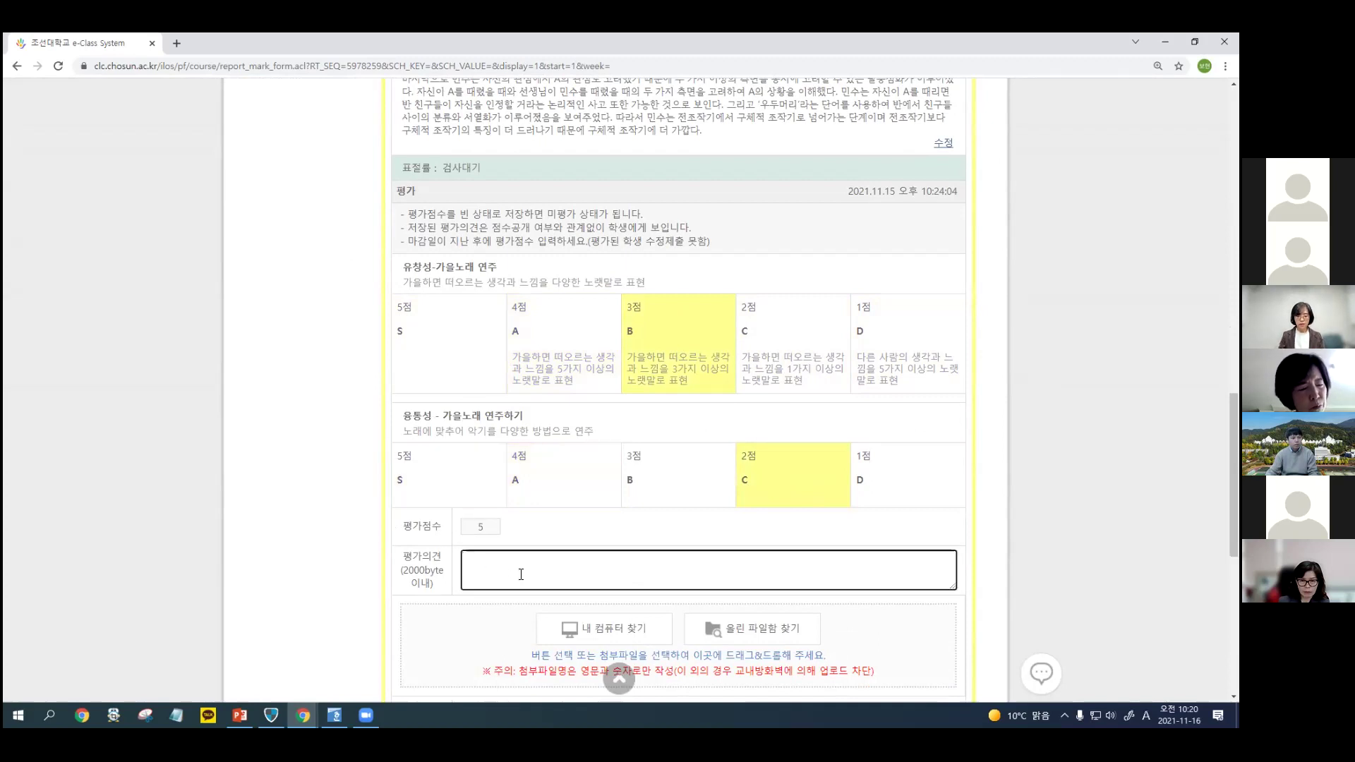
type("tnrhgoTtmqsl")
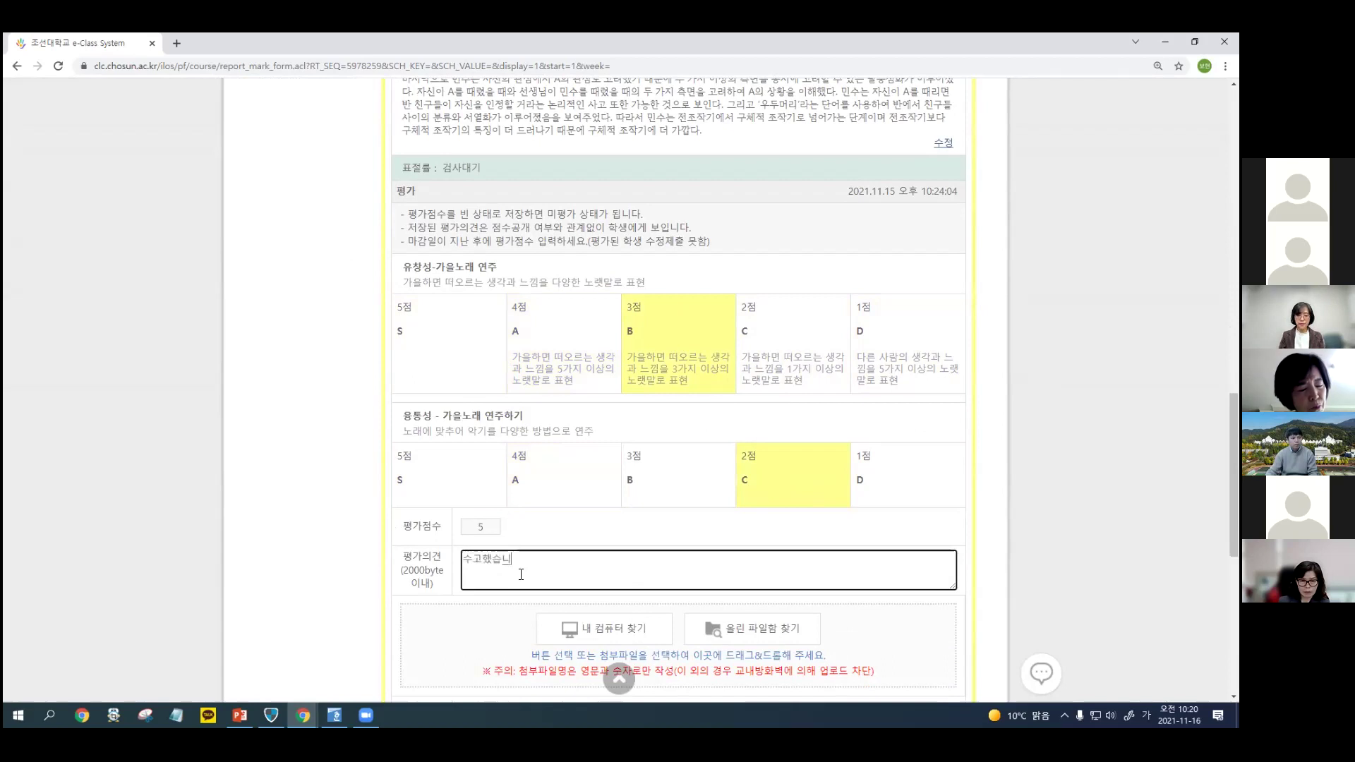
scroll(1032, 536, "down", 3)
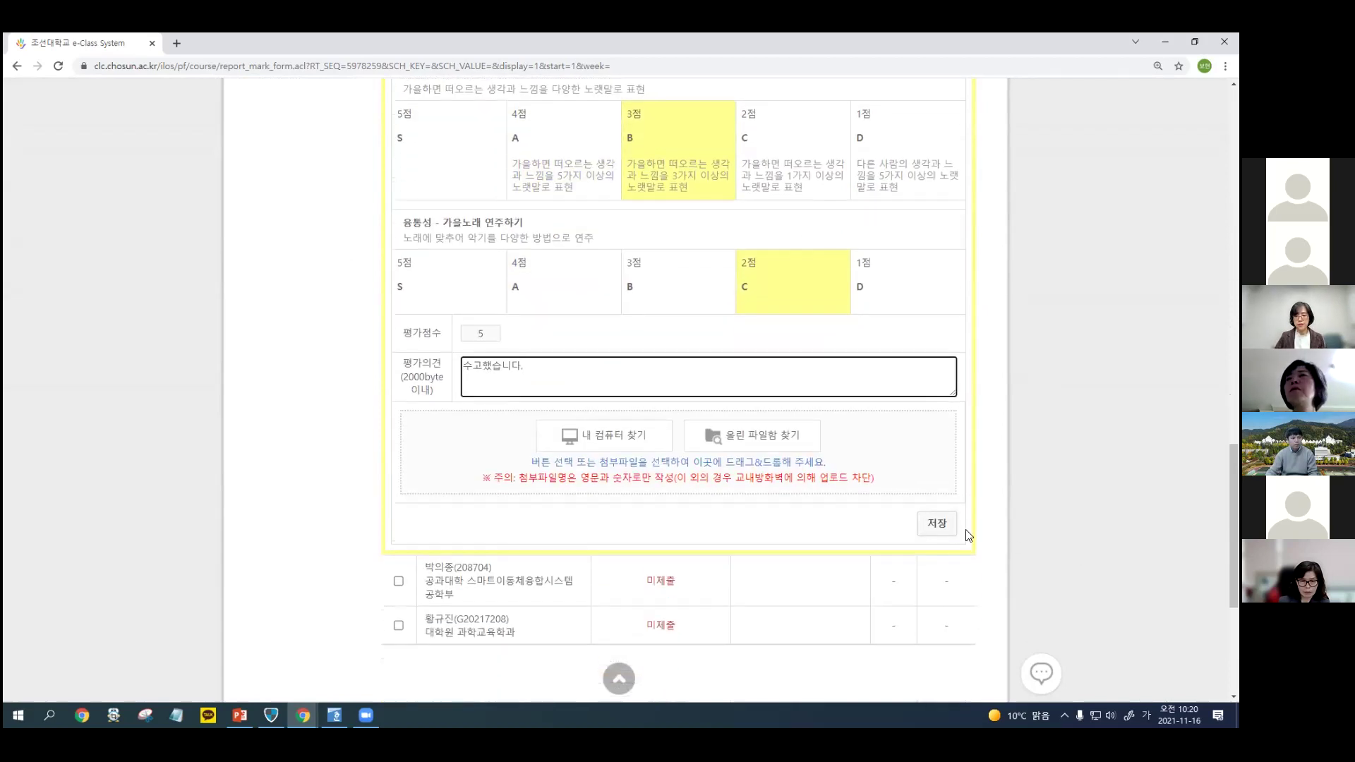
left_click(945, 526)
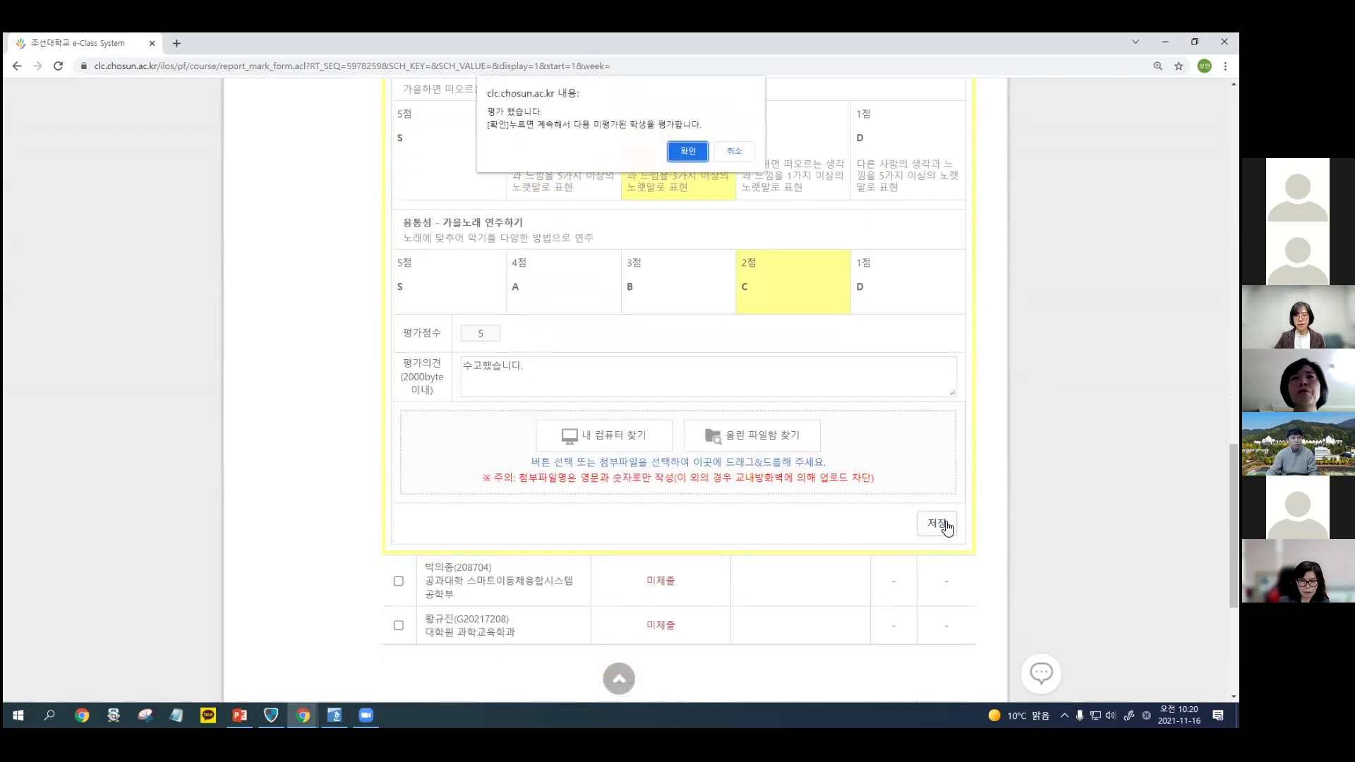
left_click(690, 151)
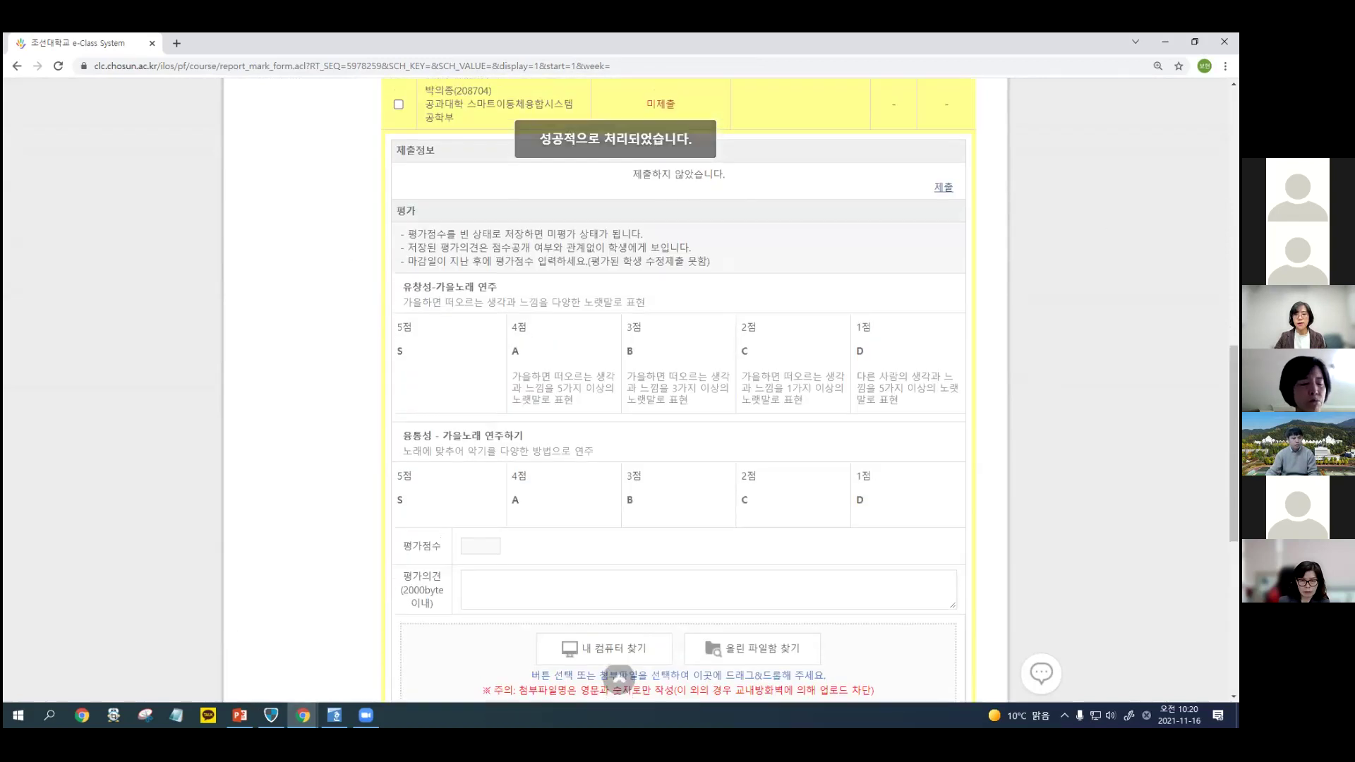
Review the assignment's score statistics and return to the course lists on the e-Class main page.
scroll(678, 388, "up", 5)
scroll(678, 388, "up", 5)
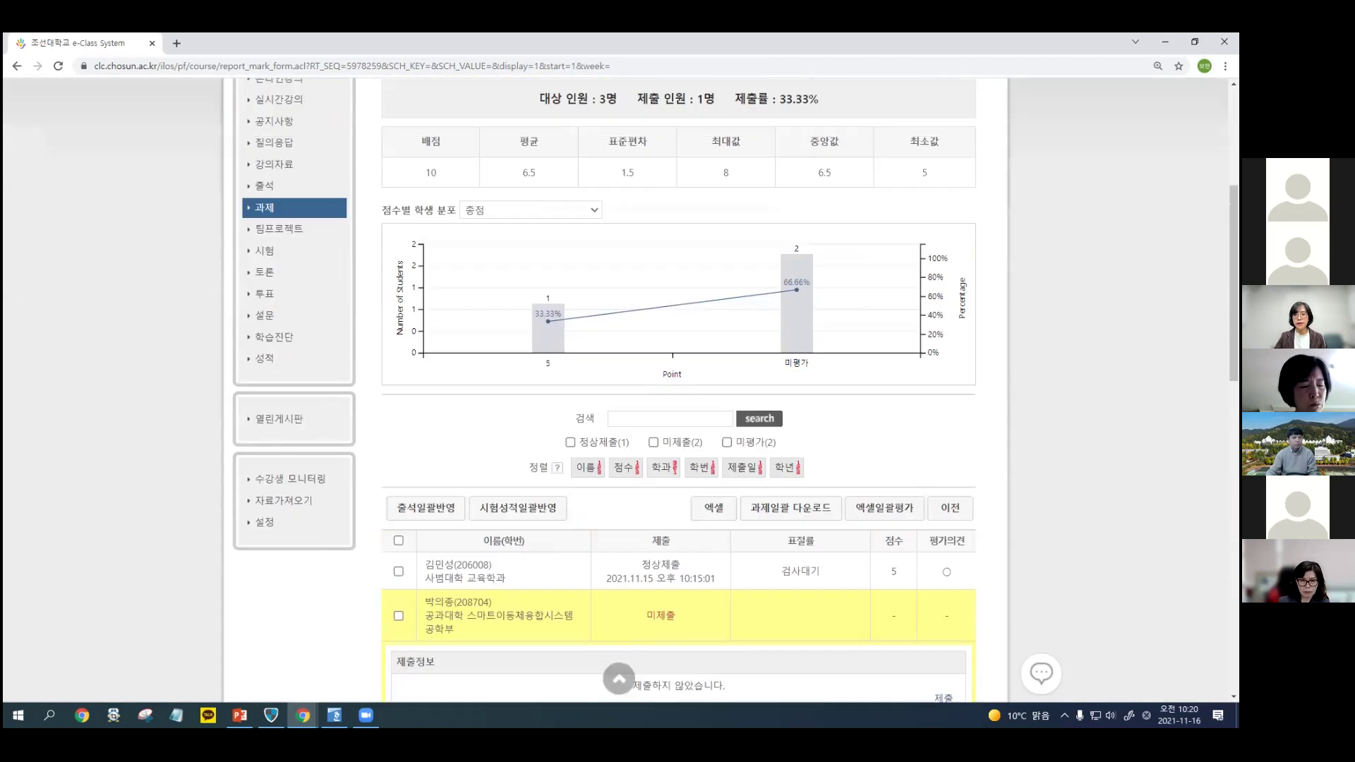
scroll(619, 678, "down", 4)
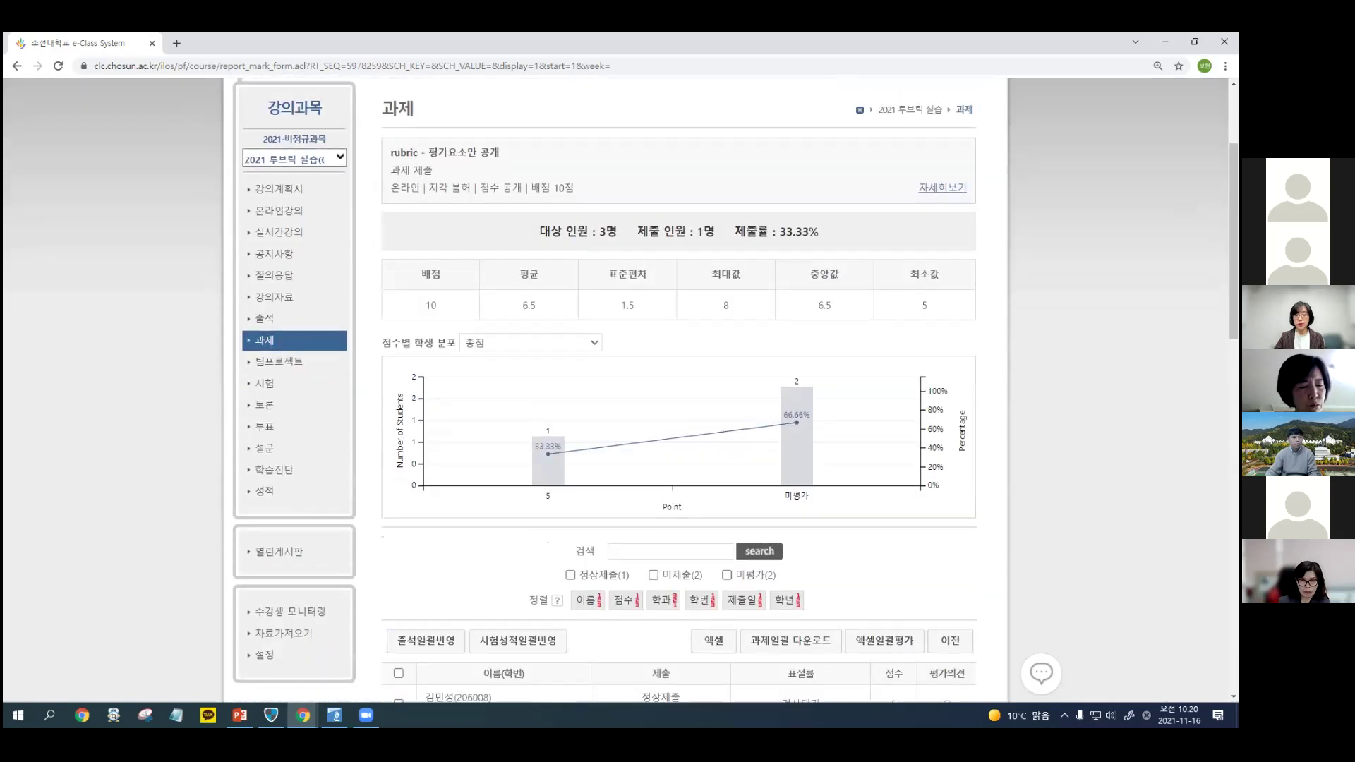
scroll(619, 679, "up", 5)
scroll(619, 678, "up", 1)
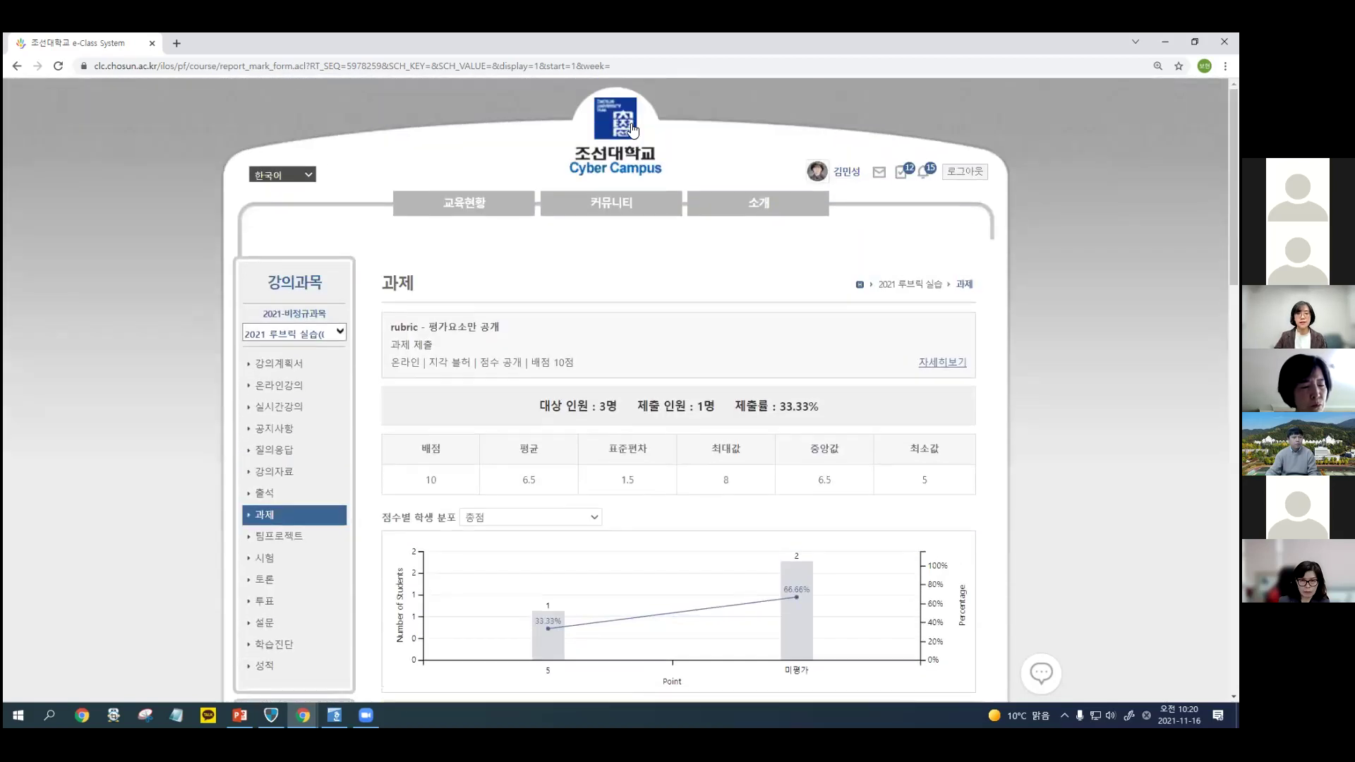
left_click(621, 127)
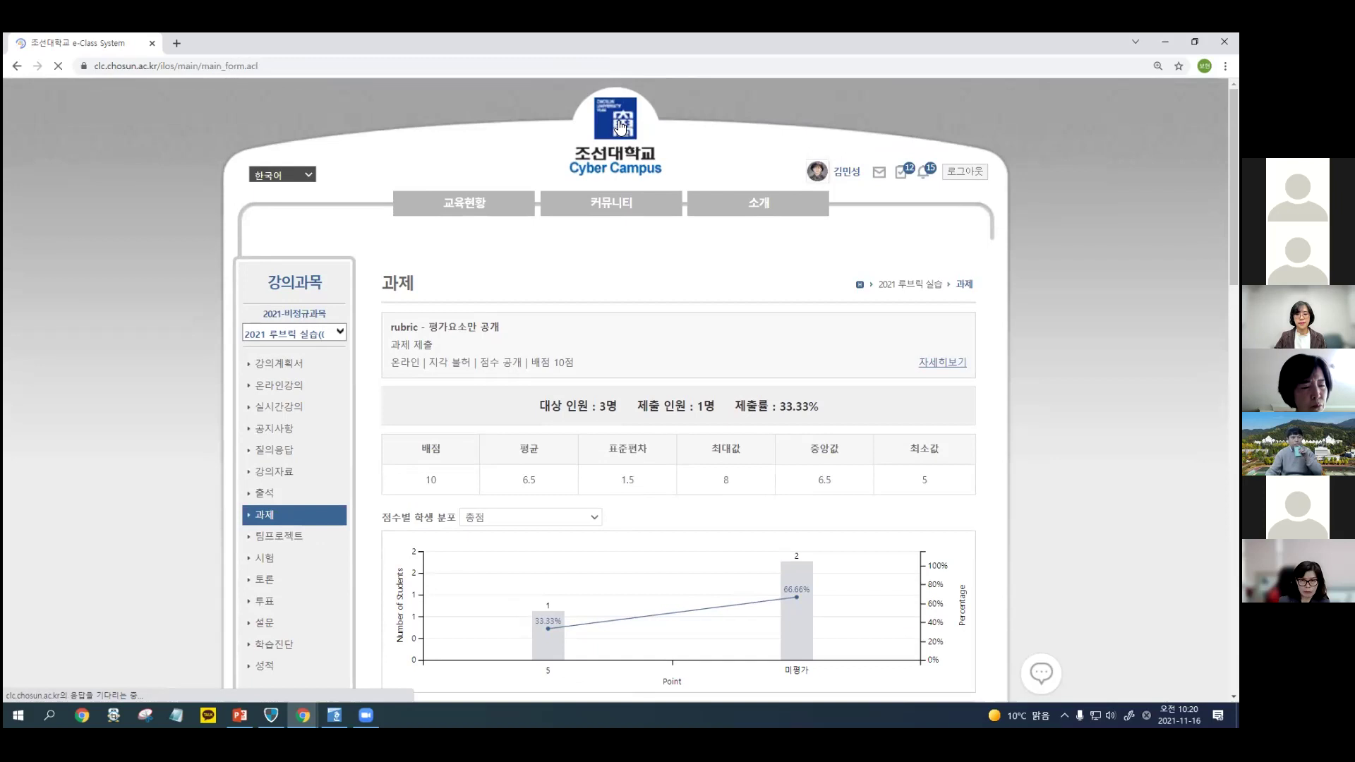
scroll(1044, 366, "down", 4)
scroll(520, 579, "down", 3)
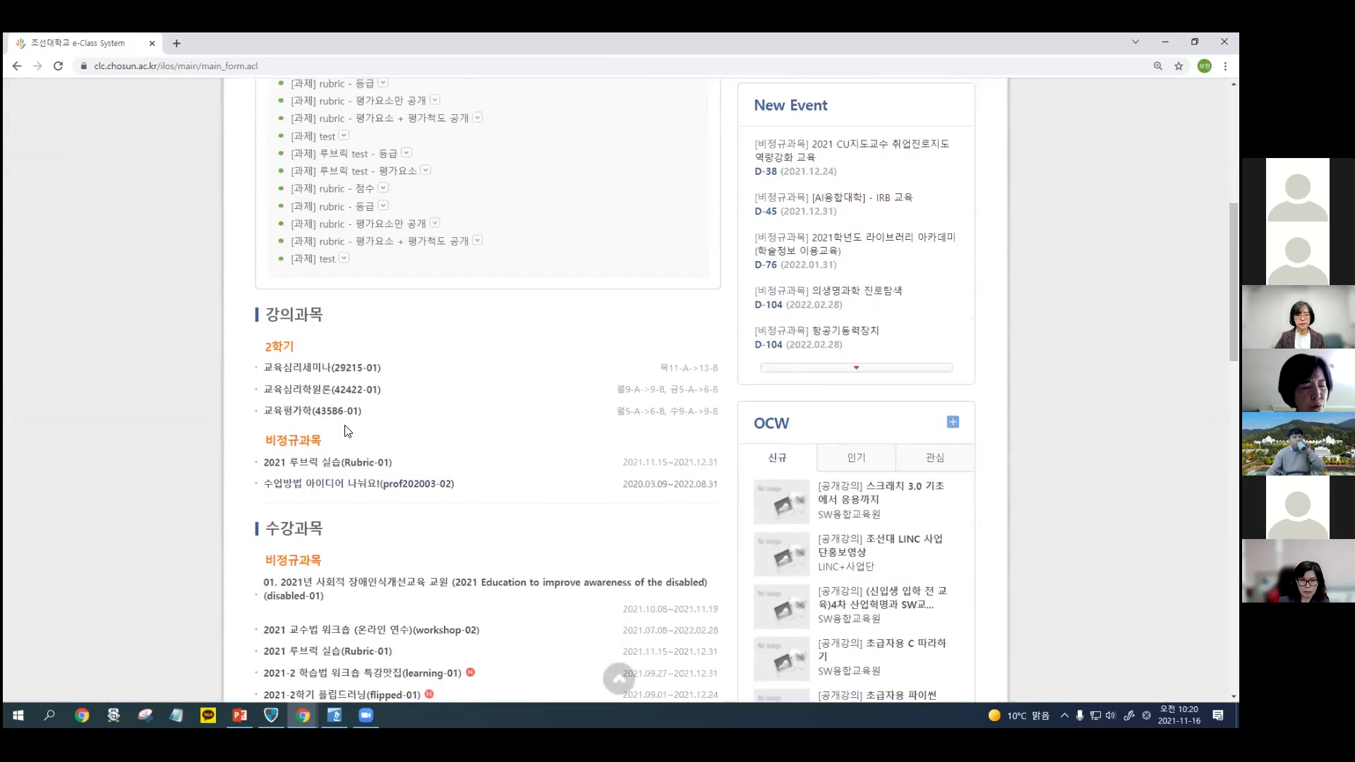
left_click(329, 465)
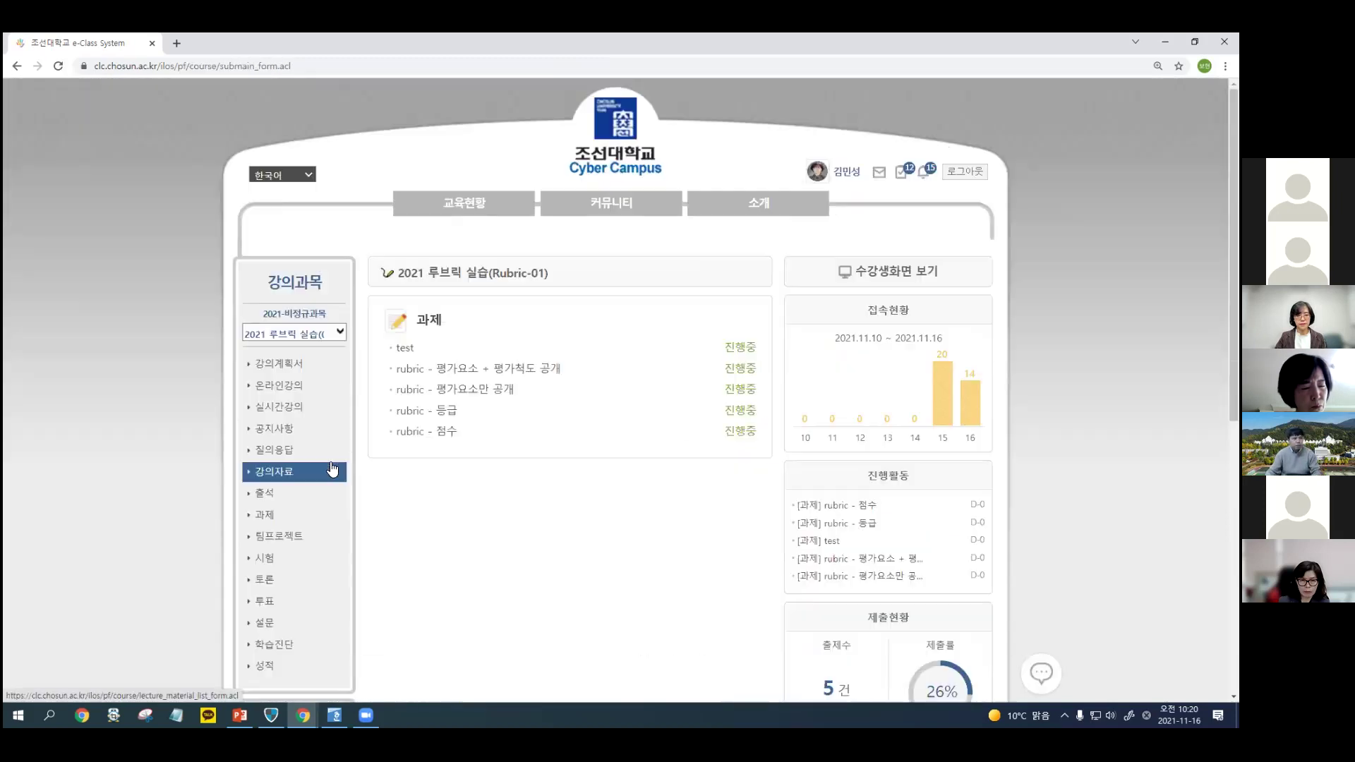
left_click(424, 430)
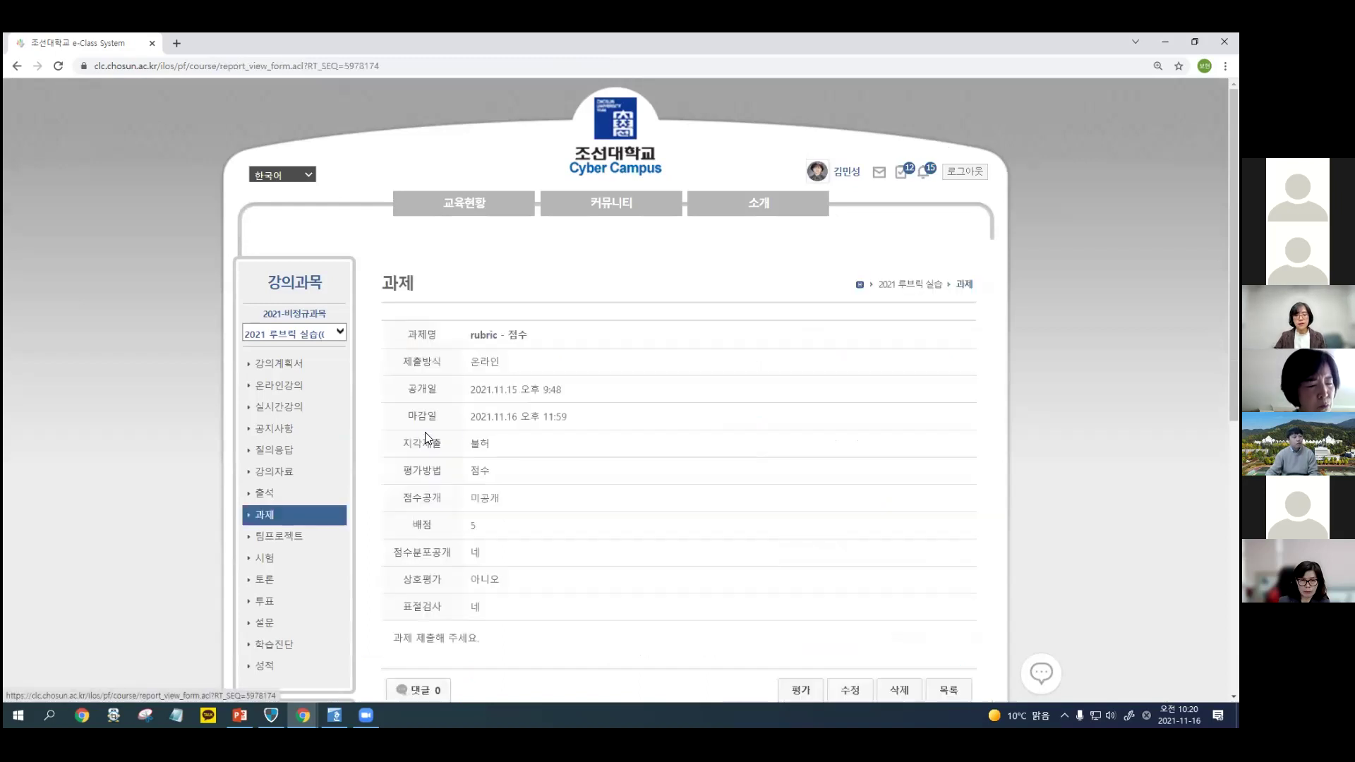
scroll(424, 432, "down", 3)
scroll(645, 417, "up", 5)
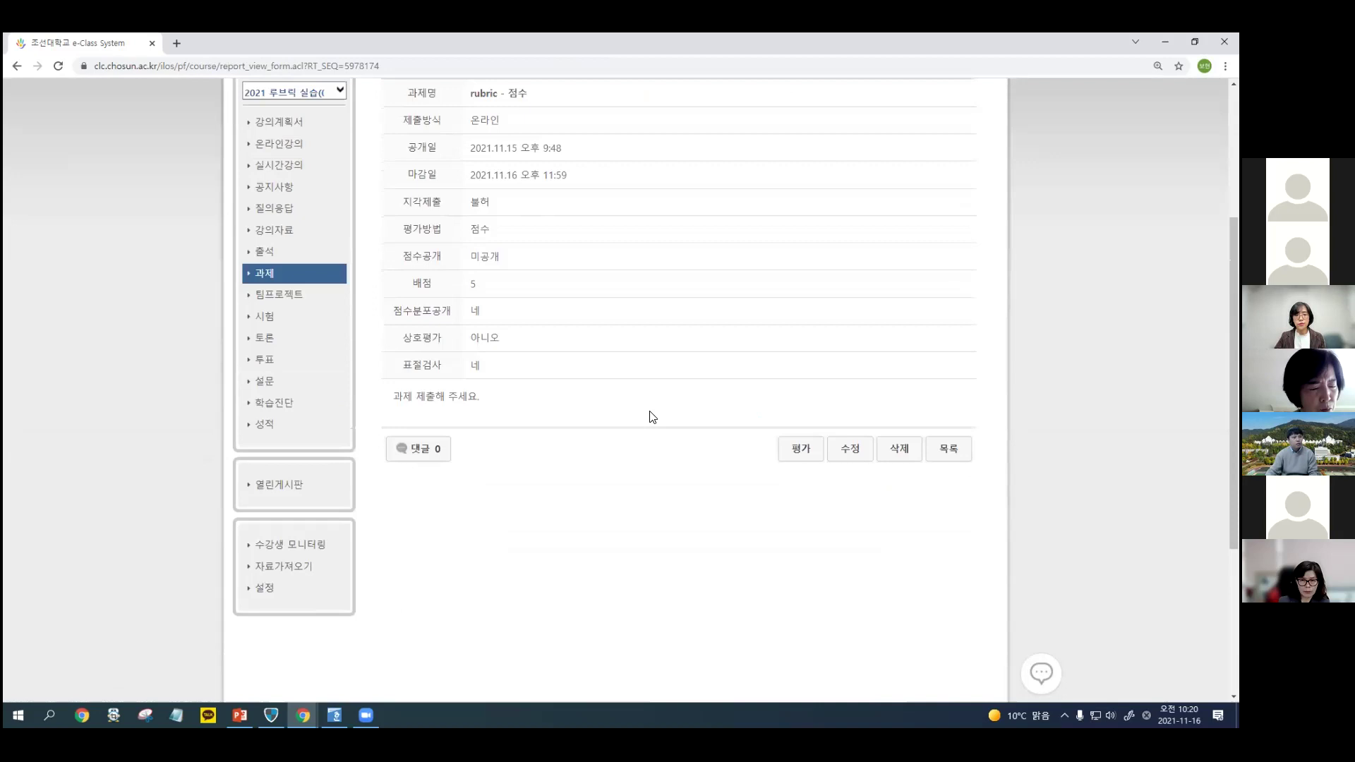
left_click(624, 134)
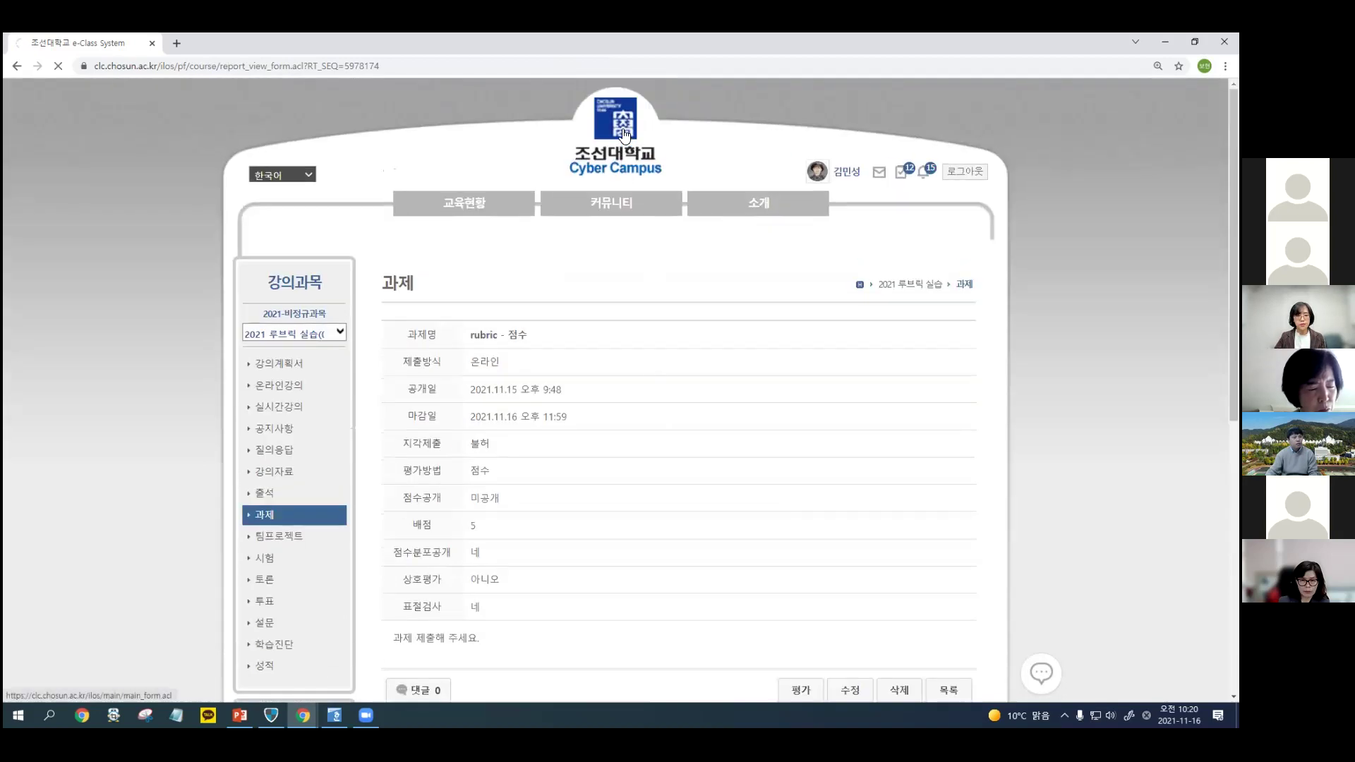
scroll(387, 442, "down", 10)
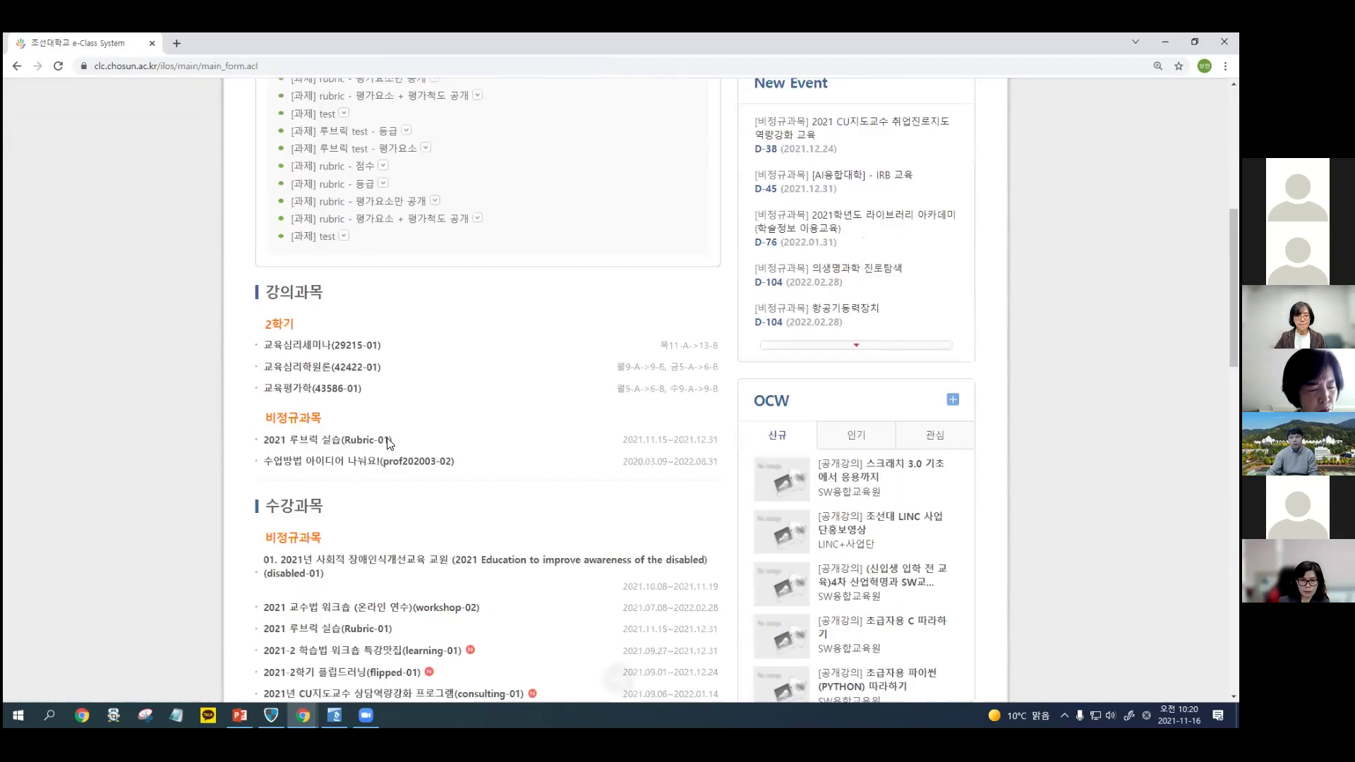
scroll(387, 442, "down", 3)
Open "rubric - 점수" in the 수강과목 course "2021 루브릭 실습(Rubric-01)" and highlight the 표절률 value and the submitted text.
left_click(351, 395)
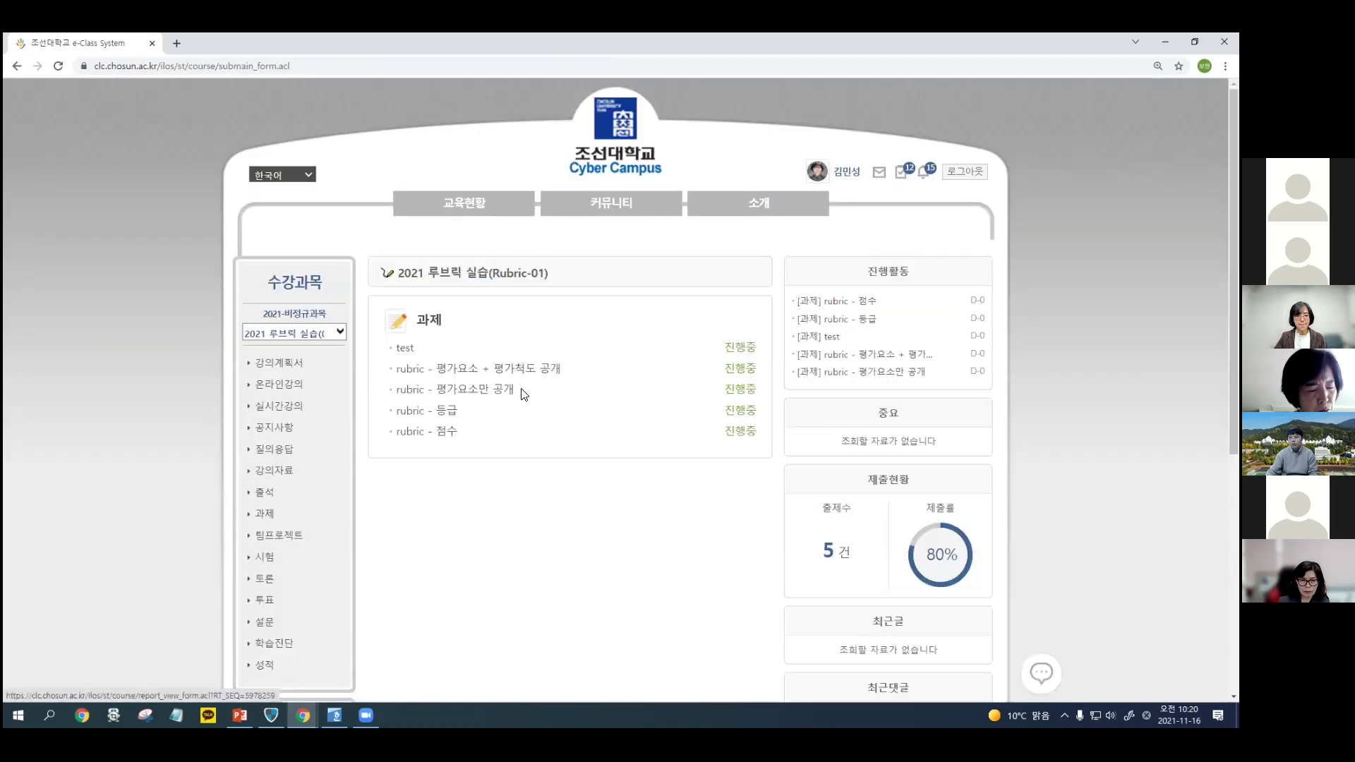
left_click(449, 433)
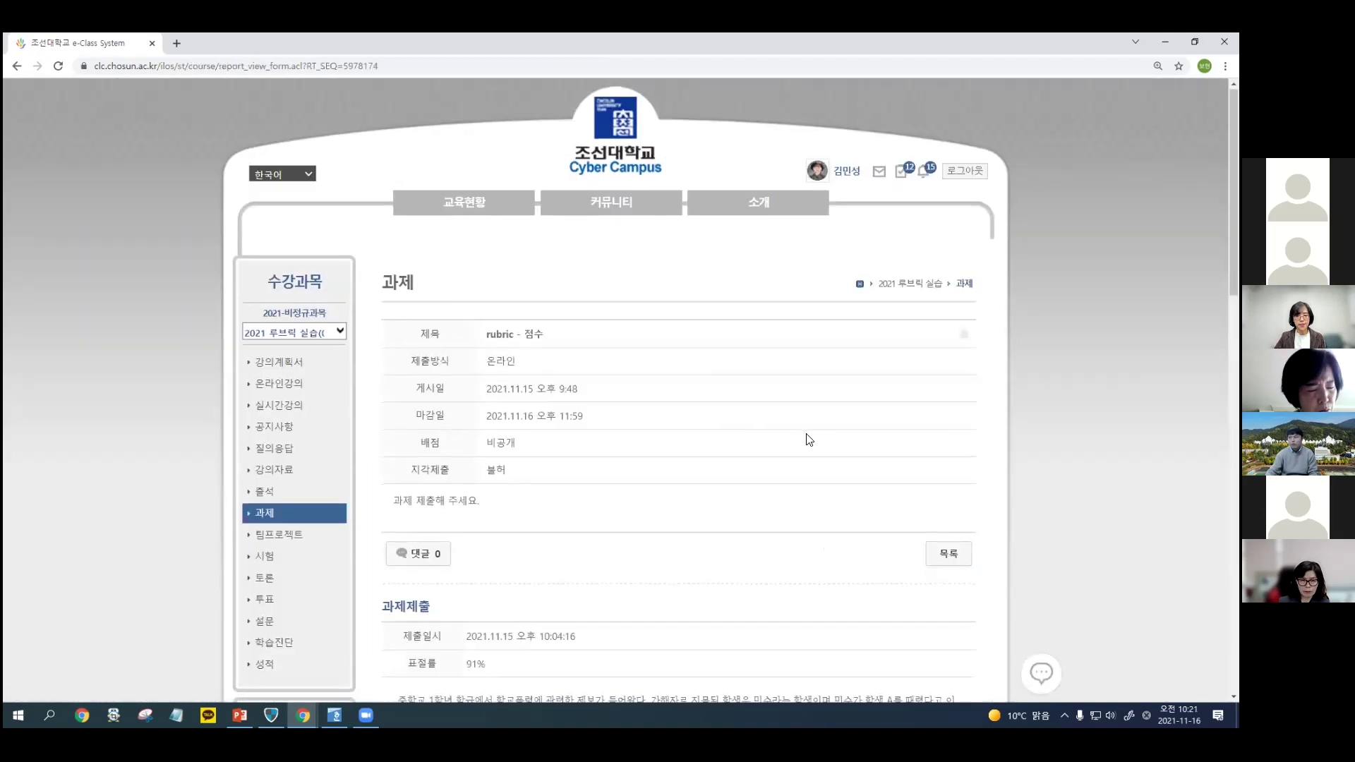
scroll(809, 440, "down", 9)
scroll(791, 411, "up", 5)
scroll(792, 410, "down", 2)
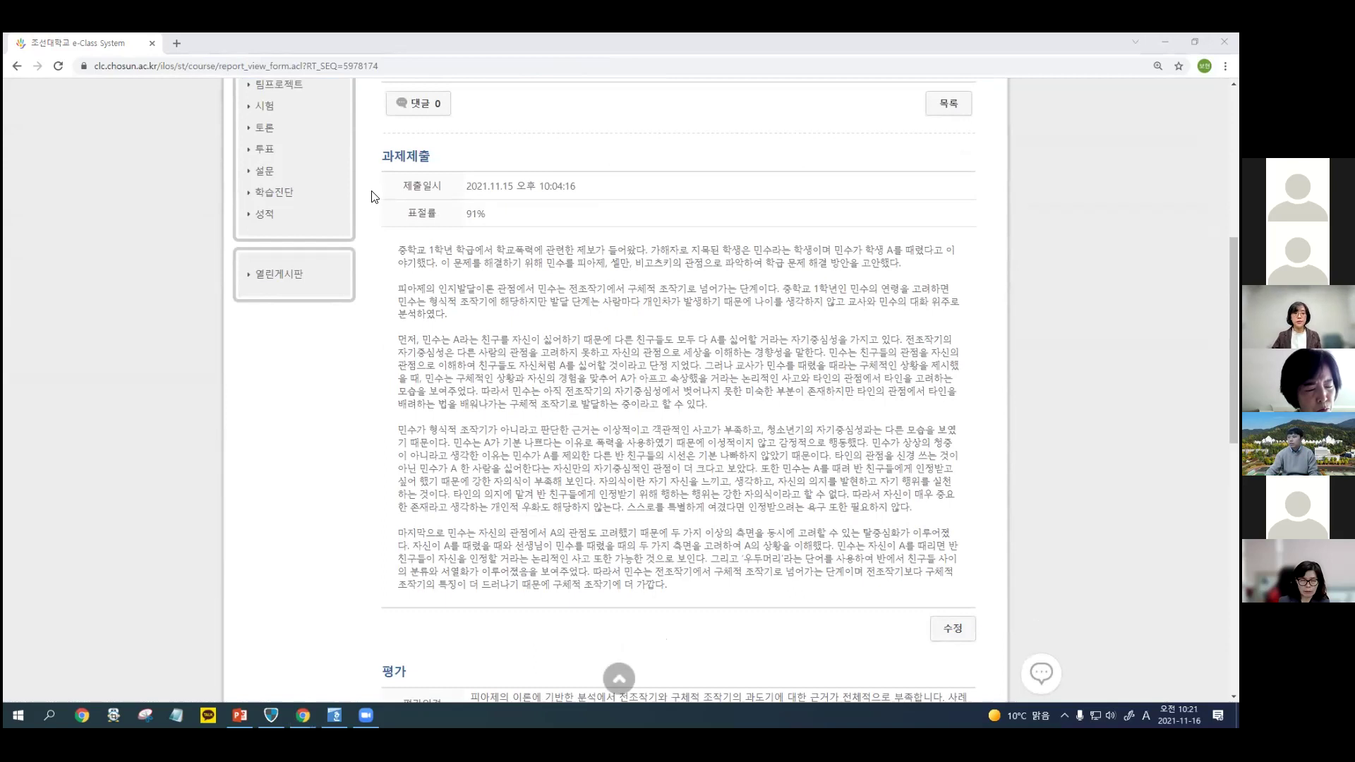
left_click_drag(452, 225, 667, 585)
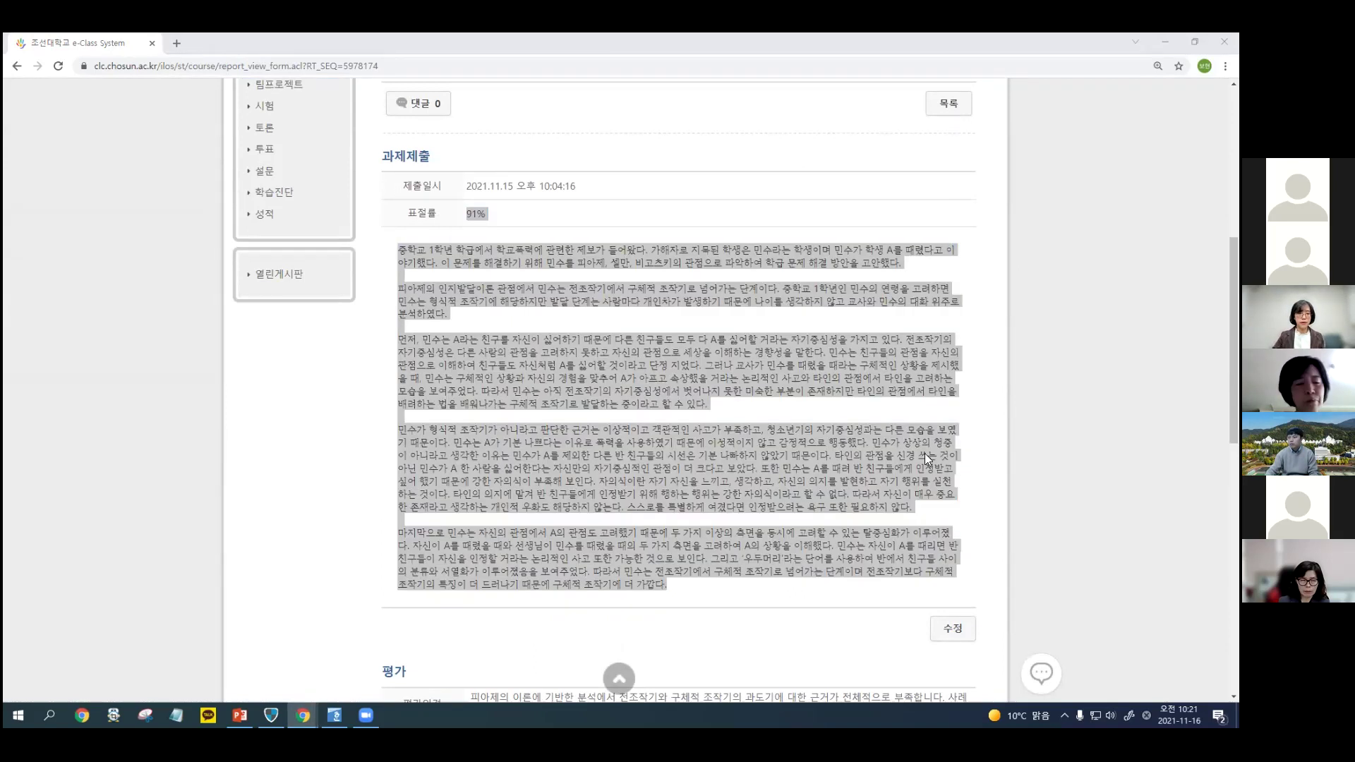
left_click(539, 260)
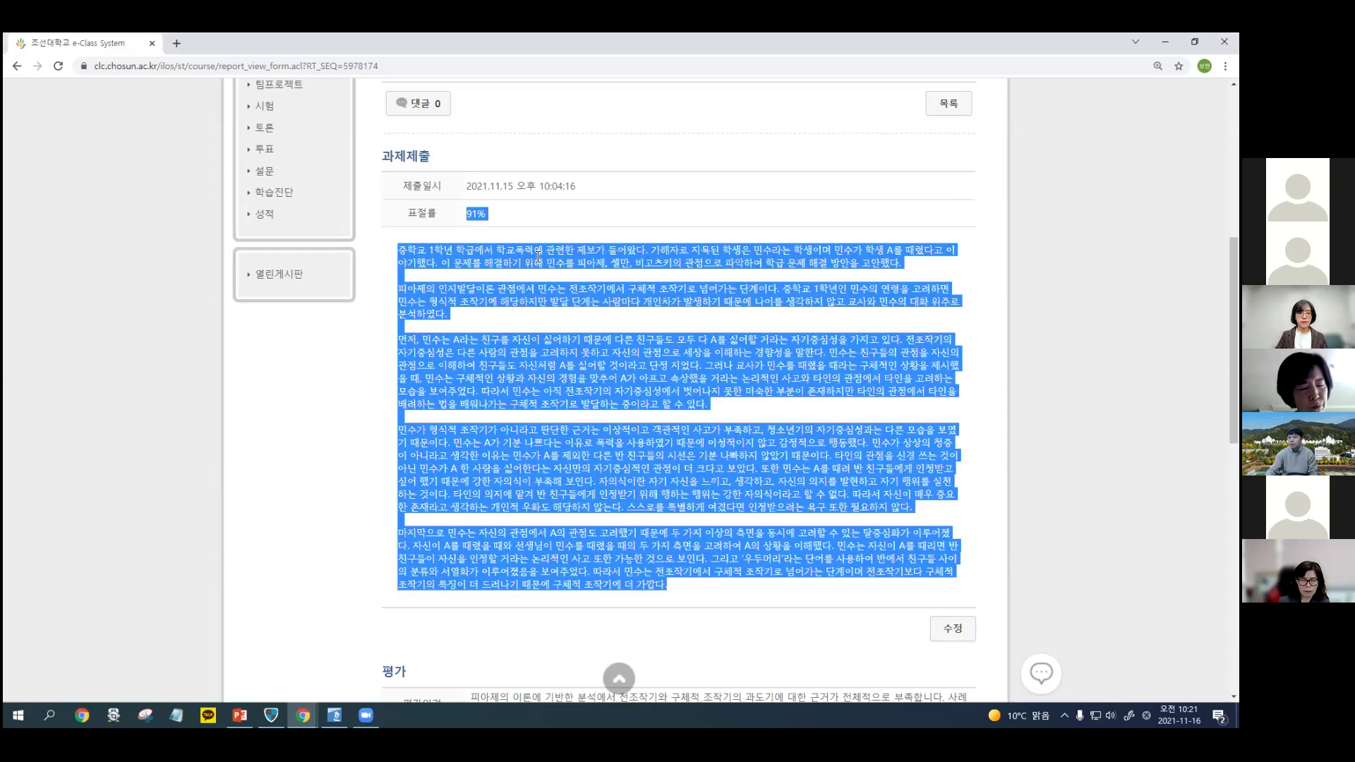
Clear the text highlight and frame the 표절률 row and the 점수 분포 section of "rubric - 점수" with rectangles.
left_click(527, 213)
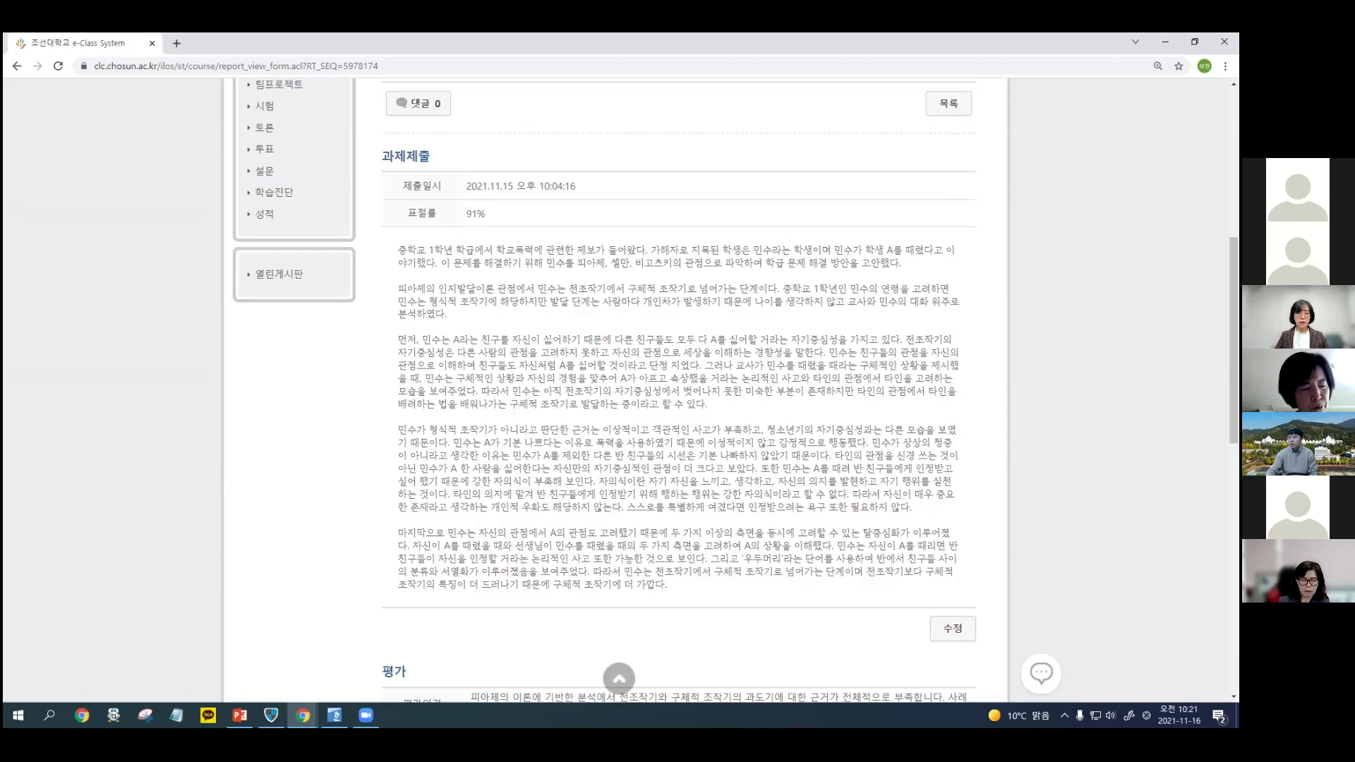
left_click_drag(396, 200, 497, 237)
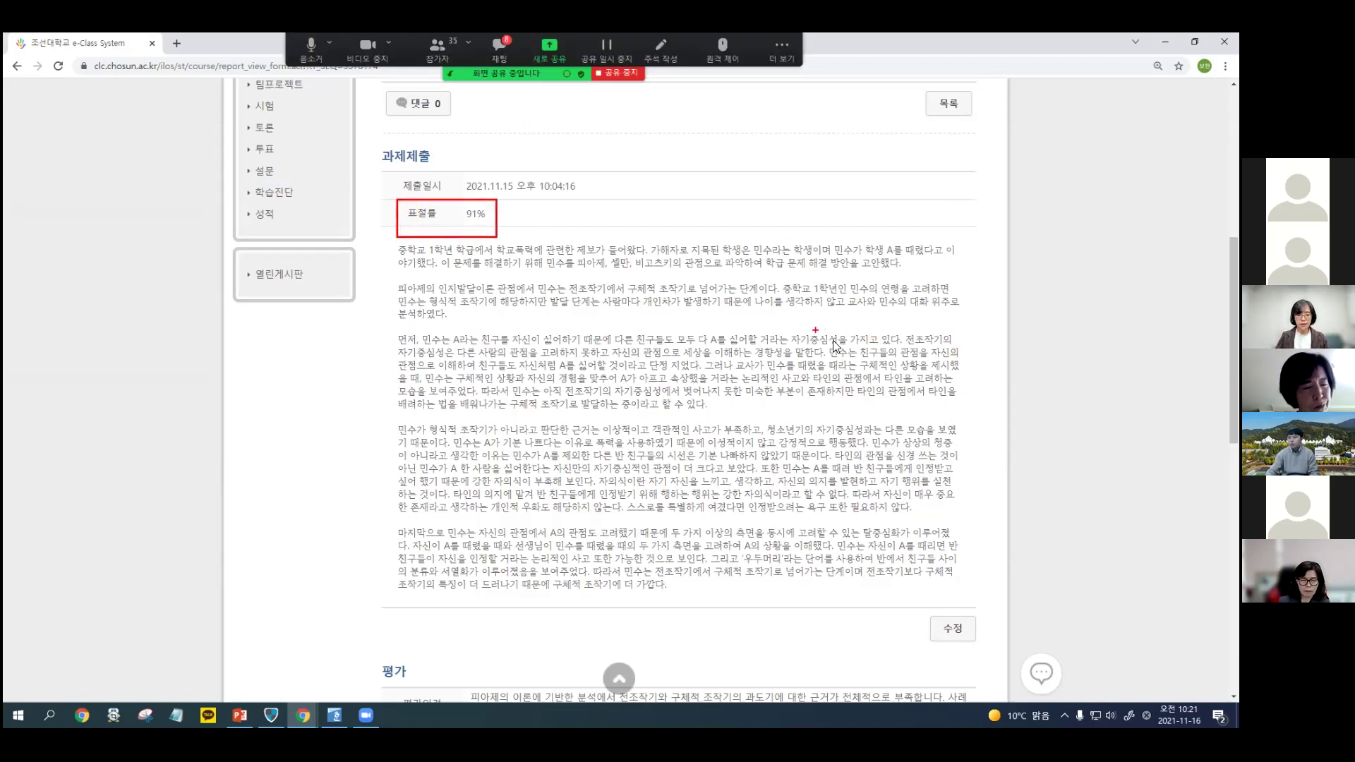
scroll(832, 342, "down", 6)
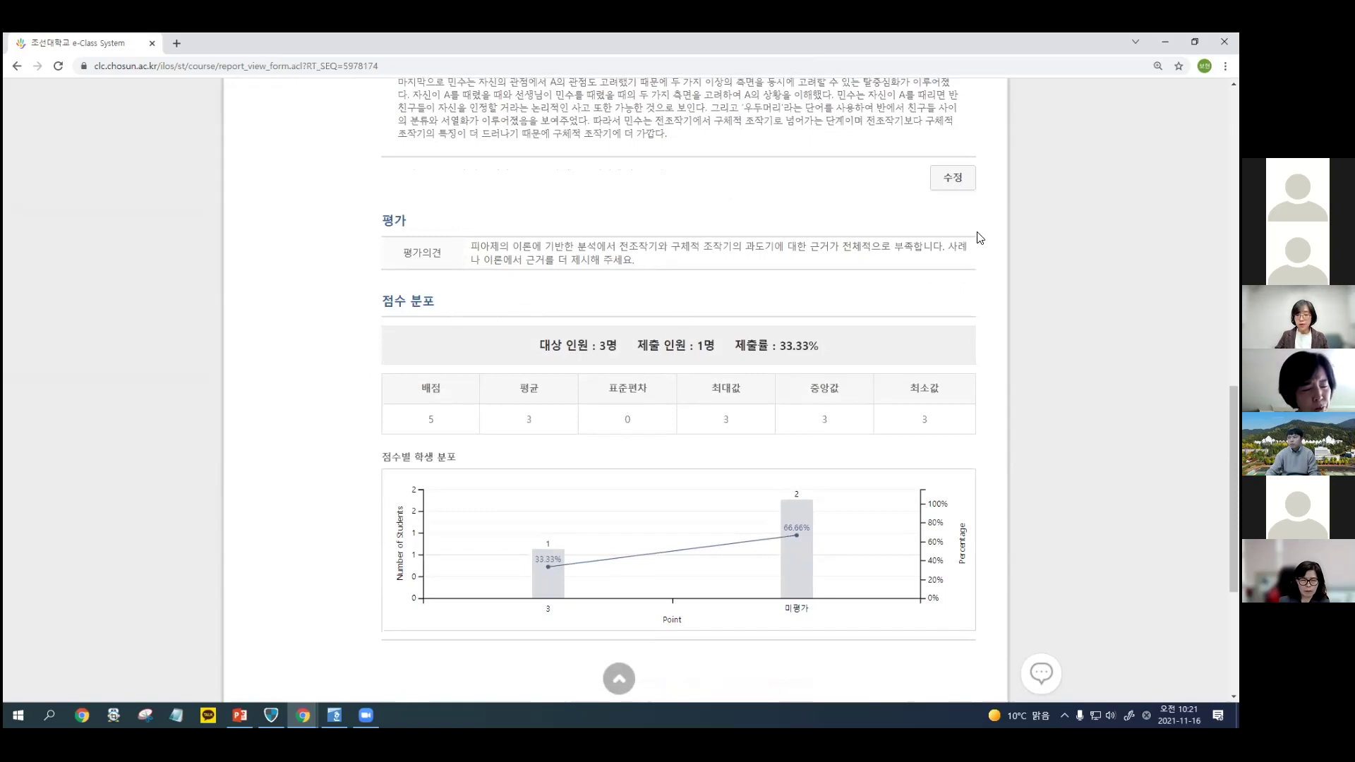
scroll(873, 368, "down", 1)
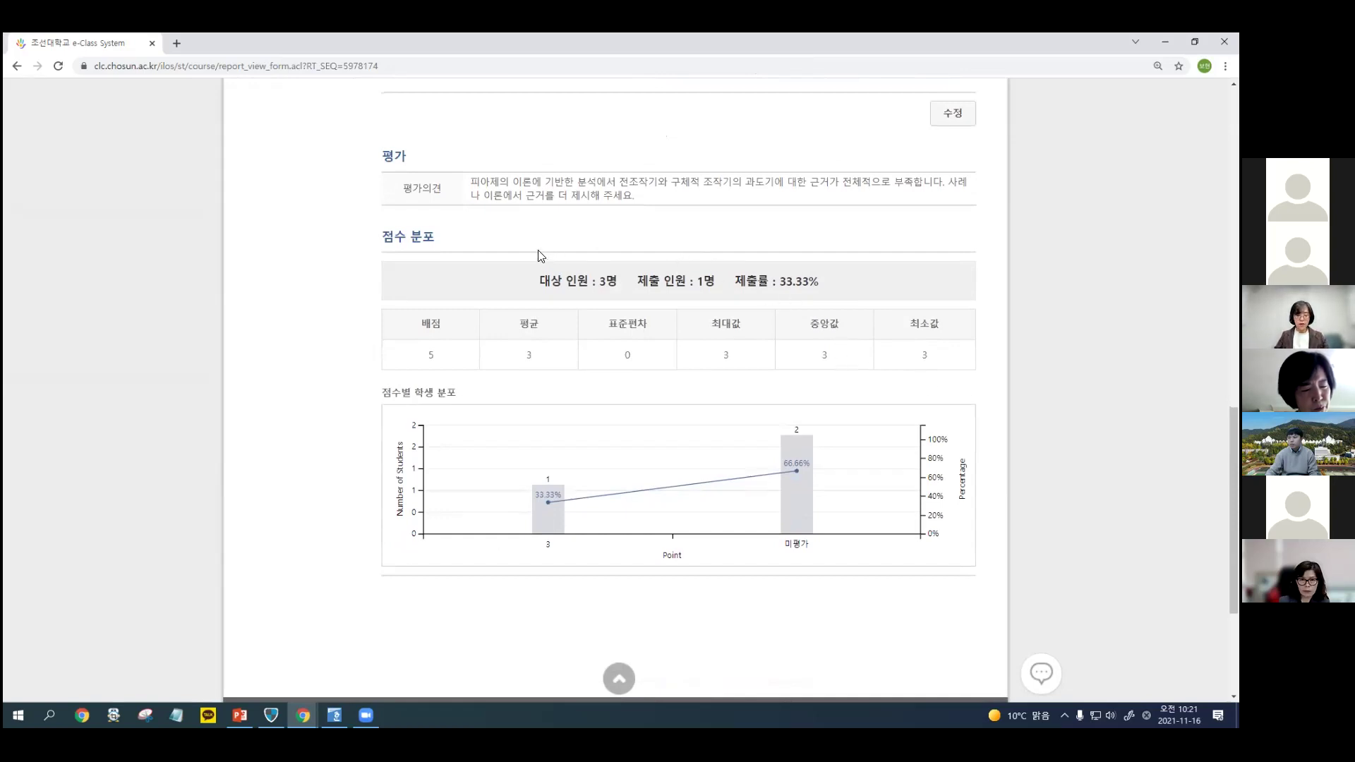
mouse_move(332, 210)
left_mouse_down()
mouse_move(495, 546)
mouse_move(874, 611)
mouse_move(1029, 617)
left_mouse_up()
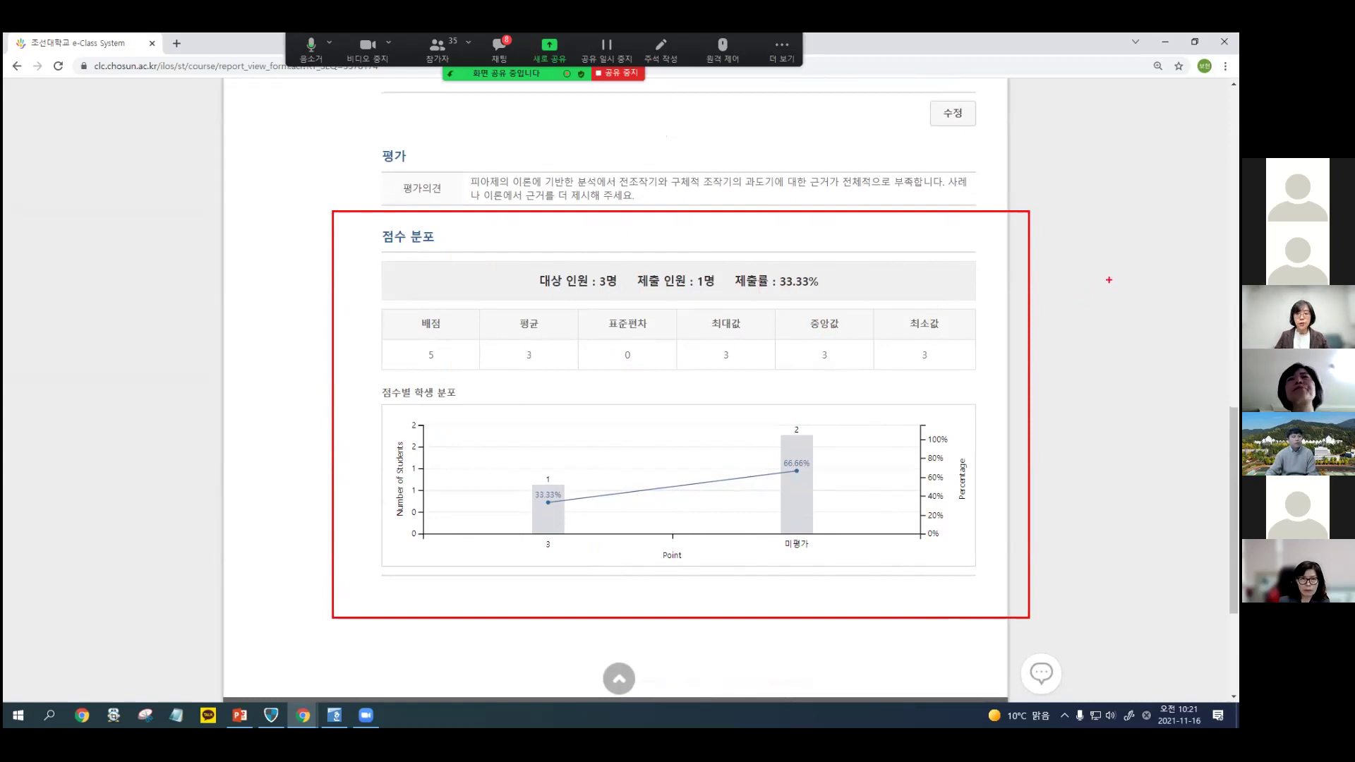
key("Escape")
Return to the assignment list, open "rubric - 등급" and frame its 평가요소 row with a rectangle.
scroll(1067, 265, "up", 2)
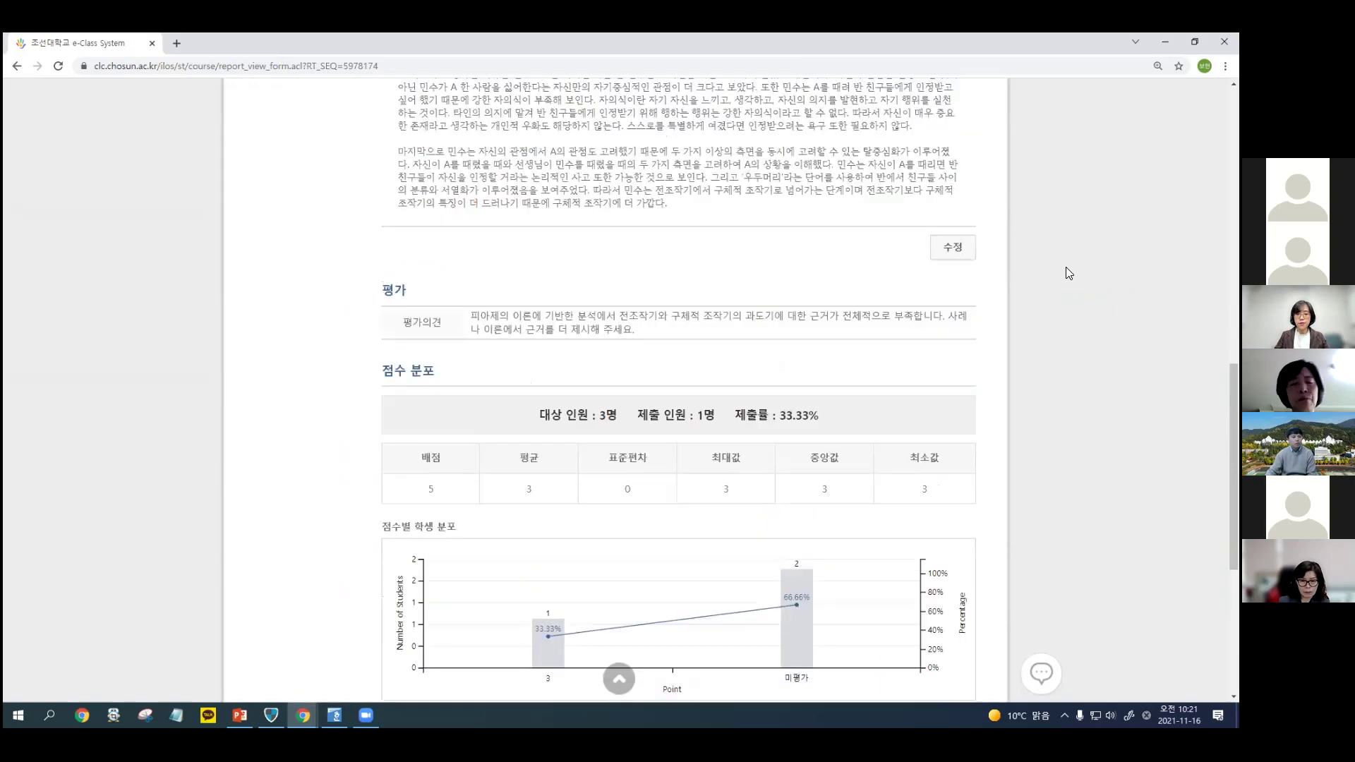
scroll(1066, 267, "up", 9)
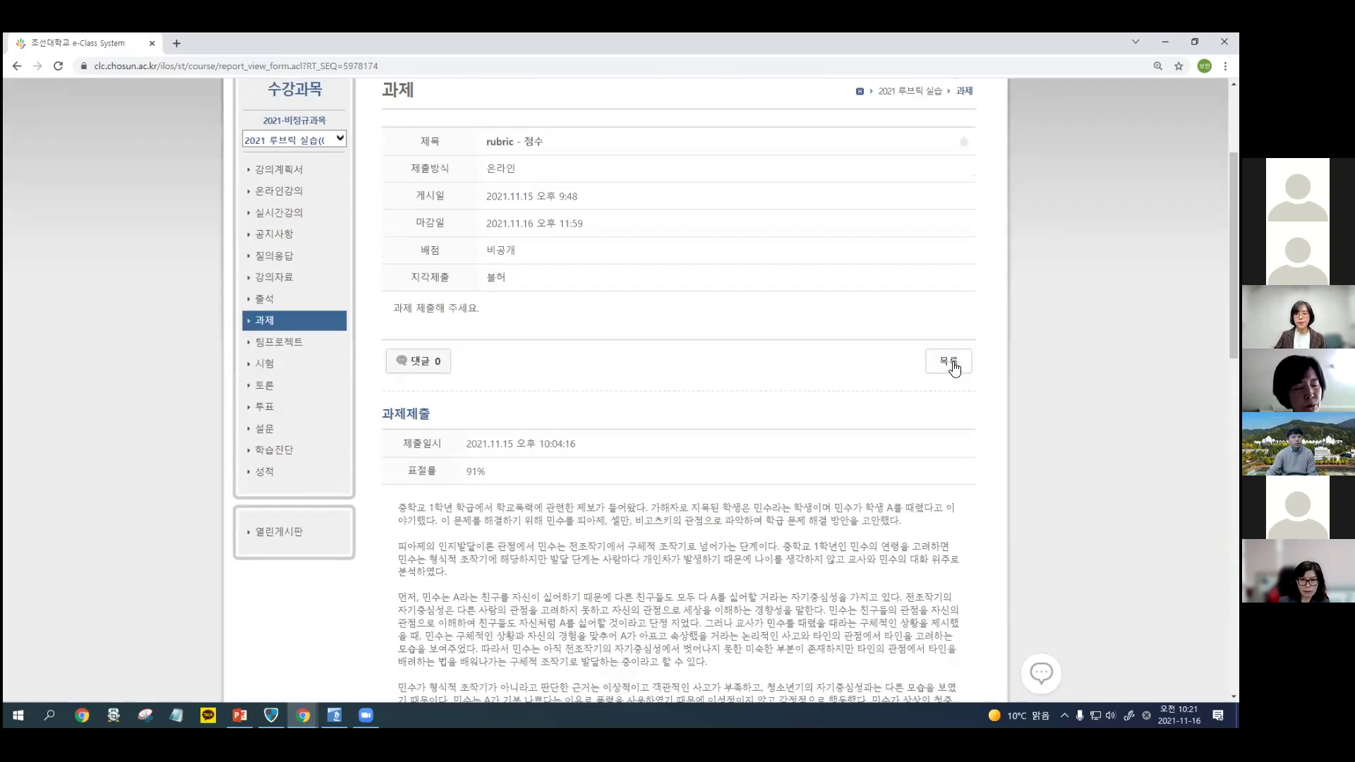
left_click(952, 364)
scroll(988, 367, "down", 2)
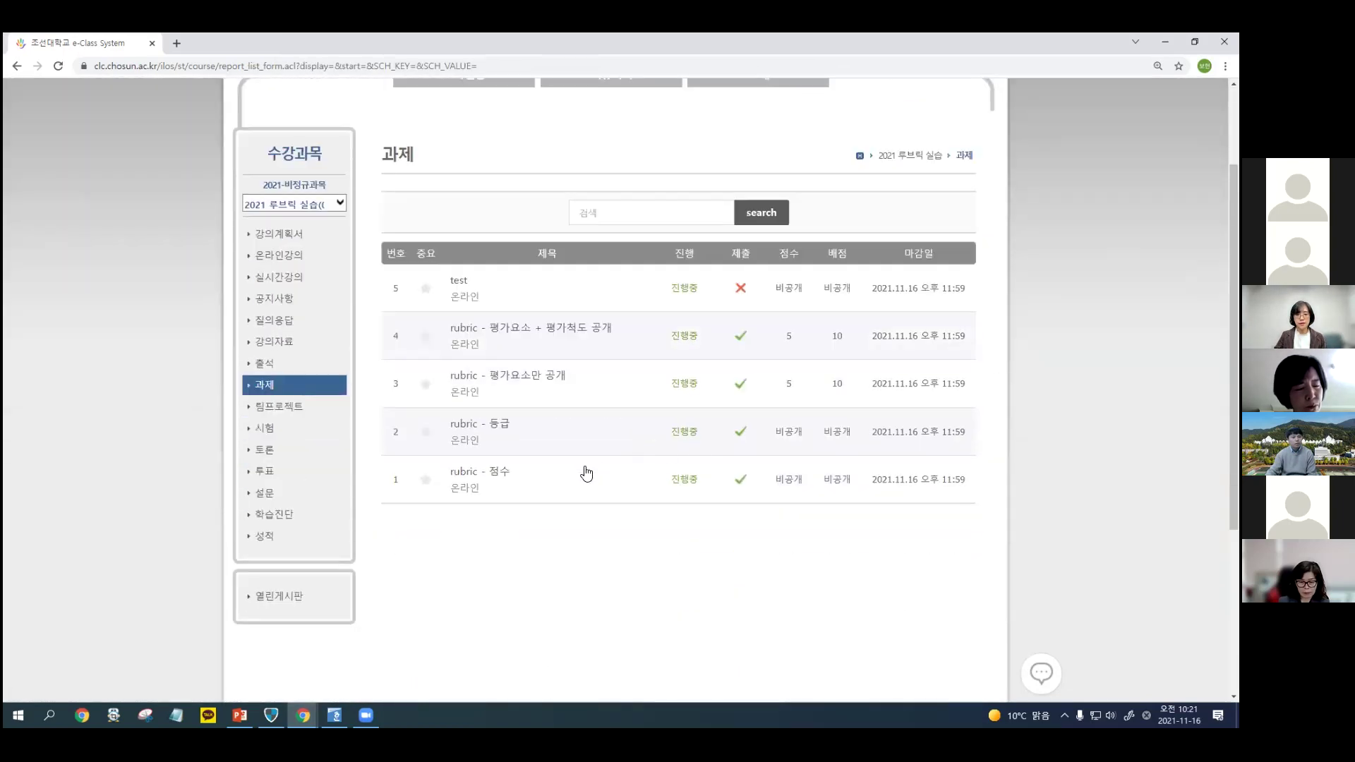
left_click(480, 426)
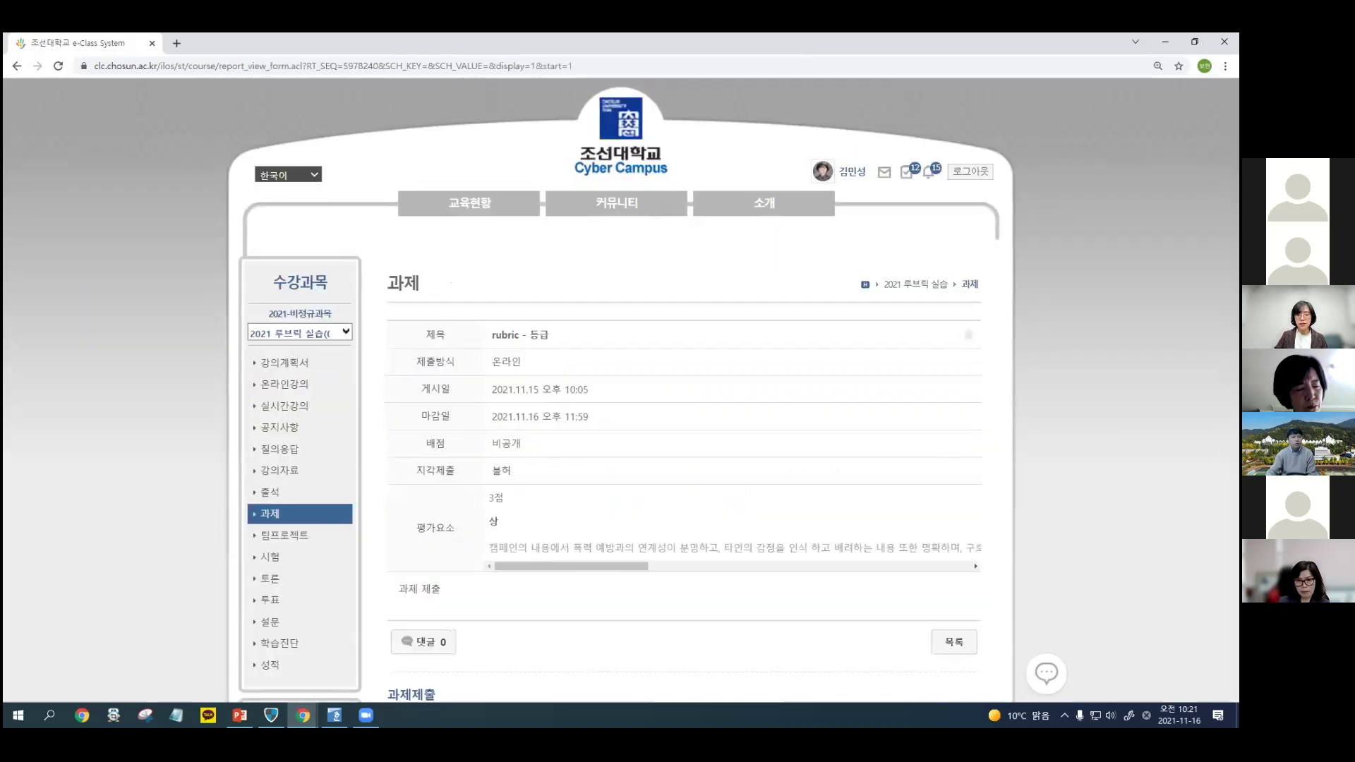
scroll(677, 388, "down", 4)
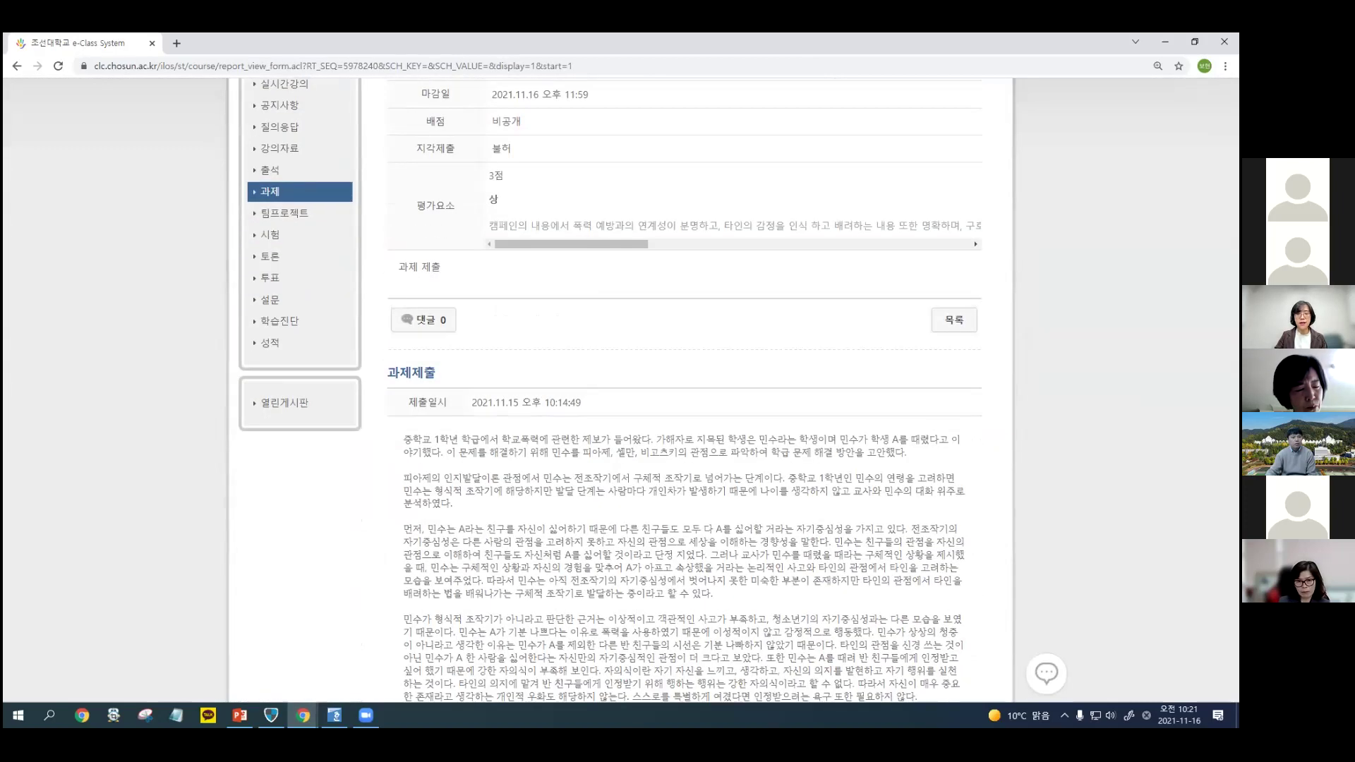
scroll(677, 388, "up", 2)
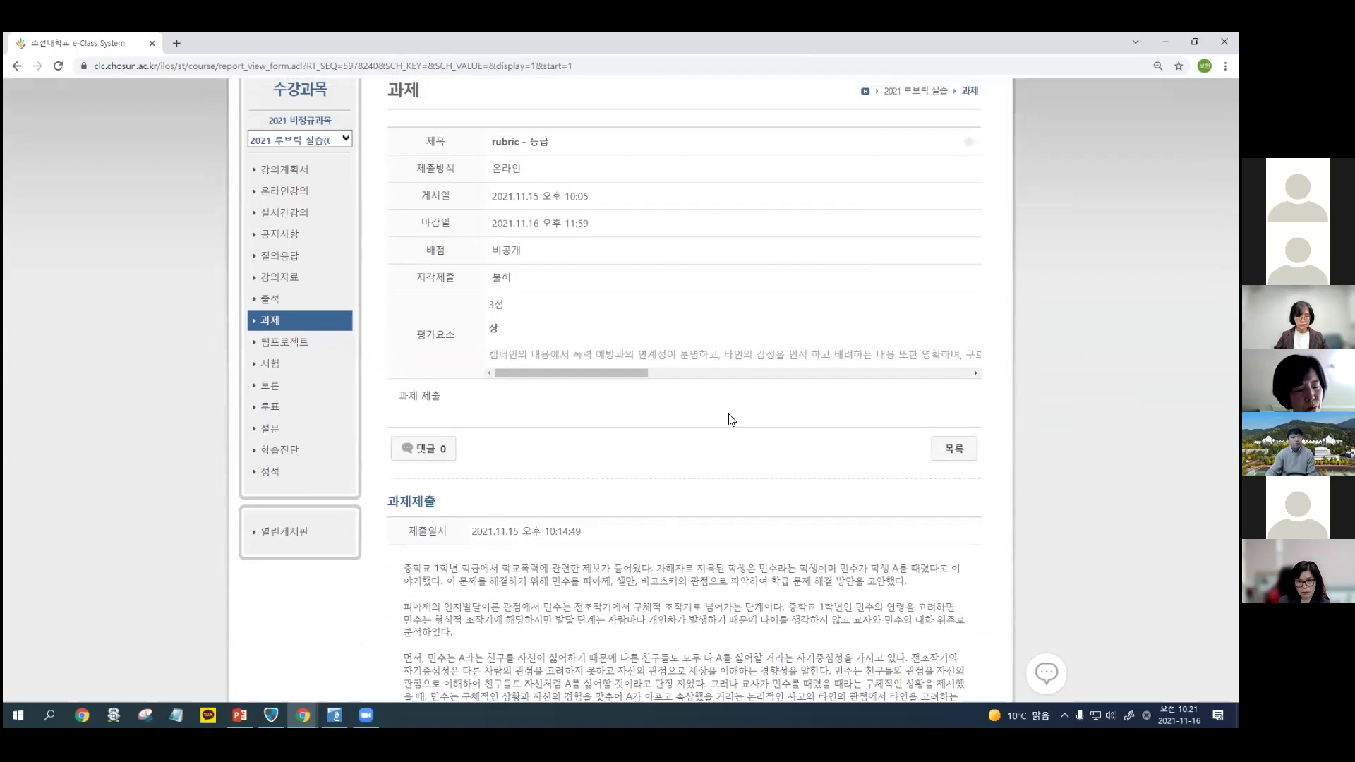
mouse_move(376, 278)
left_mouse_down()
mouse_move(530, 400)
mouse_move(1019, 407)
left_mouse_up()
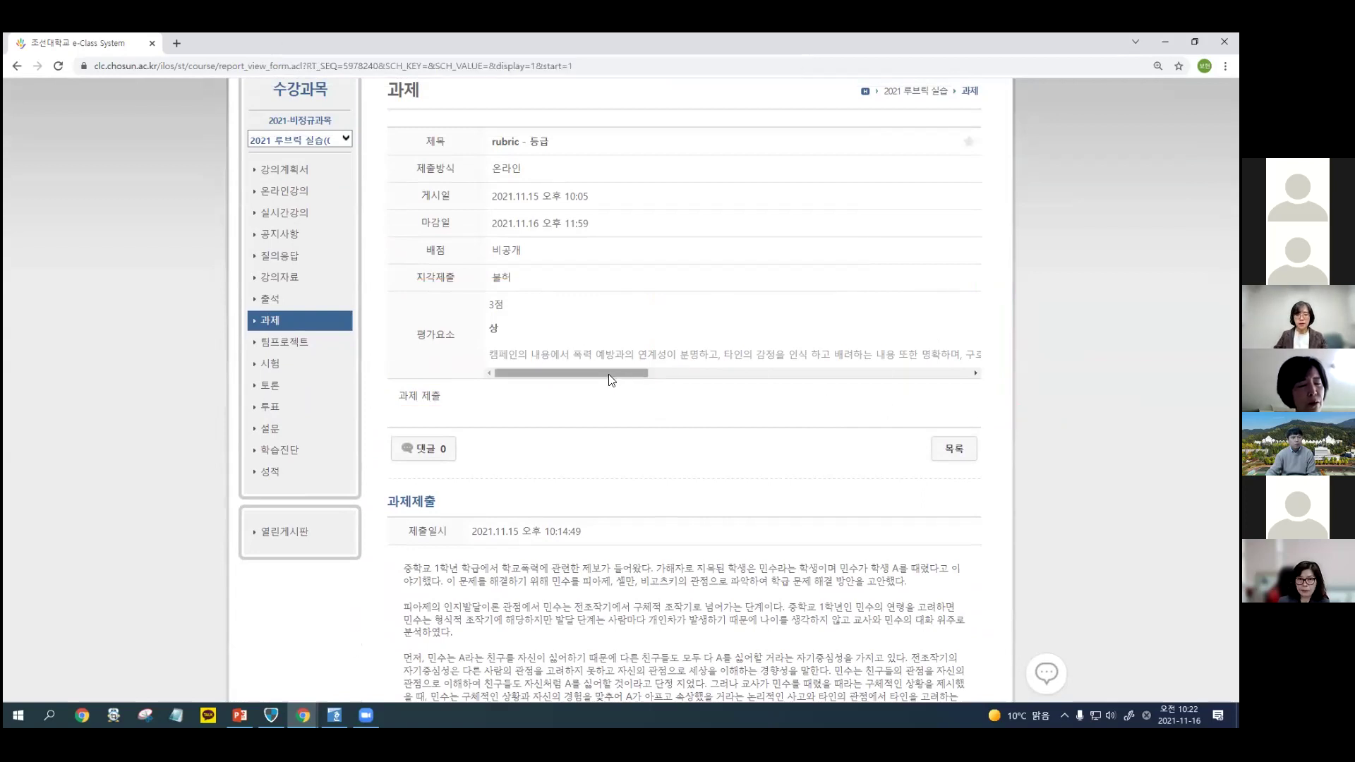
Examine the grade descriptions in the 평가요소 row, the submitted text and the 점수 분포 section of "rubric - 등급".
left_click_drag(569, 373, 820, 369)
scroll(1078, 411, "down", 8)
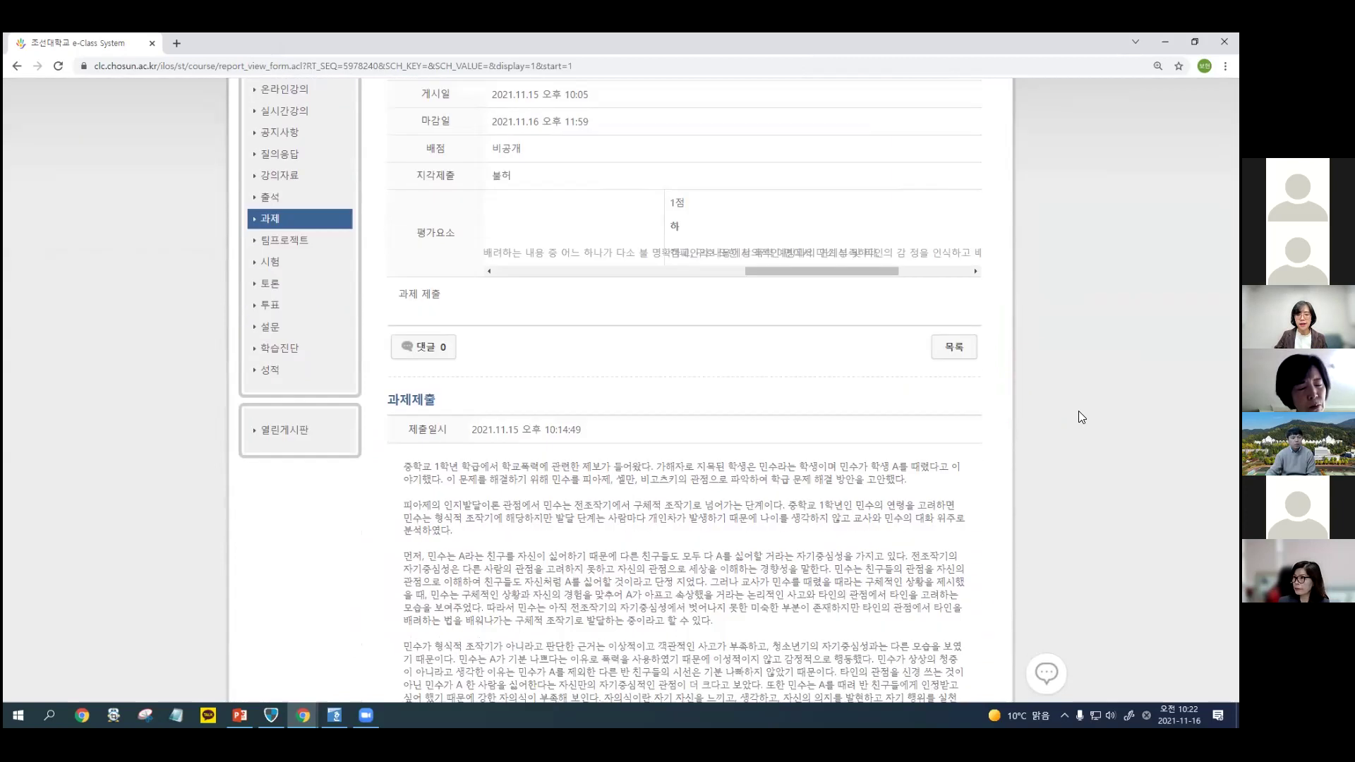
scroll(1067, 397, "down", 3)
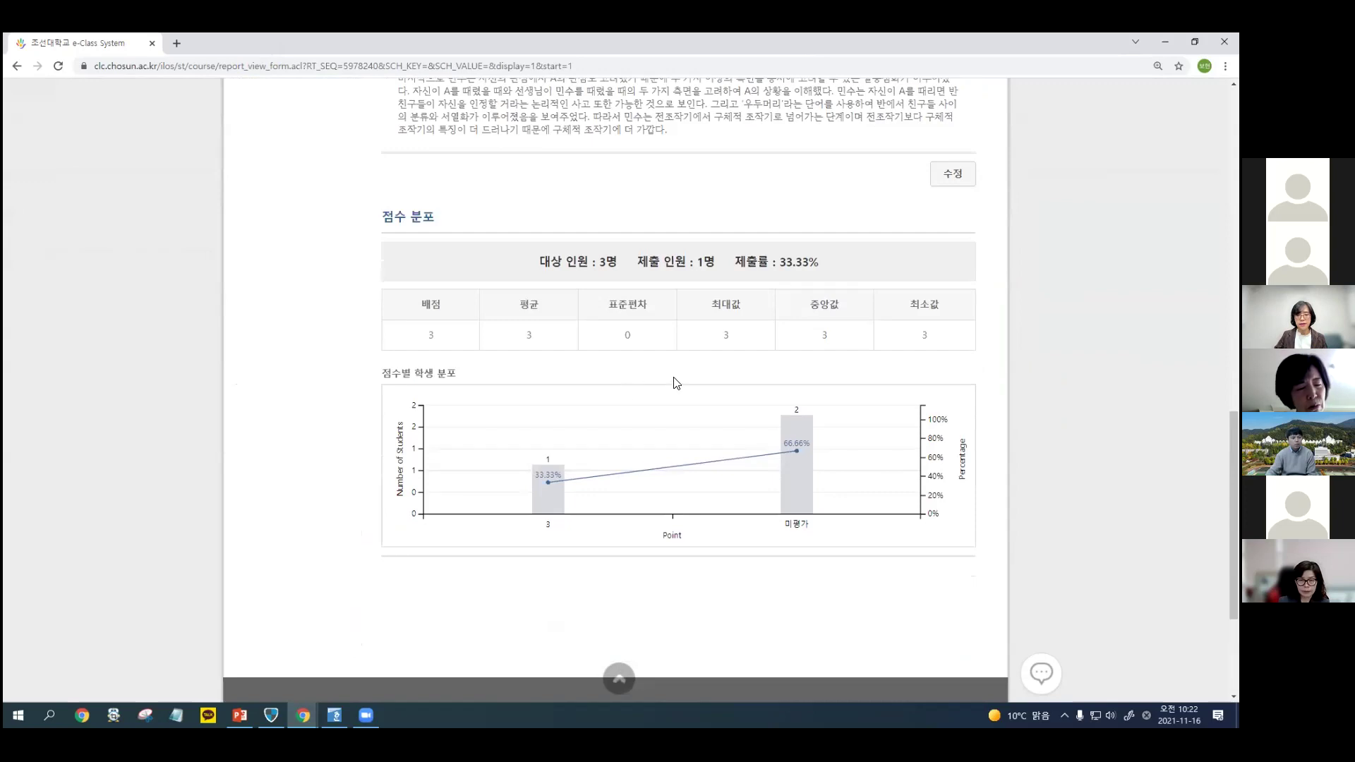
scroll(675, 380, "up", 15)
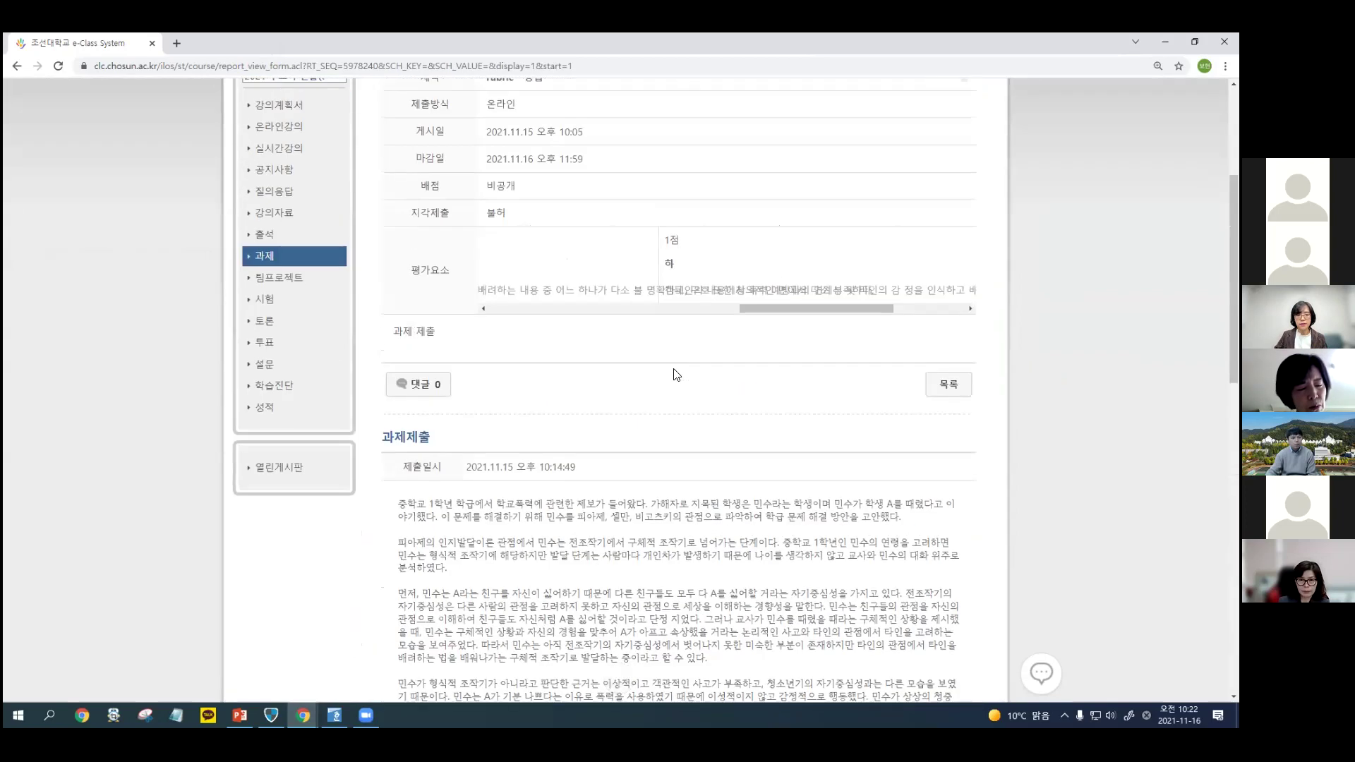
scroll(676, 373, "up", 1)
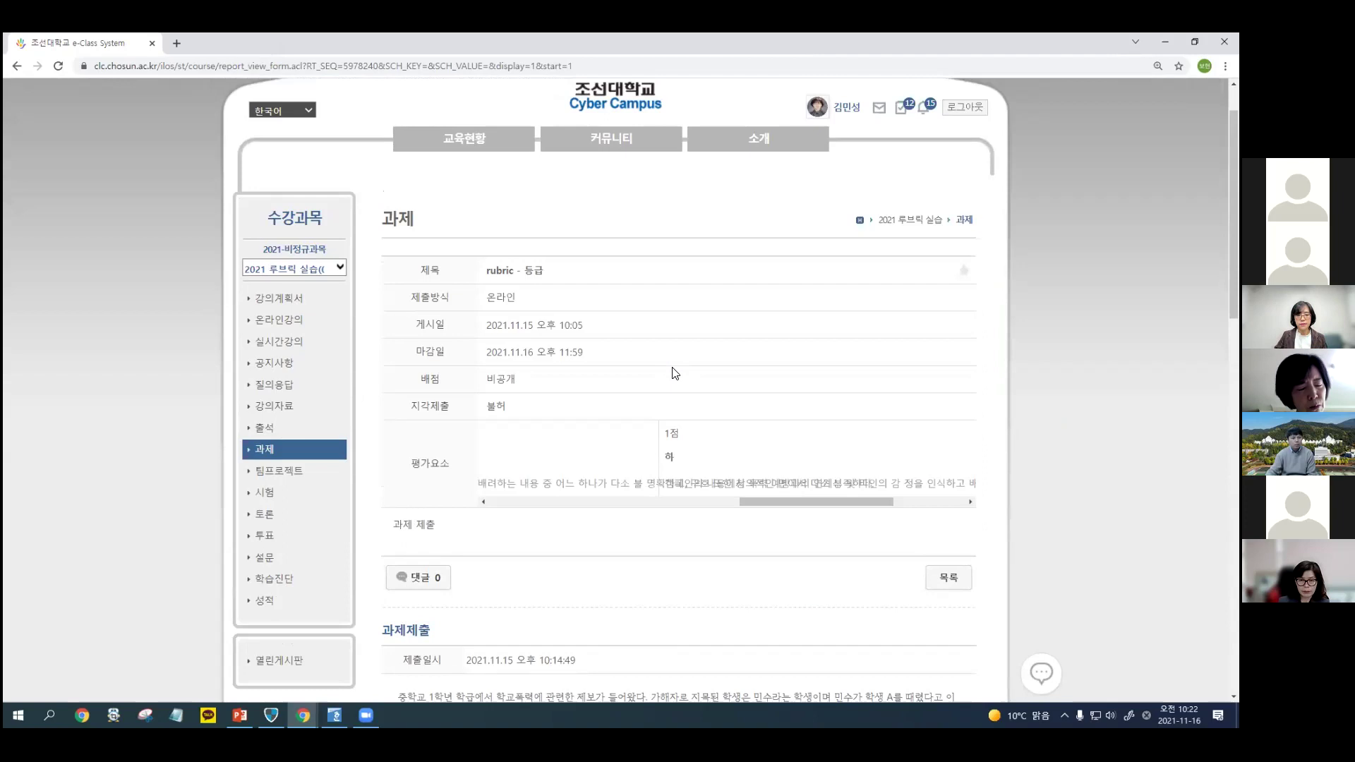
scroll(675, 373, "down", 2)
left_click_drag(842, 378, 586, 377)
scroll(733, 373, "down", 15)
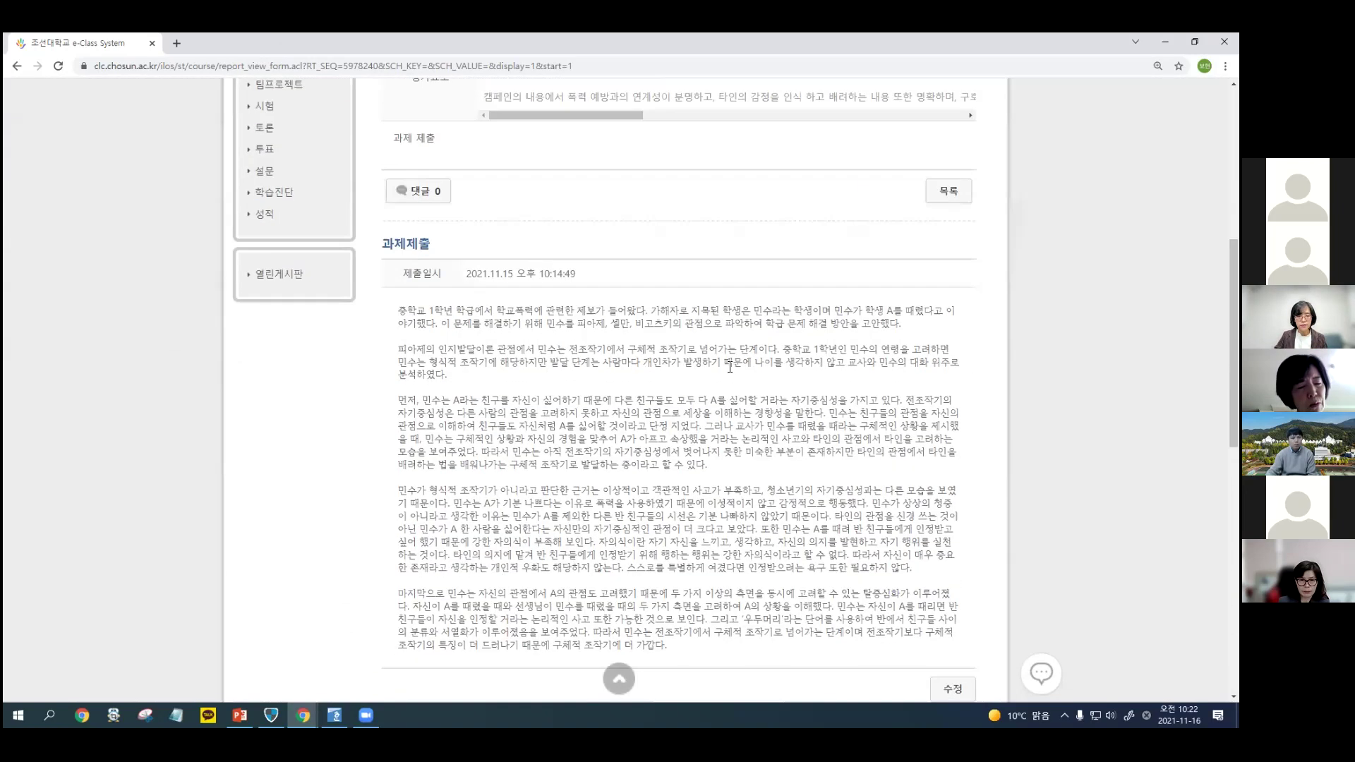
scroll(729, 364, "down", 2)
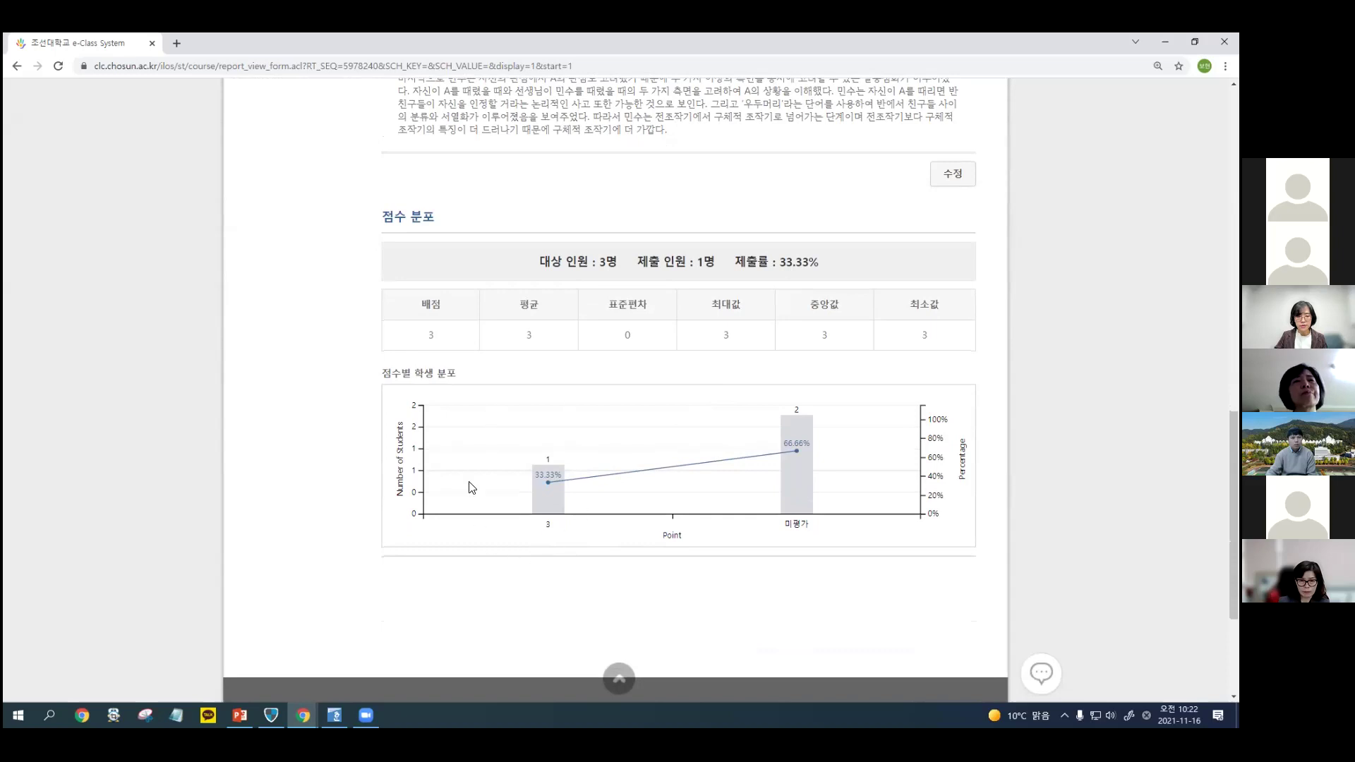
scroll(626, 477, "up", 6)
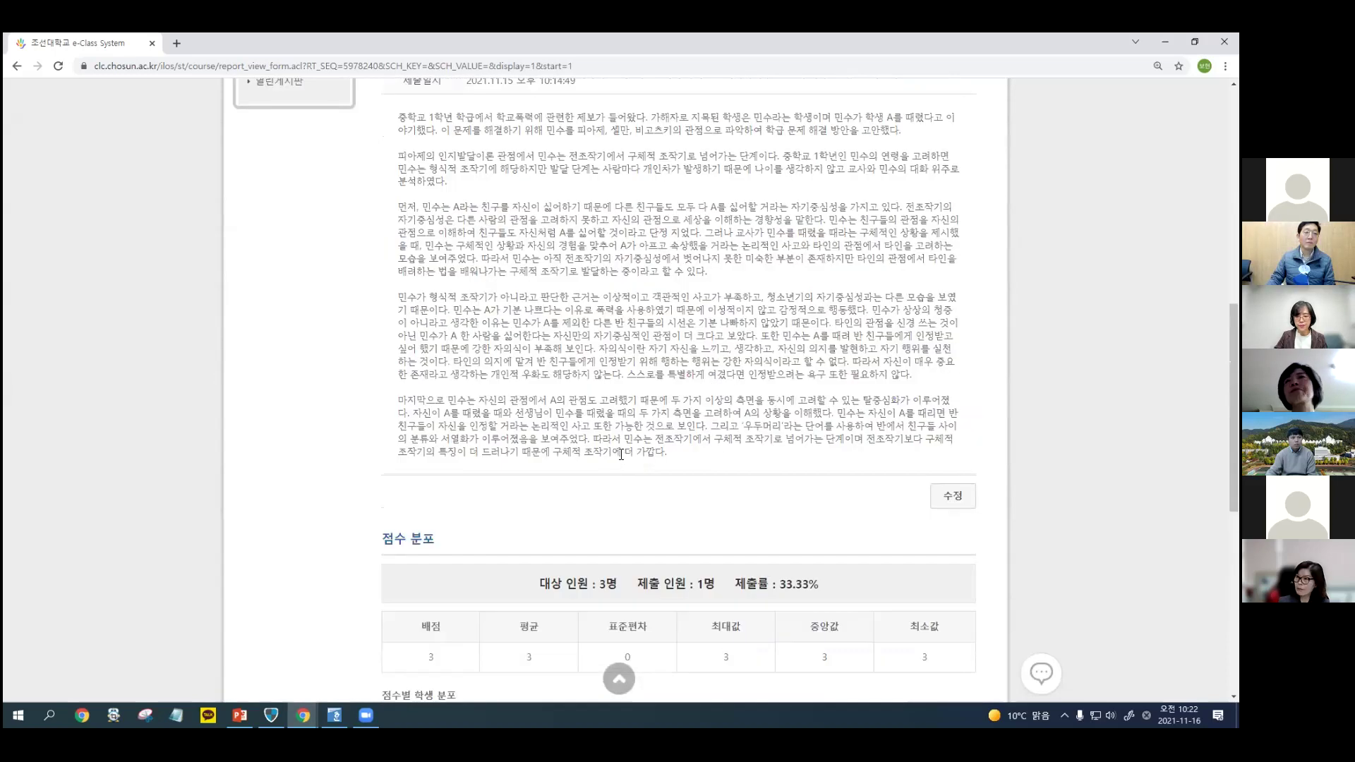
scroll(621, 455, "up", 6)
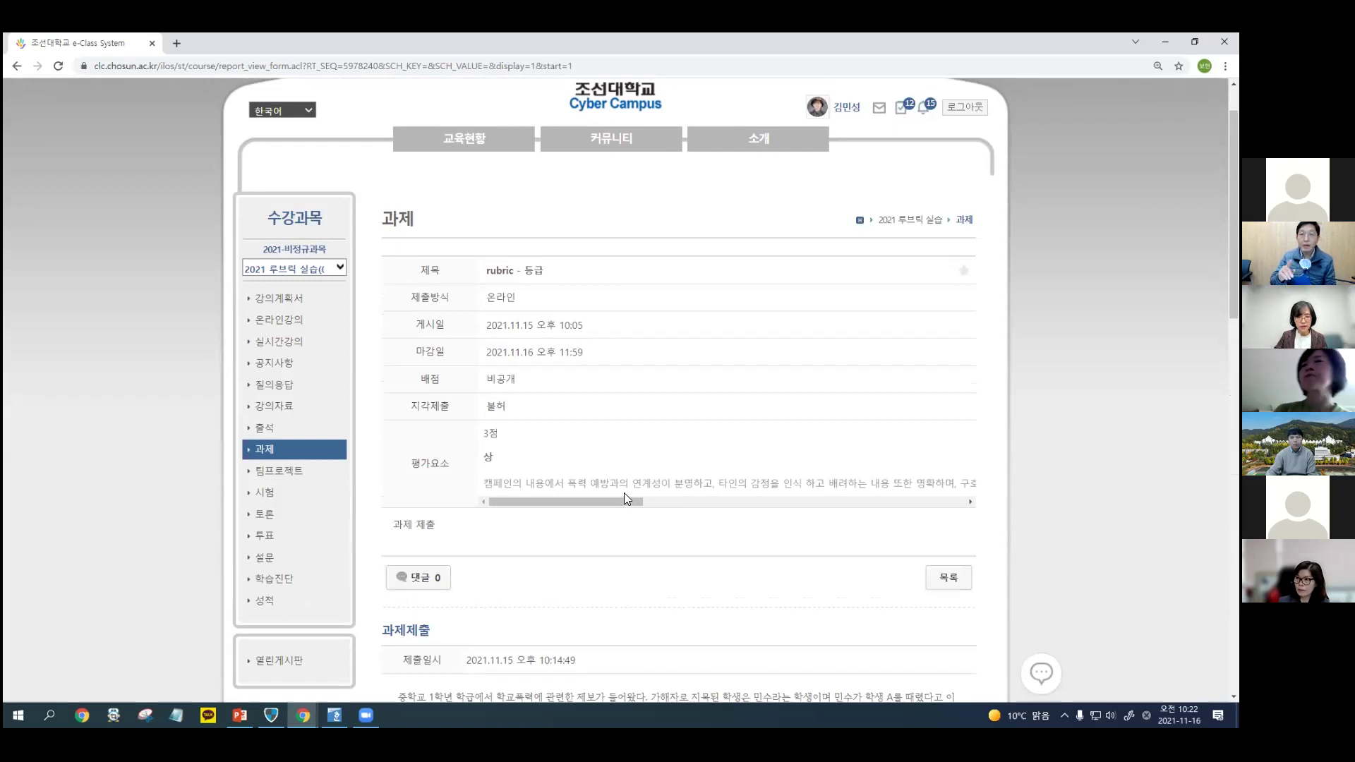
scroll(616, 481, "down", 3)
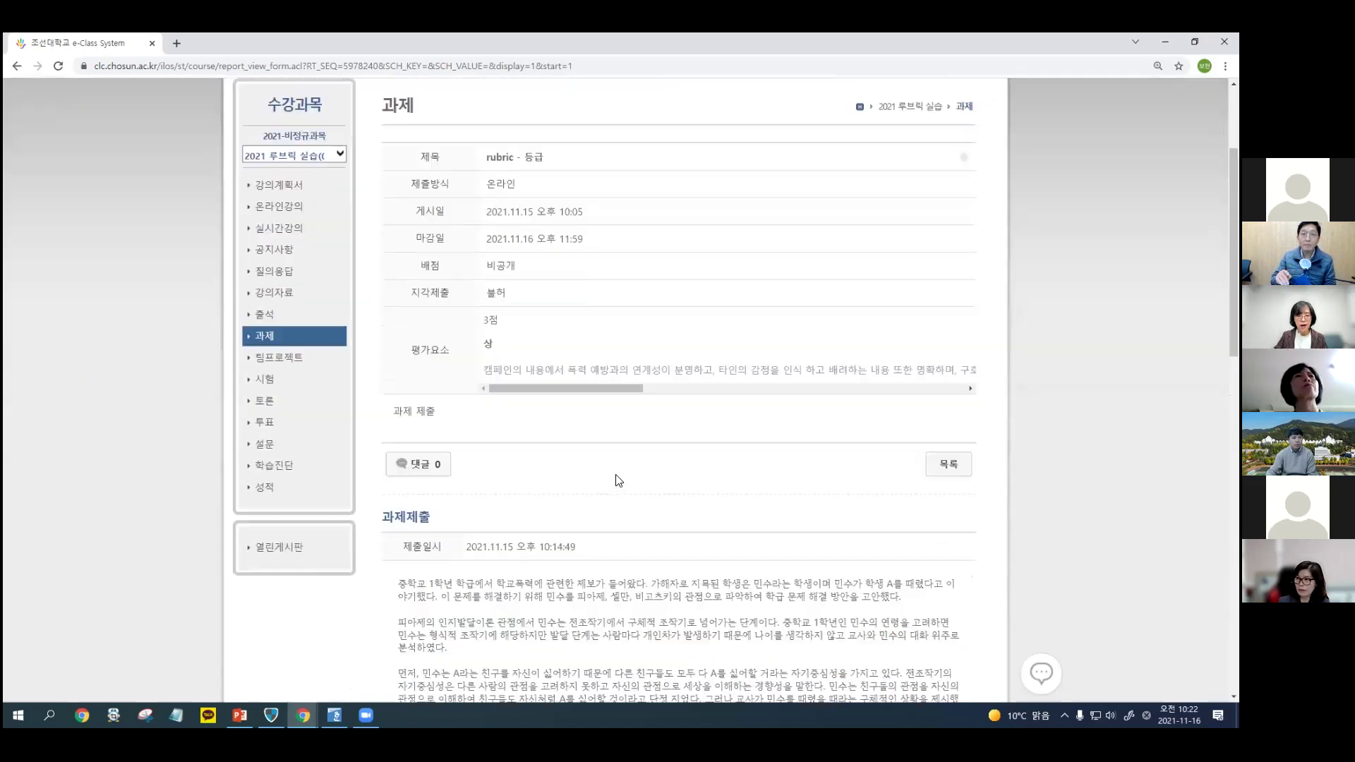
Return to the main page and open "rubric - 등급" in the 강의과목 course "2021 루브릭 실습(Rubric-01)" down to its settings.
scroll(641, 462, "up", 5)
left_click(622, 121)
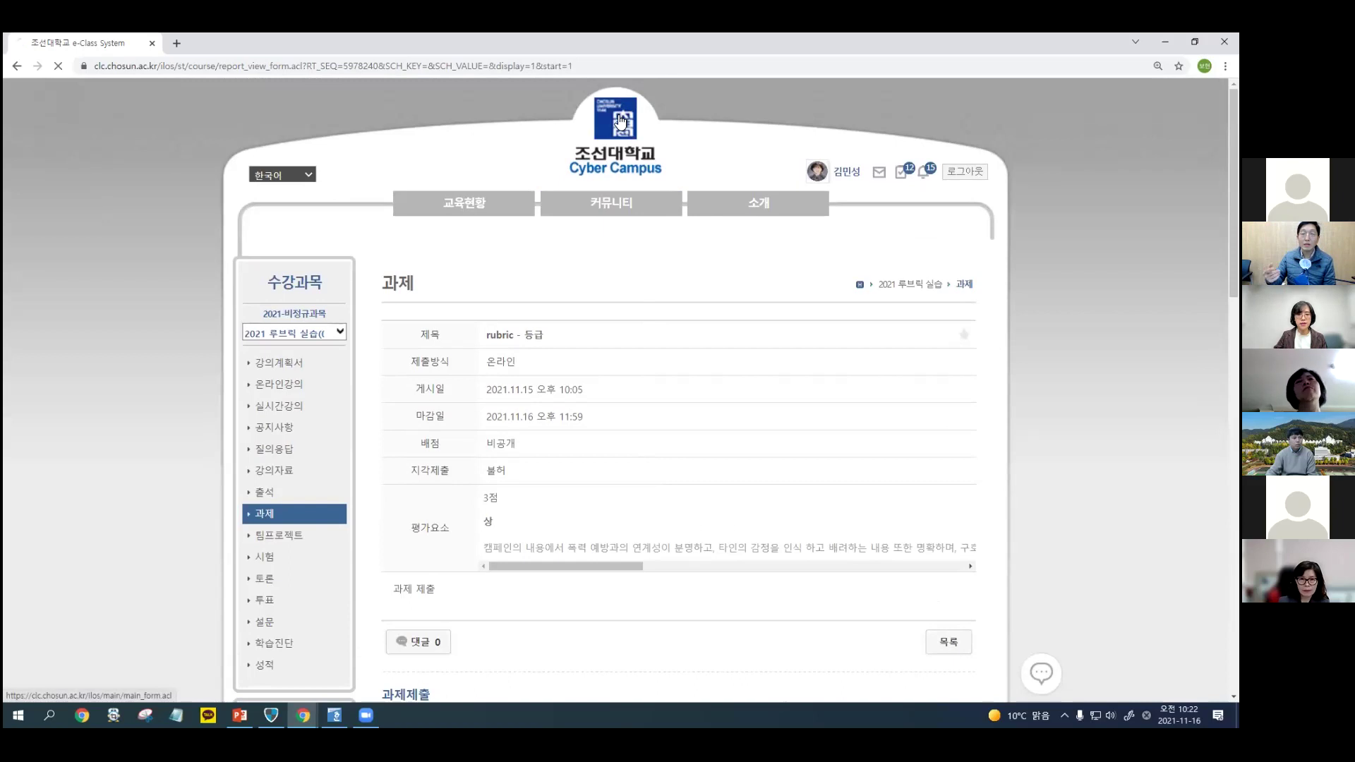
scroll(584, 390, "down", 6)
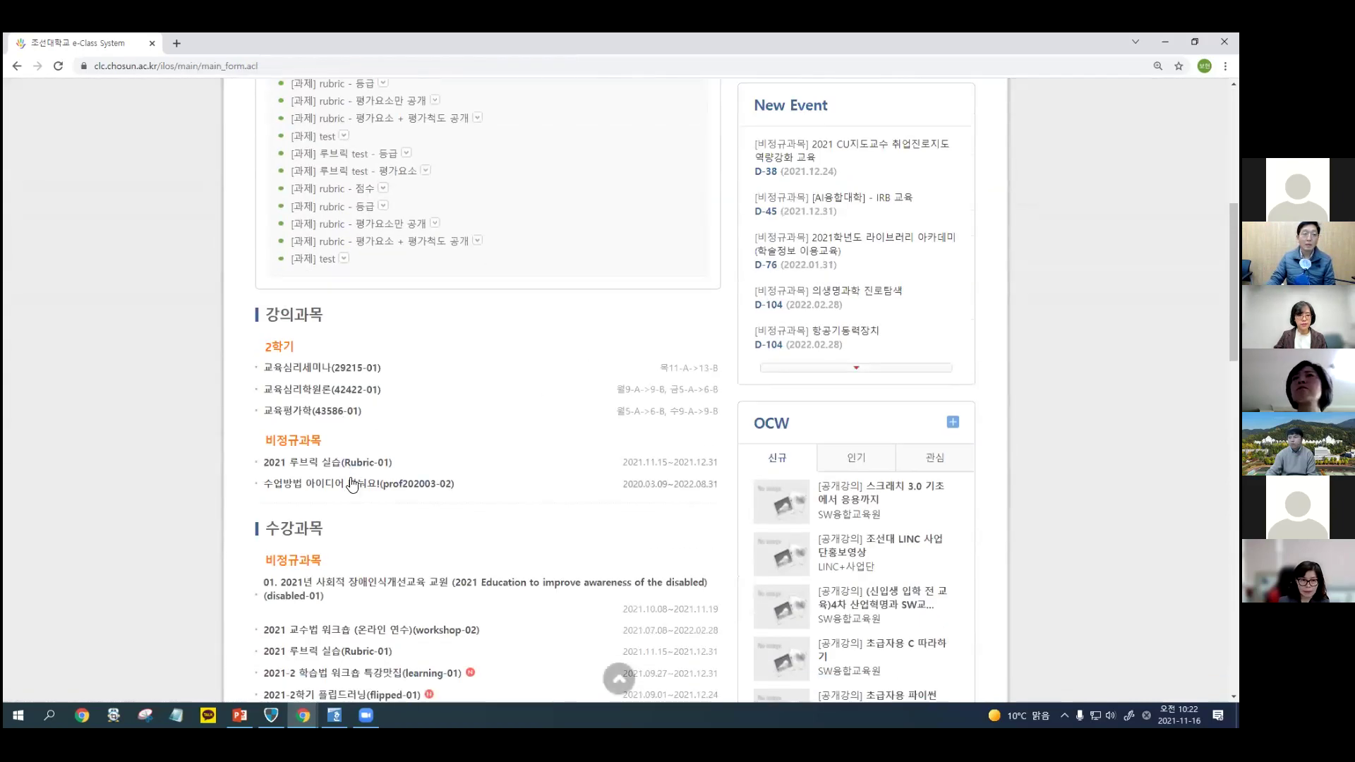
left_click(347, 464)
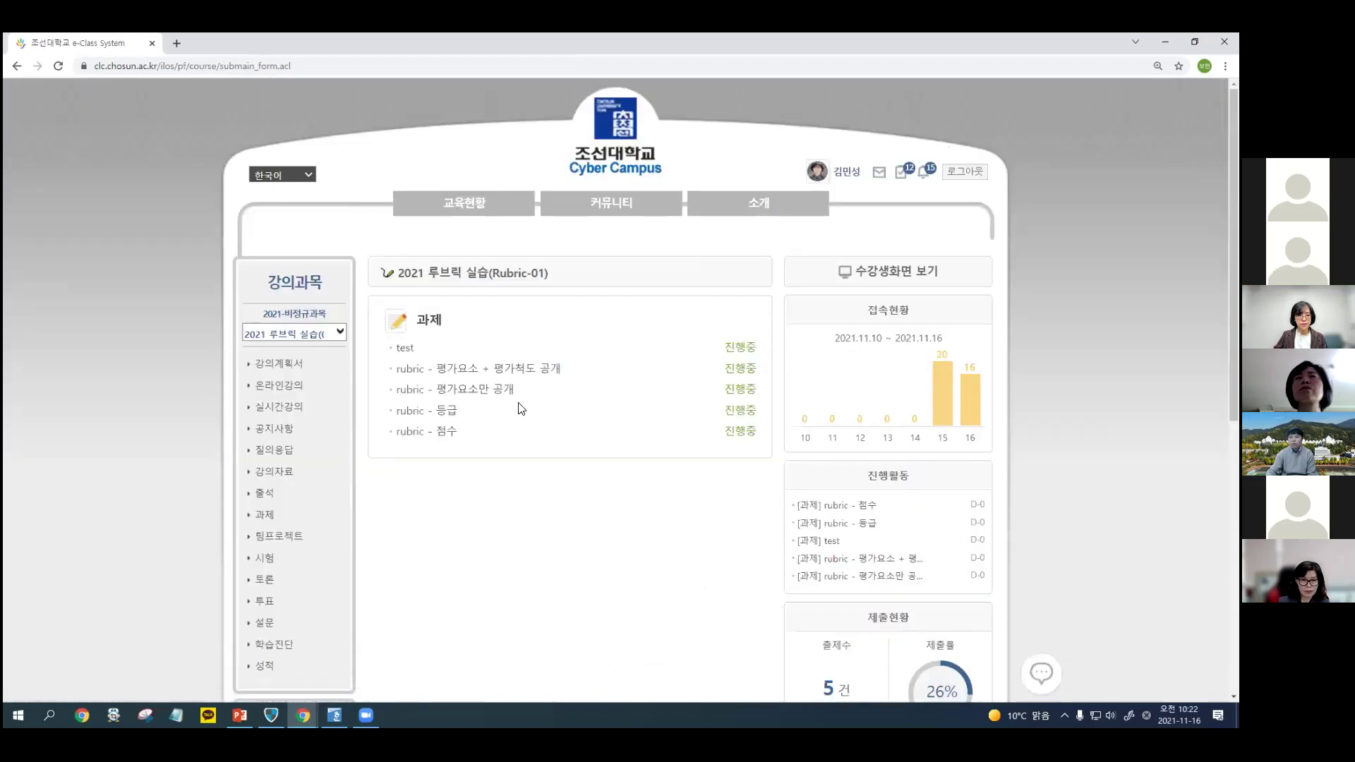
left_click(447, 412)
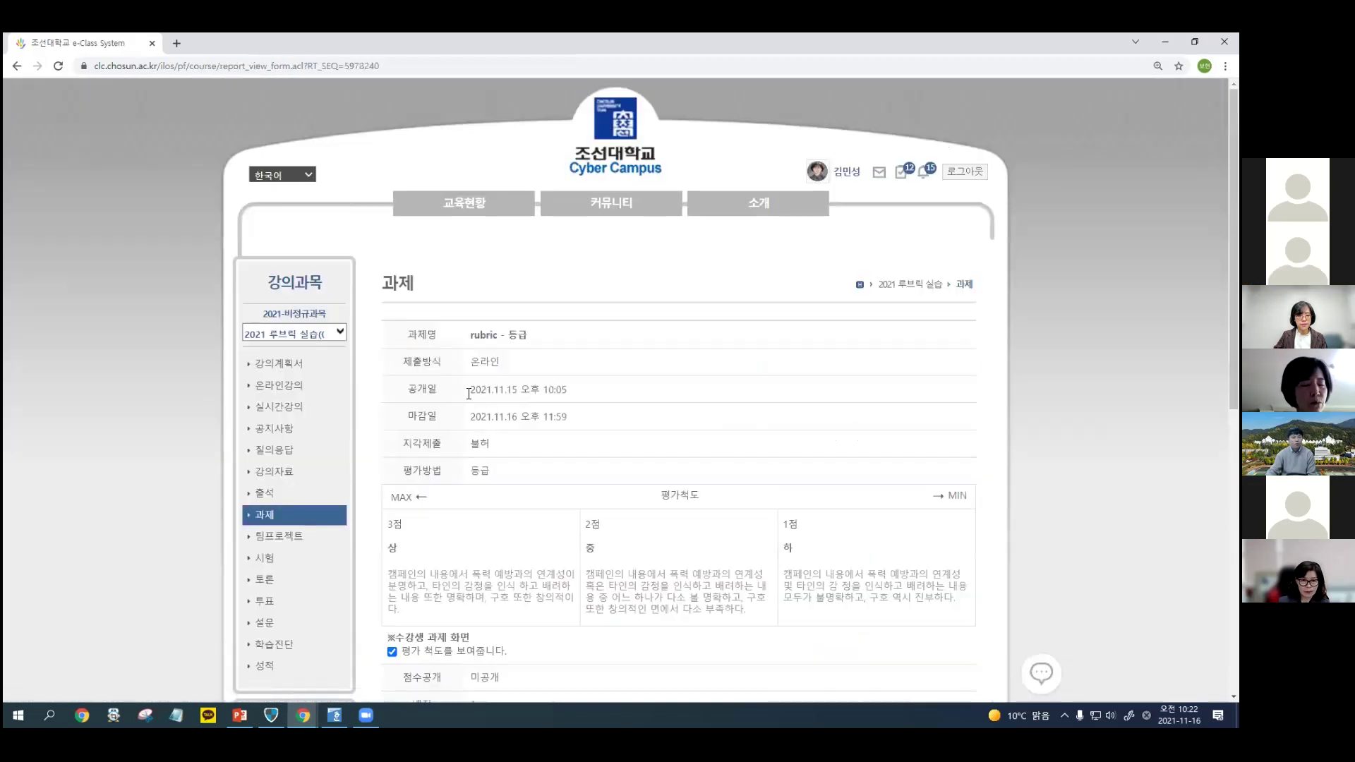
scroll(468, 393, "down", 4)
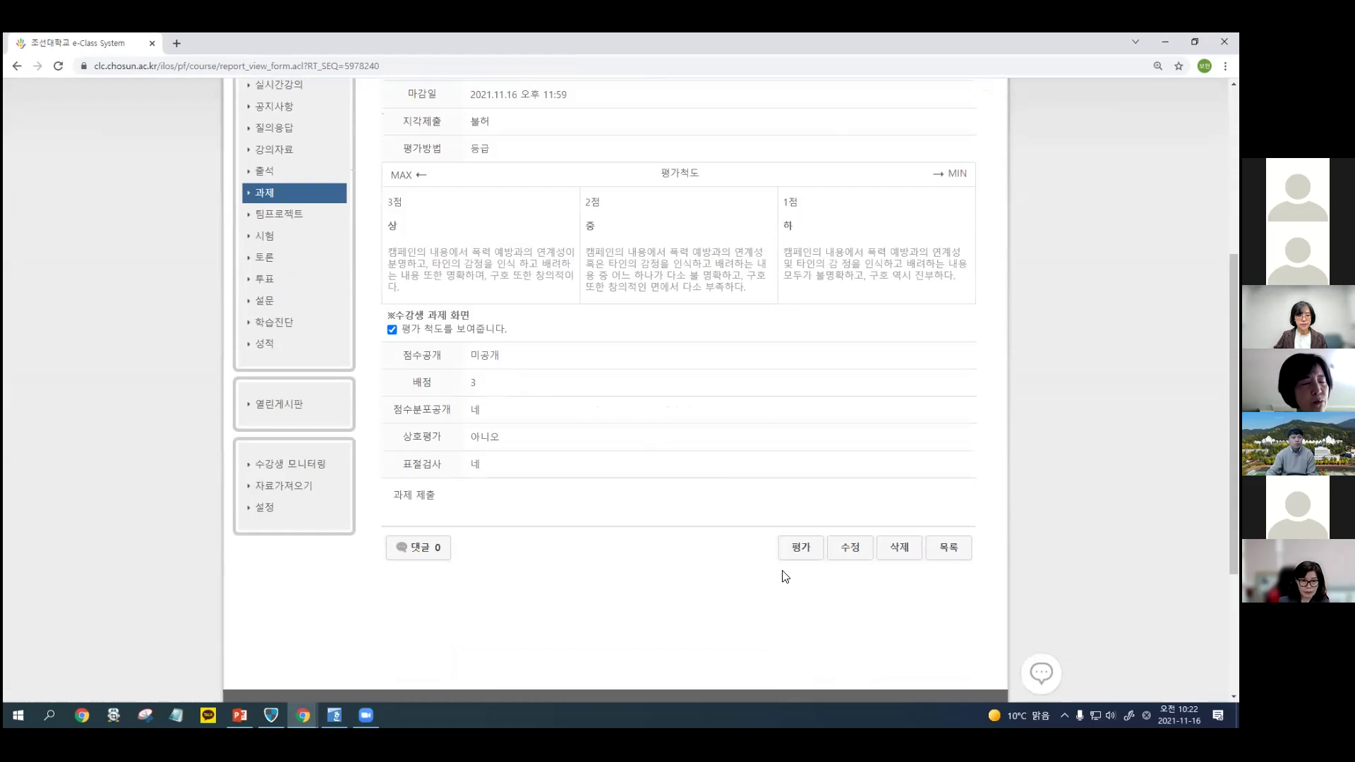
Edit the assignment to enable 점수공개 with the start date 2021.11.16, and save the change.
left_click(847, 549)
scroll(727, 463, "down", 3)
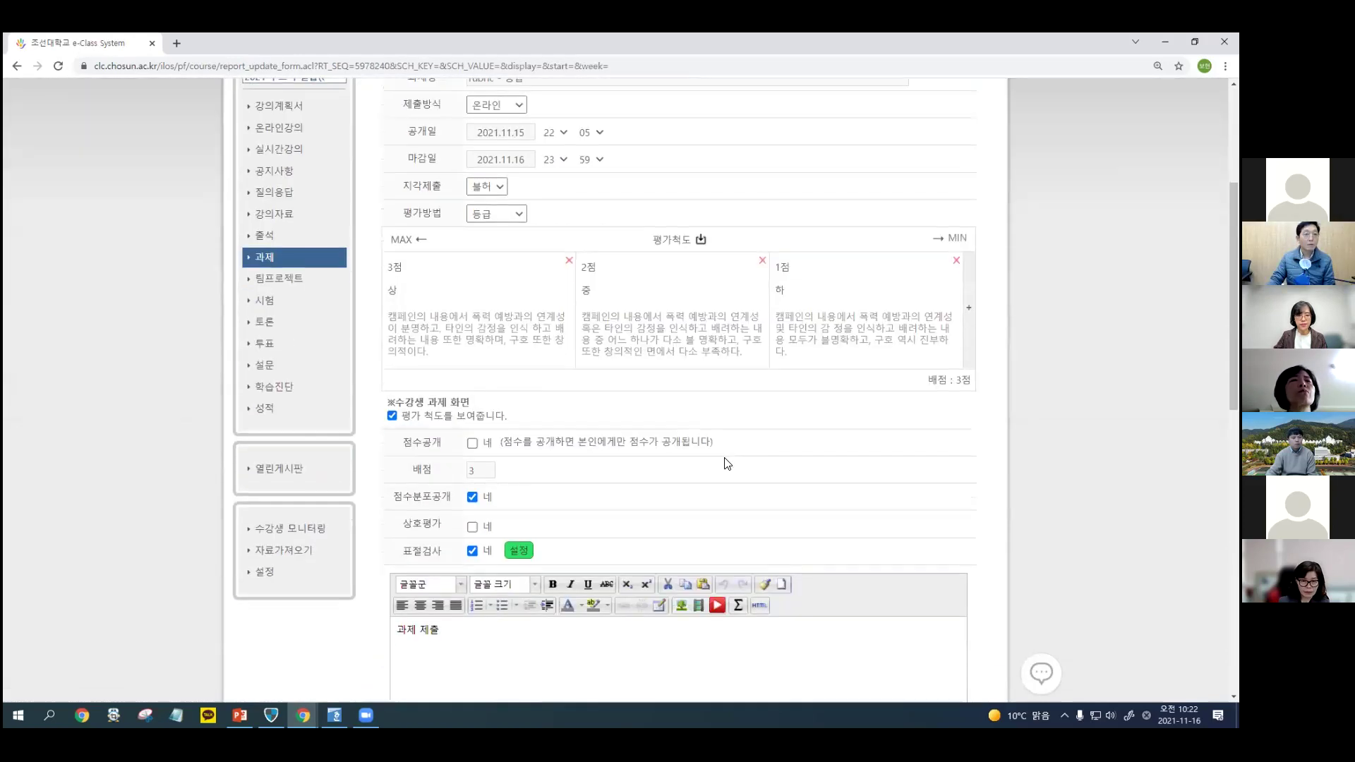
scroll(727, 463, "down", 2)
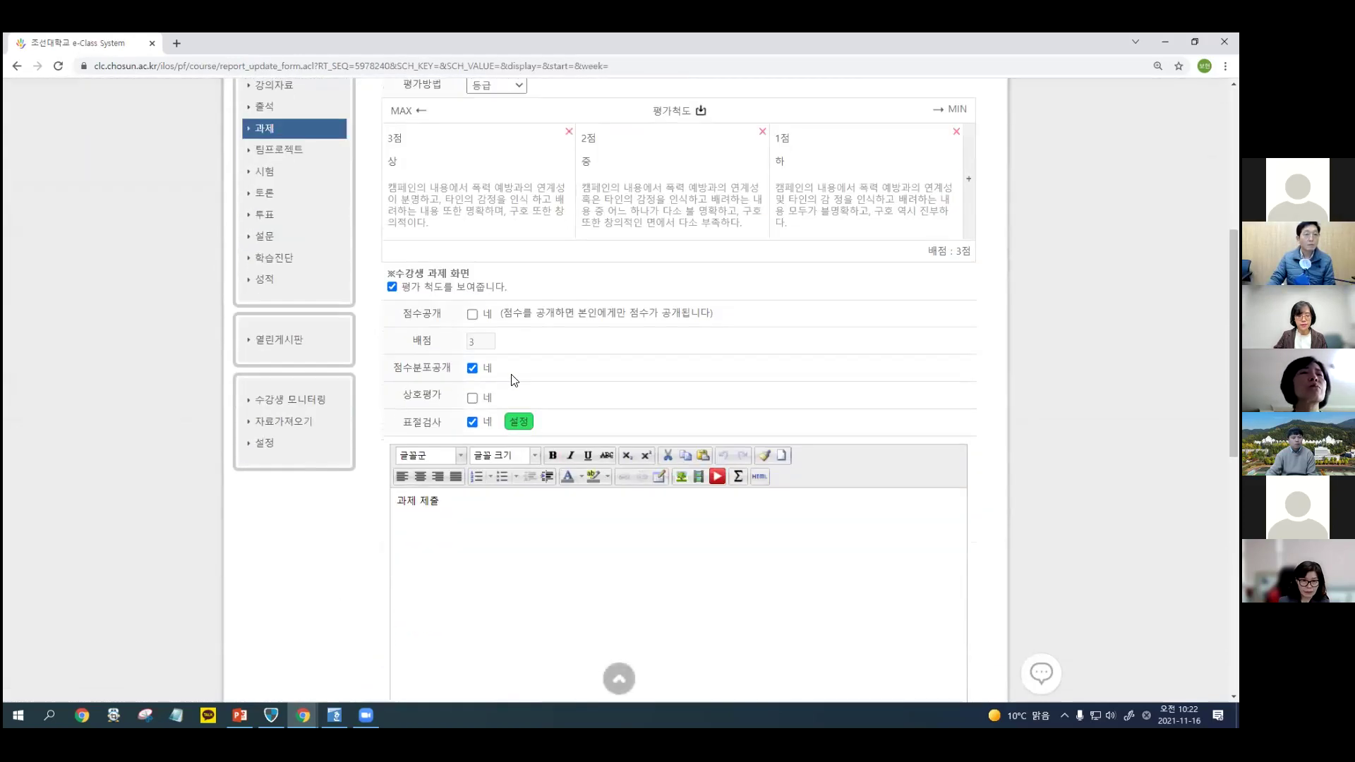
left_click(472, 315)
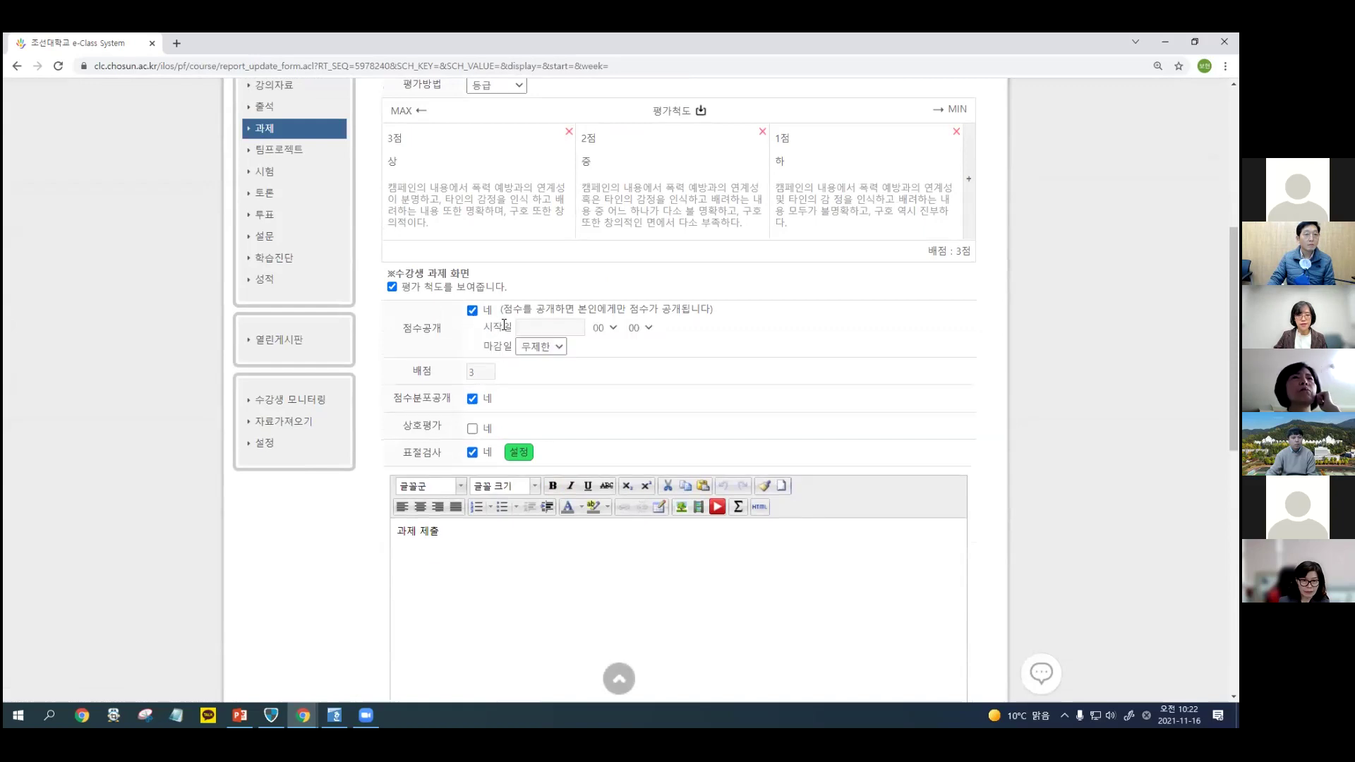
left_click(549, 326)
left_click(586, 441)
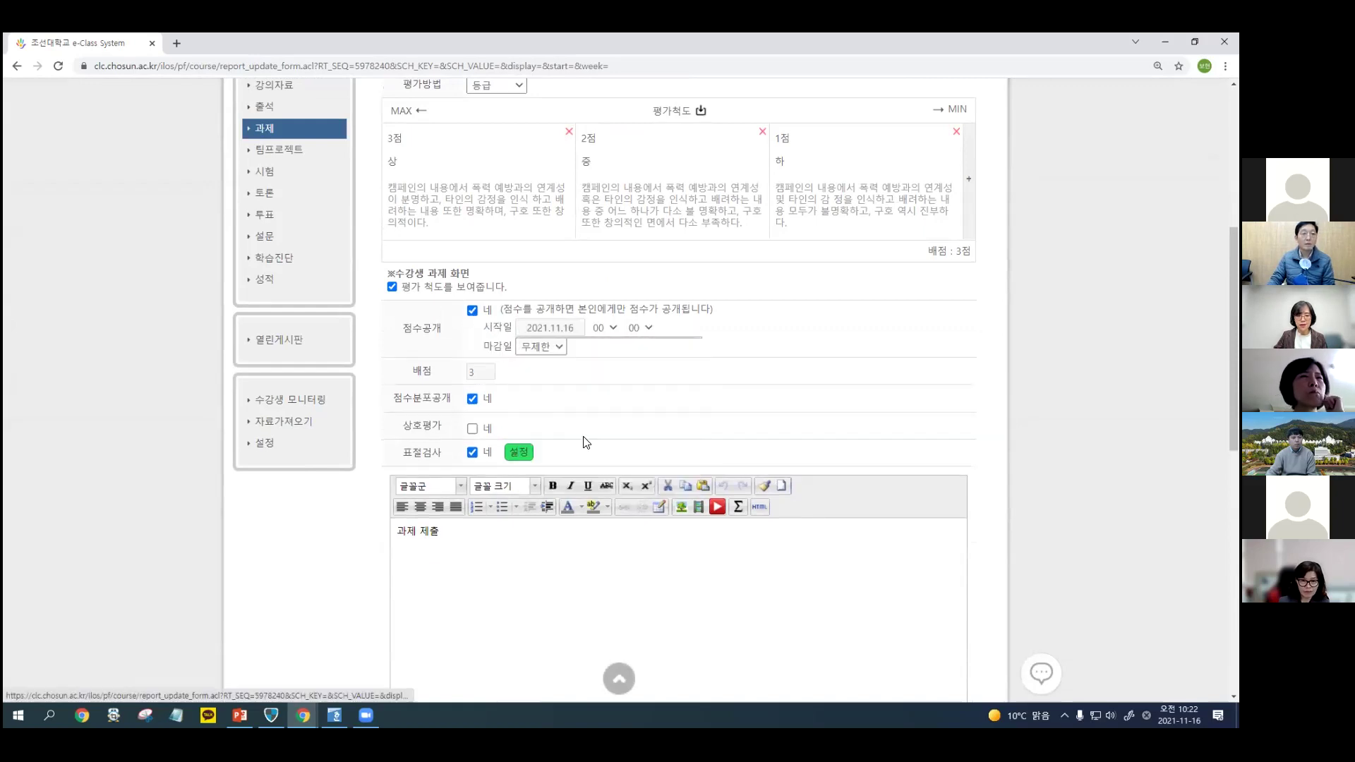
scroll(928, 455, "down", 7)
left_click(897, 550)
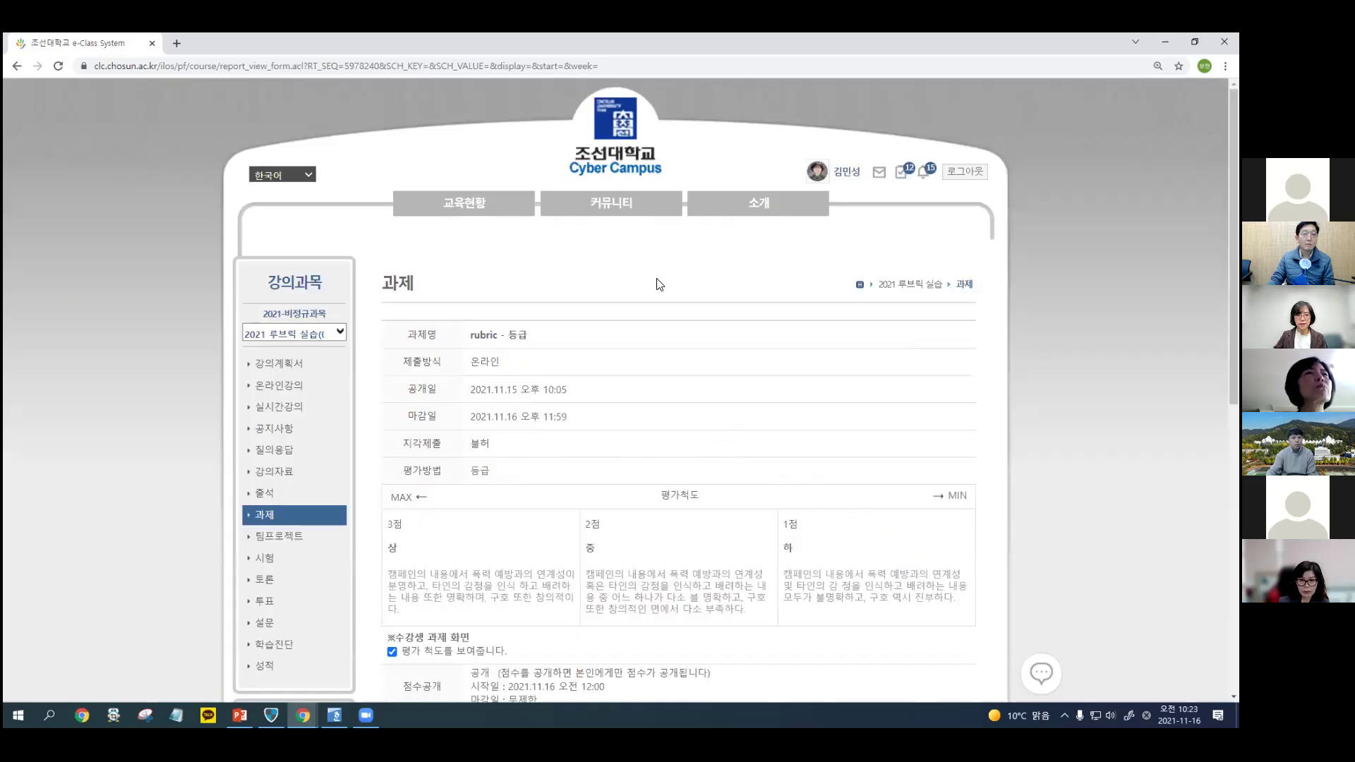
Return to the main page and open "rubric - 등급" in the 수강과목 course "2021 루브릭 실습(Rubric-01)".
left_click(615, 134)
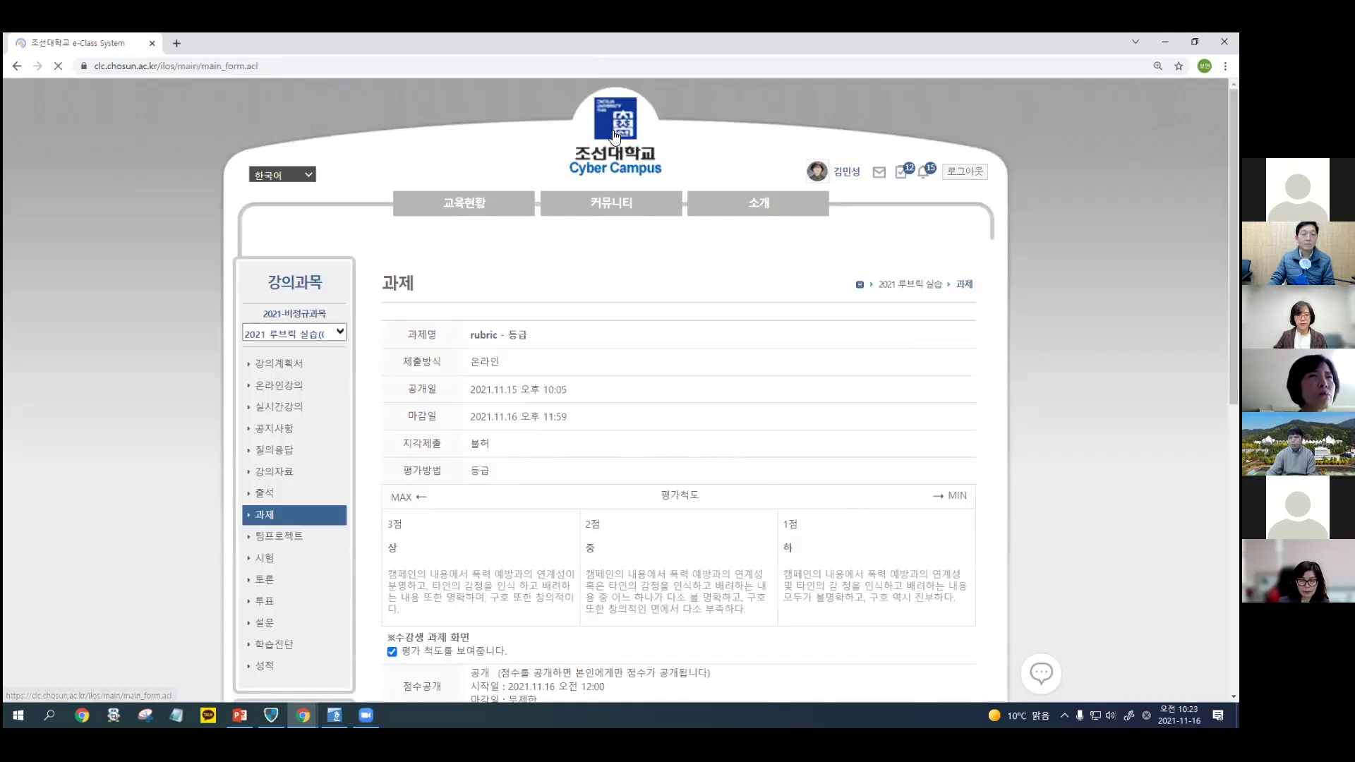
scroll(468, 520, "down", 8)
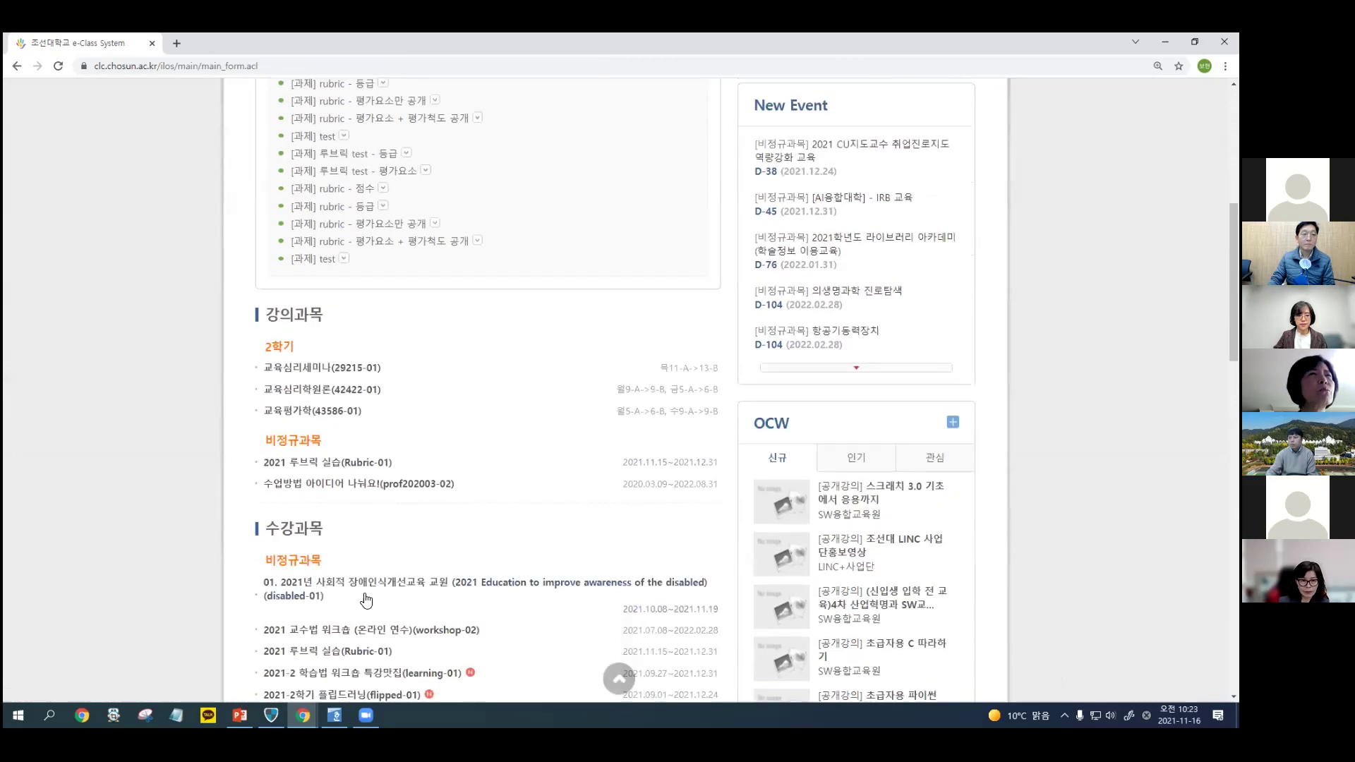
scroll(367, 564, "down", 2)
left_click(338, 523)
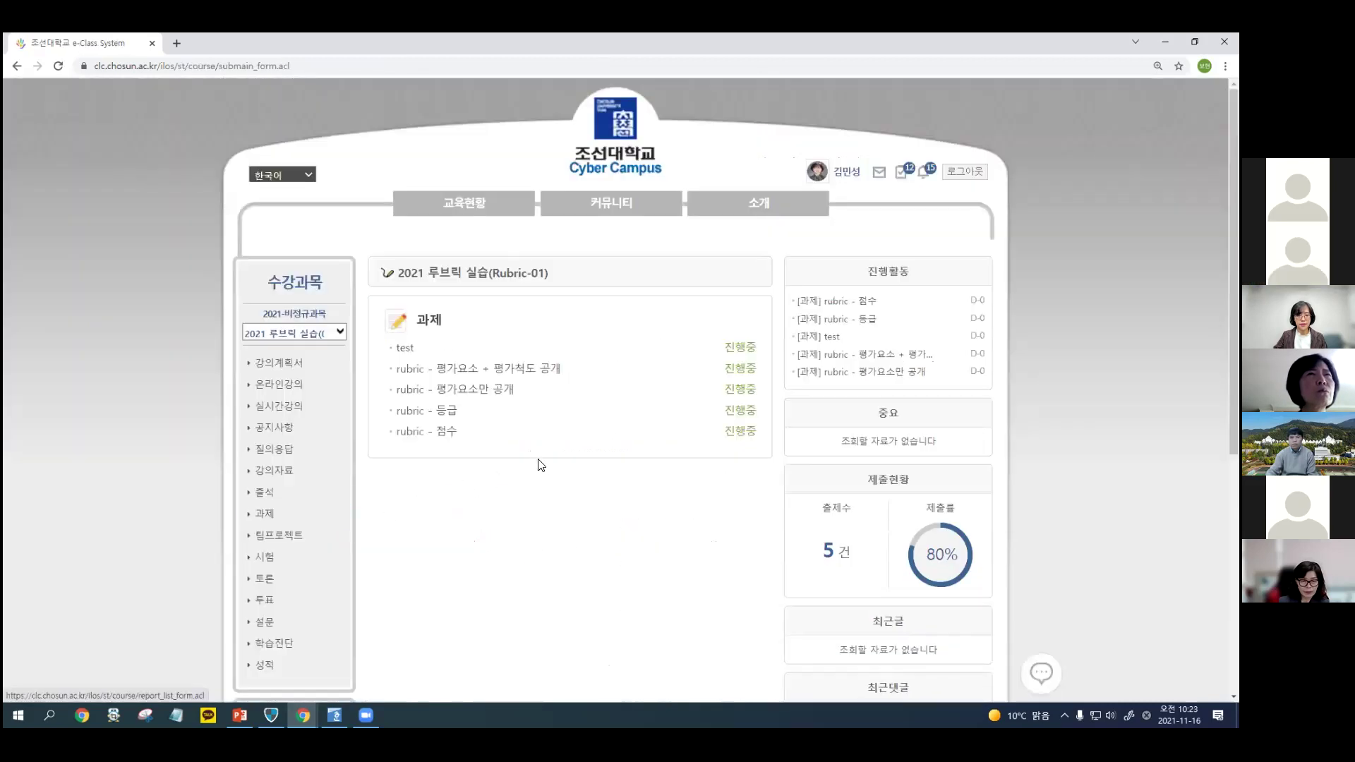
left_click(445, 410)
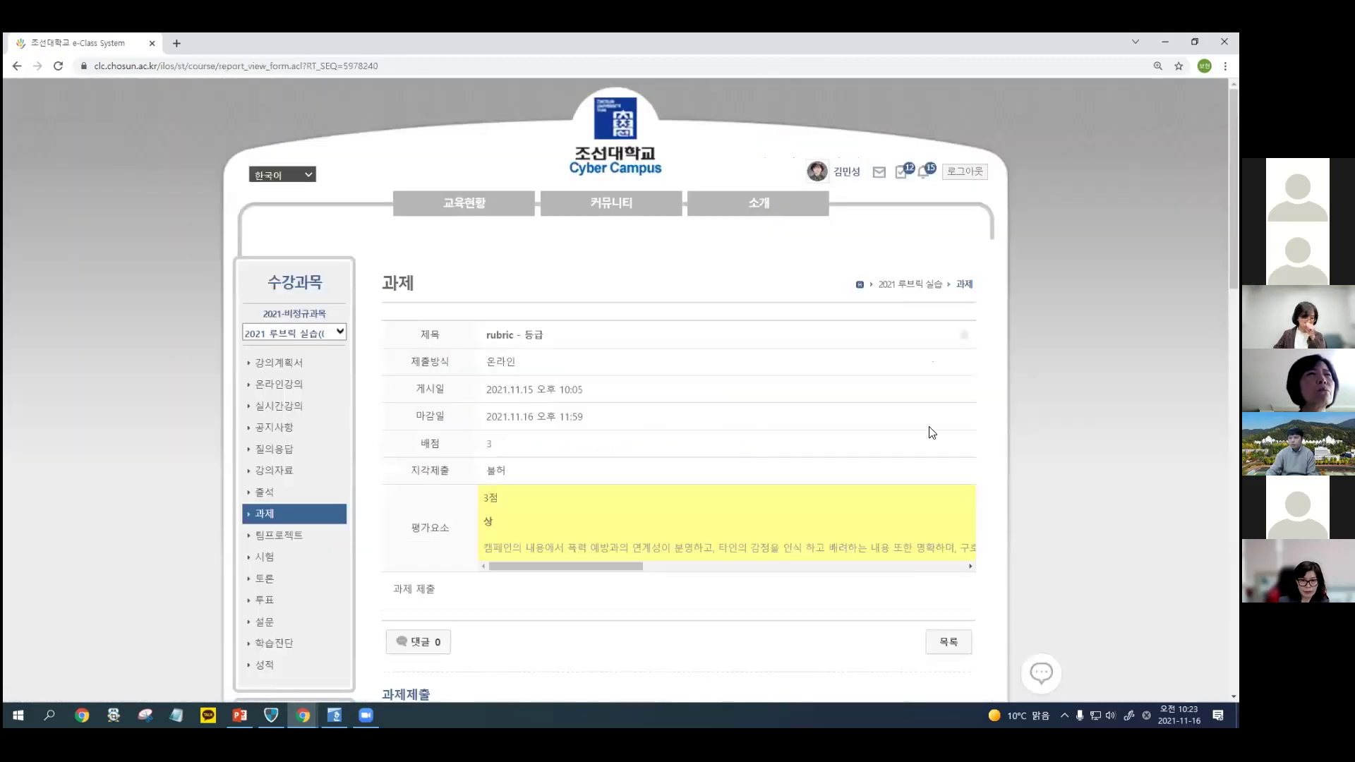
Examine the 평가요소 row, the submitted text, and the 평가 and 점수 분포 sections of "rubric - 등급" in the student view.
scroll(891, 423, "down", 3)
scroll(772, 283, "down", 8)
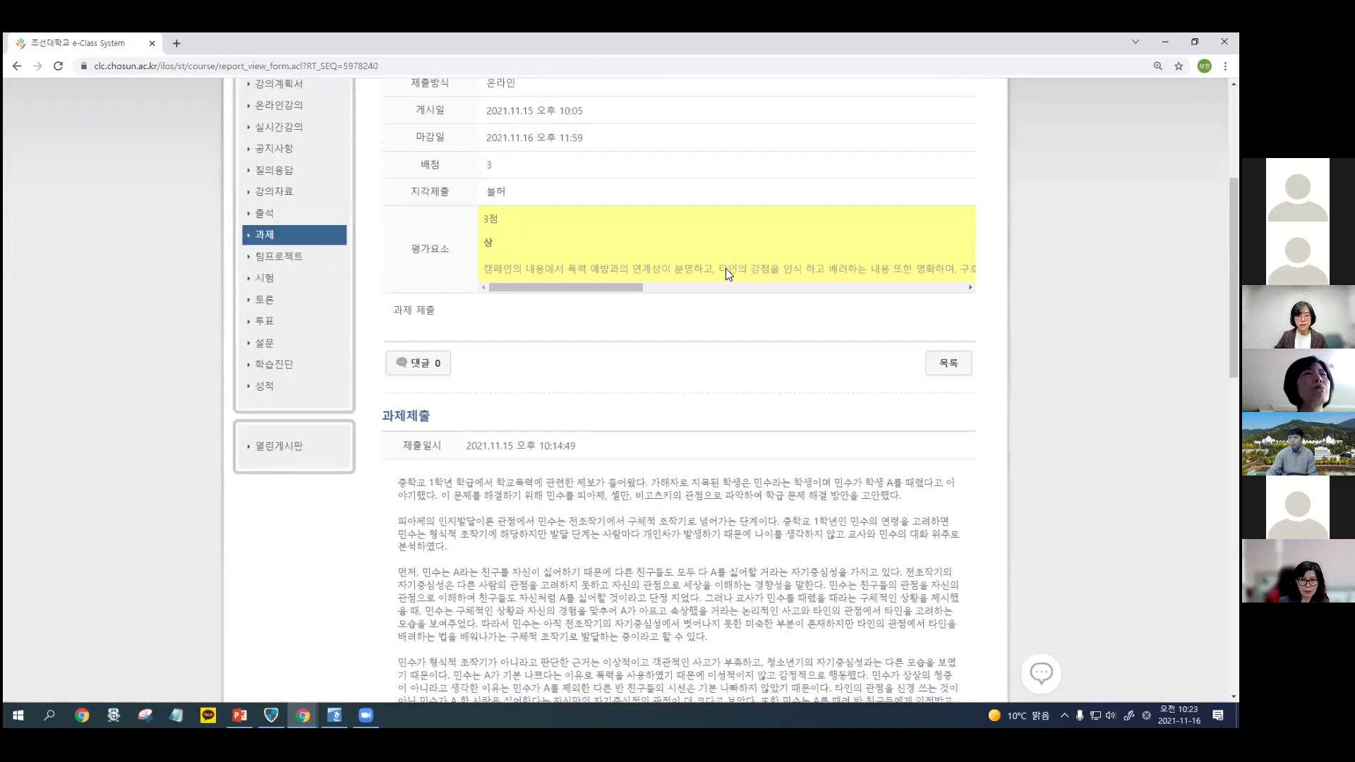
scroll(722, 265, "up", 10)
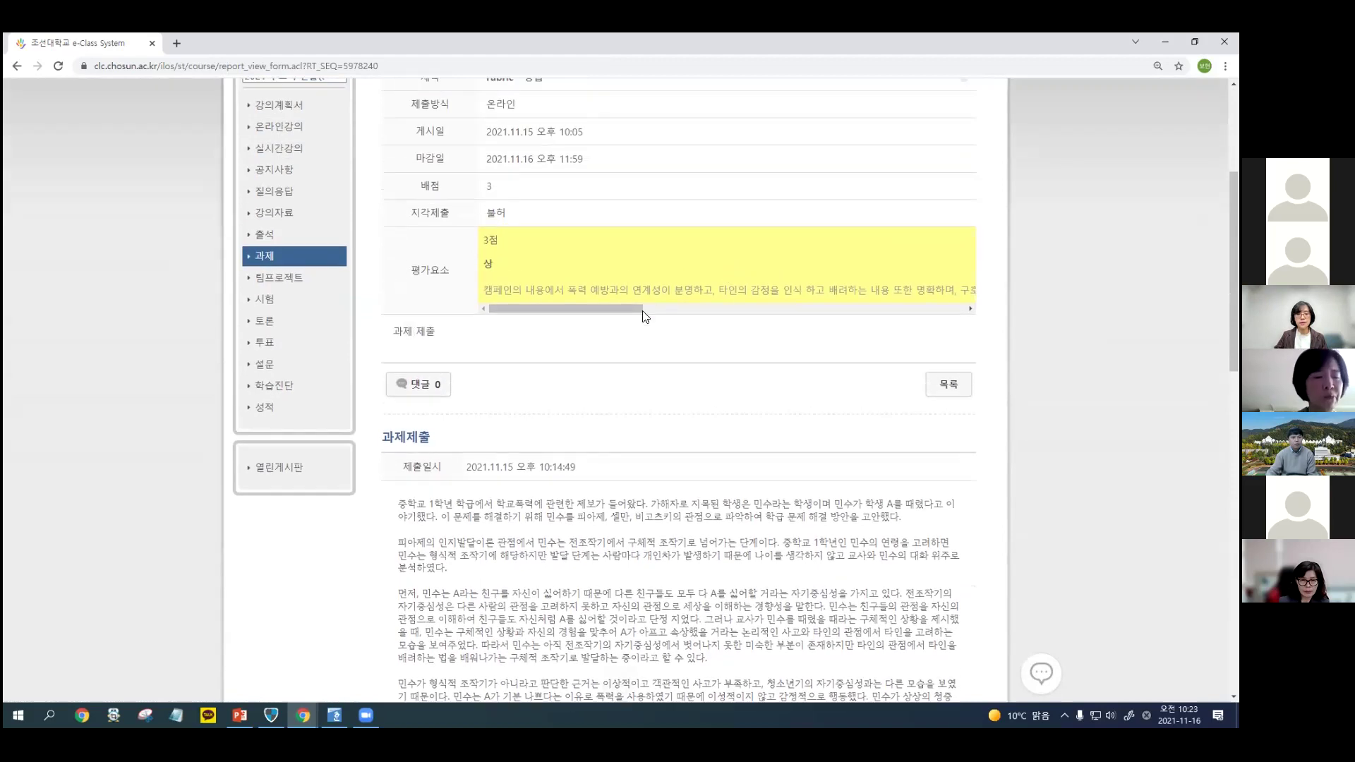
left_click_drag(622, 308, 770, 292)
scroll(689, 362, "down", 7)
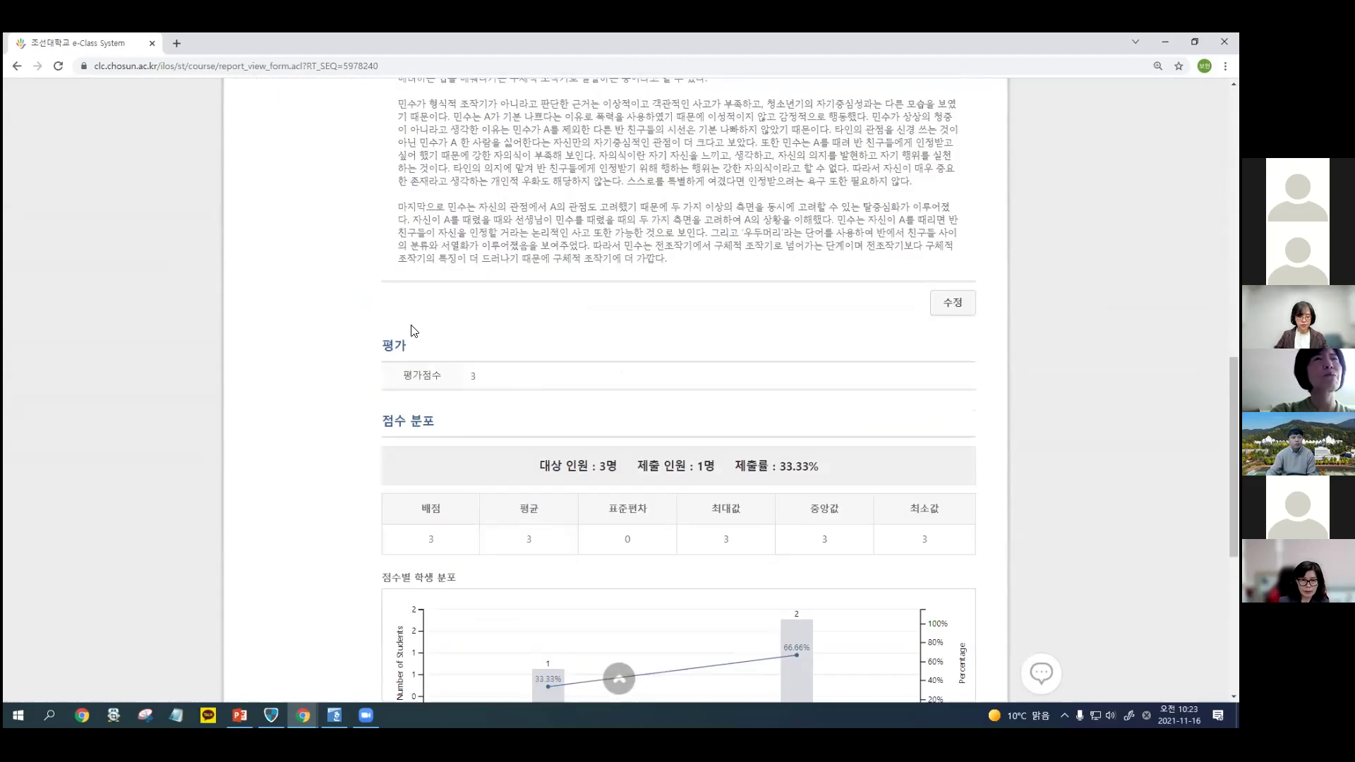
mouse_move(357, 325)
left_mouse_down()
mouse_move(409, 406)
mouse_move(504, 405)
left_mouse_up()
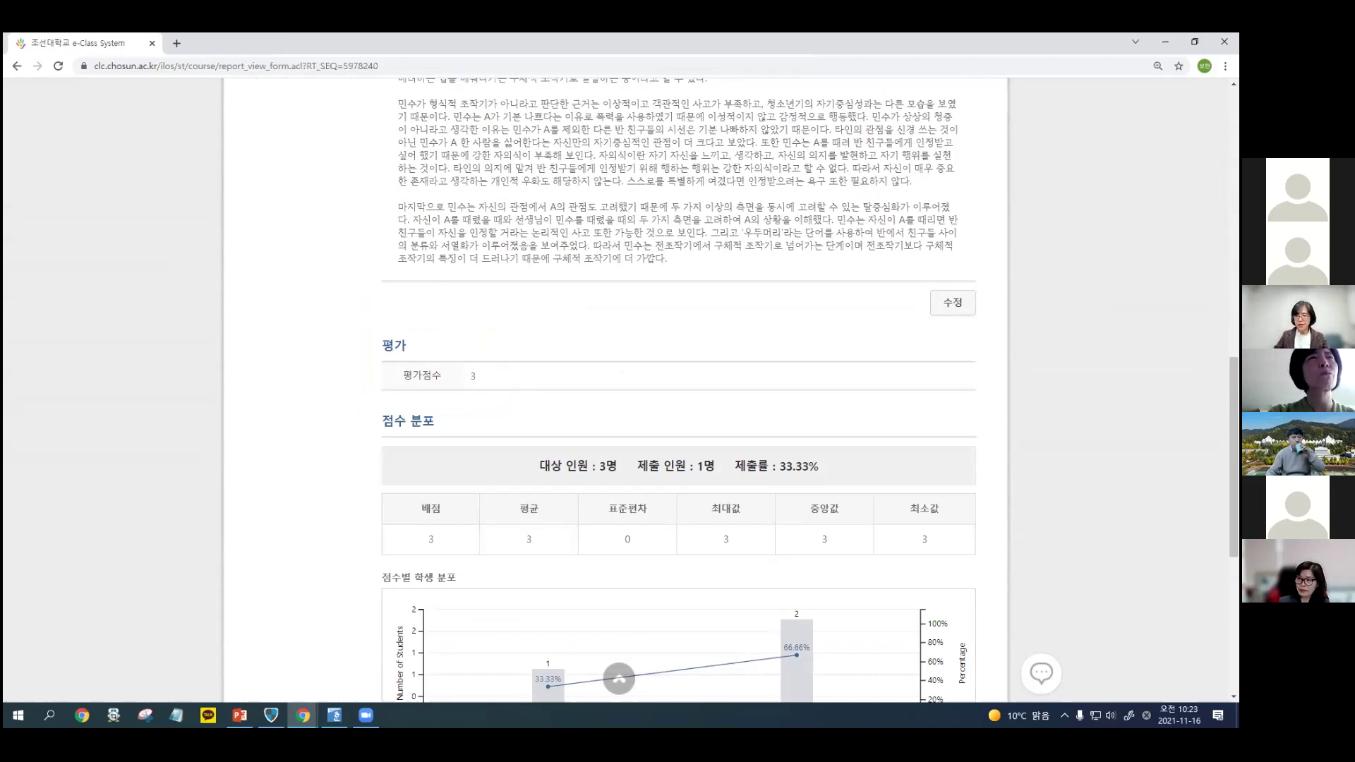
scroll(1234, 458, "down", 3)
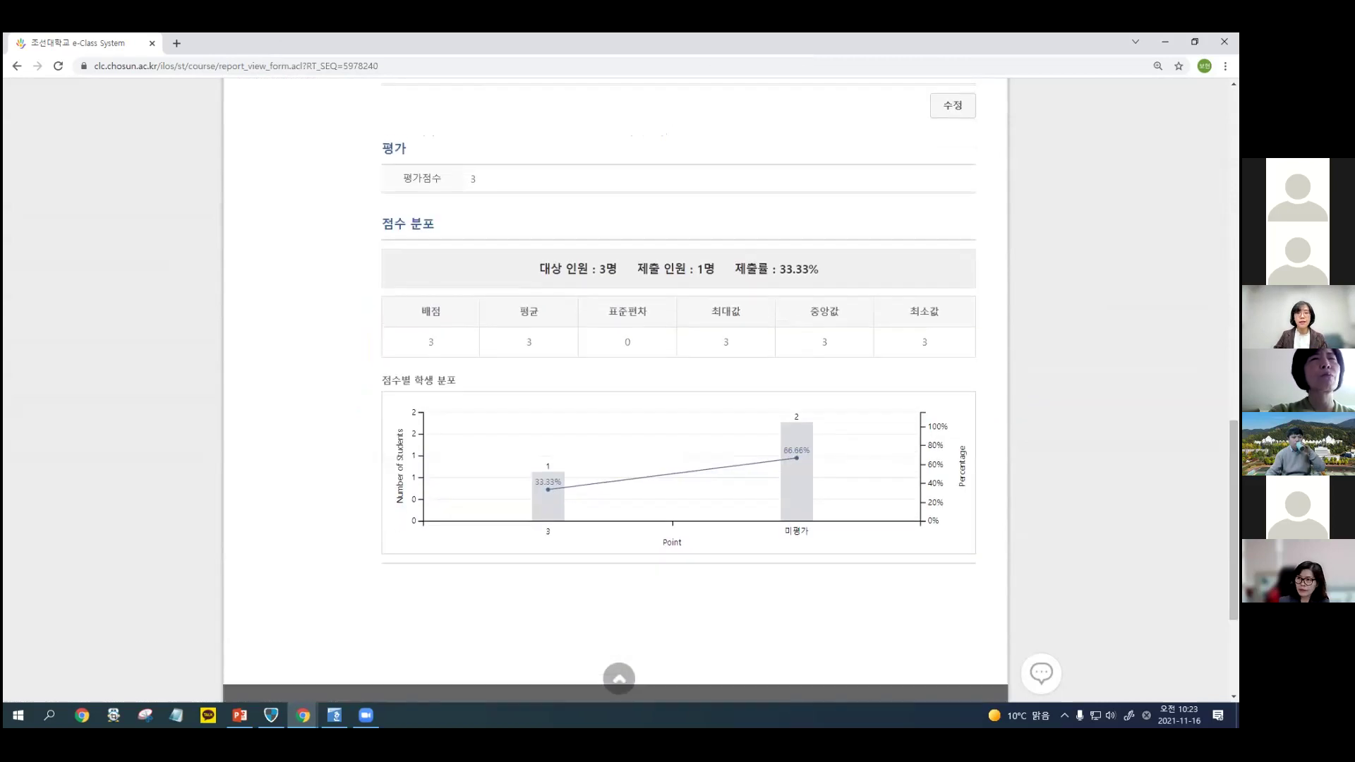
Return to the course's assignment list and open "rubric - 평가요소 + 평가척도 공개".
scroll(1042, 393, "up", 7)
scroll(1044, 383, "up", 3)
left_click(941, 249)
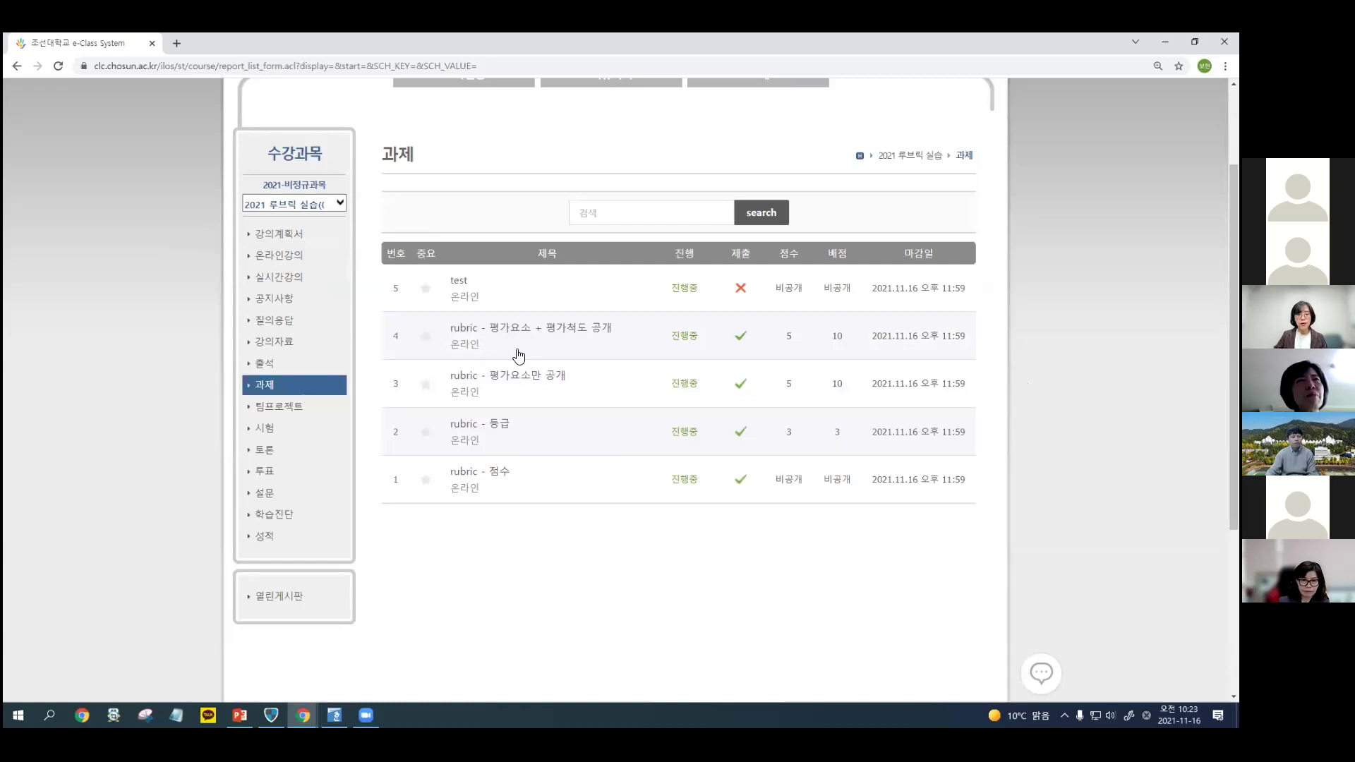
left_click(555, 329)
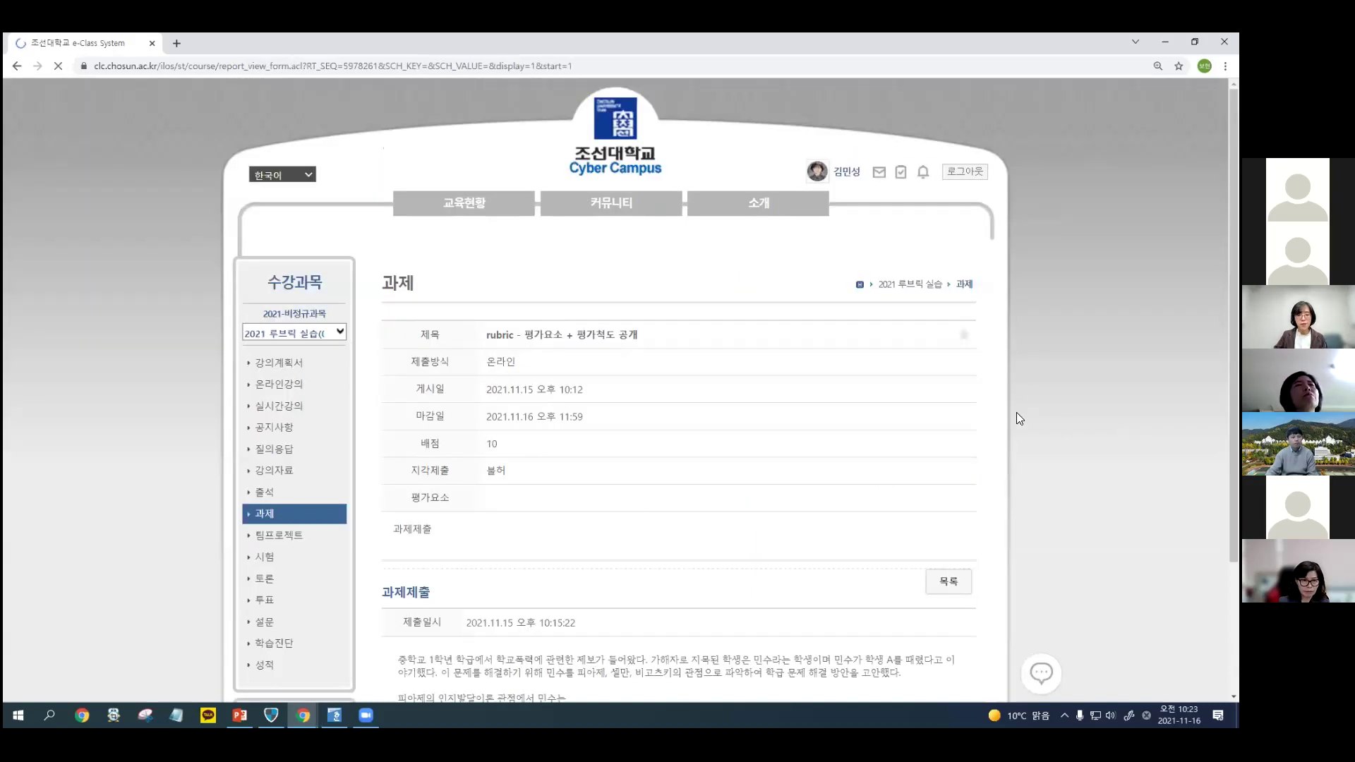
Examine the criteria and highlighted levels in the 평가요소 row and frame the whole rubric table with a rectangle.
scroll(1024, 413, "down", 2)
scroll(1023, 412, "down", 3)
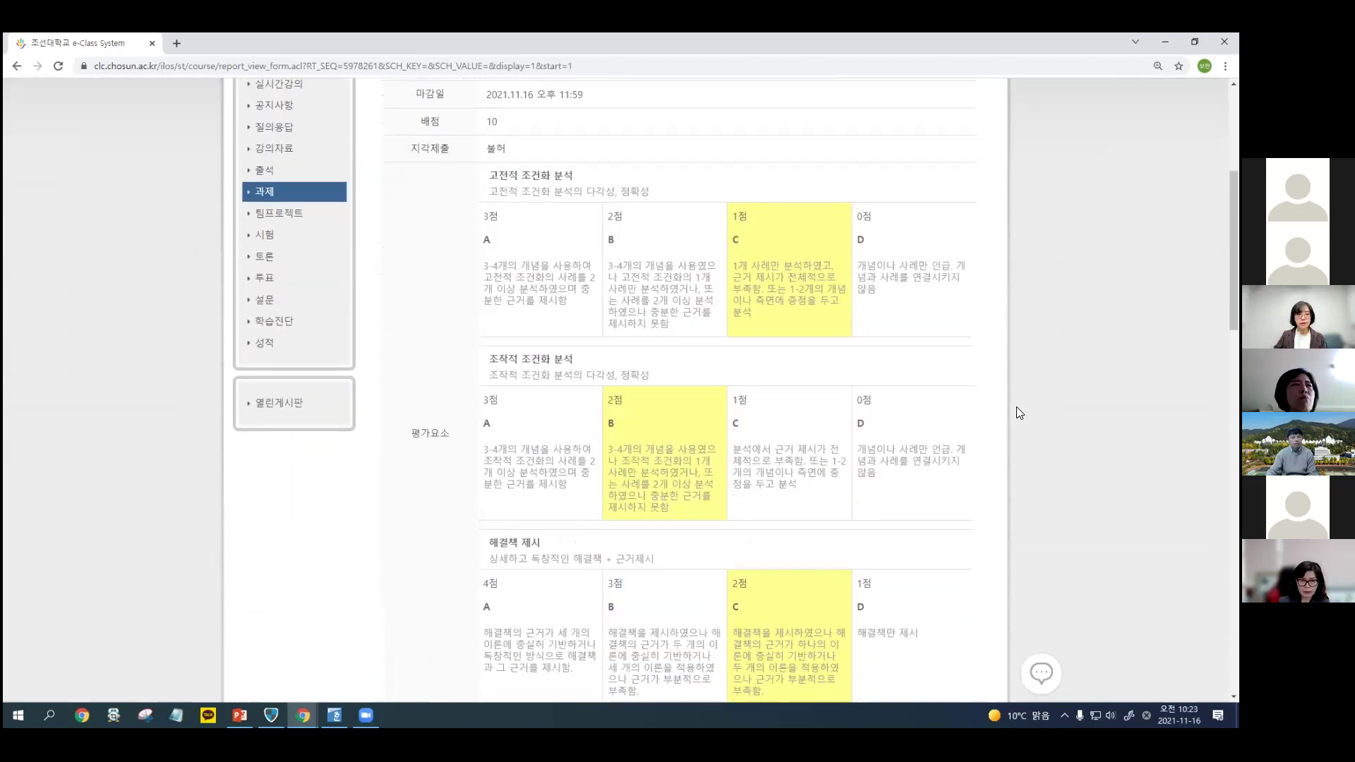
scroll(1016, 407, "down", 3)
scroll(1015, 405, "up", 4)
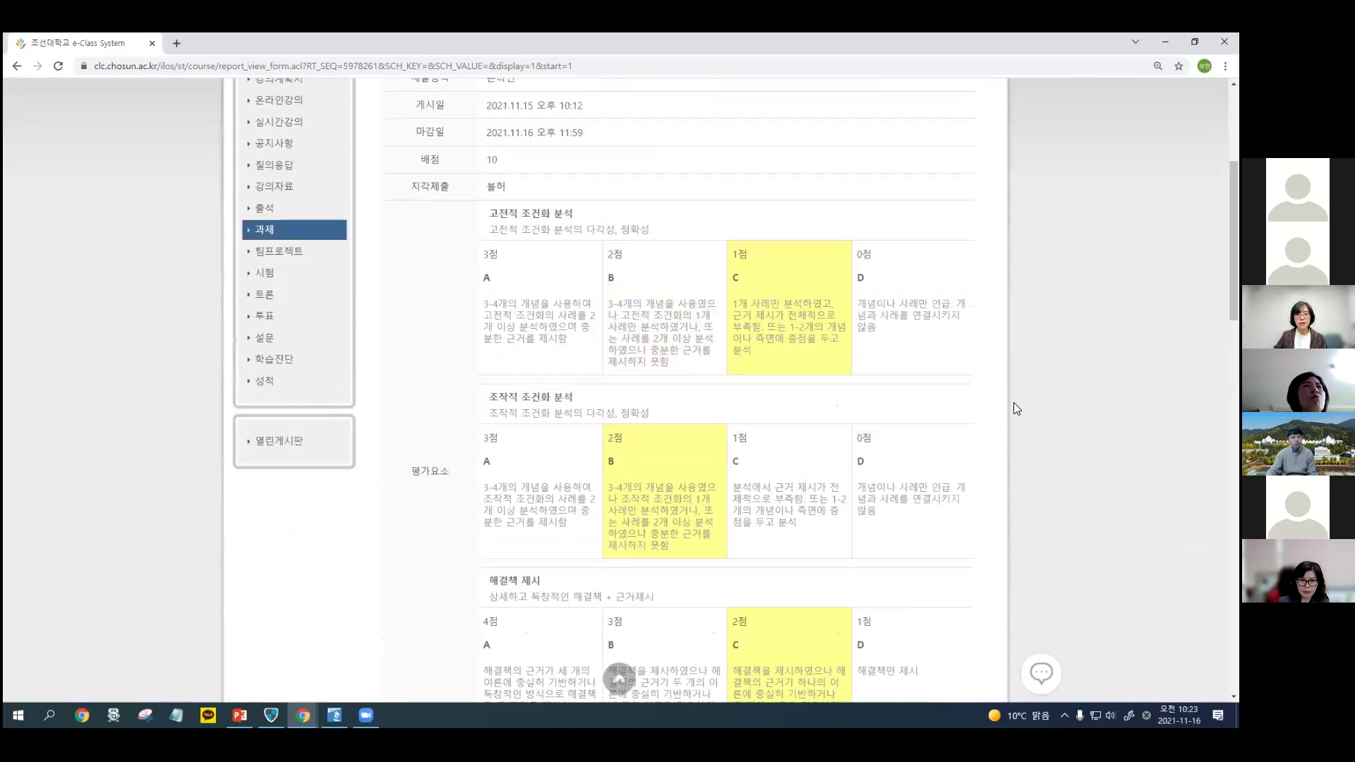
scroll(1016, 407, "up", 1)
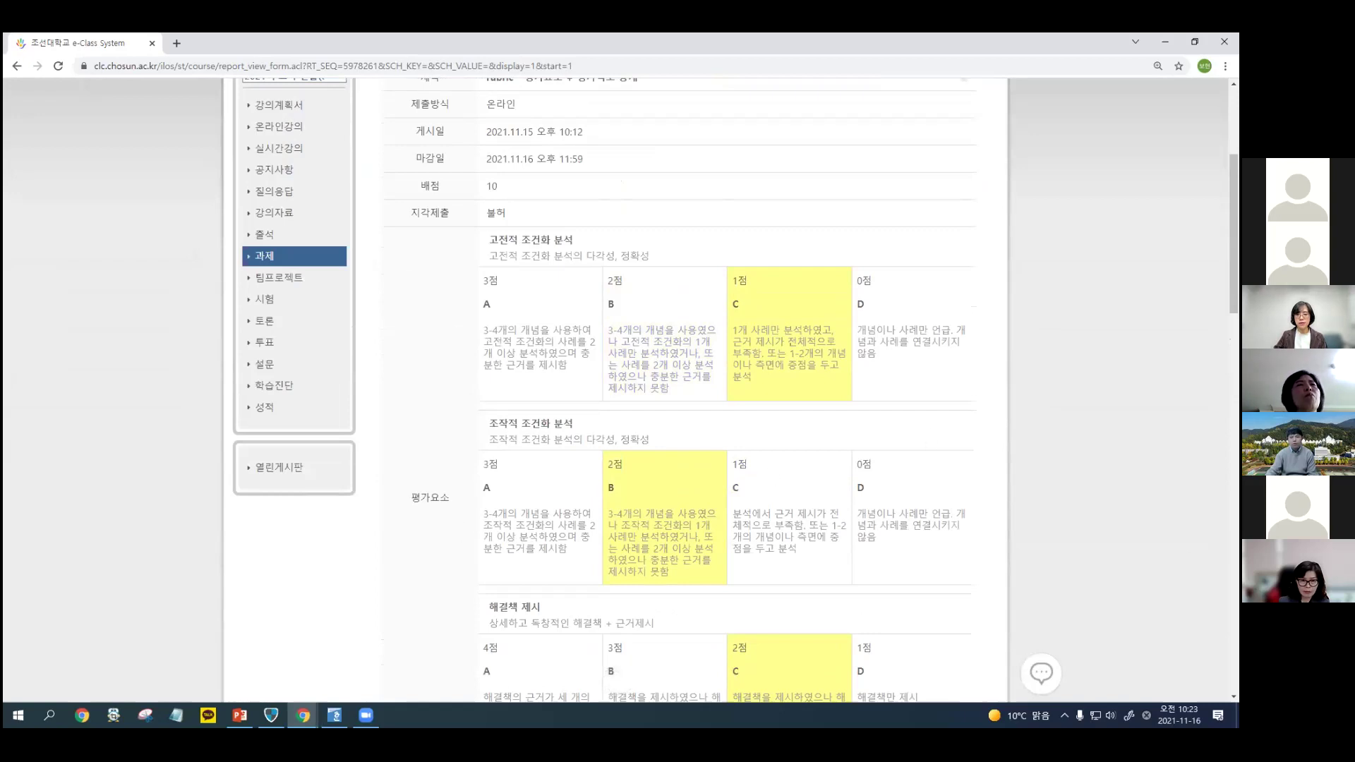
scroll(621, 389, "down", 2)
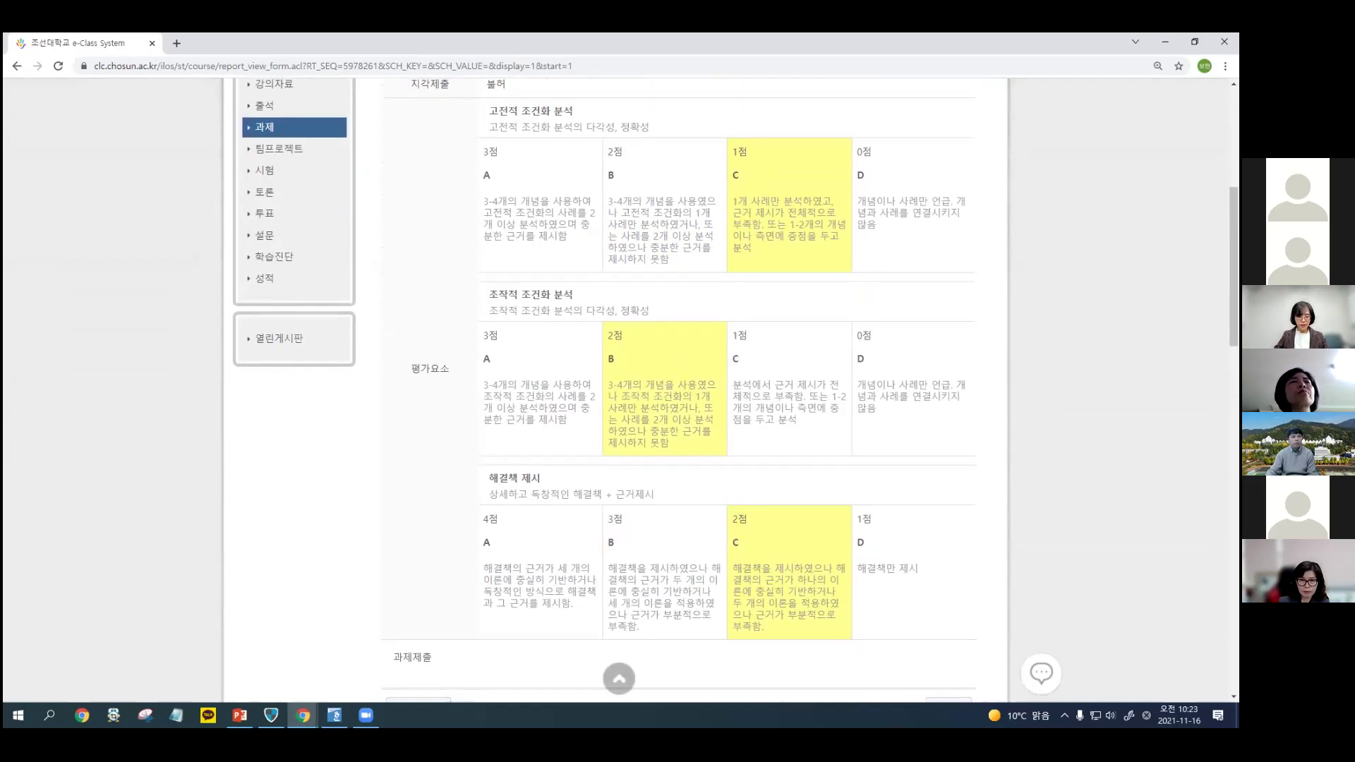
mouse_move(384, 99)
left_mouse_down()
mouse_move(659, 651)
mouse_move(1015, 652)
left_mouse_up()
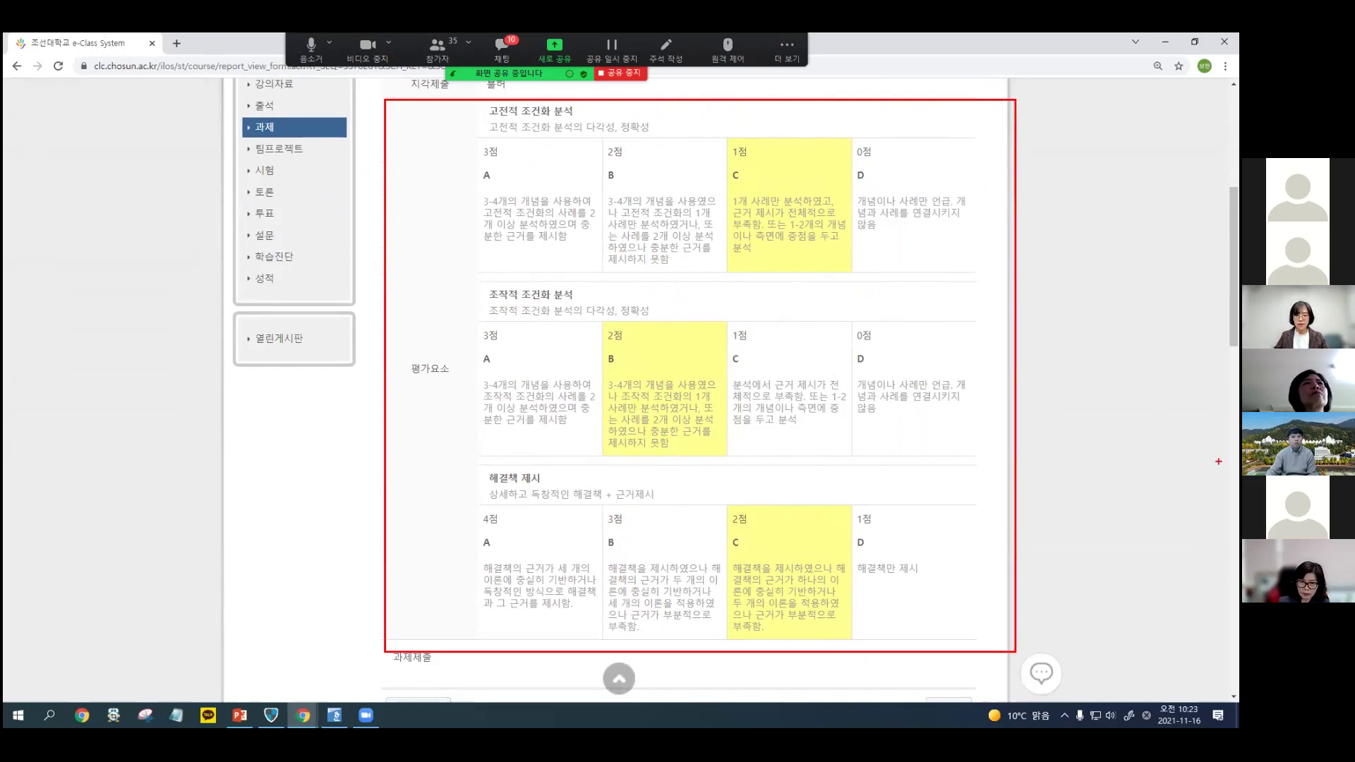
Examine the 과제제출 text and the 평가점수, 평가의견 and 점수 분포 information of this assignment.
scroll(1056, 418, "down", 8)
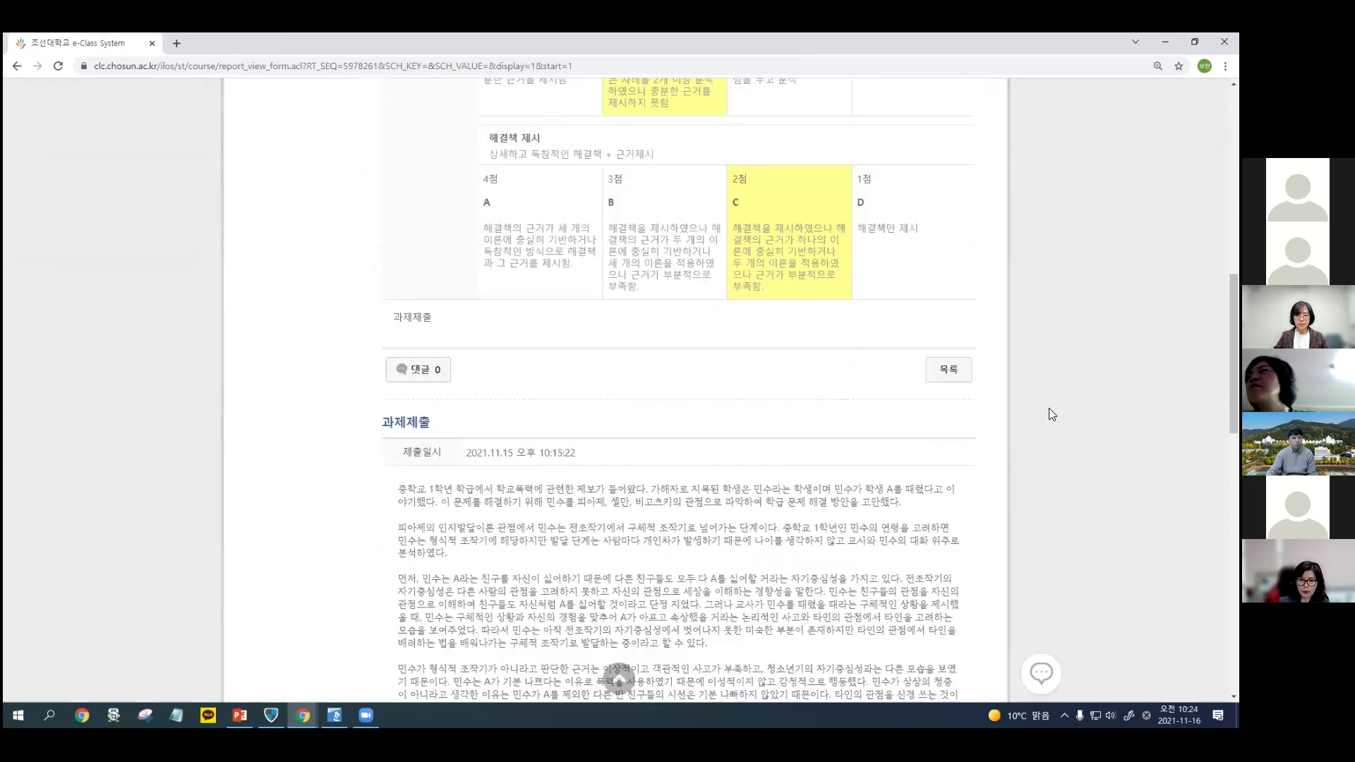
scroll(1048, 408, "down", 5)
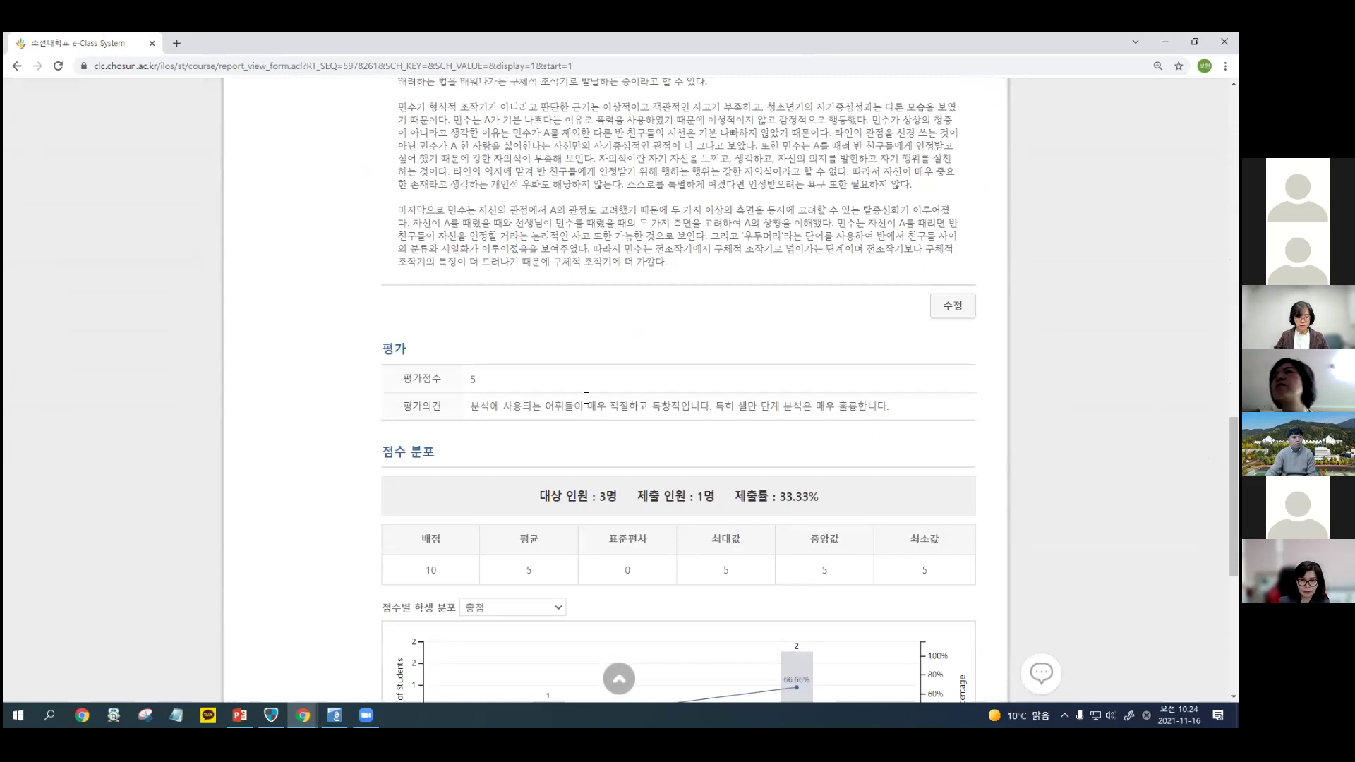
mouse_move(357, 326)
left_mouse_down()
mouse_move(595, 460)
mouse_move(982, 439)
left_mouse_up()
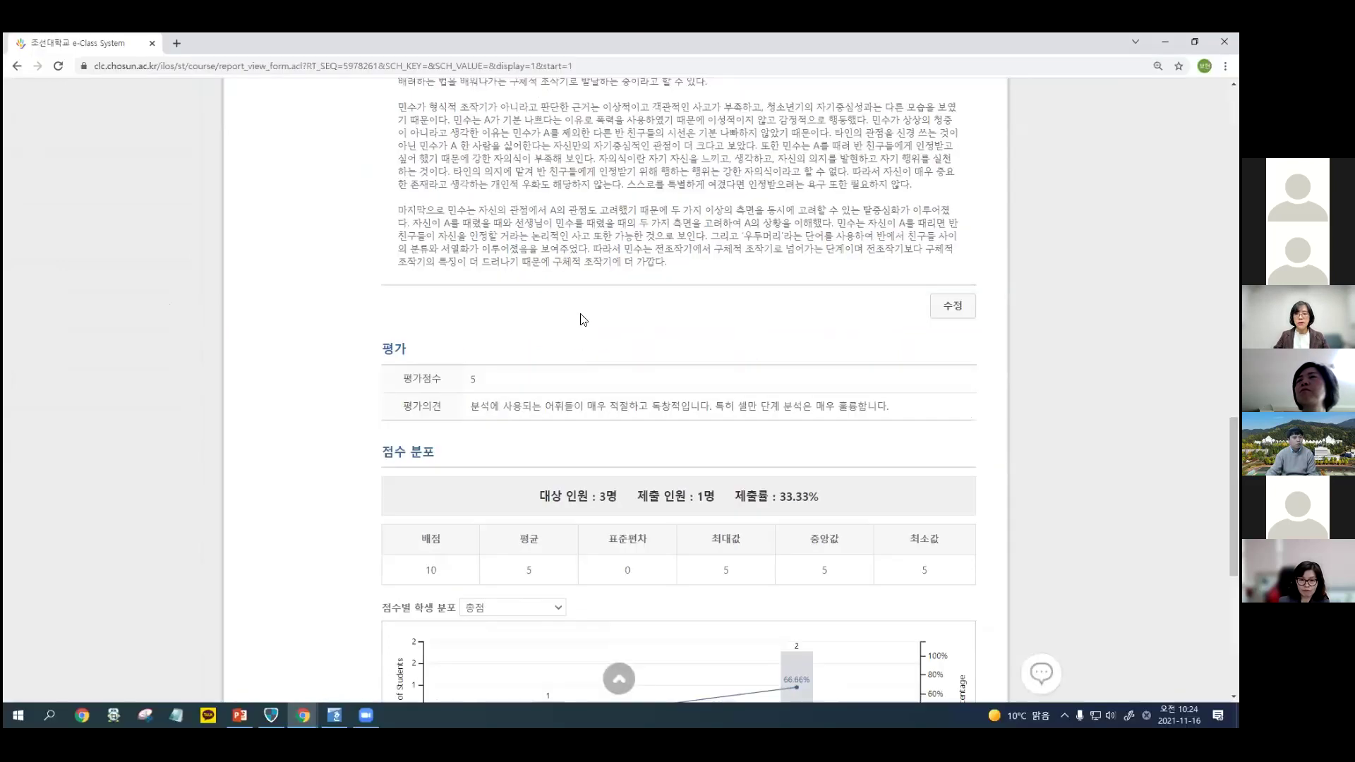
scroll(1036, 385, "up", 6)
scroll(947, 379, "up", 3)
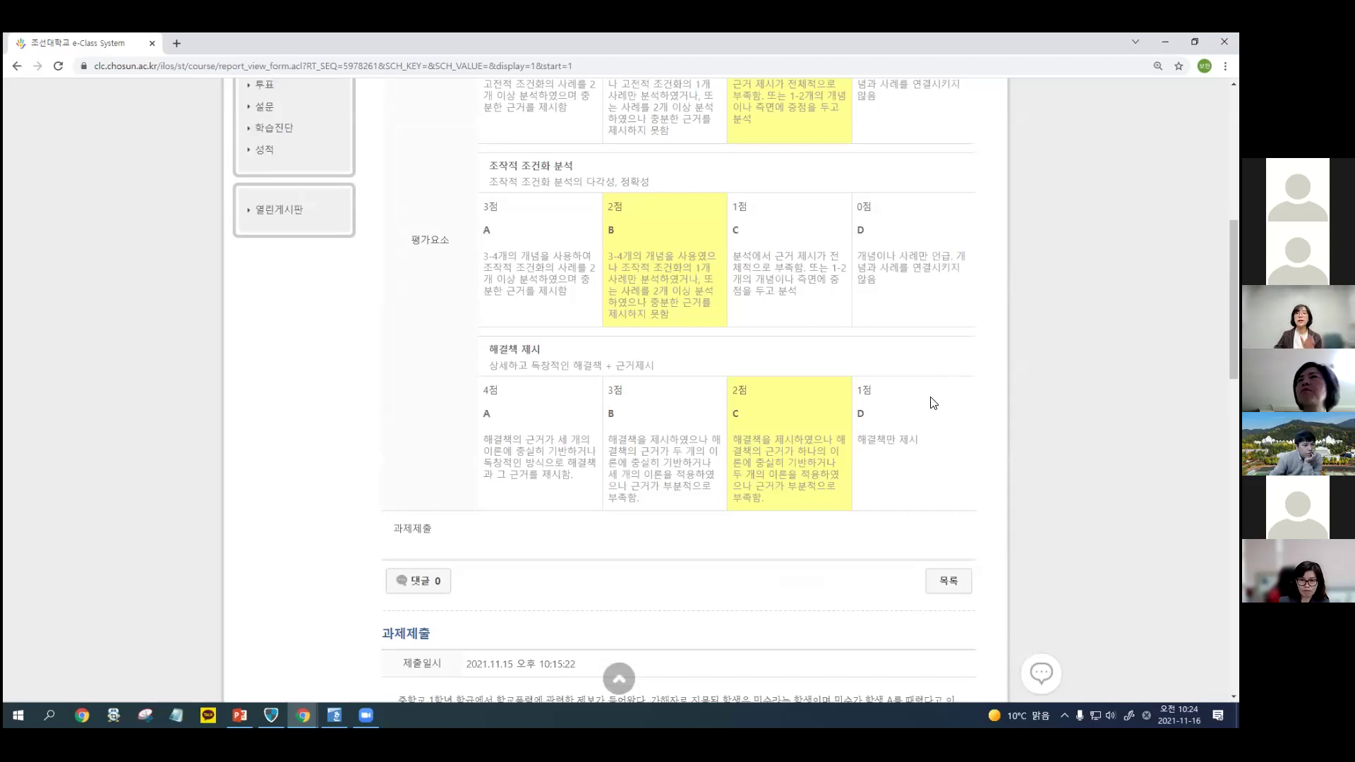
scroll(826, 367, "down", 12)
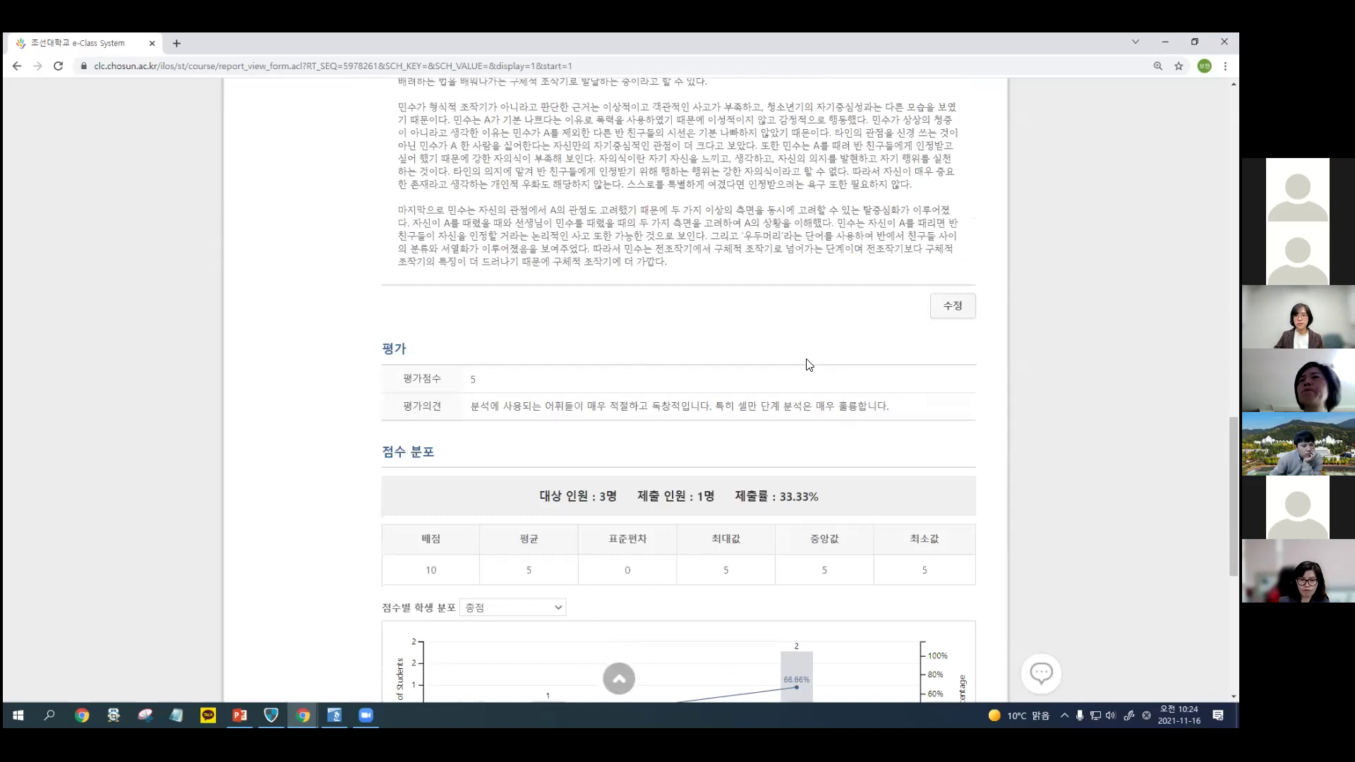
scroll(1039, 404, "up", 10)
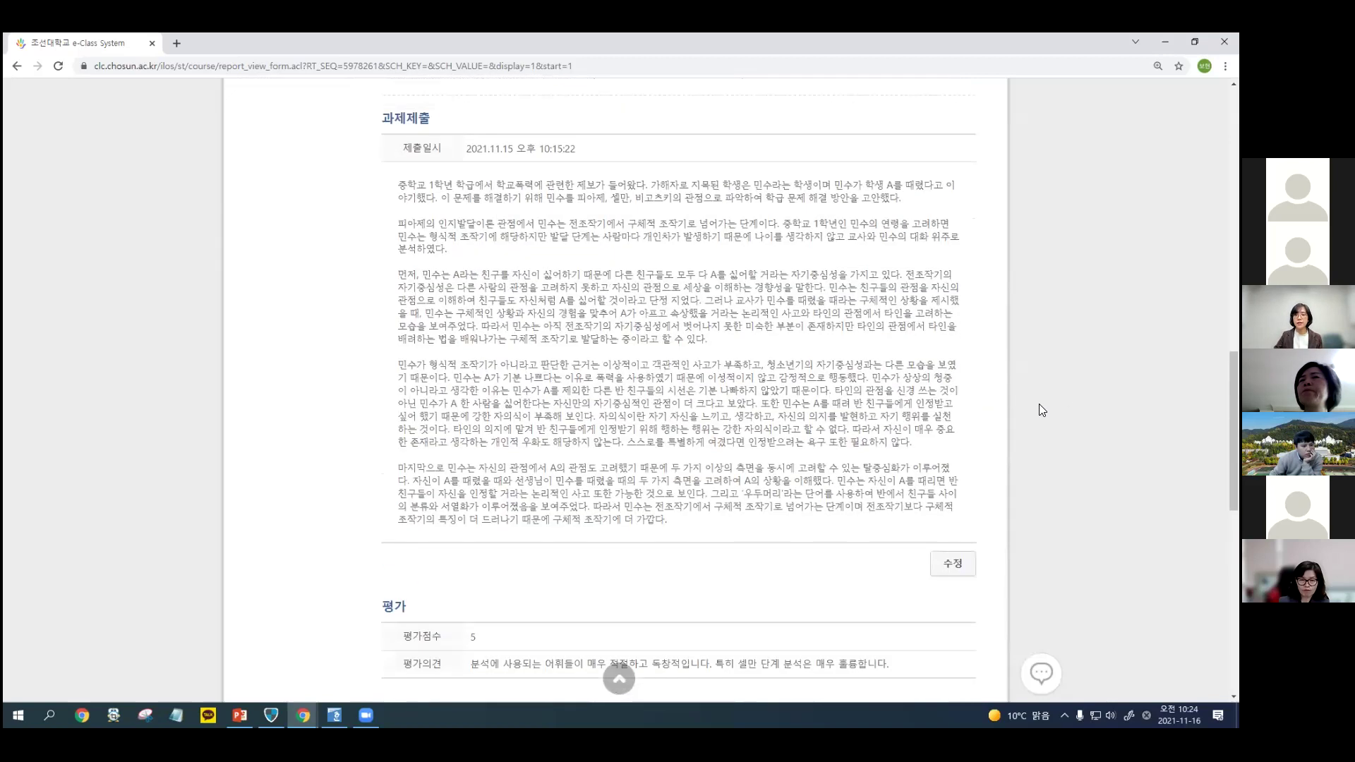
Review the assignment details and the three-criterion rubric table again from 고전적 조건화 분석 to 해결책 제시.
scroll(1038, 410, "up", 4)
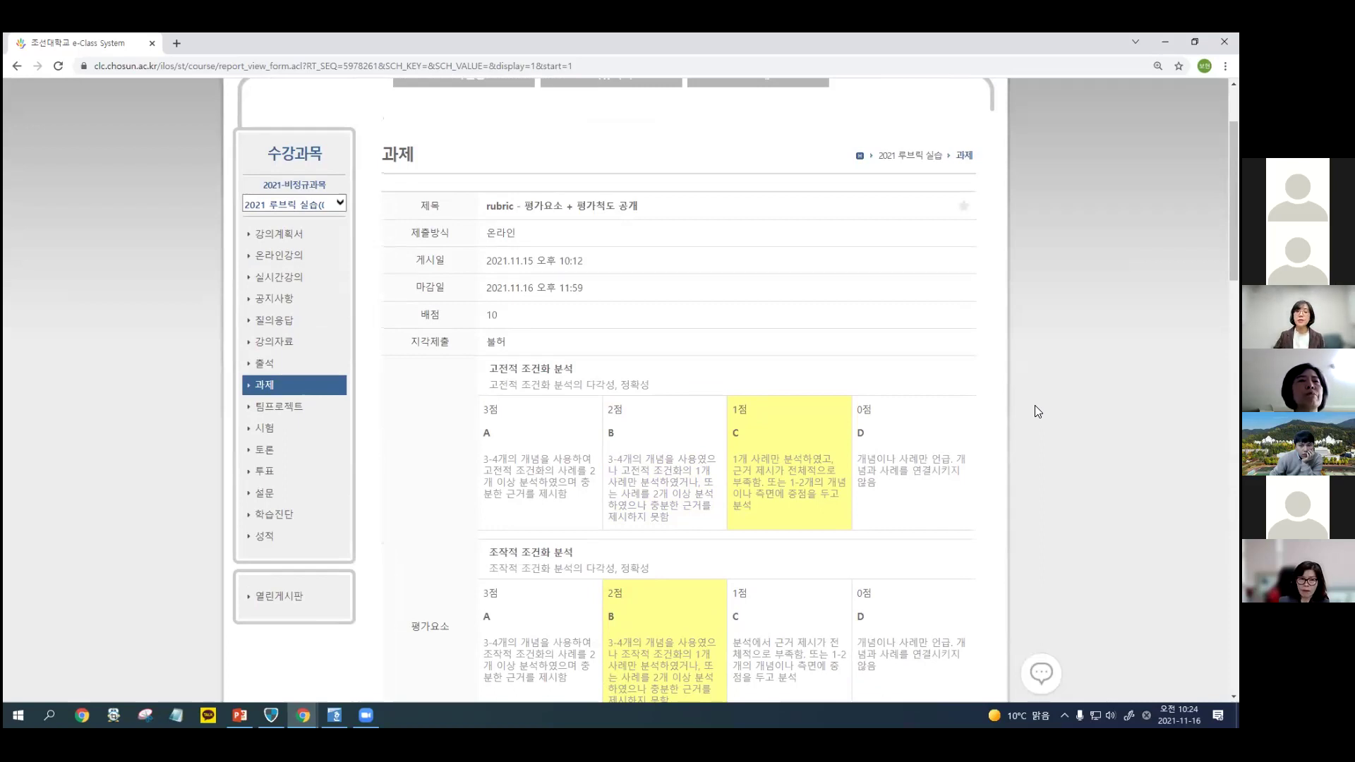
scroll(895, 412, "down", 2)
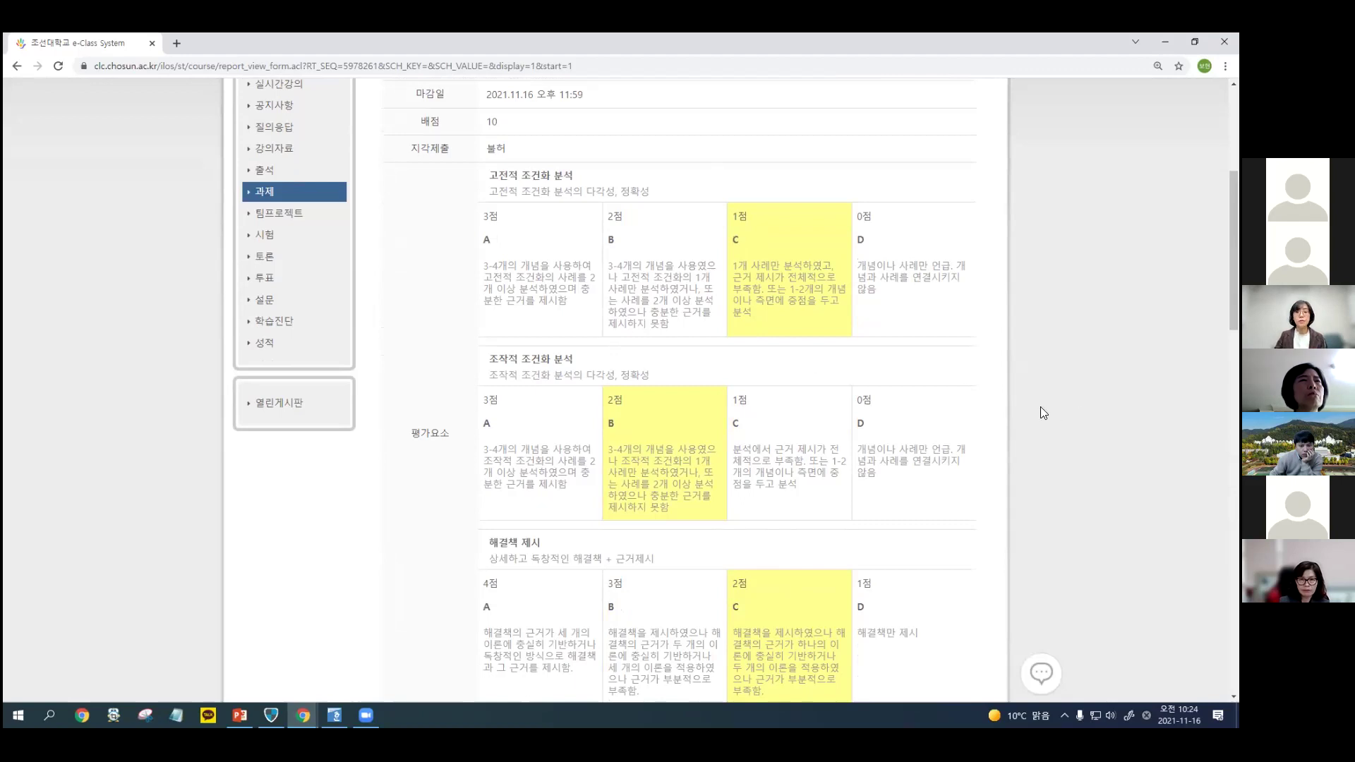
scroll(1030, 388, "down", 9)
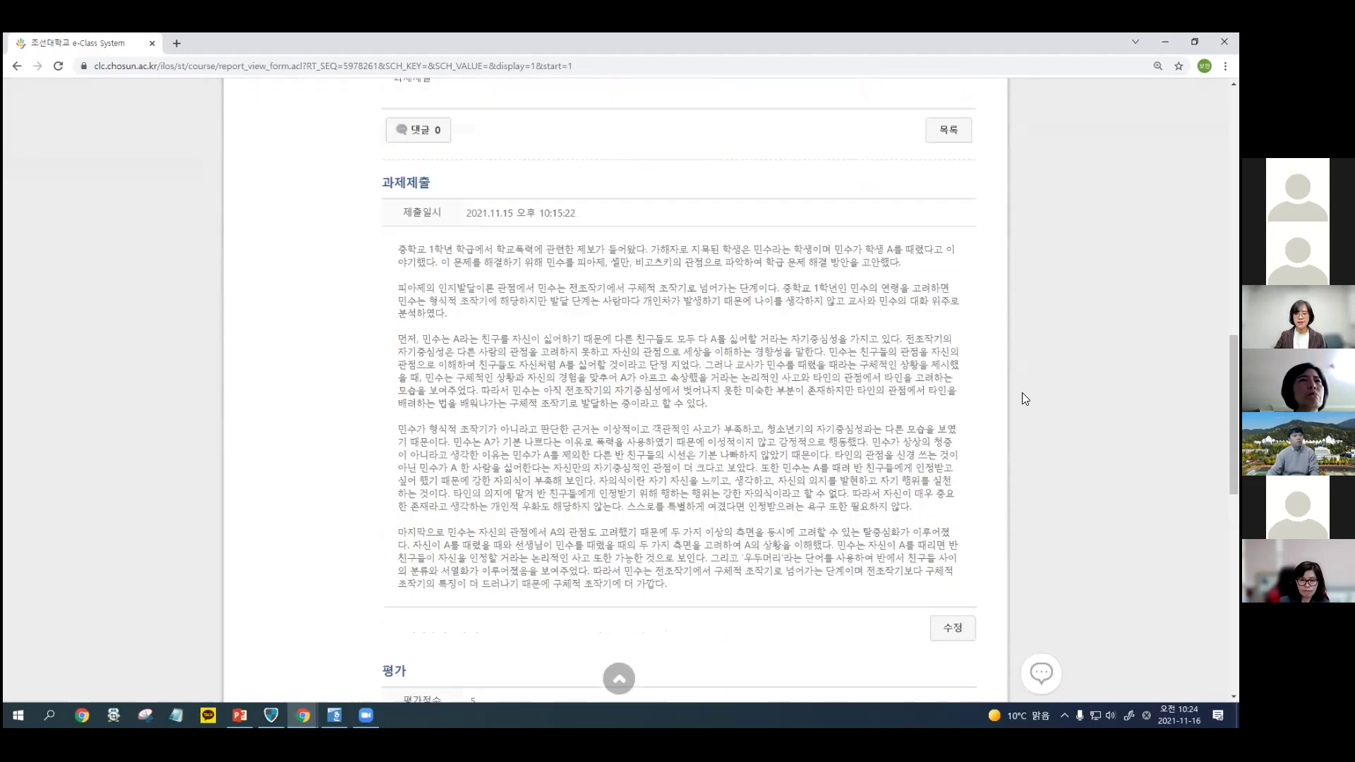
scroll(1027, 385, "up", 14)
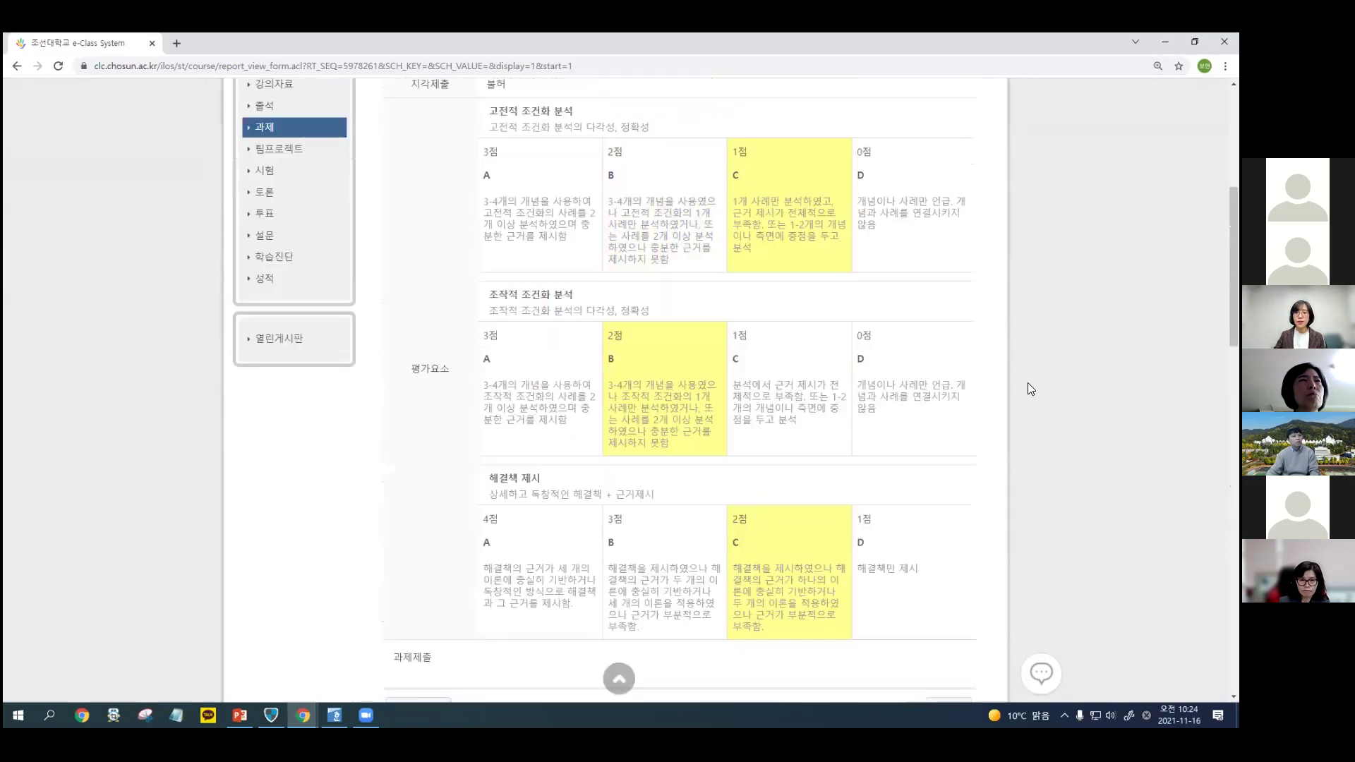
scroll(1027, 382, "up", 1)
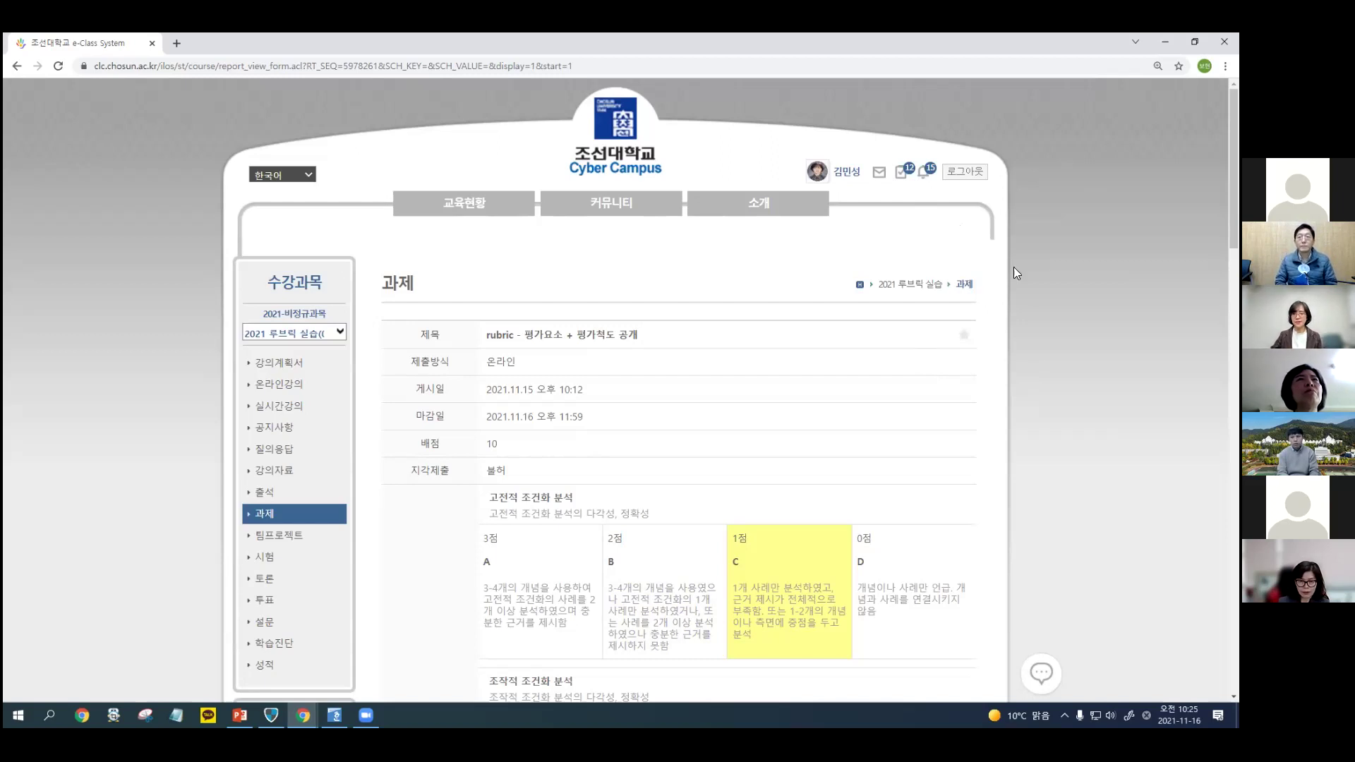
scroll(1013, 258, "down", 3)
scroll(1013, 256, "down", 3)
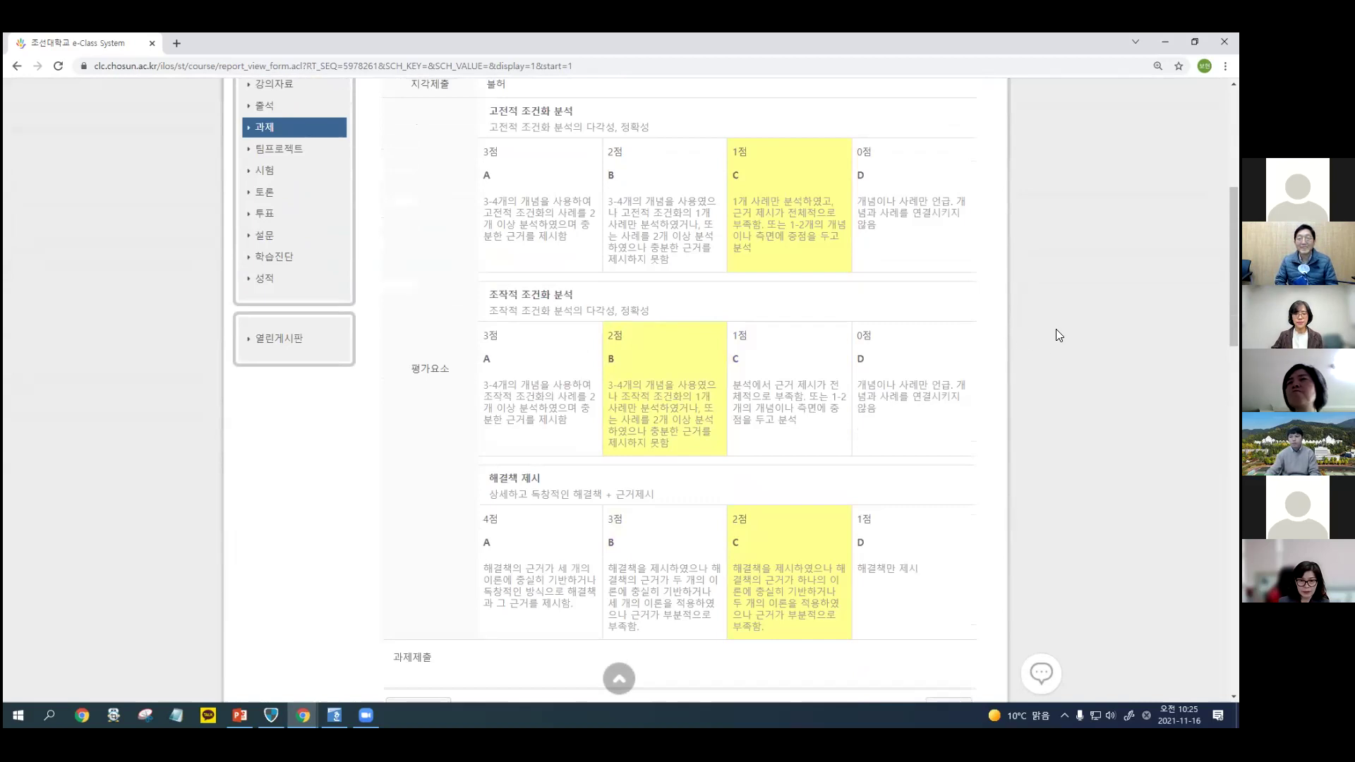
Return to the main page, open the 강의과목 course 교육평가학 and look over its course home.
scroll(1054, 328, "up", 5)
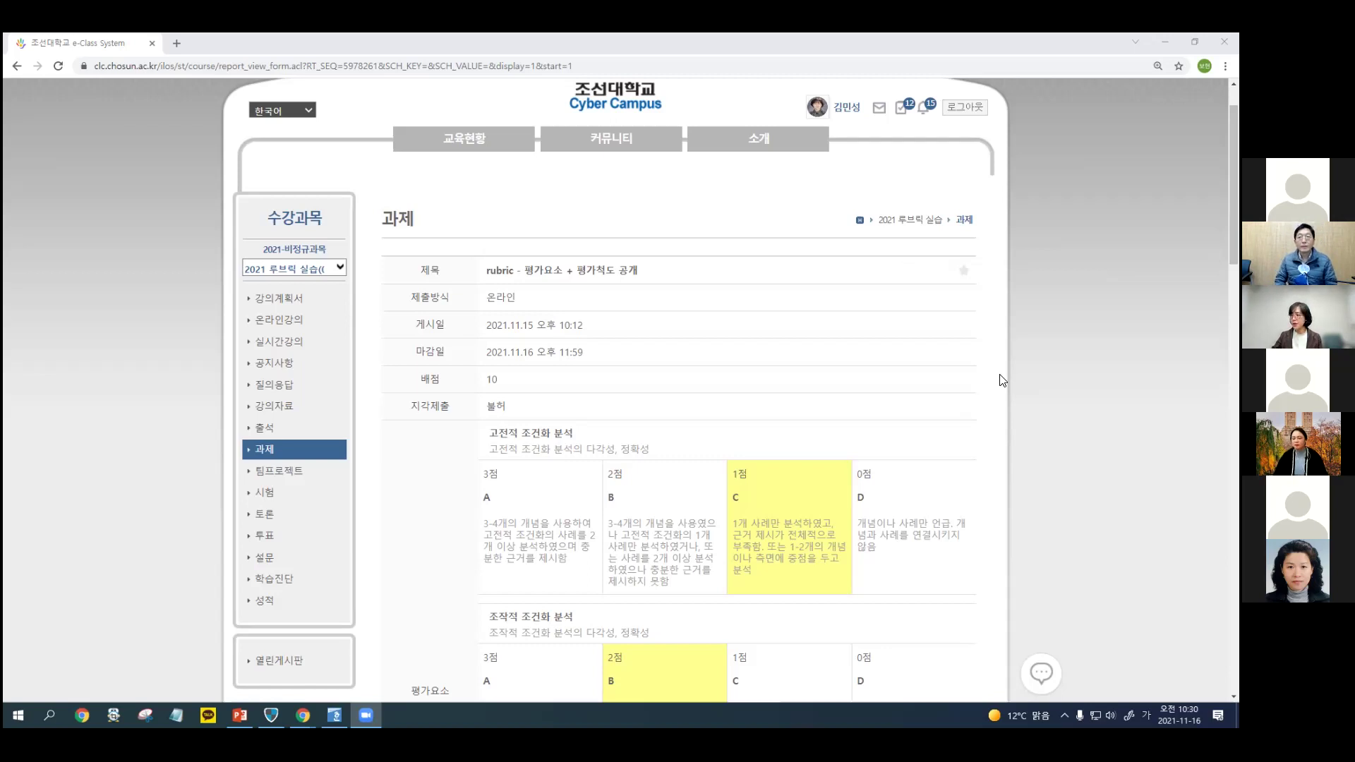
left_click(602, 94)
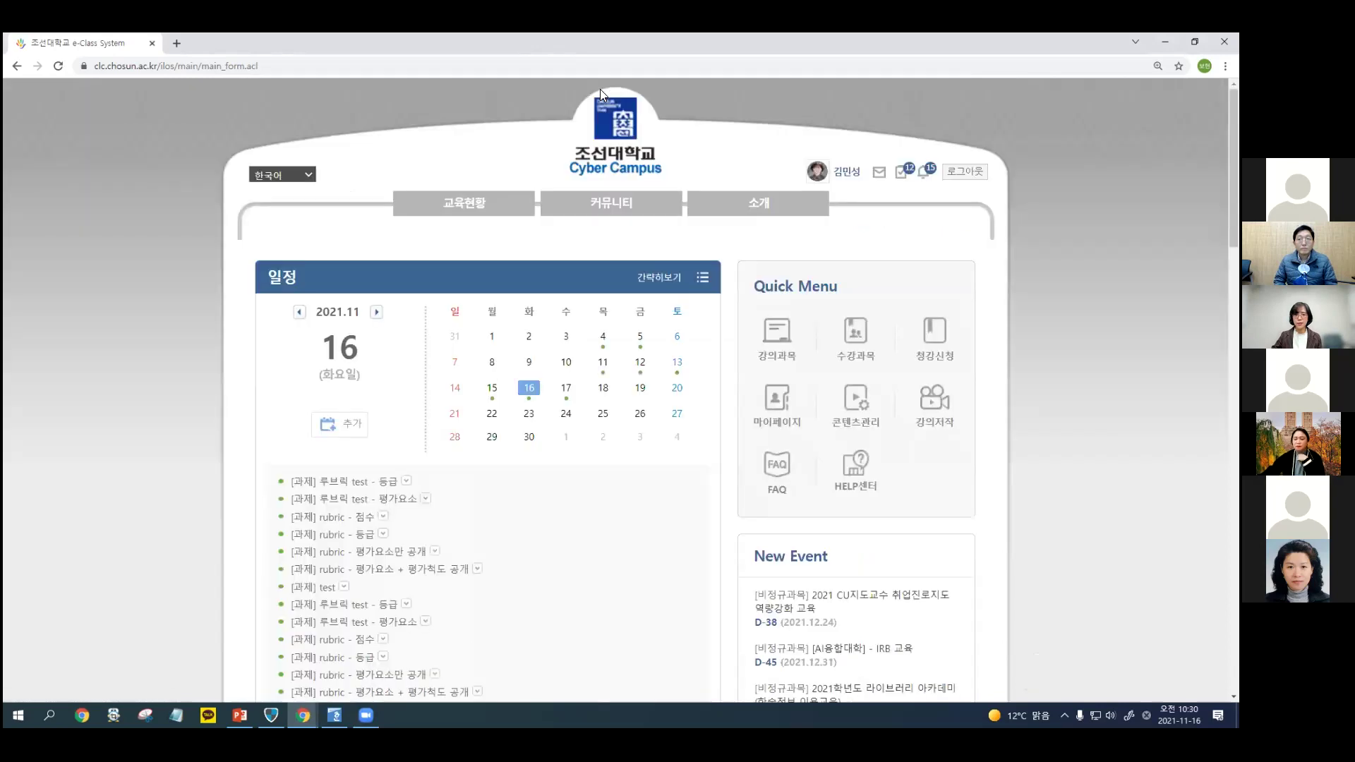
mouse_move(635, 211)
scroll(633, 223, "down", 6)
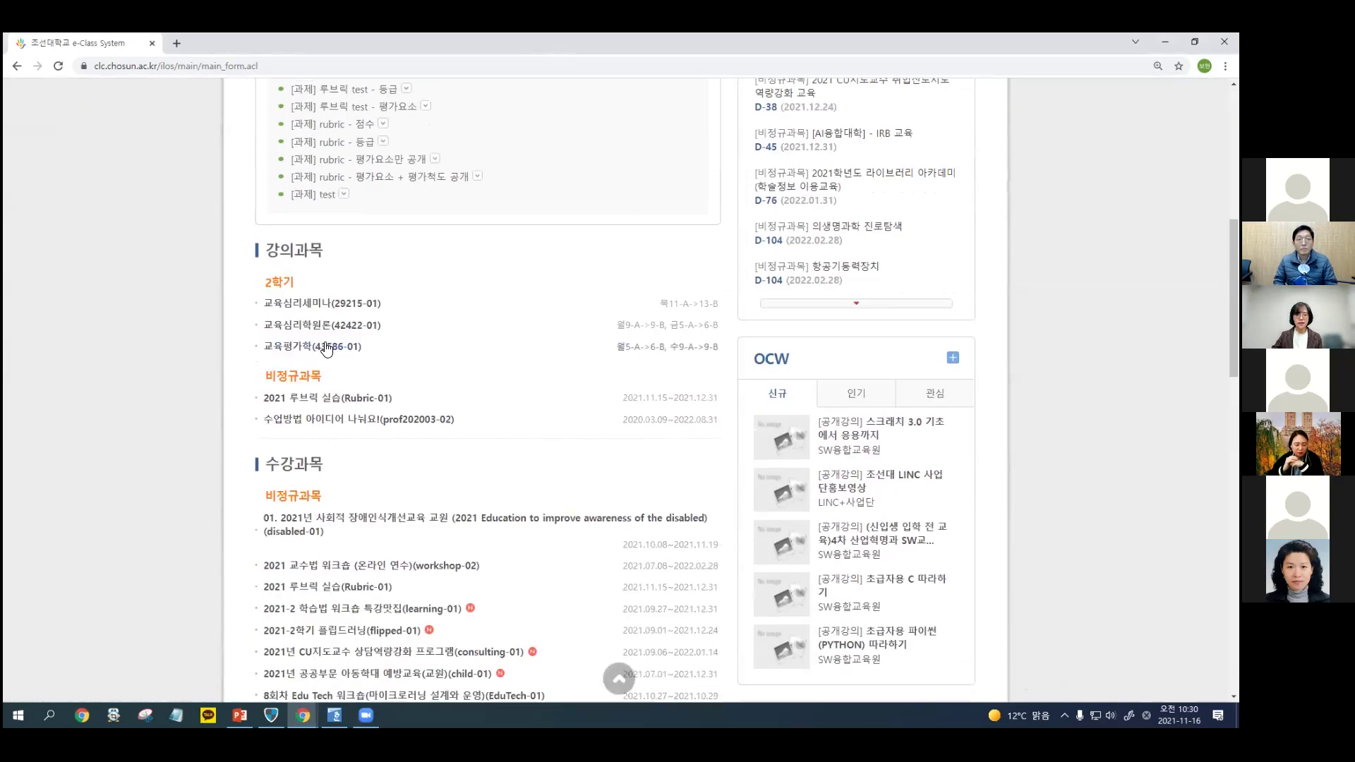
left_click(324, 345)
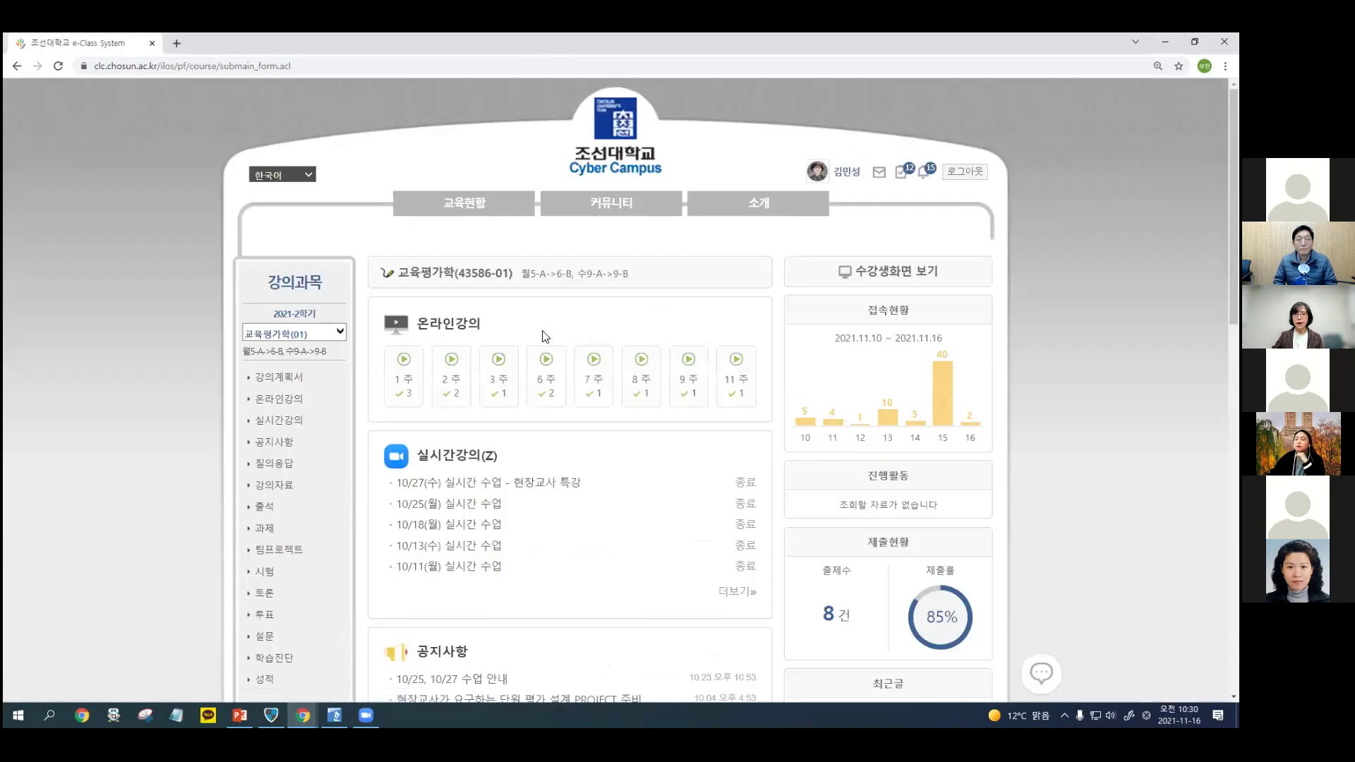
scroll(561, 435, "down", 4)
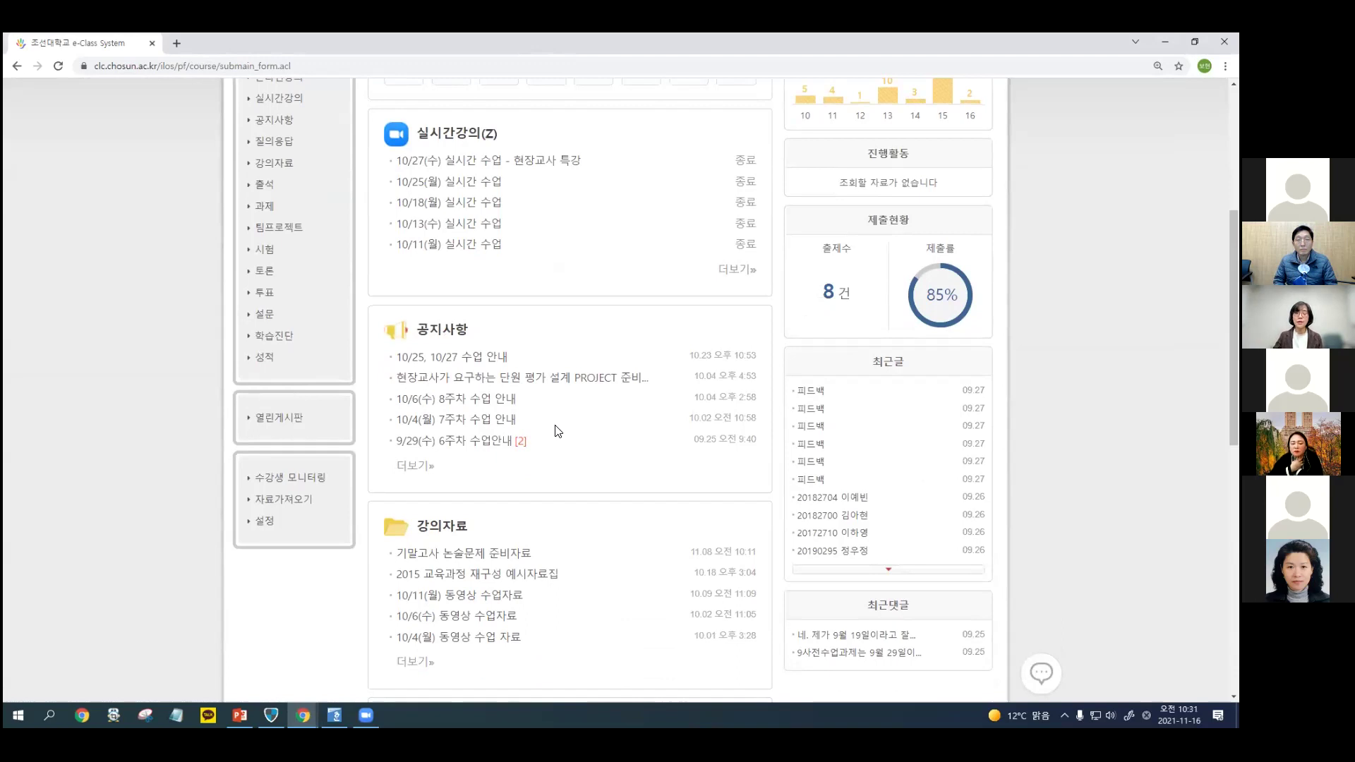
Open the 기말시험 exam from the course's 시험 list and view its settings and 시험지 questions.
left_click(276, 259)
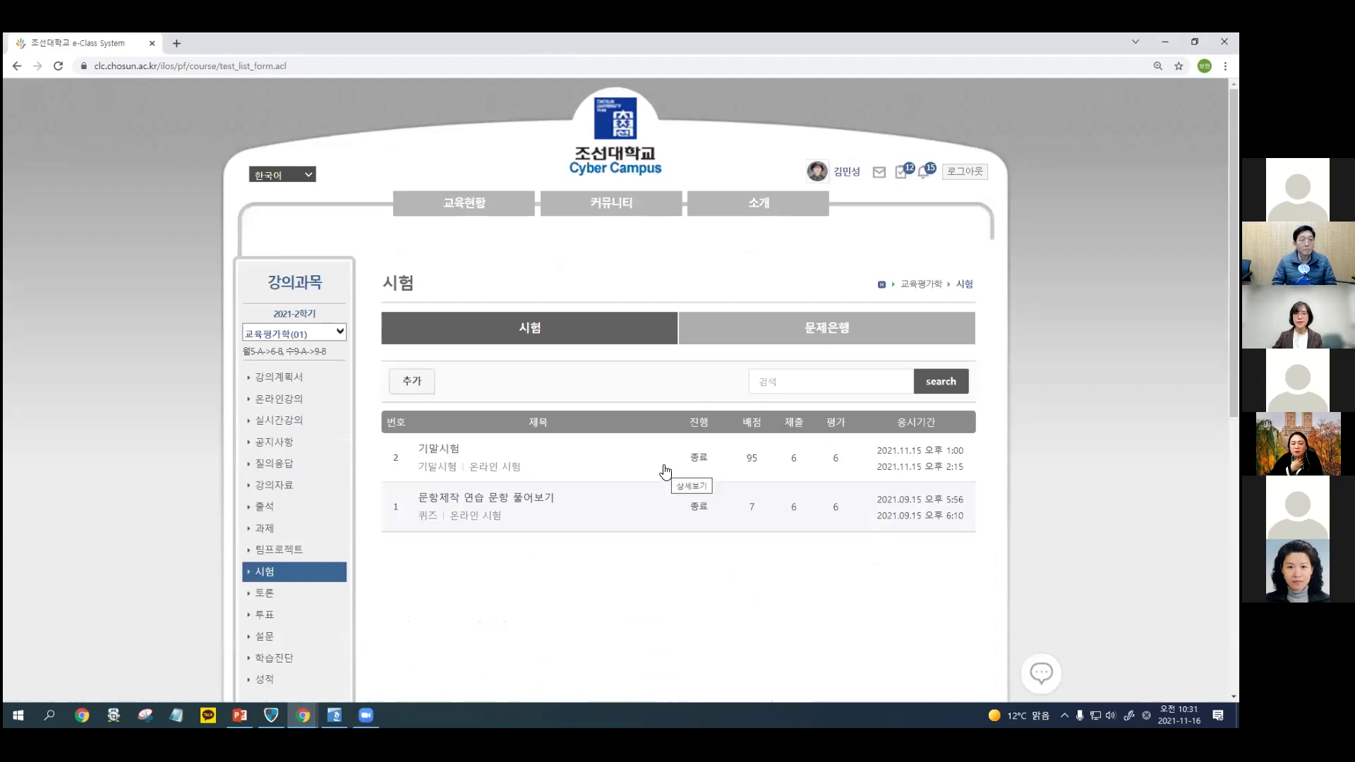
double_click(434, 452)
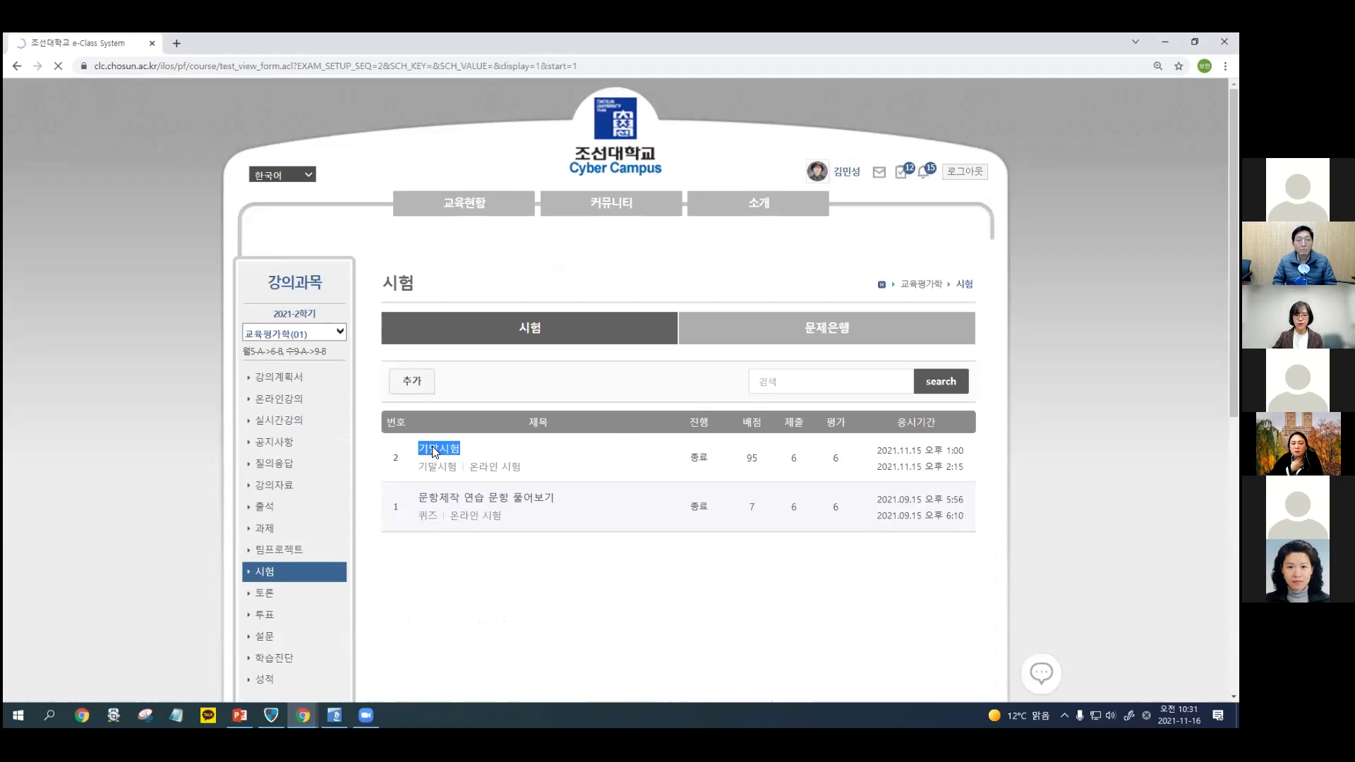
scroll(1094, 456, "down", 5)
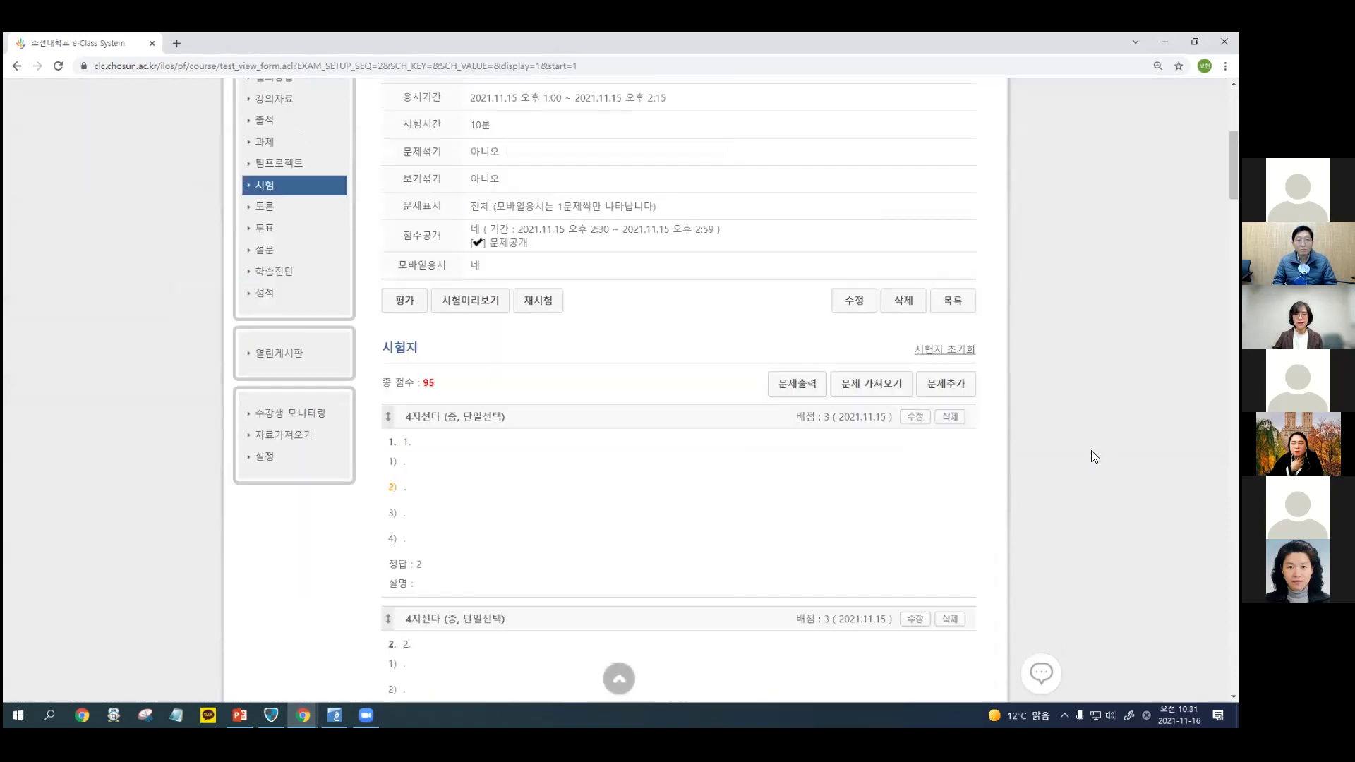
Switch to the Hangul document 교육평가학_기말고사_2020.hwp to view the exam questions, minimise it and review the 기말시험 settings in the browser.
left_click(334, 715)
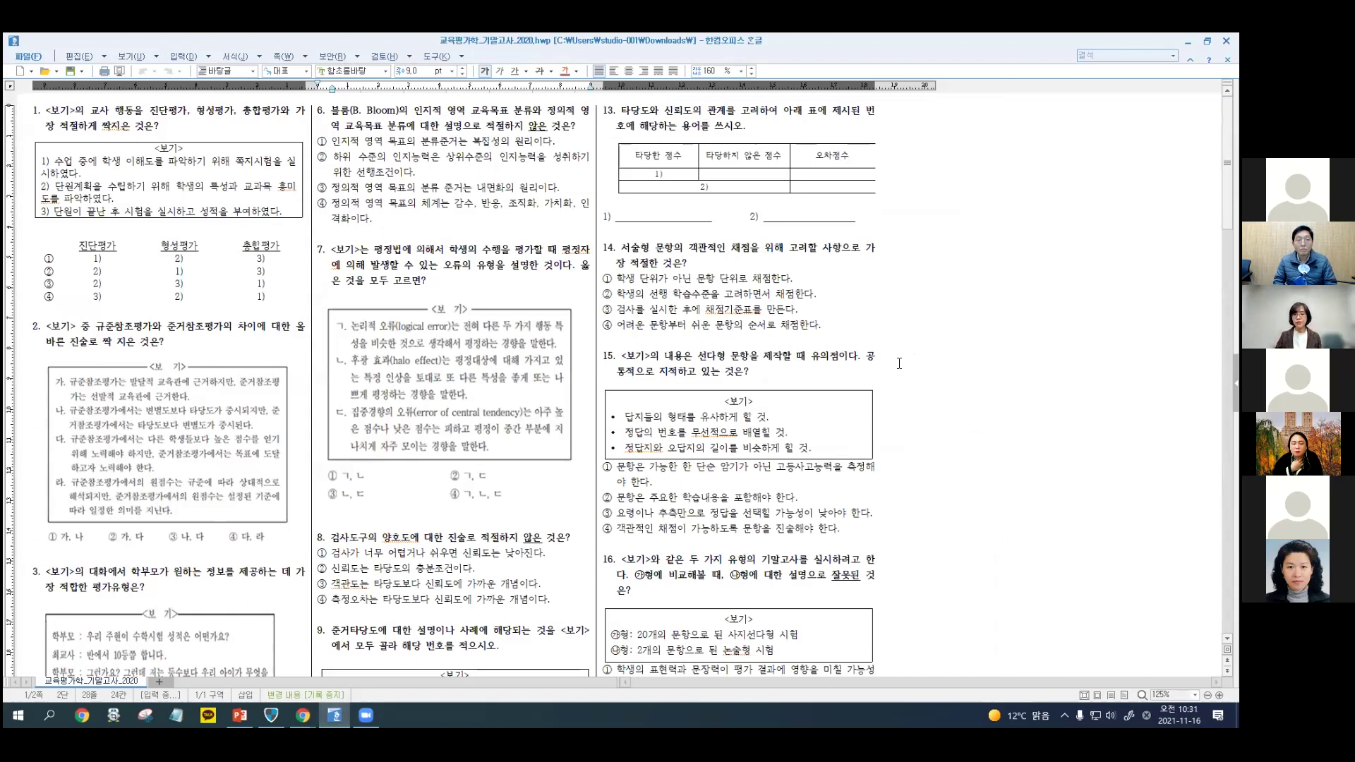
left_click(1187, 41)
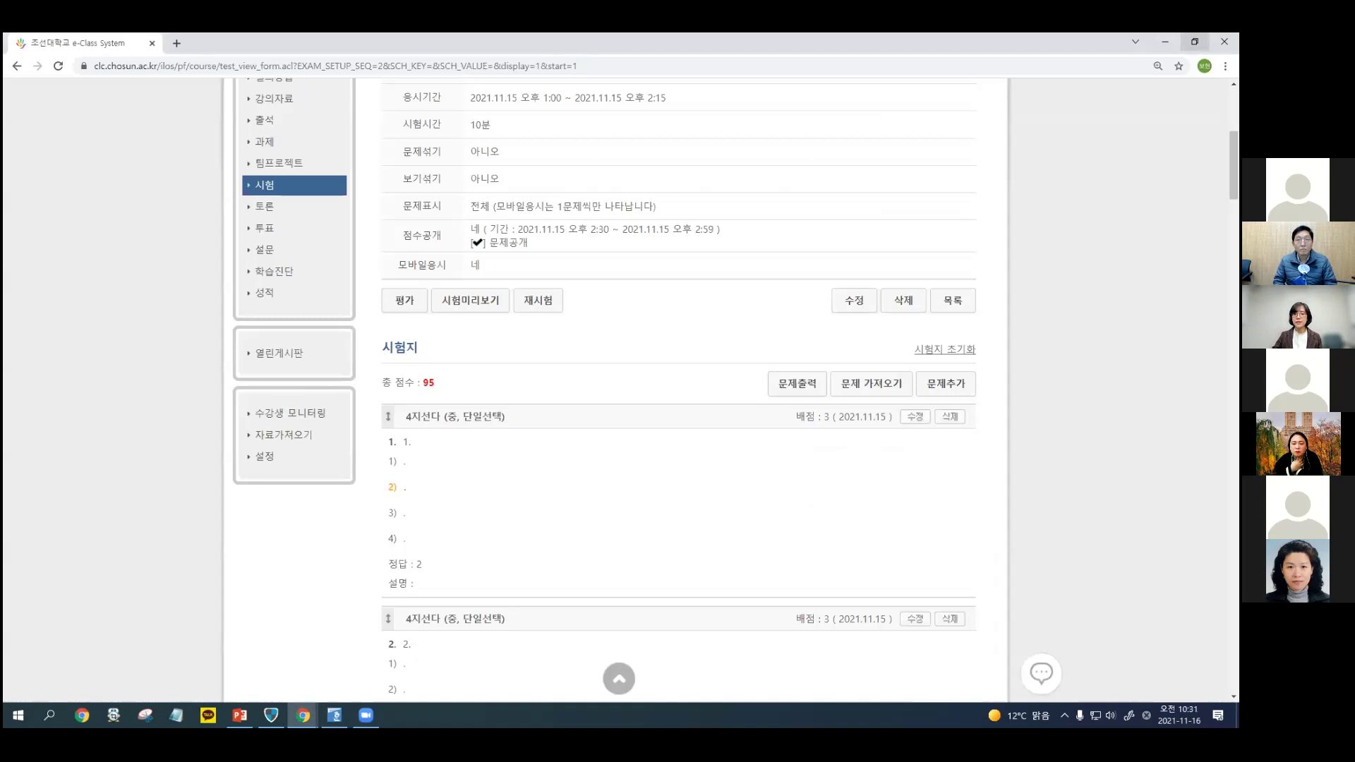
scroll(1023, 239, "up", 3)
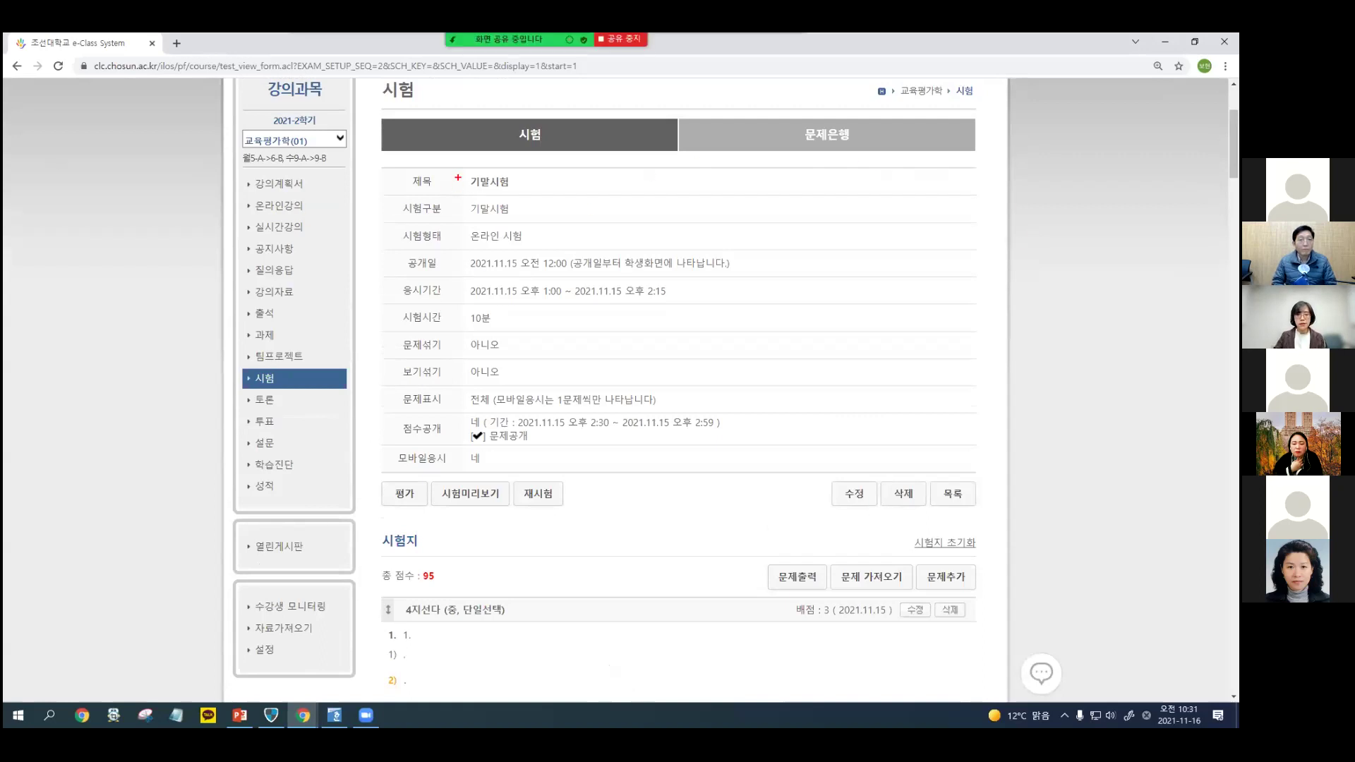
Circle the 응시기간 row and box the 시험시간 row in the 기말시험 settings with the screen pen.
mouse_move(376, 275)
left_mouse_down()
mouse_move(402, 303)
mouse_move(621, 305)
mouse_move(694, 270)
mouse_move(378, 280)
left_mouse_up()
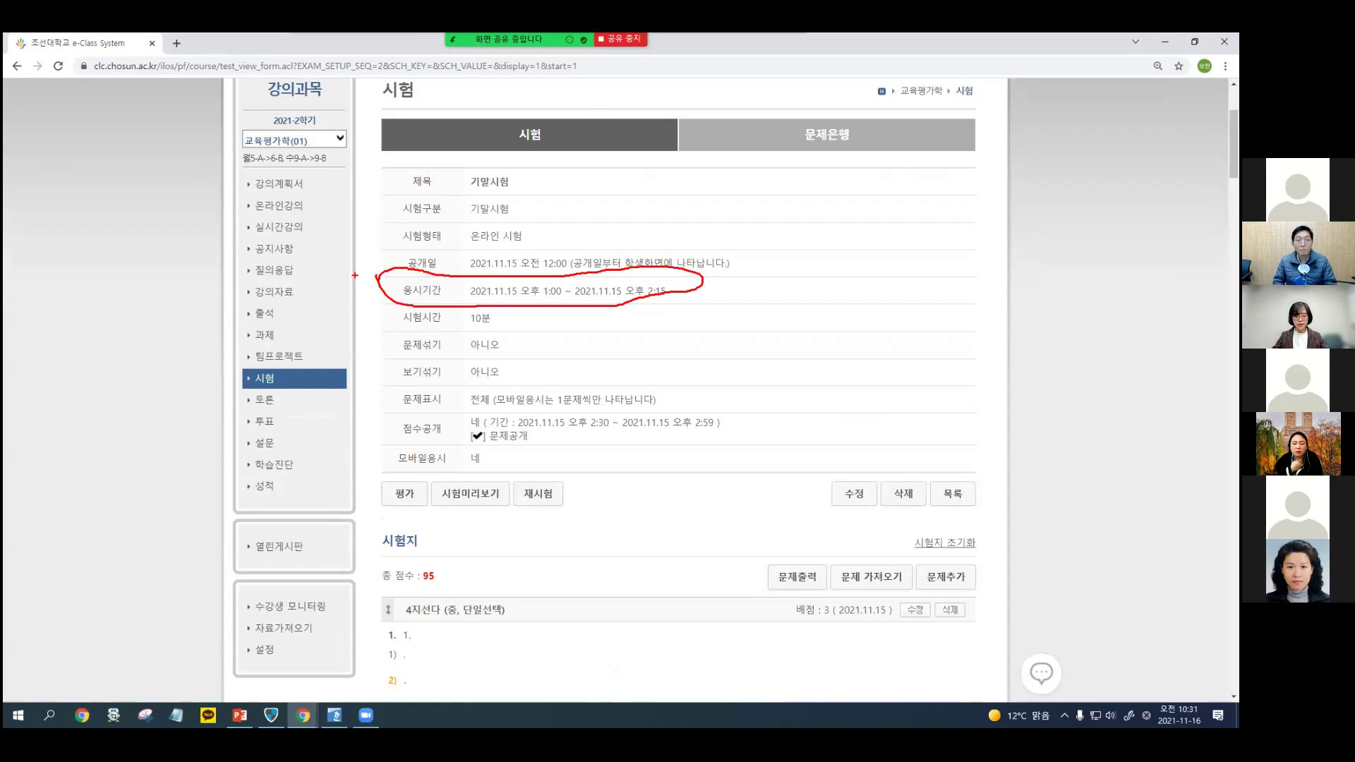
mouse_move(391, 306)
left_mouse_down()
mouse_move(454, 332)
mouse_move(519, 332)
left_mouse_up()
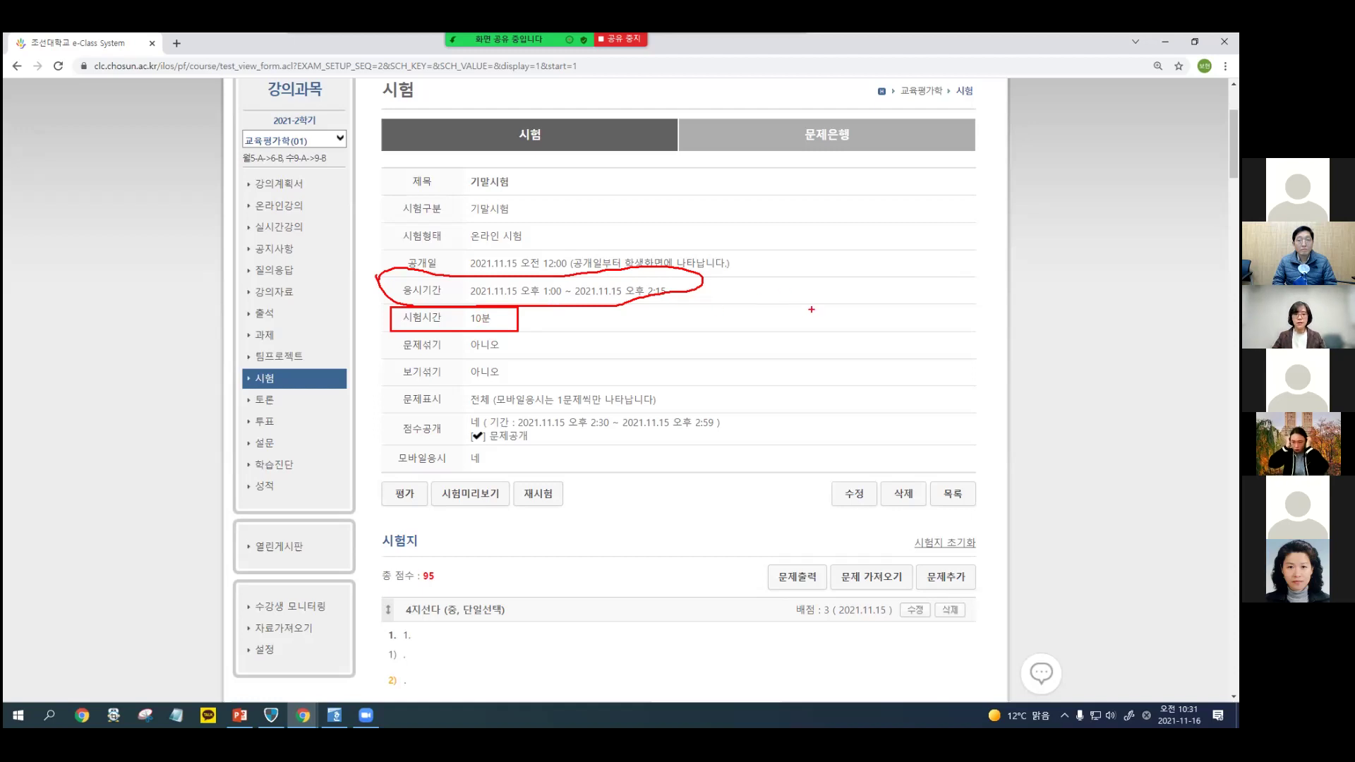
Find short-answer questions 4 and 5 in the 시험지 and outline question 4 with its answers and question 5's instruction.
scroll(810, 313, "down", 7)
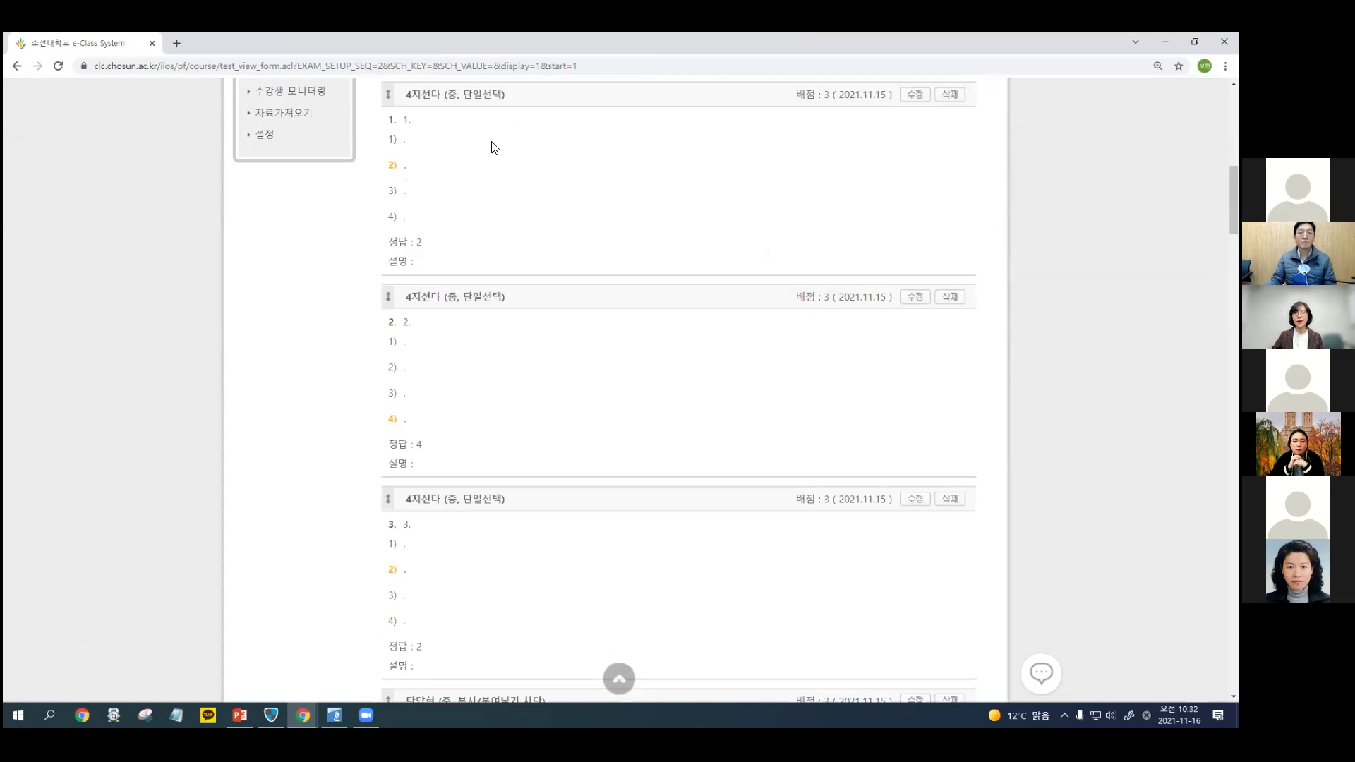
scroll(492, 149, "down", 1)
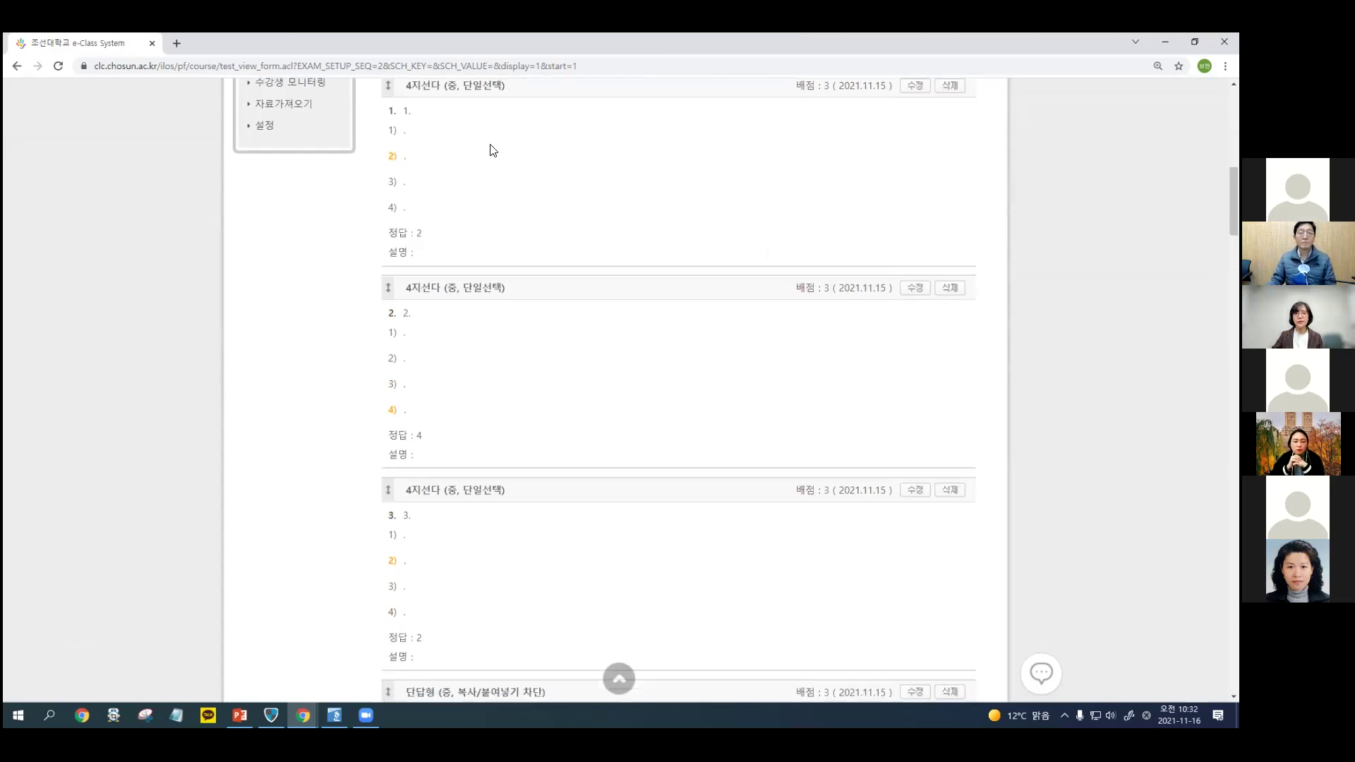
scroll(524, 235, "down", 2)
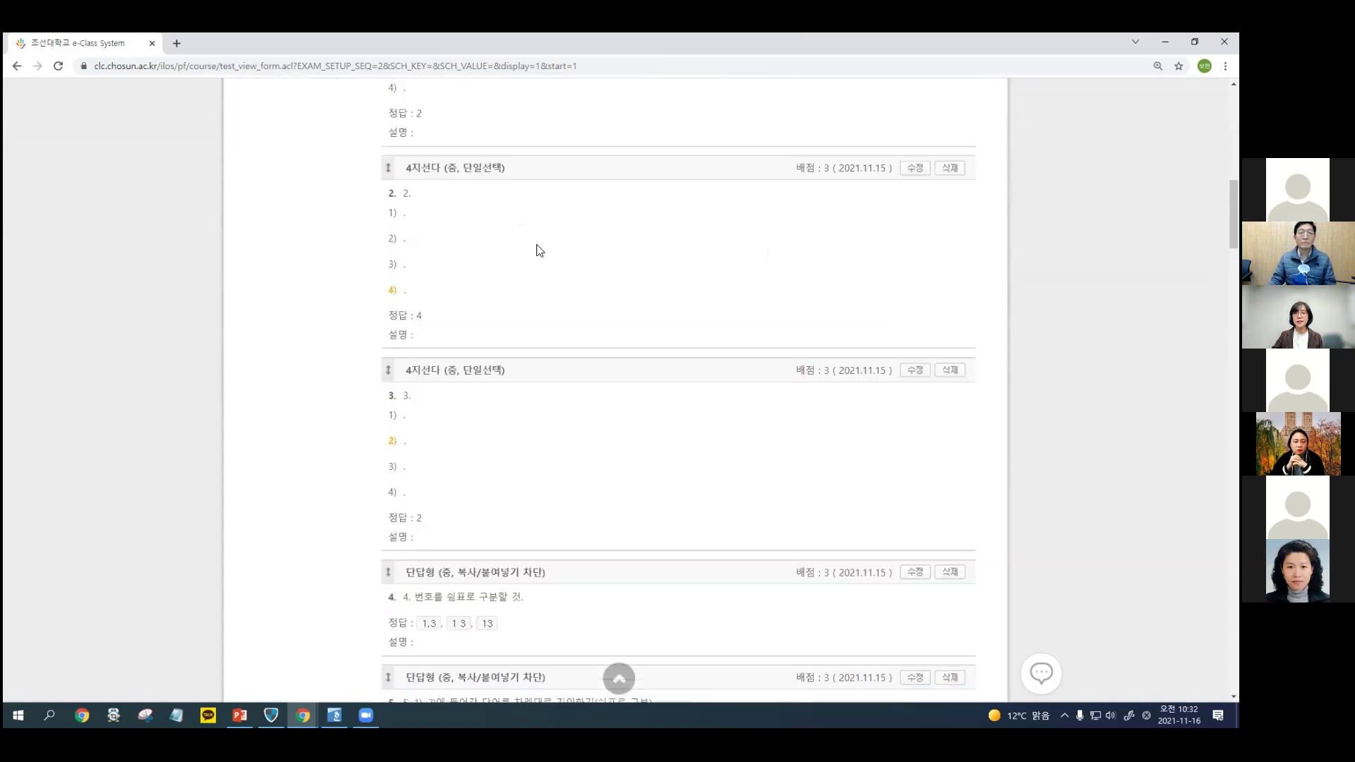
scroll(540, 252, "down", 5)
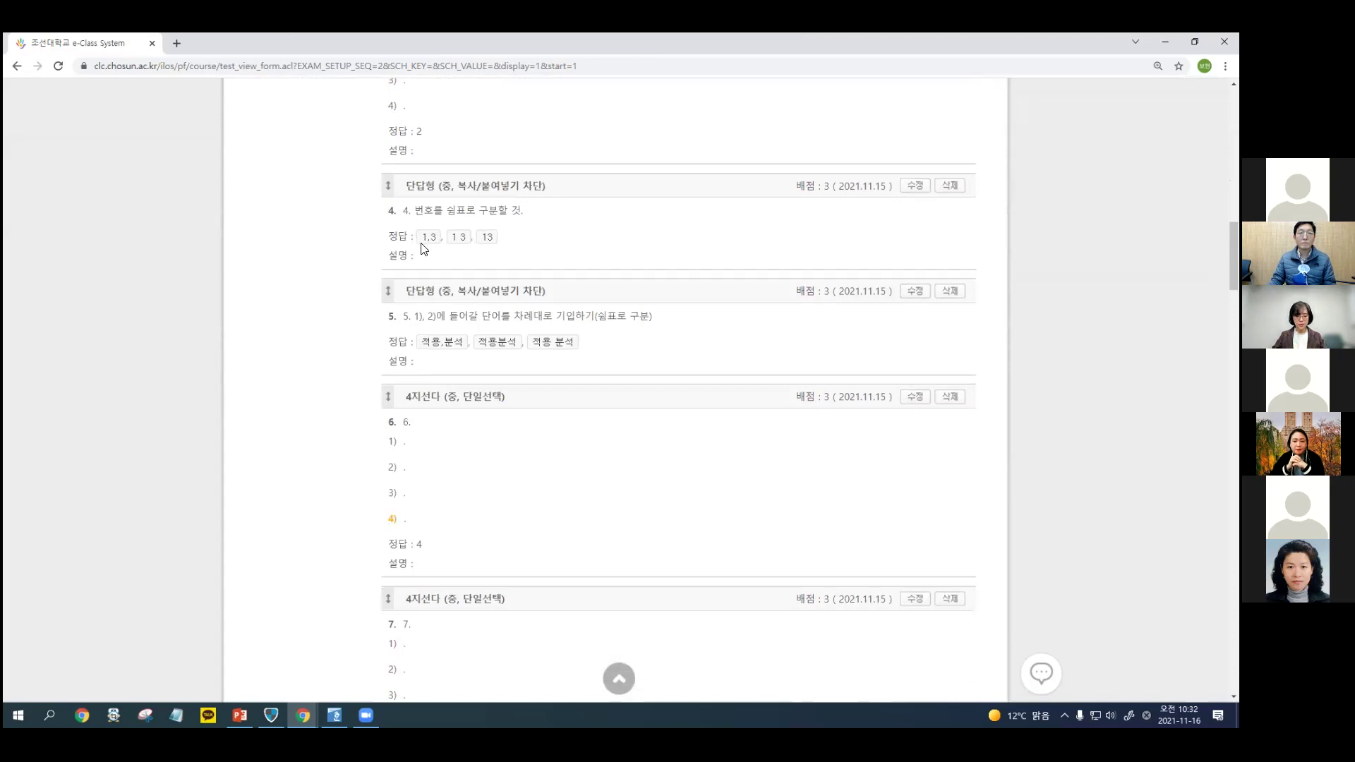
mouse_move(367, 192)
left_mouse_down()
mouse_move(381, 267)
mouse_move(546, 268)
left_mouse_up()
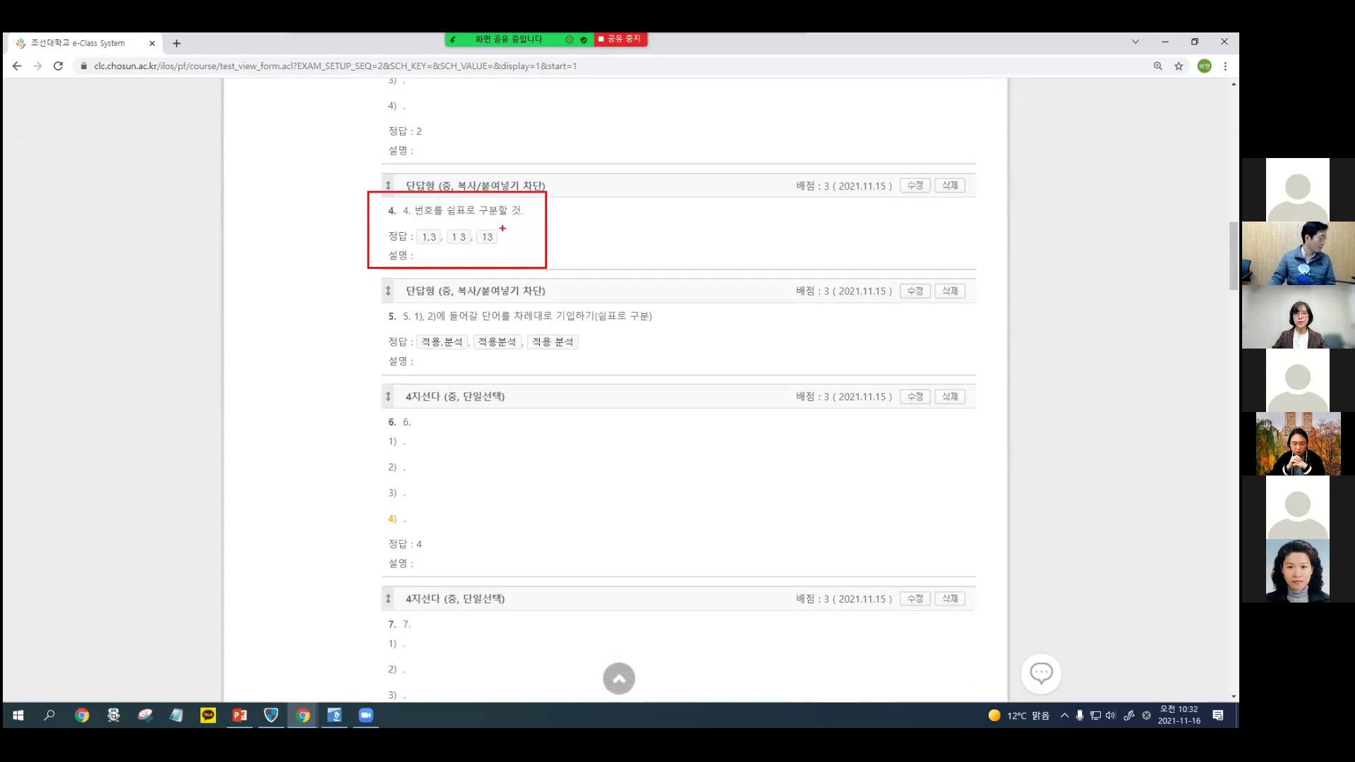
mouse_move(405, 305)
left_mouse_down()
mouse_move(409, 334)
mouse_move(674, 335)
left_mouse_up()
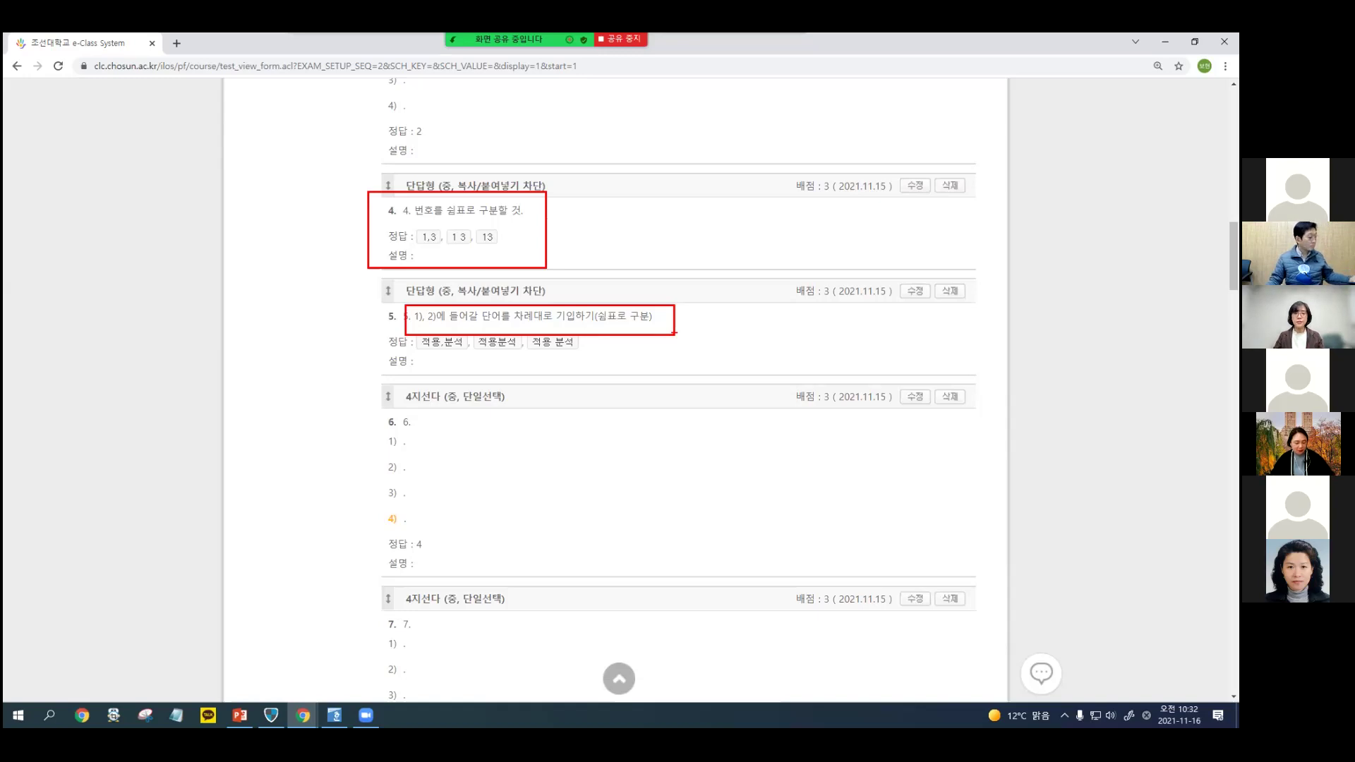
Look through the 시험지 from question 7 to short-answer question 18, examining question types and accepted answers.
scroll(650, 341, "down", 7)
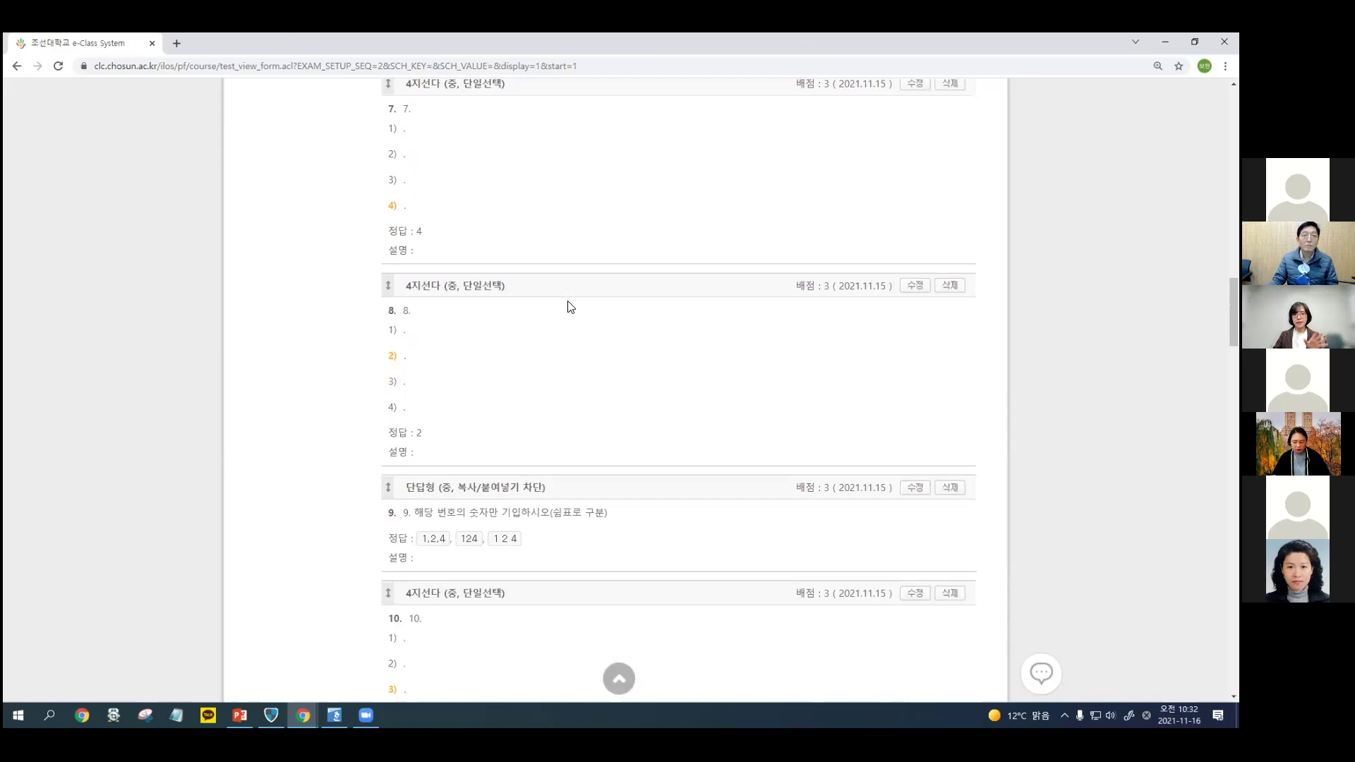
scroll(565, 305, "down", 5)
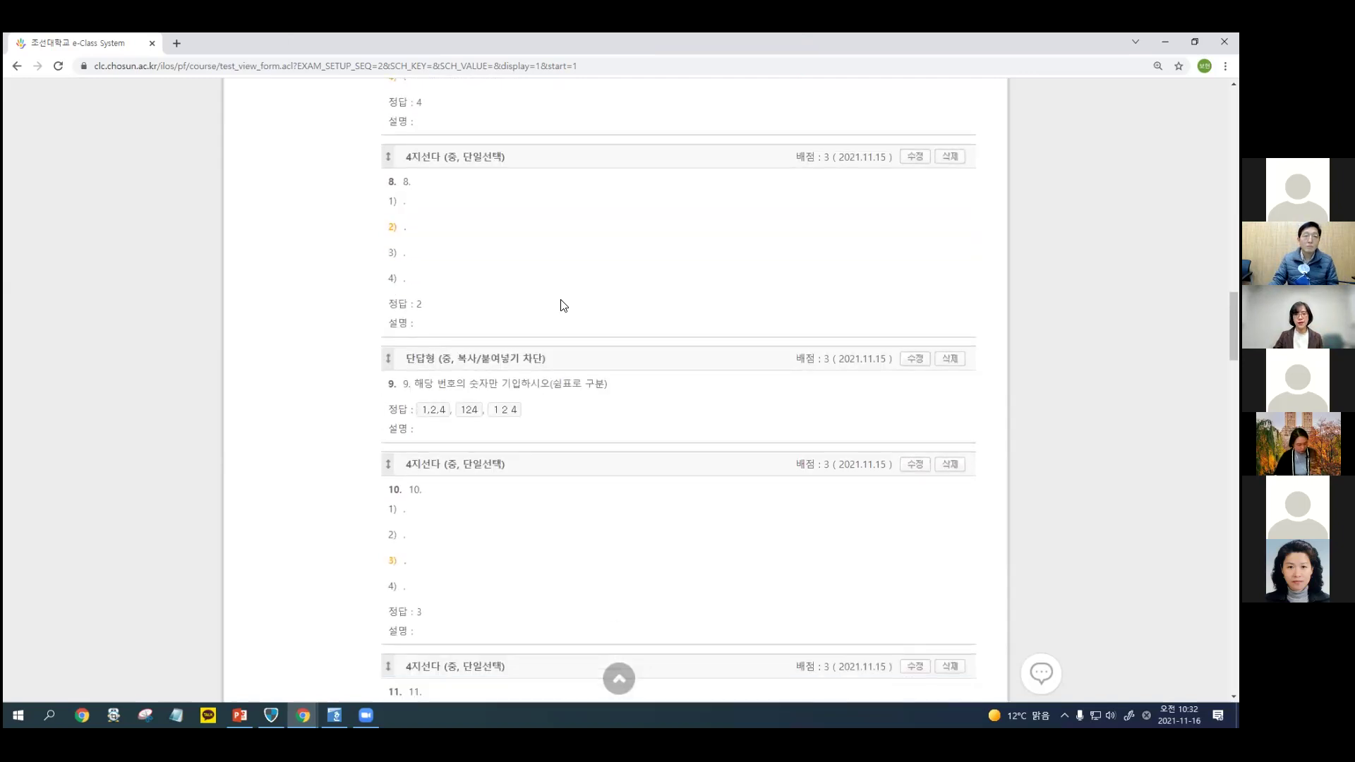
scroll(562, 303, "down", 5)
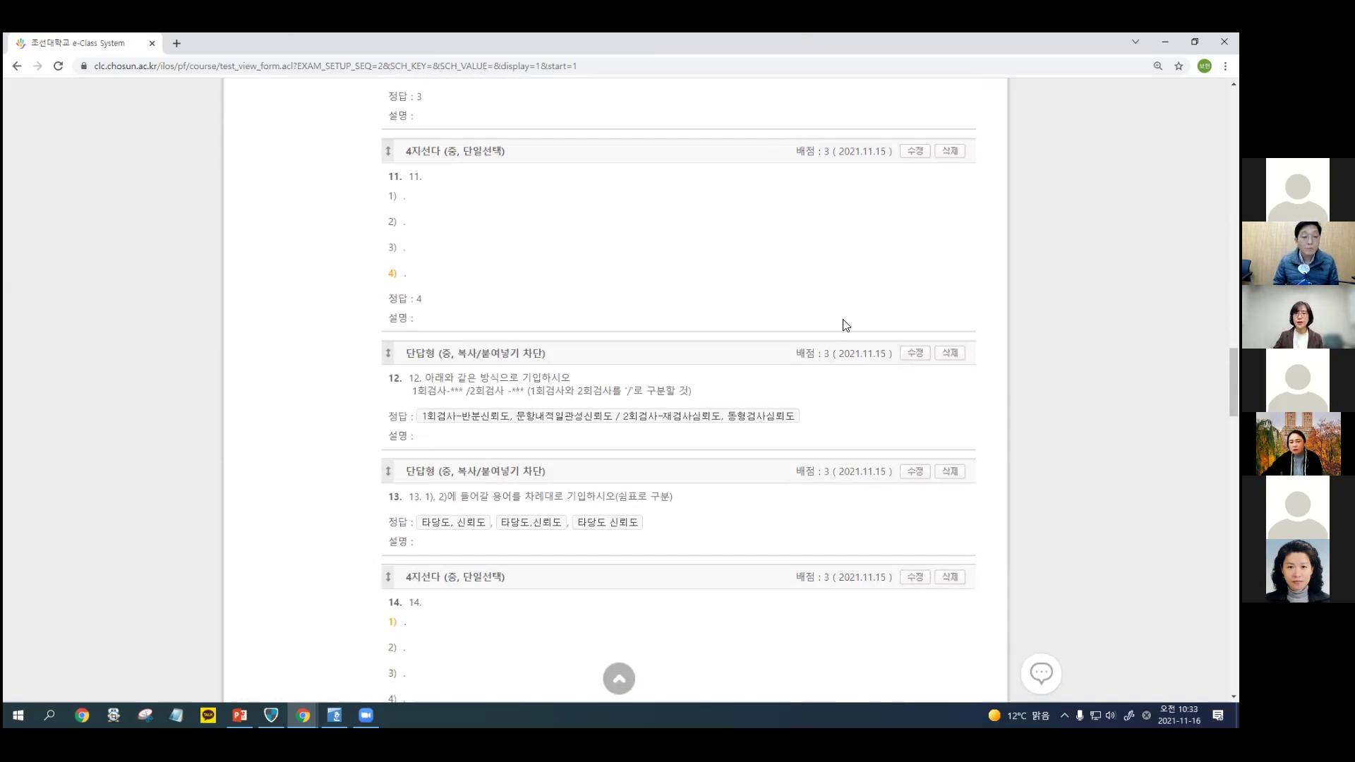
scroll(846, 325, "down", 6)
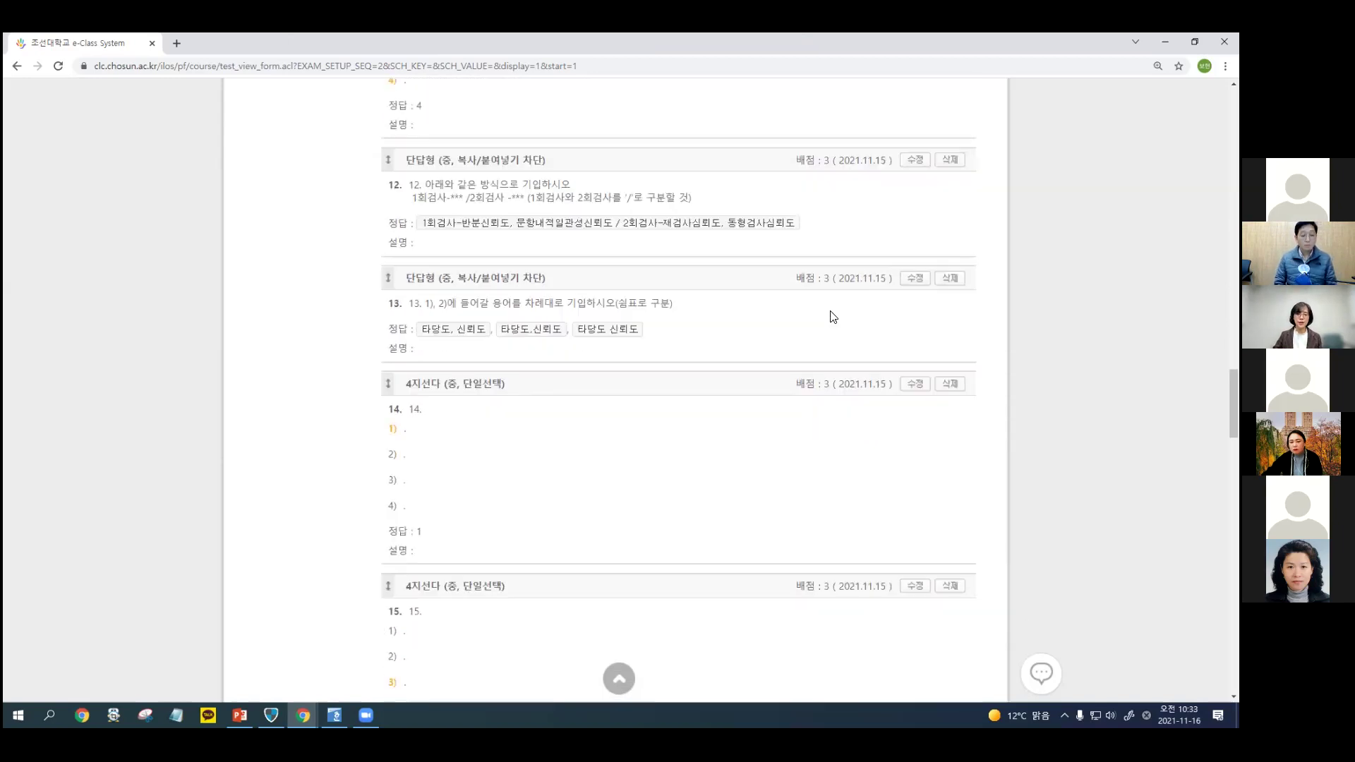
scroll(828, 310, "down", 4)
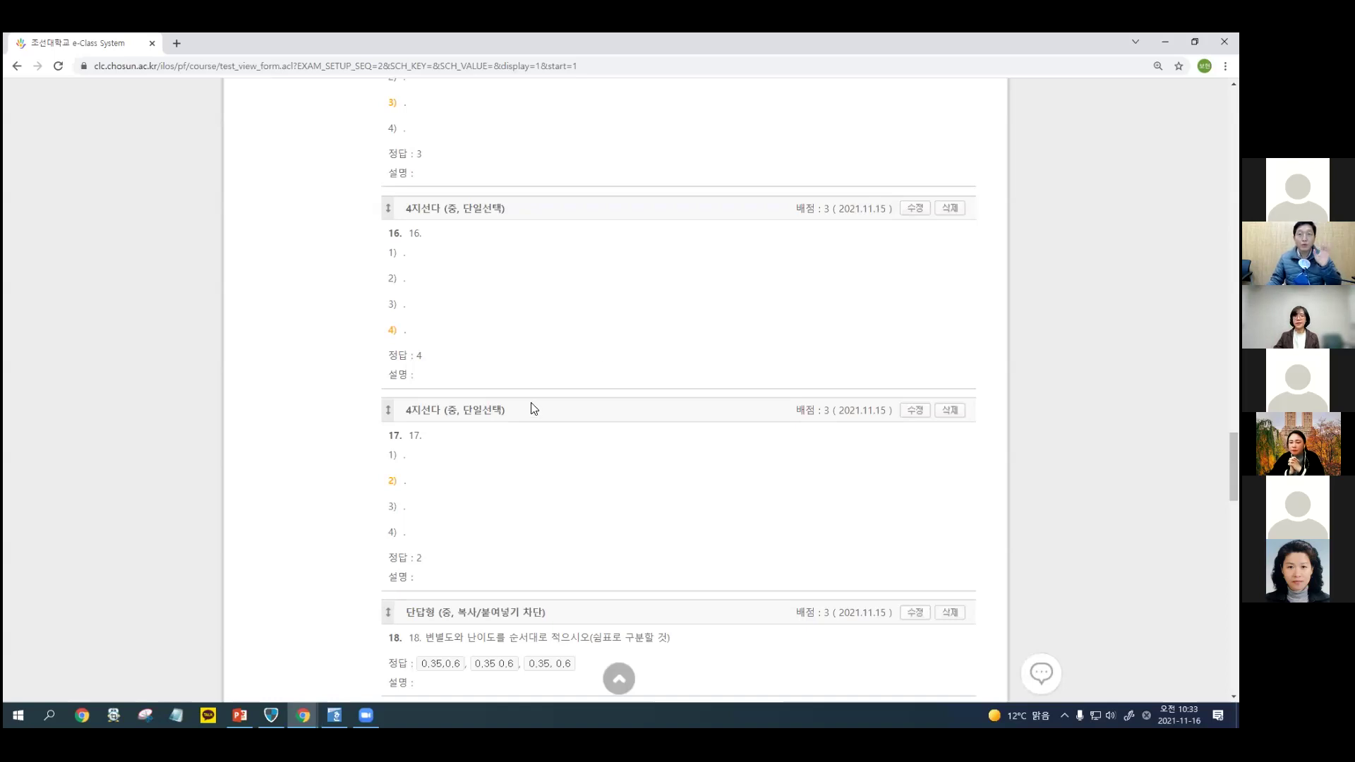
Open the 기말시험 settings for editing, circle the 문제섞기, 보기섞기 and 문제표시 options, and leave the form without saving.
scroll(534, 410, "up", 20)
scroll(541, 380, "up", 20)
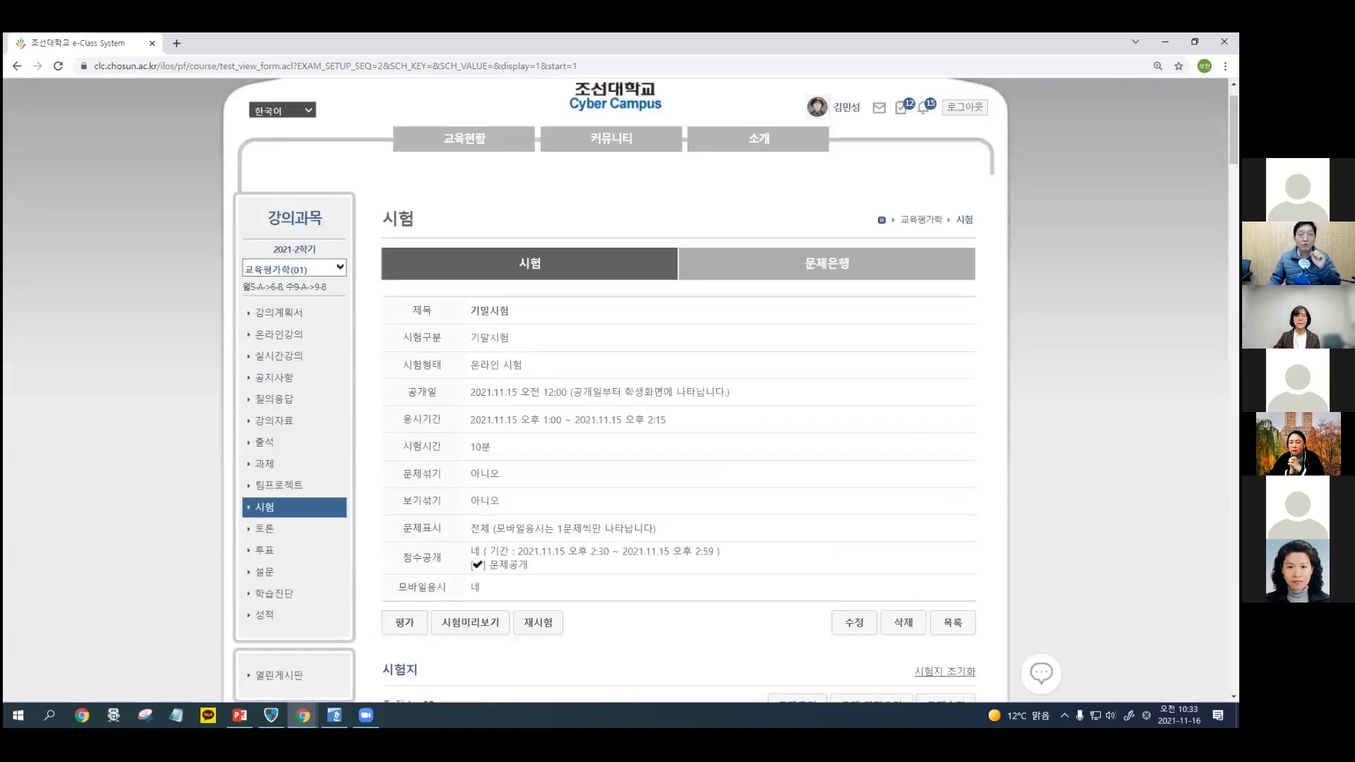
scroll(1082, 460, "down", 3)
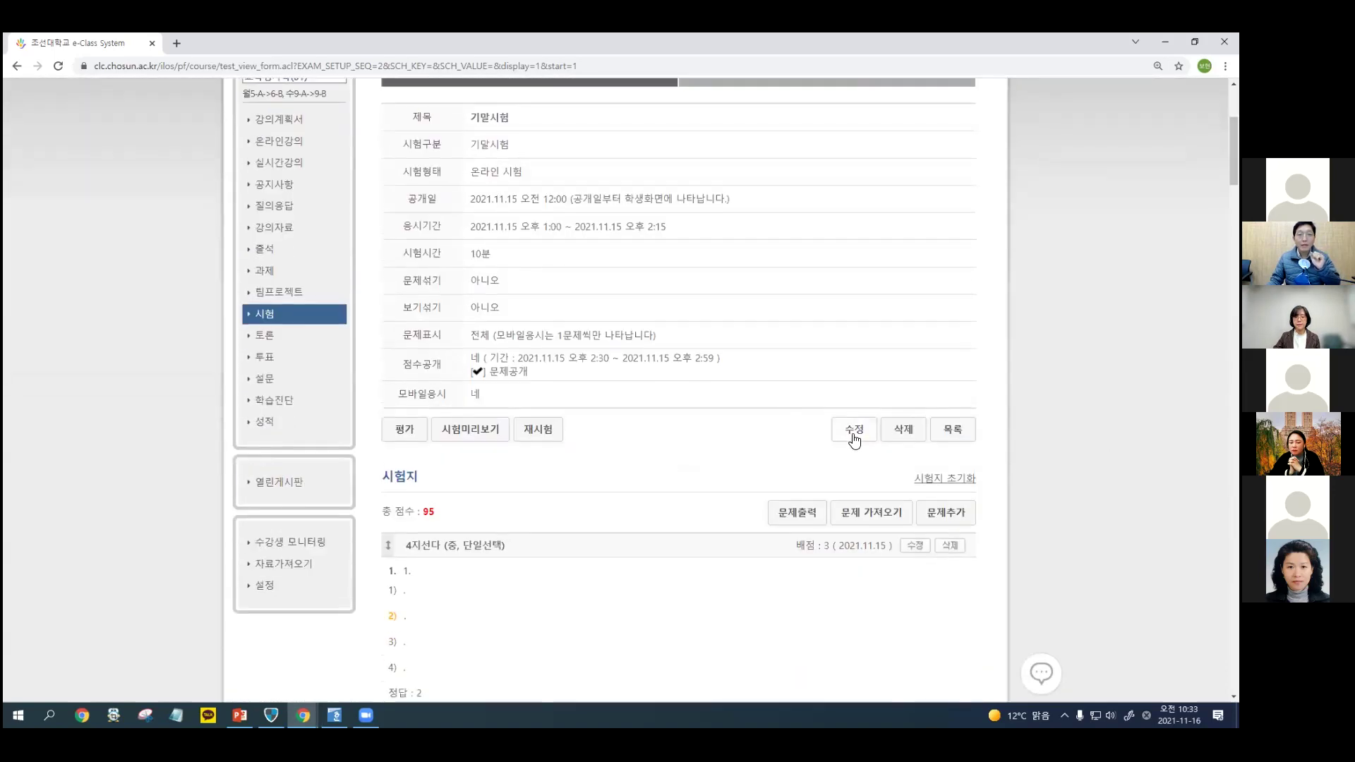
left_click(854, 440)
scroll(855, 440, "down", 2)
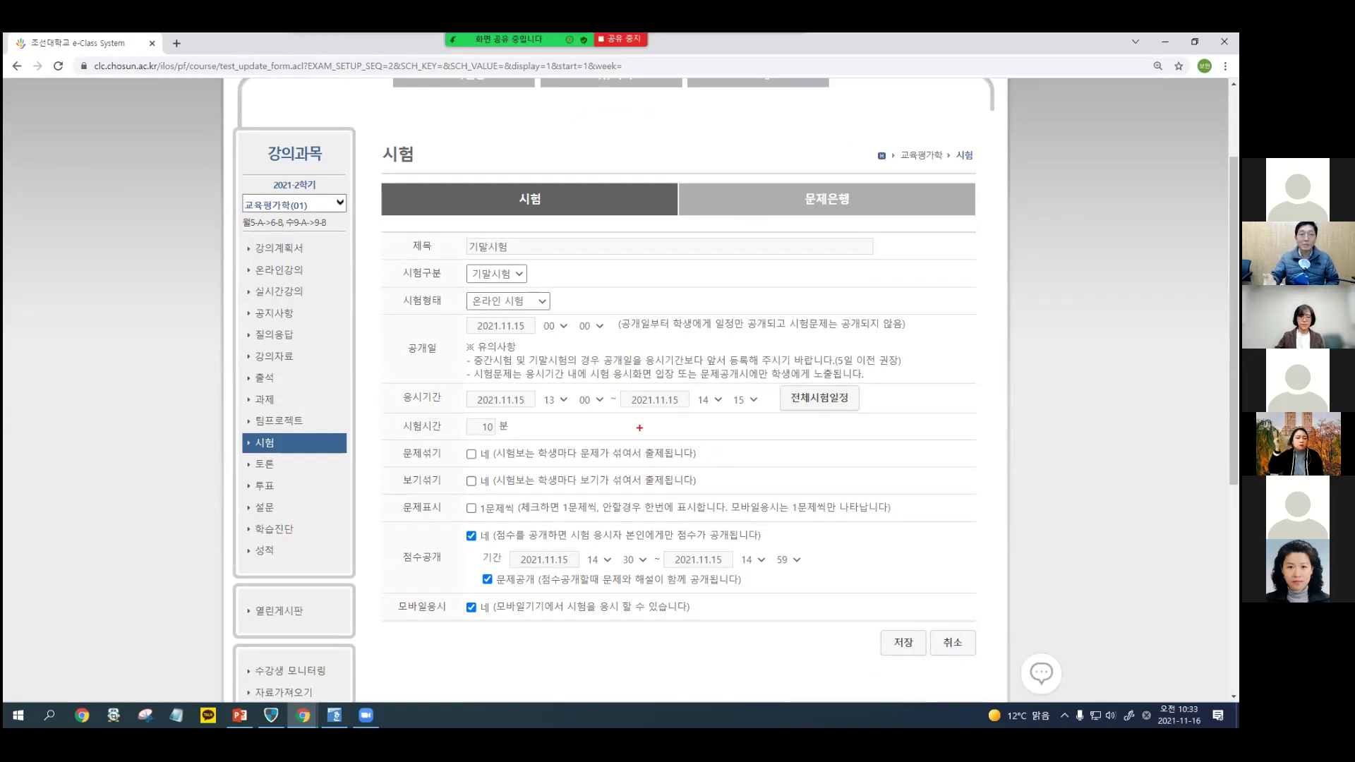
mouse_move(390, 438)
left_mouse_down()
mouse_move(423, 513)
mouse_move(717, 503)
mouse_move(618, 430)
mouse_move(418, 439)
left_mouse_up()
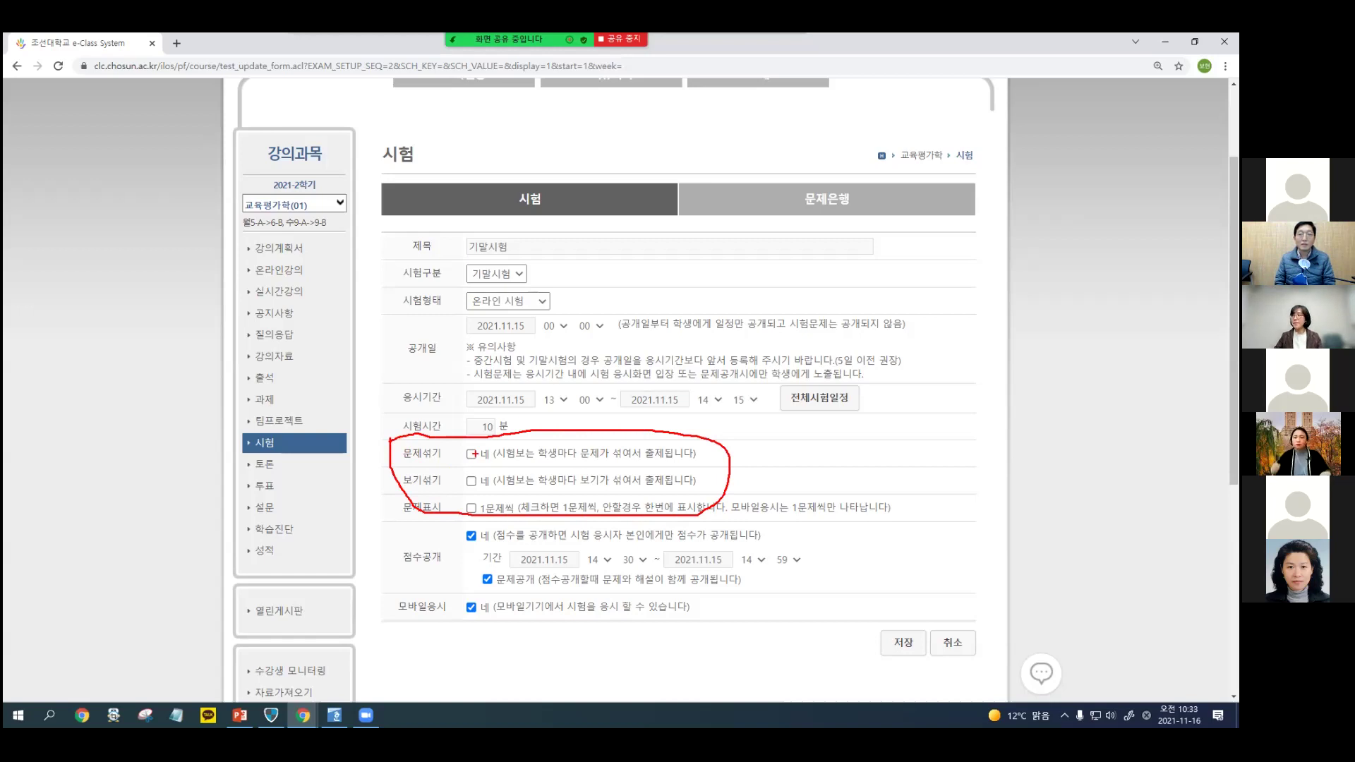
key("Escape")
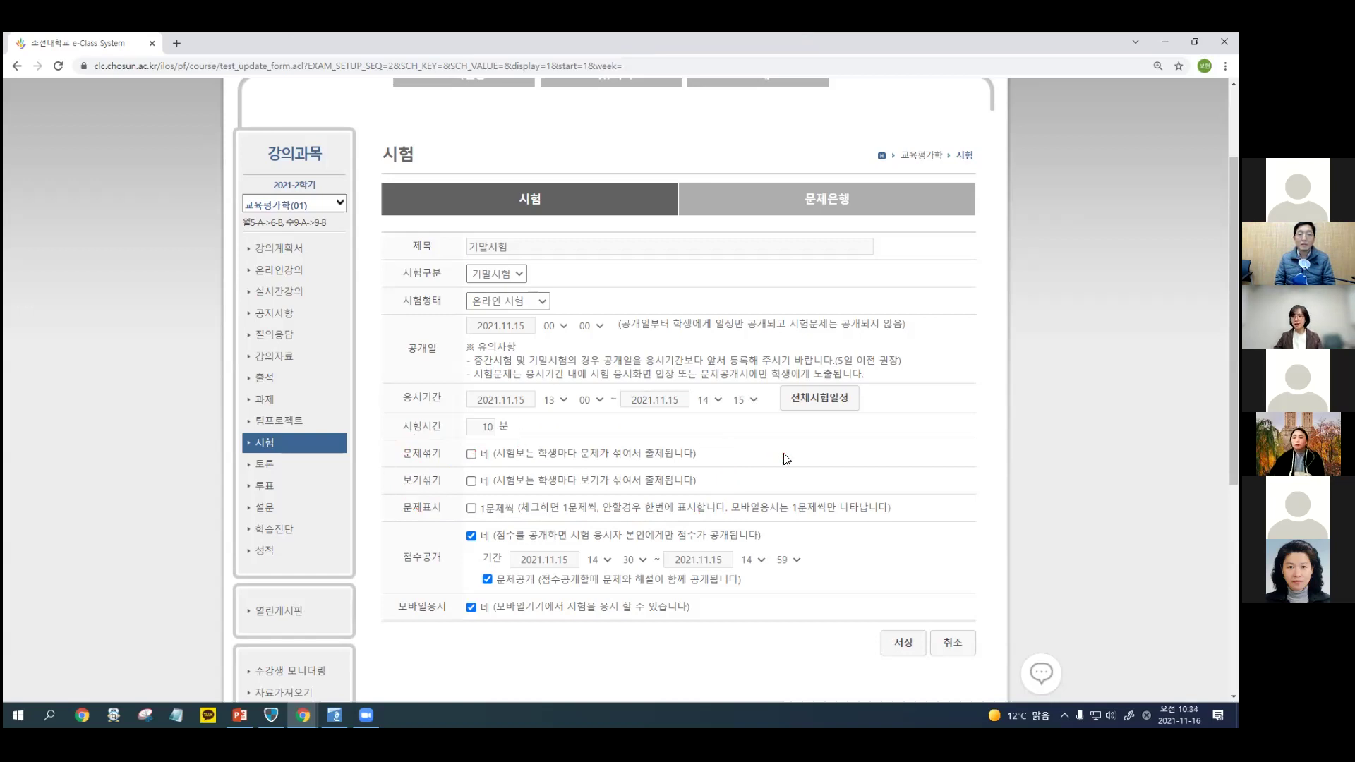
scroll(786, 455, "down", 3)
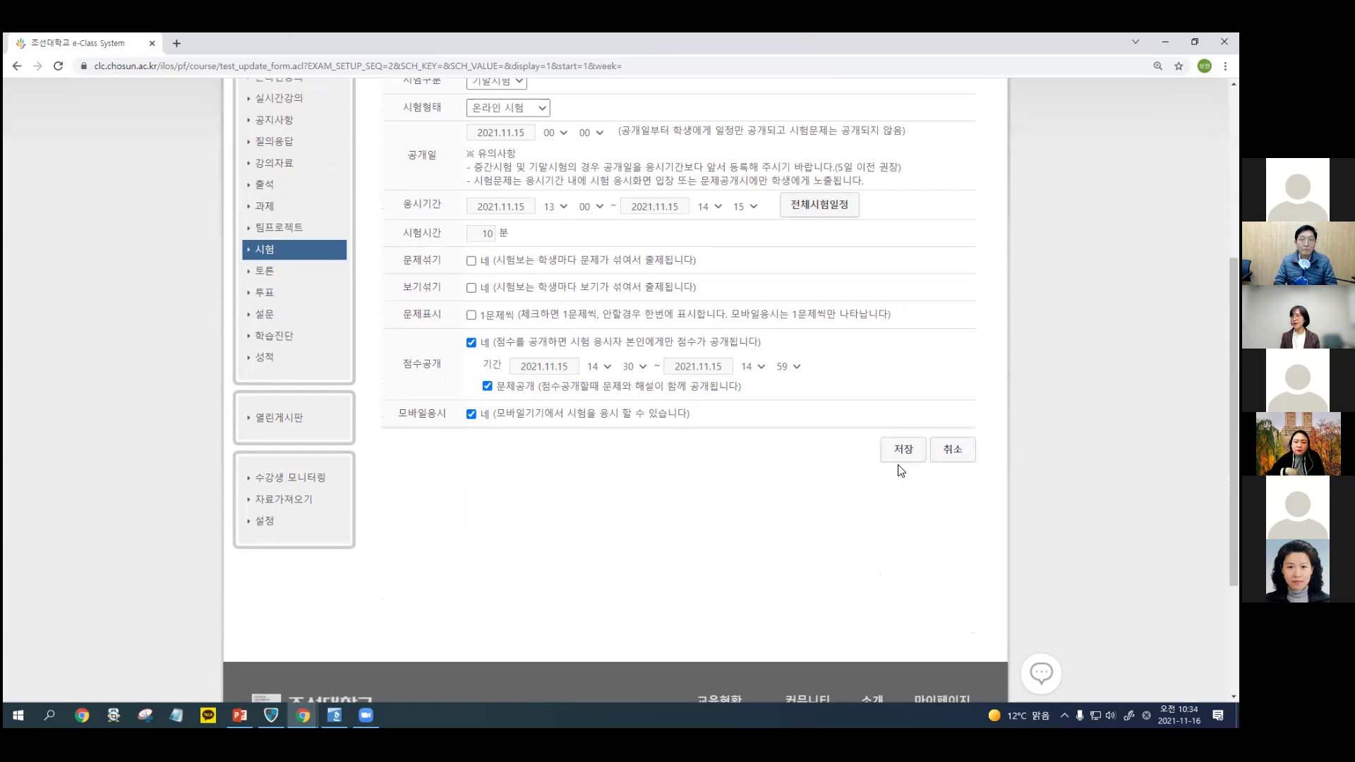
left_click(957, 455)
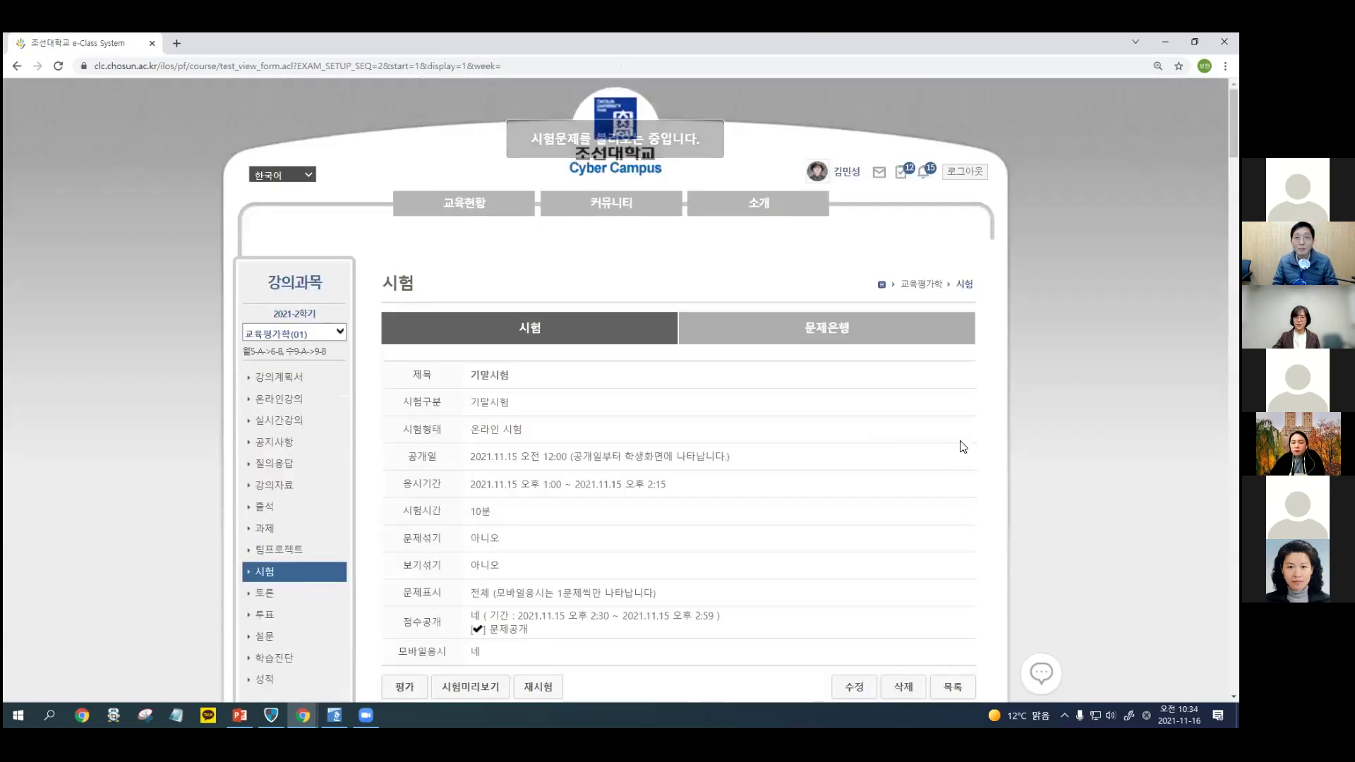
Reopen the 기말시험 edit form, circle the 점수공개 and 모바일응시 options, clear the marks and cancel the form.
scroll(963, 448, "down", 3)
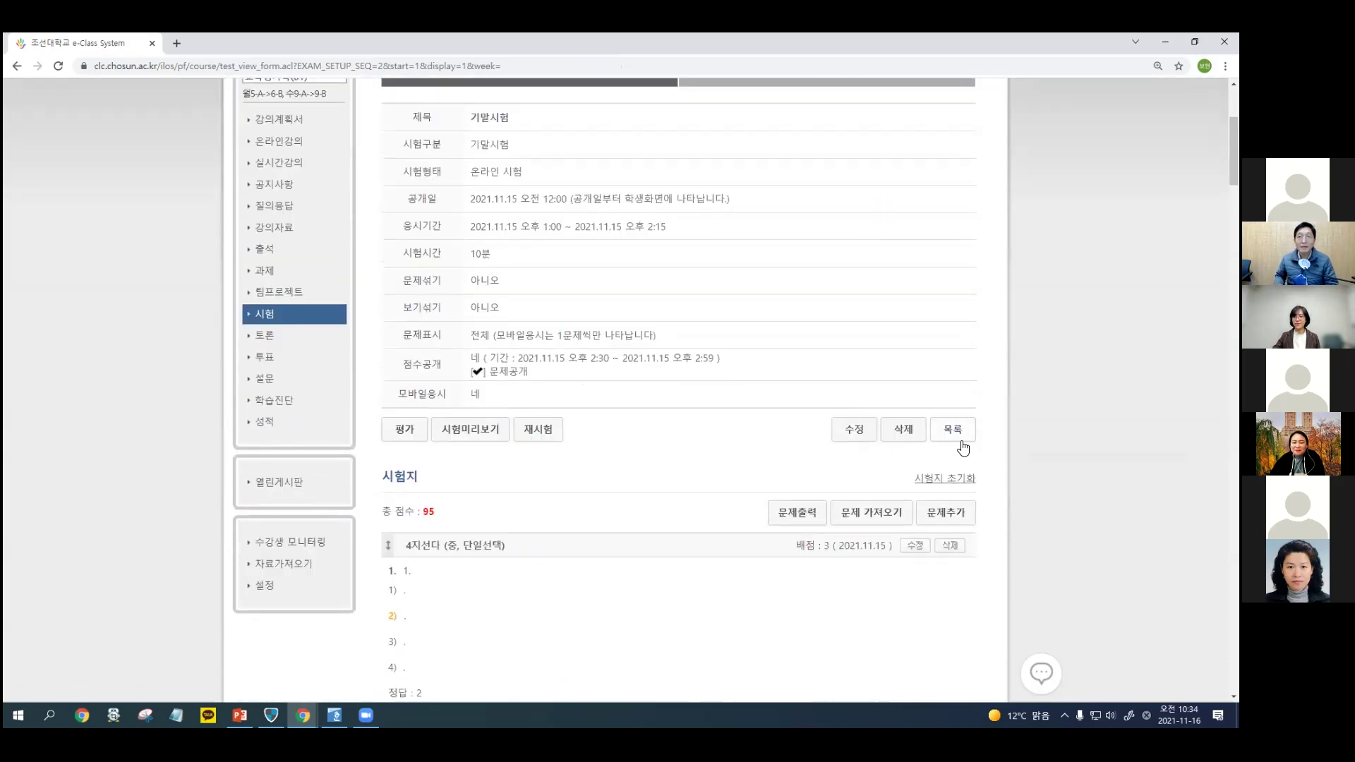
left_click(841, 438)
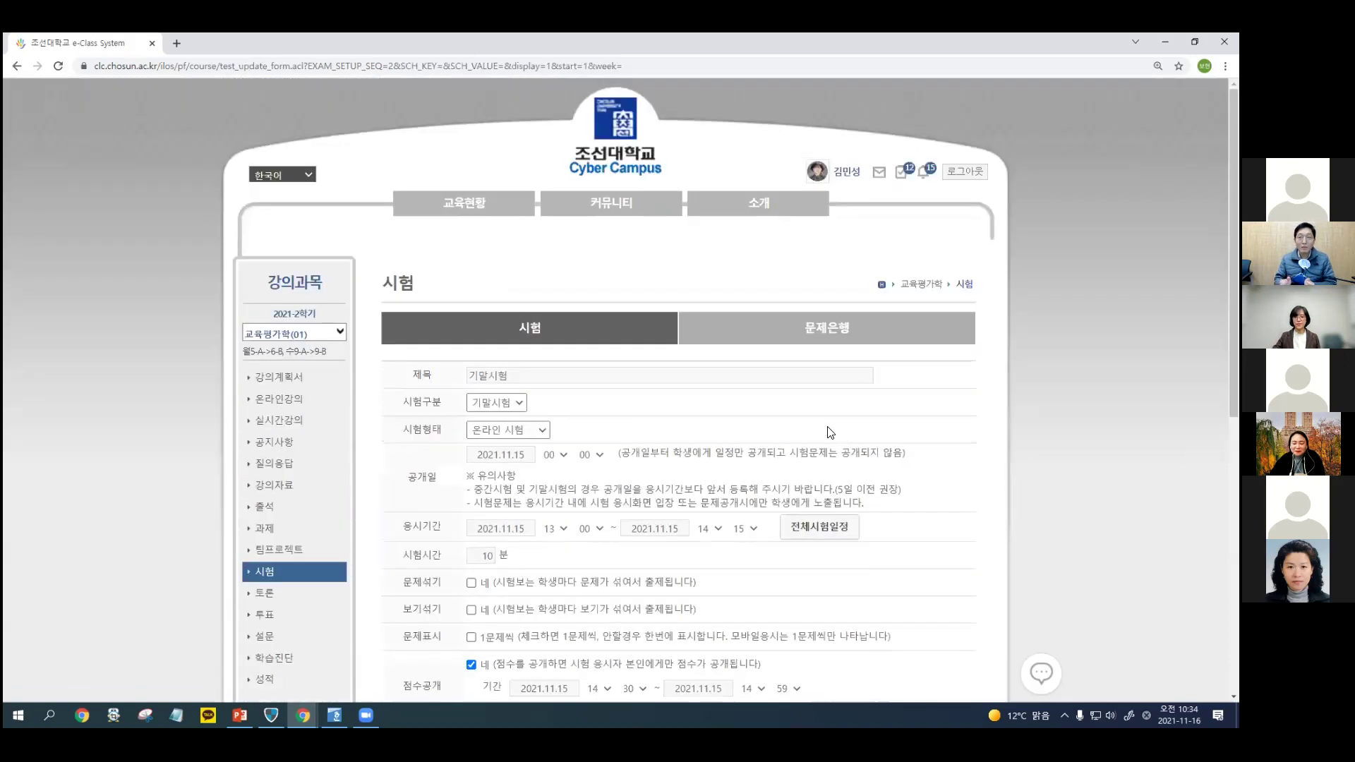
scroll(829, 432, "down", 5)
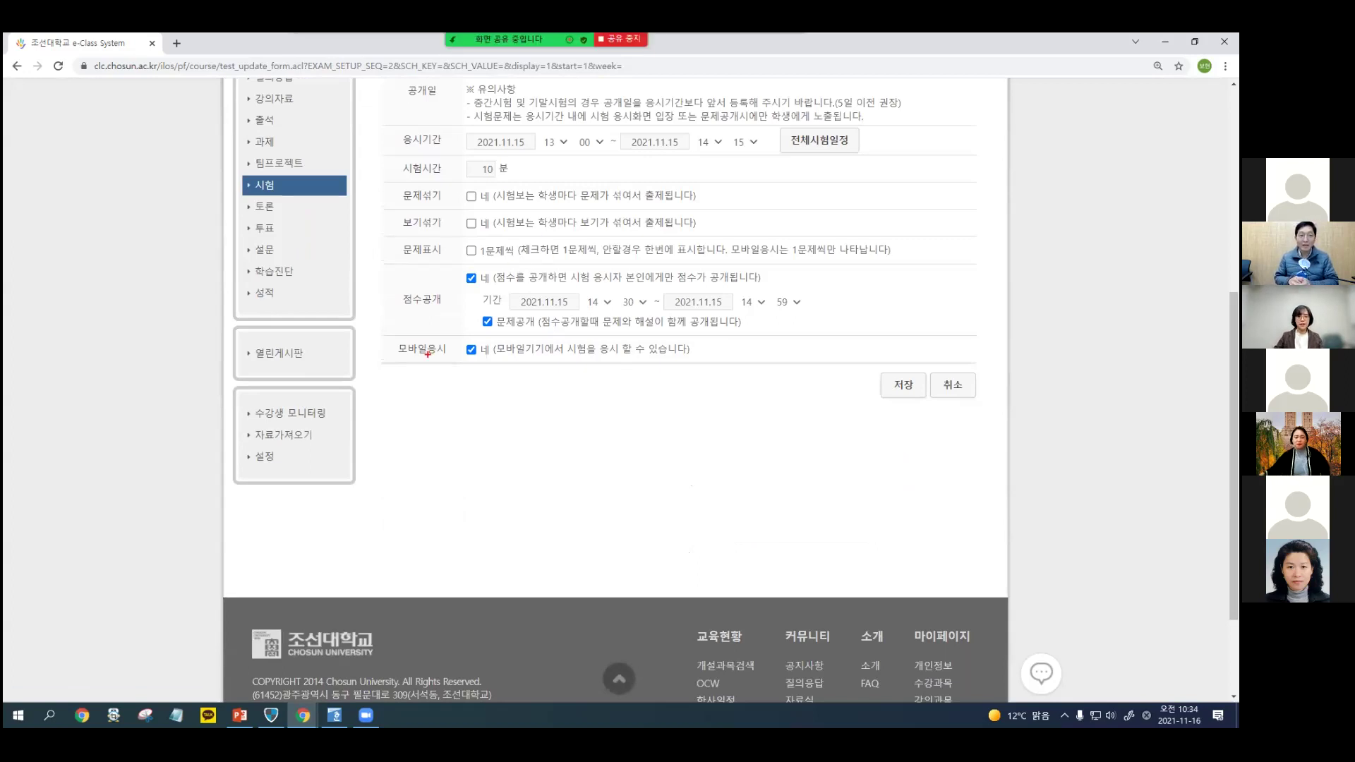
mouse_move(381, 334)
left_mouse_down()
mouse_move(476, 365)
mouse_move(699, 358)
mouse_move(603, 335)
mouse_move(383, 336)
mouse_move(414, 280)
mouse_move(651, 261)
mouse_move(845, 298)
mouse_move(727, 349)
left_mouse_up()
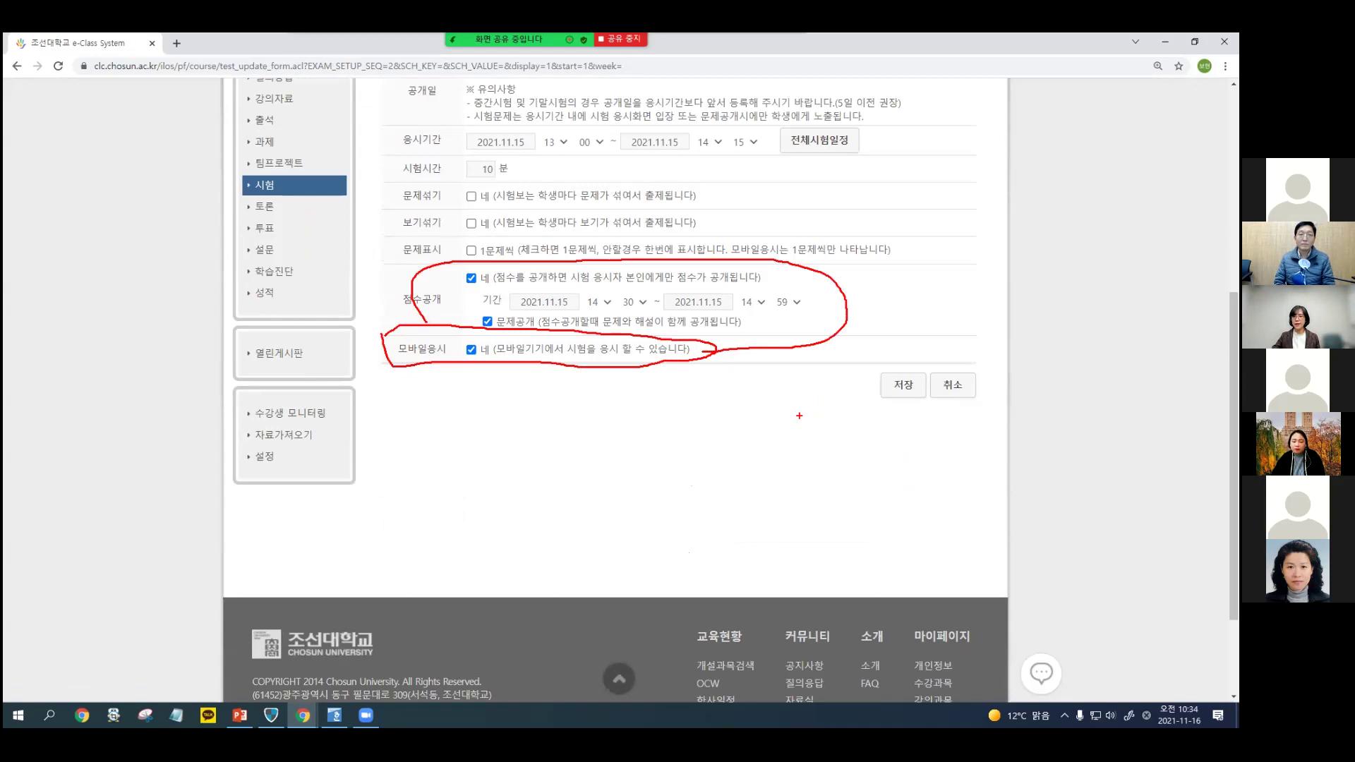
key("Escape")
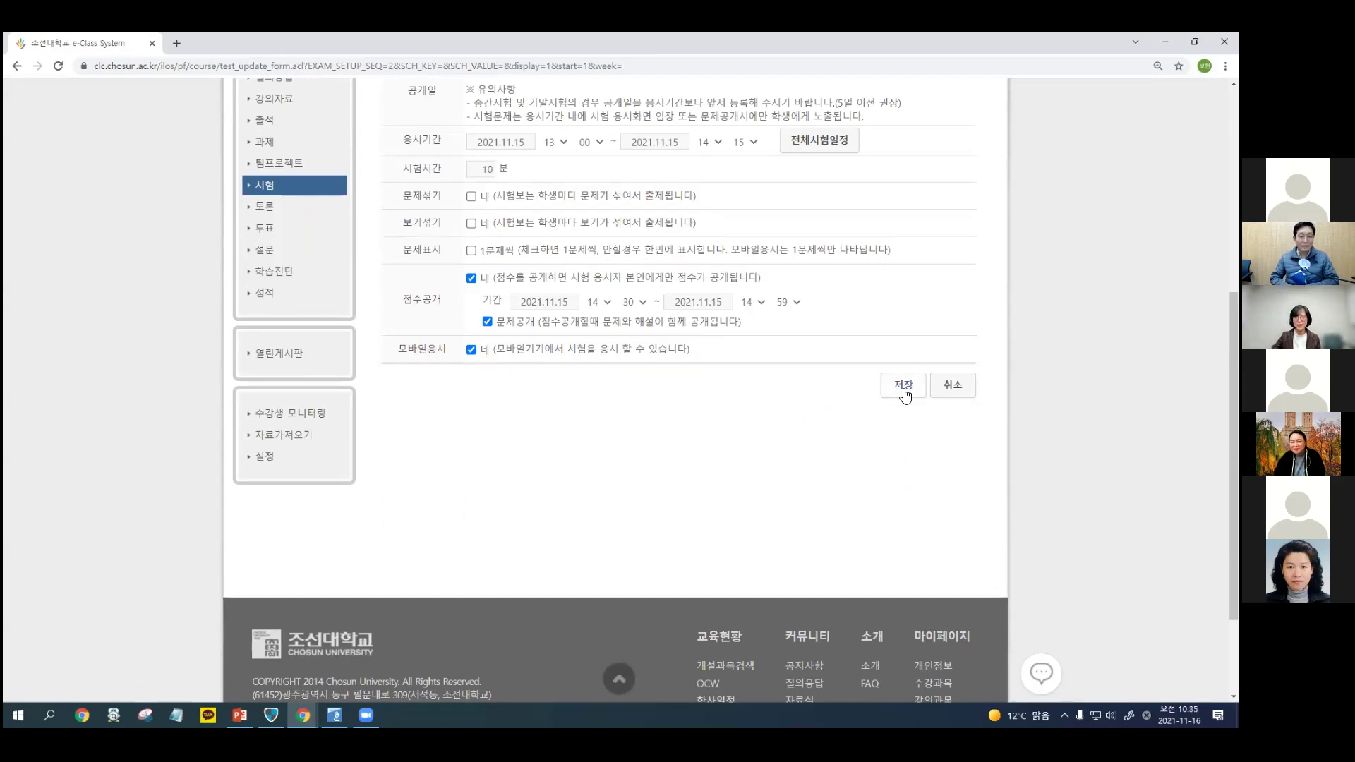
left_click(951, 387)
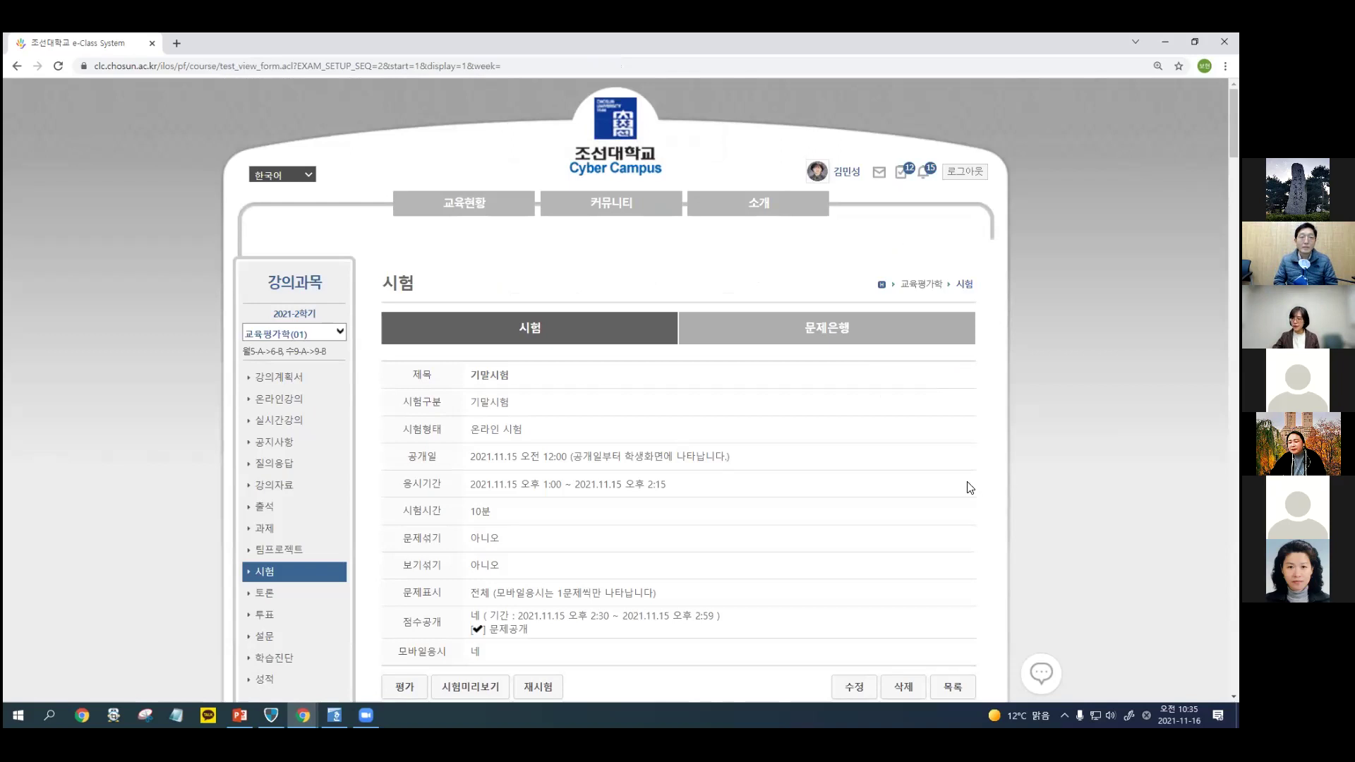
Review the 기말시험 details and the first questions of its 시험지.
scroll(952, 467, "down", 2)
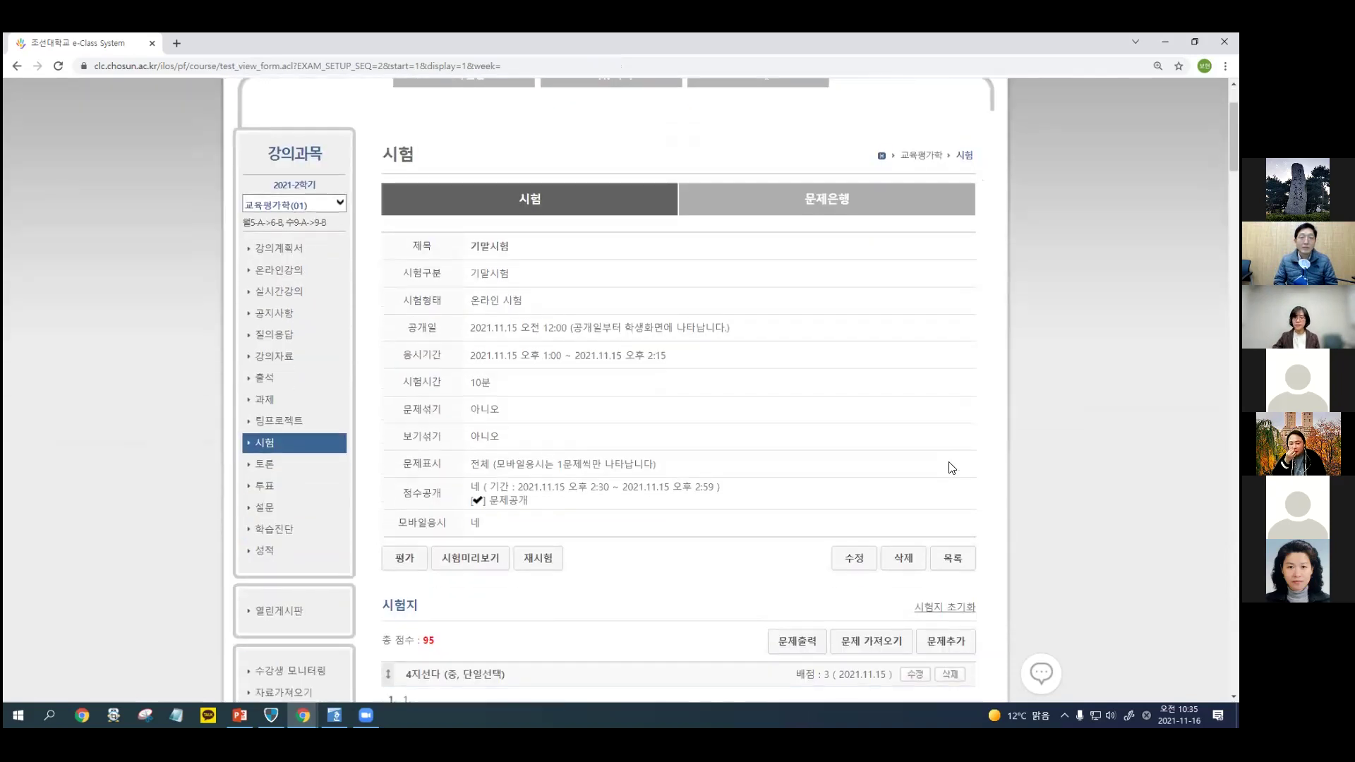
scroll(951, 467, "down", 2)
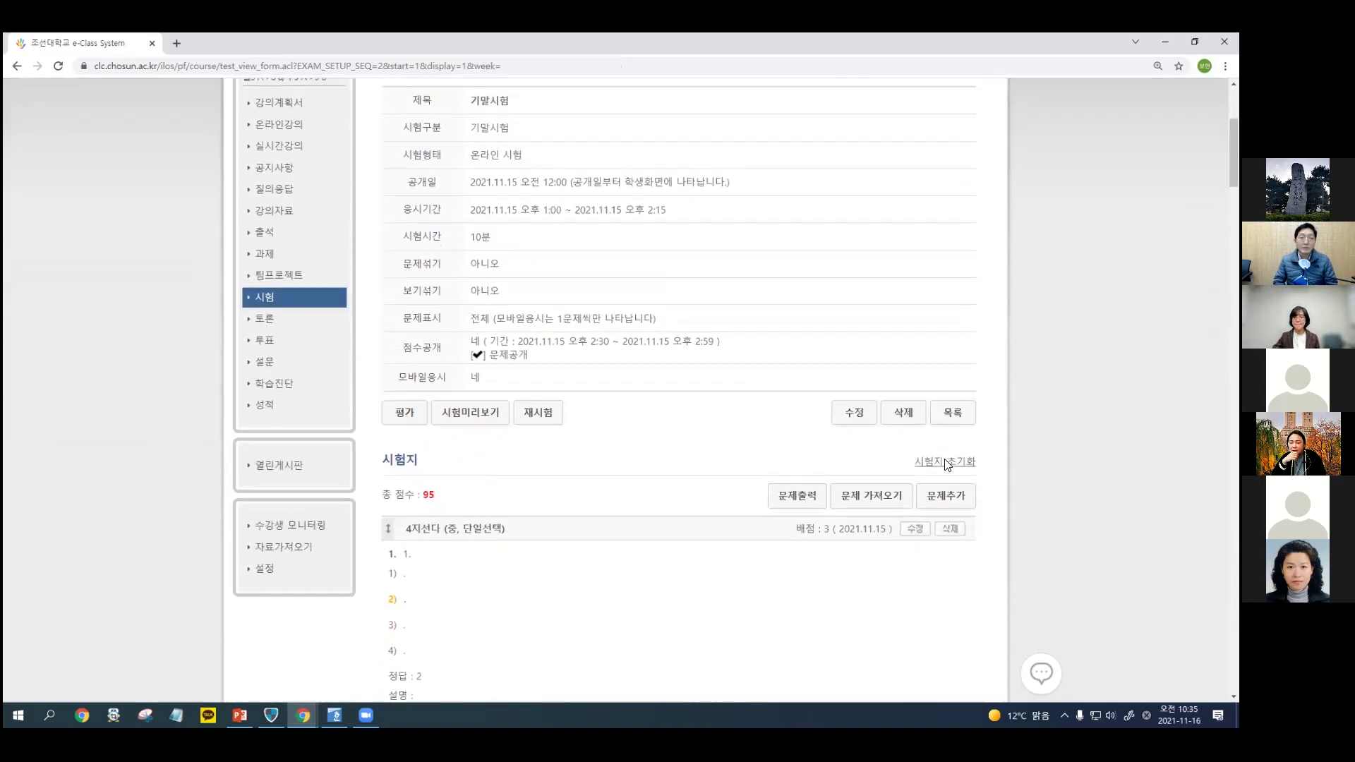
scroll(947, 465, "down", 1)
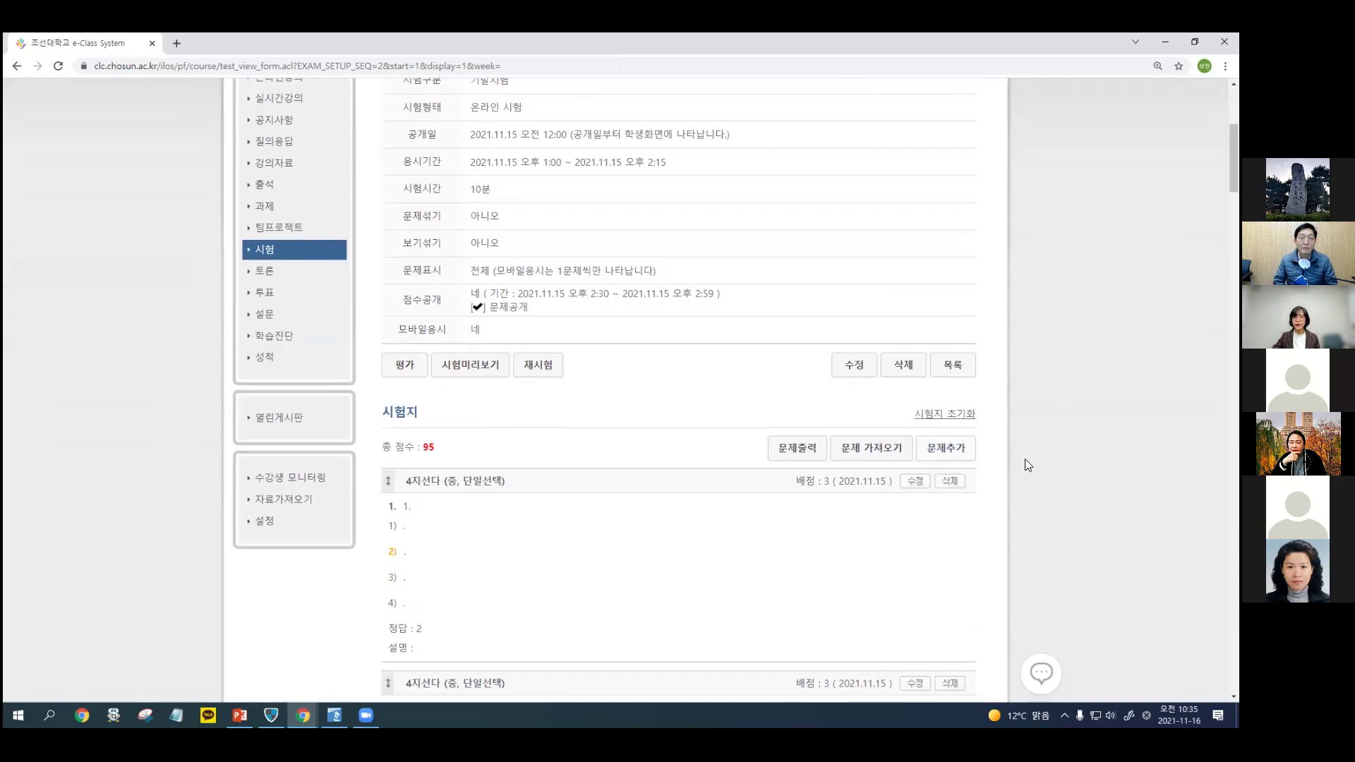
scroll(1027, 464, "down", 1)
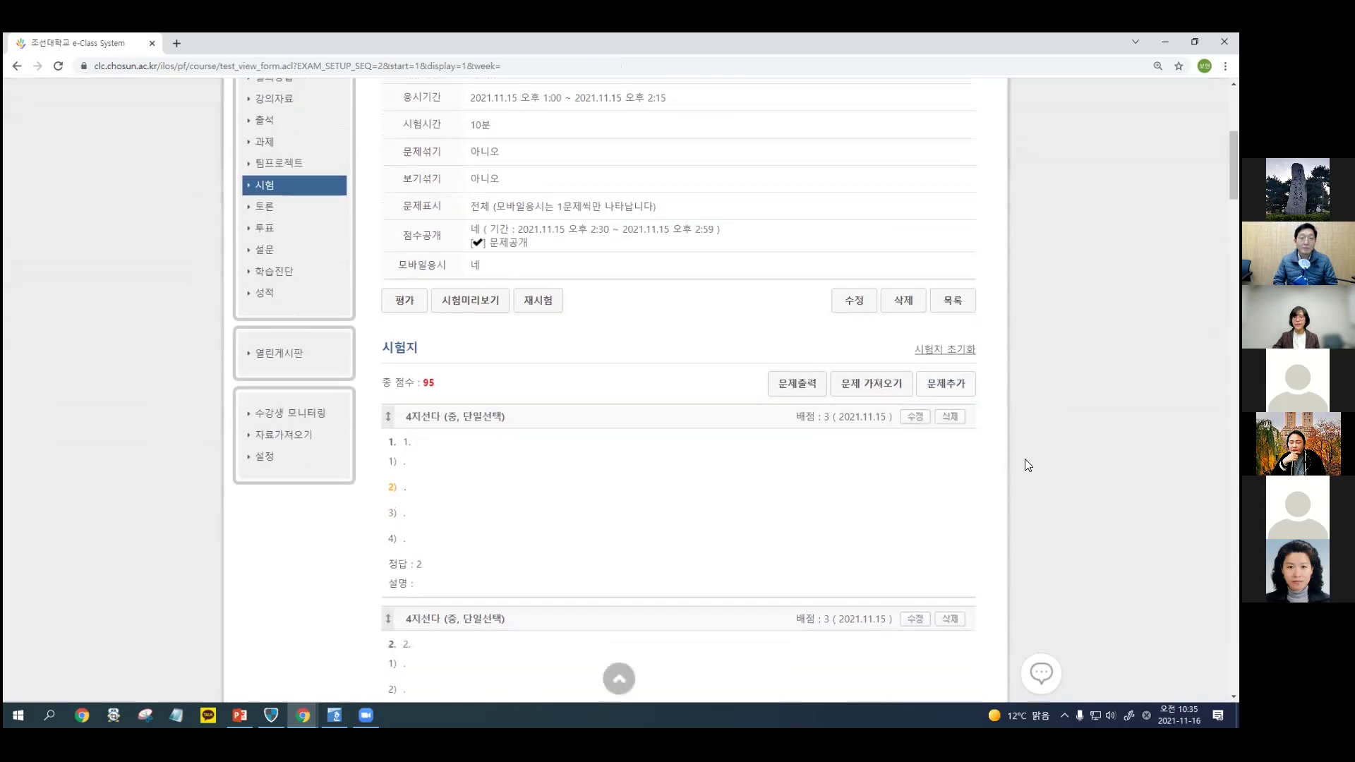
scroll(1027, 464, "down", 1)
scroll(1027, 465, "down", 3)
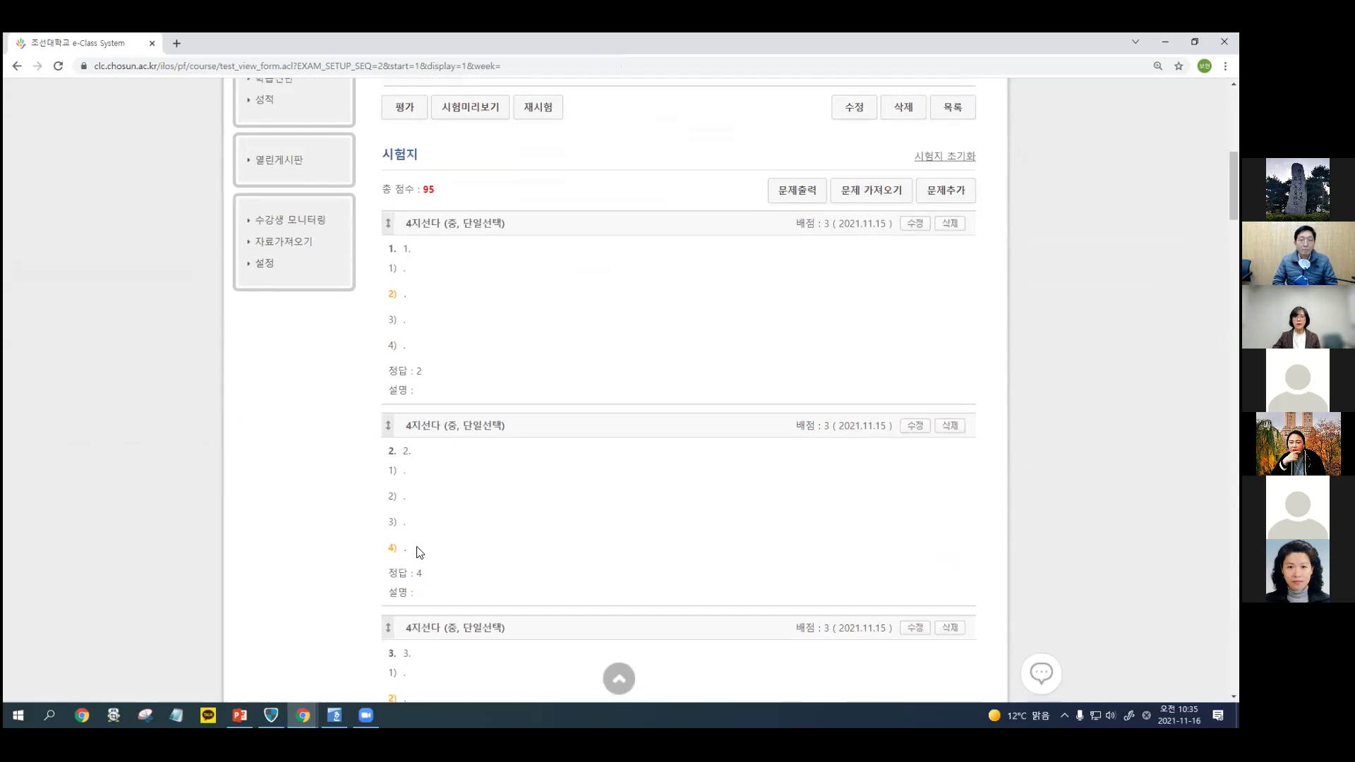
Switch to the Hangul document 교육평가학_기말고사_2020.hwp to view the exam questions, and close it.
mouse_move(335, 715)
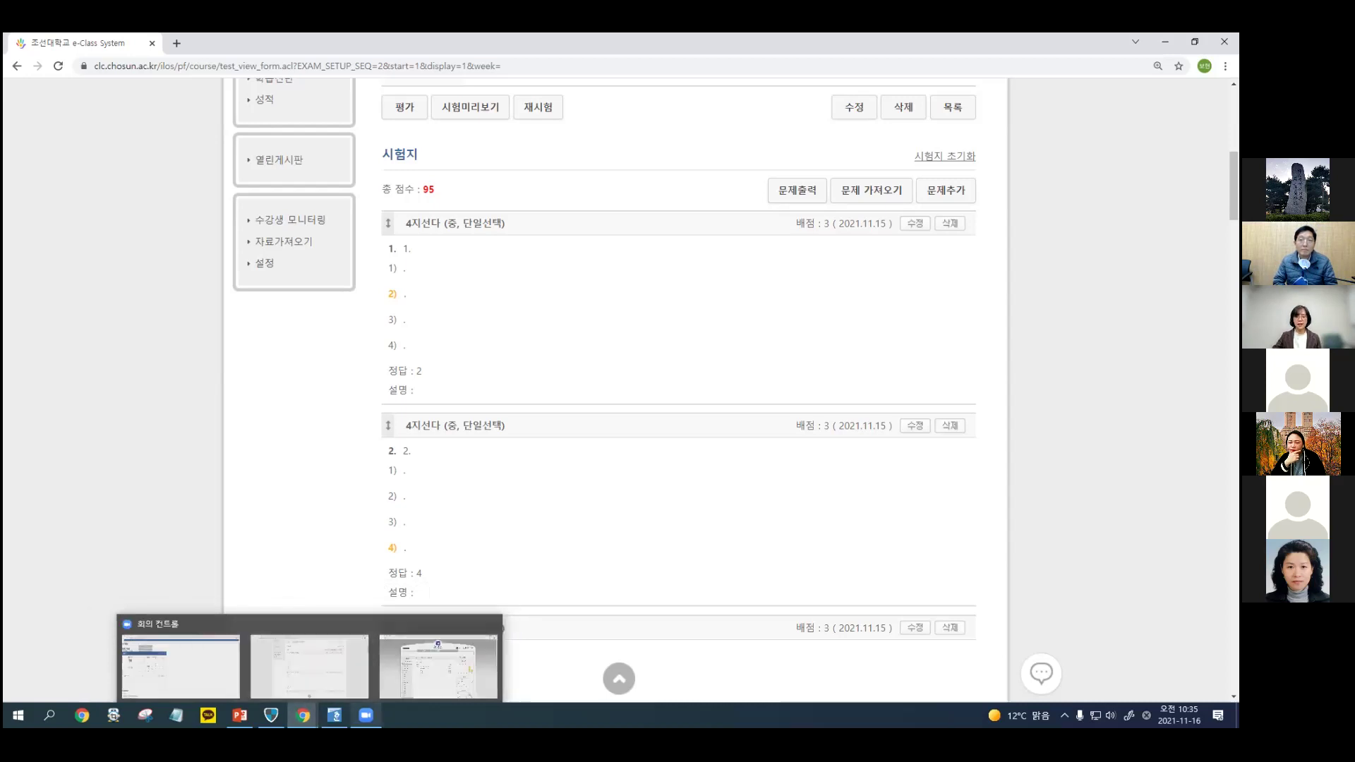
left_click(335, 714)
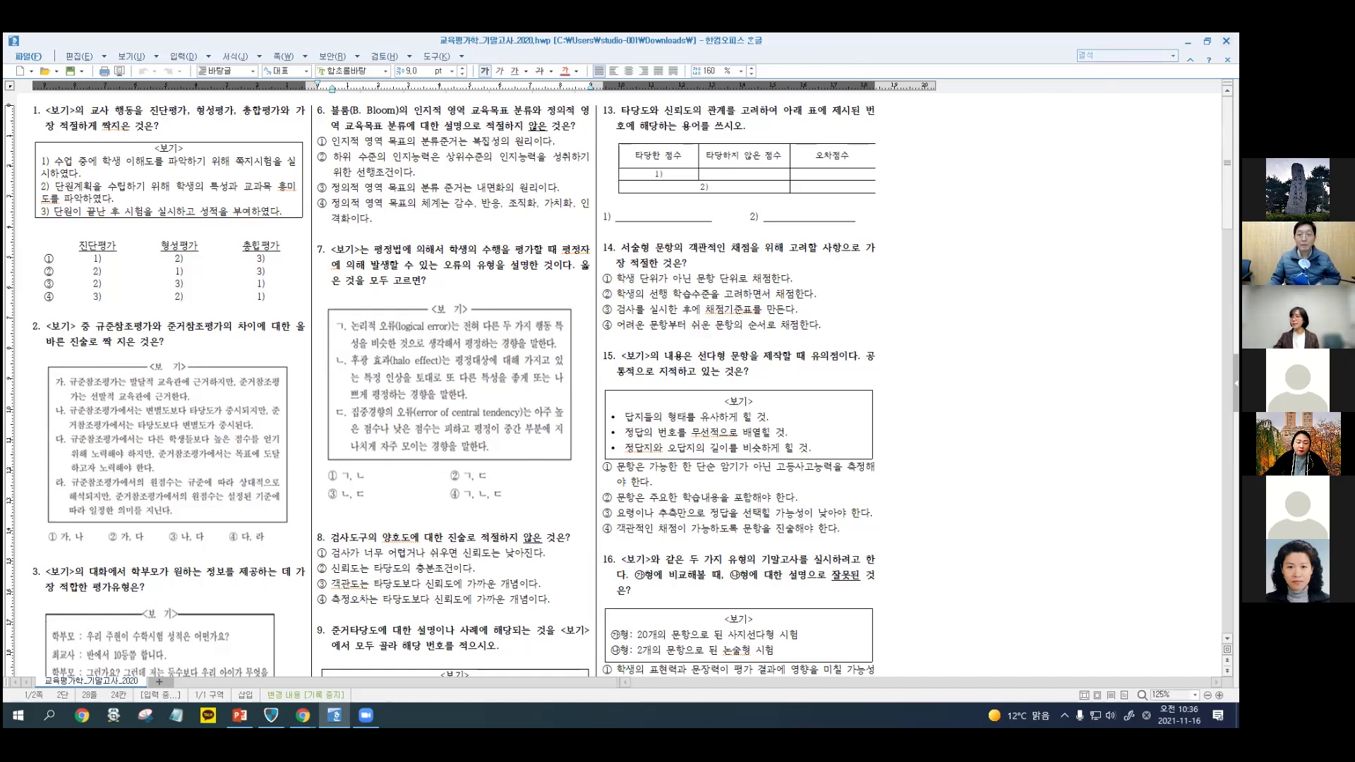
left_click(1226, 40)
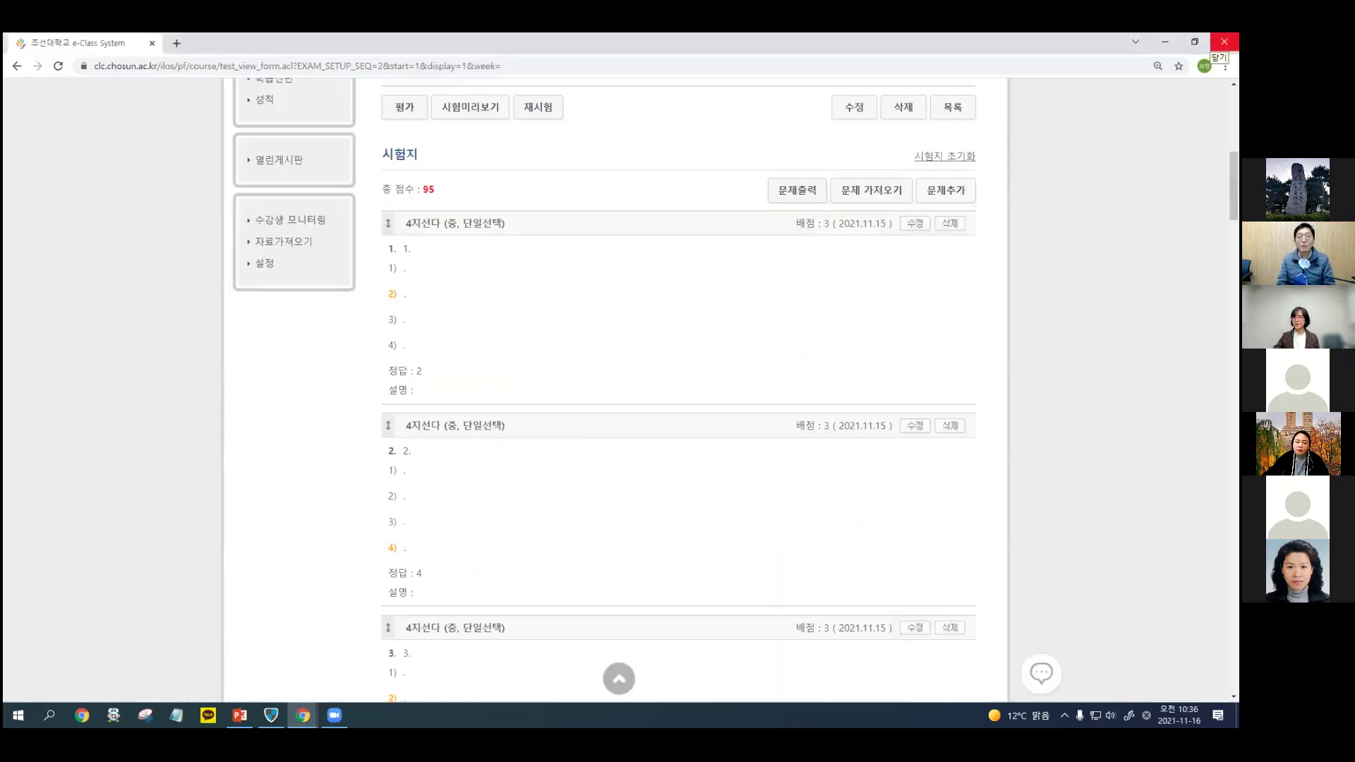
Close the browser window and stop the Zoom screen share.
left_click(1222, 44)
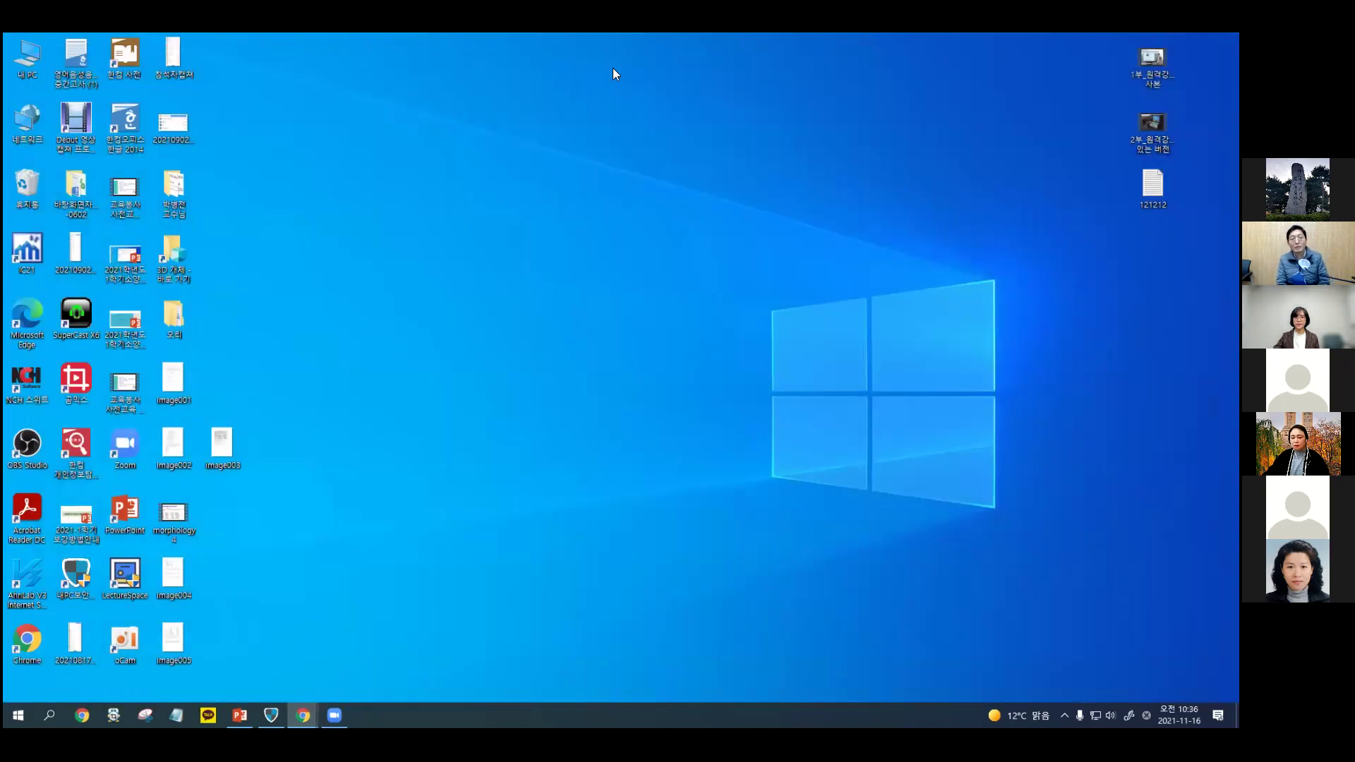
left_click(612, 68)
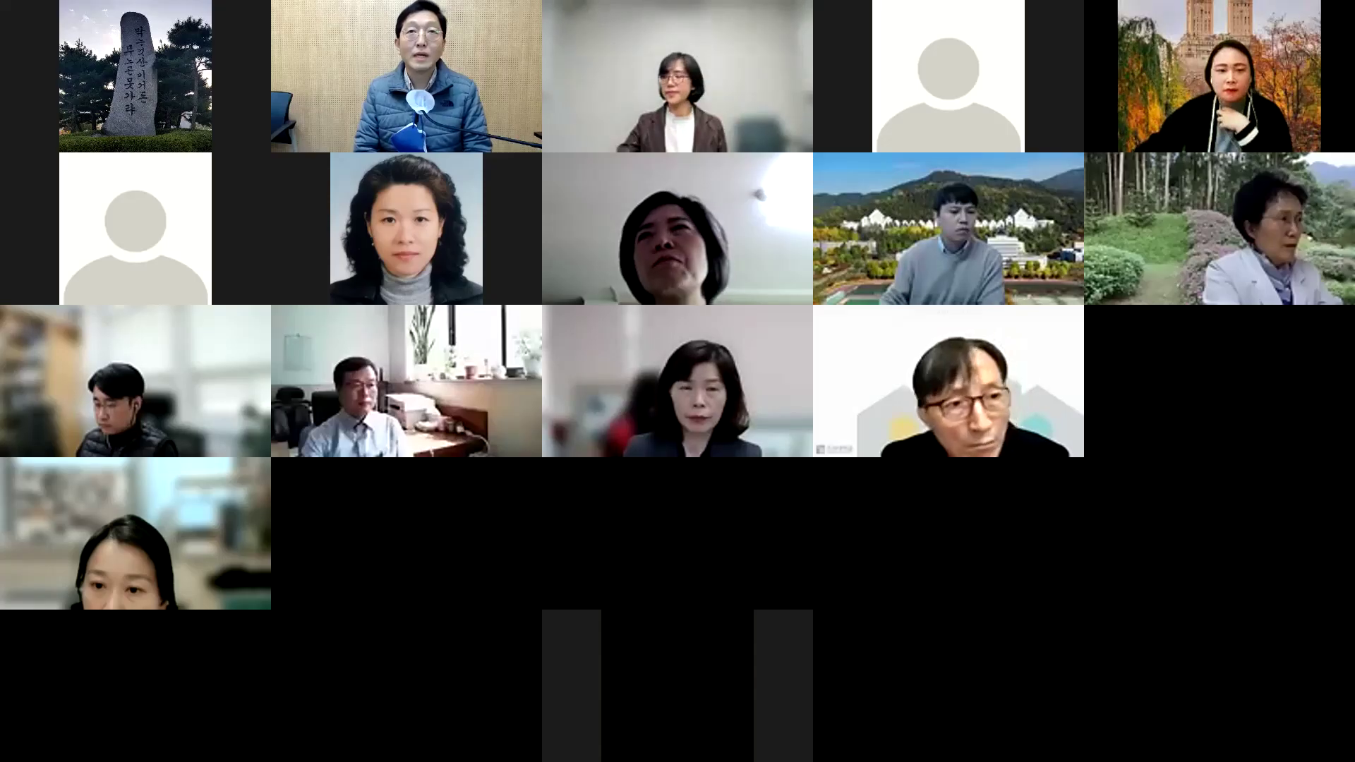